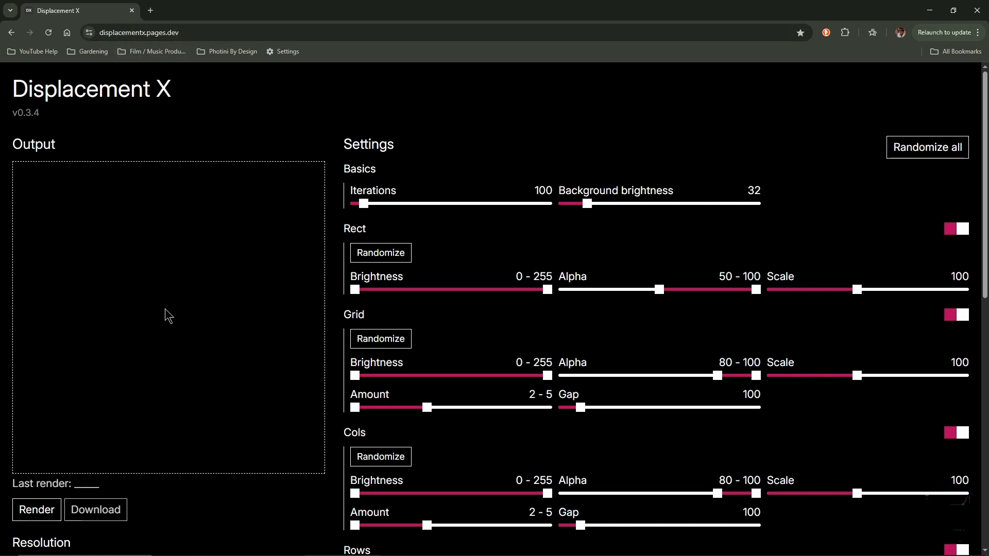
- Configure the basic map settings: resolution 8192x8192, 2000 iterations and background brightness 64
scroll(166, 316, down, 7)
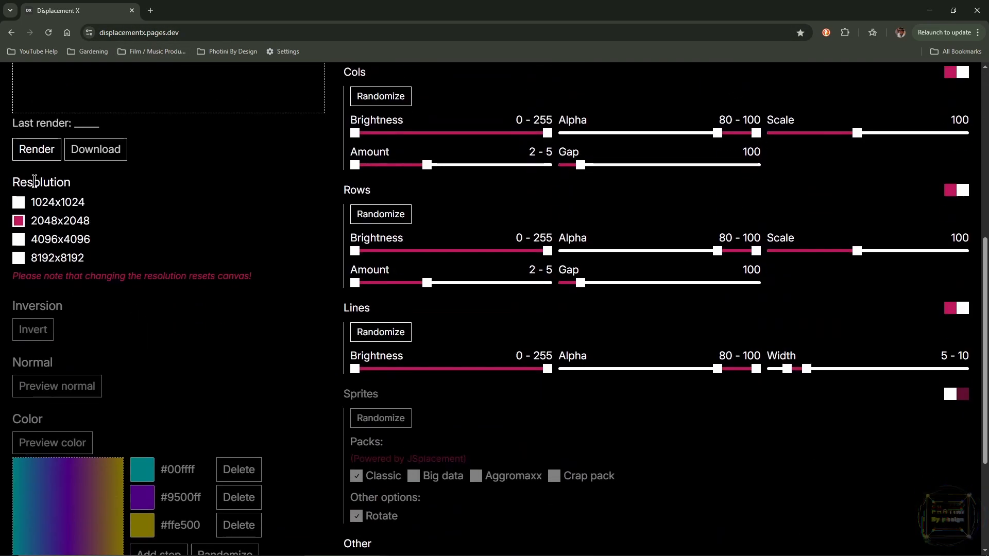
click(19, 259)
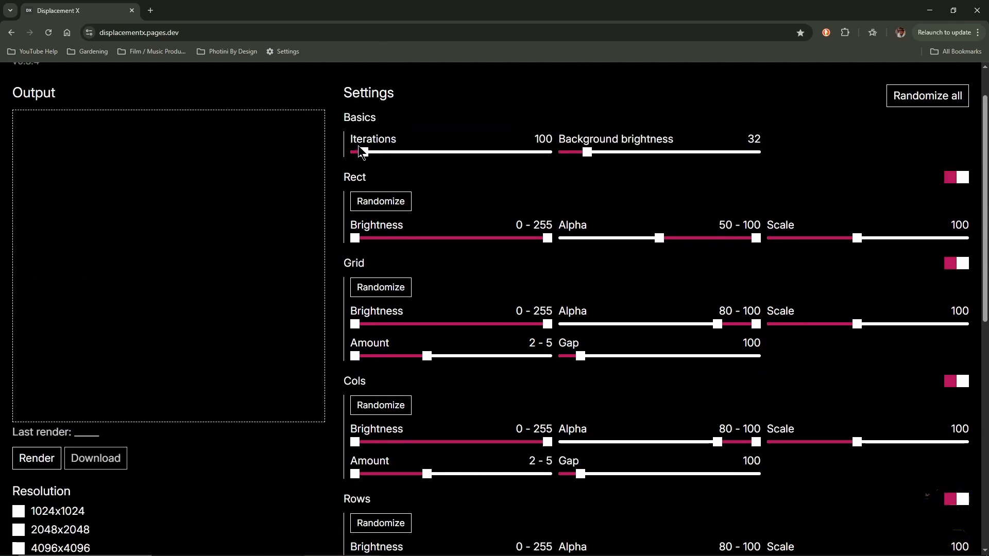
drag(363, 153, 611, 157)
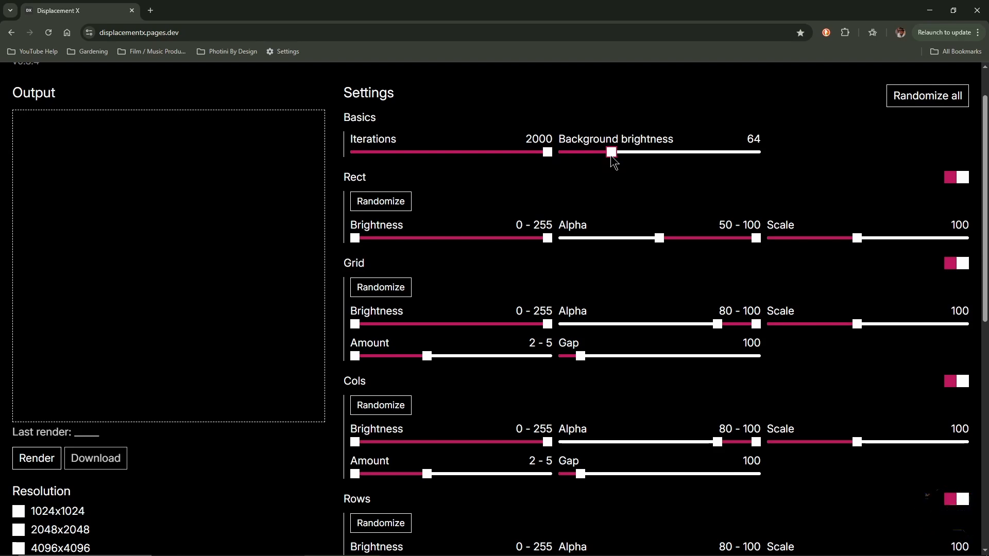
- Disable the Rect, Grid, Cols, Rows and Lines generators
click(963, 178)
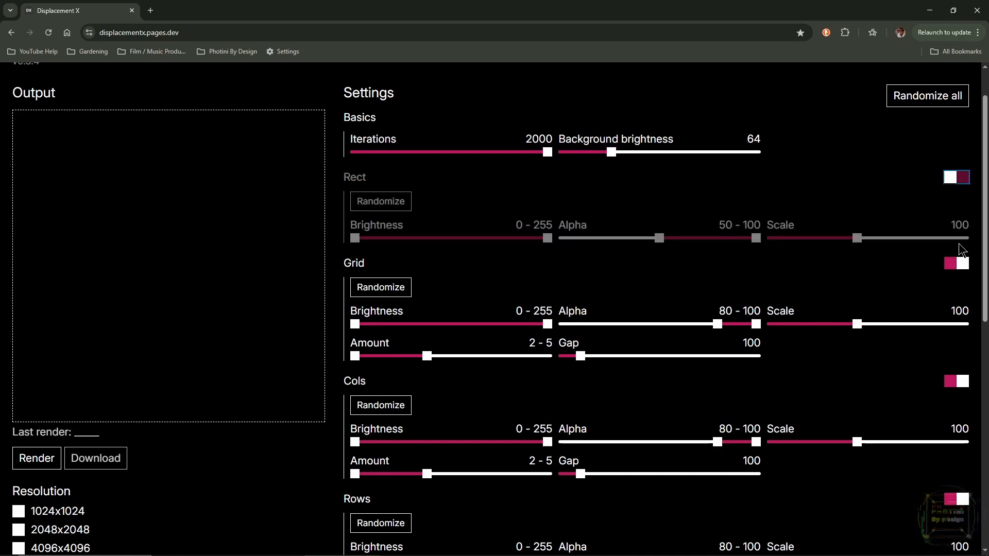
click(962, 263)
click(962, 381)
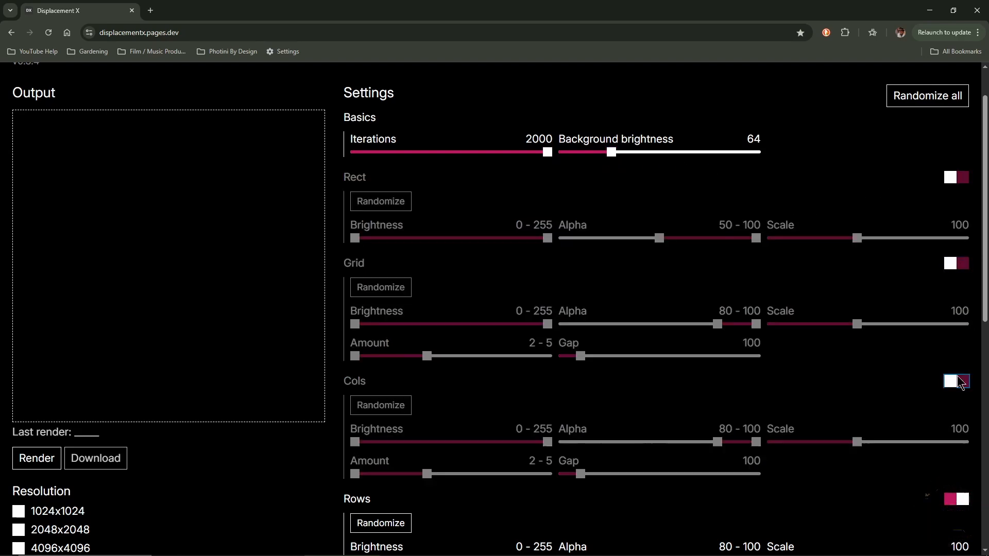
scroll(961, 382, down, 5)
click(962, 242)
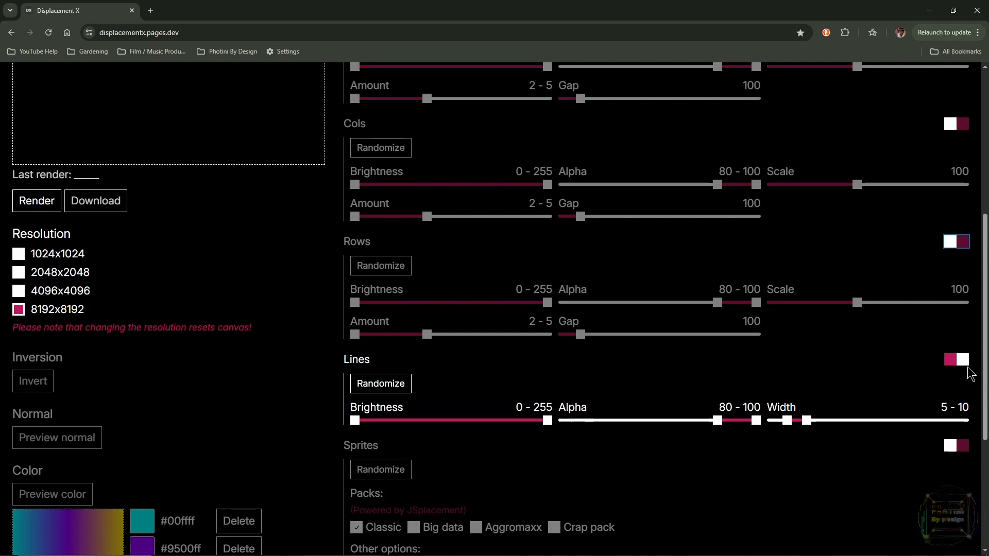
click(962, 360)
- Enable Sprites and include the Big data, Aggromaxx and Crap pack packs along with Classic
scroll(962, 356, down, 2)
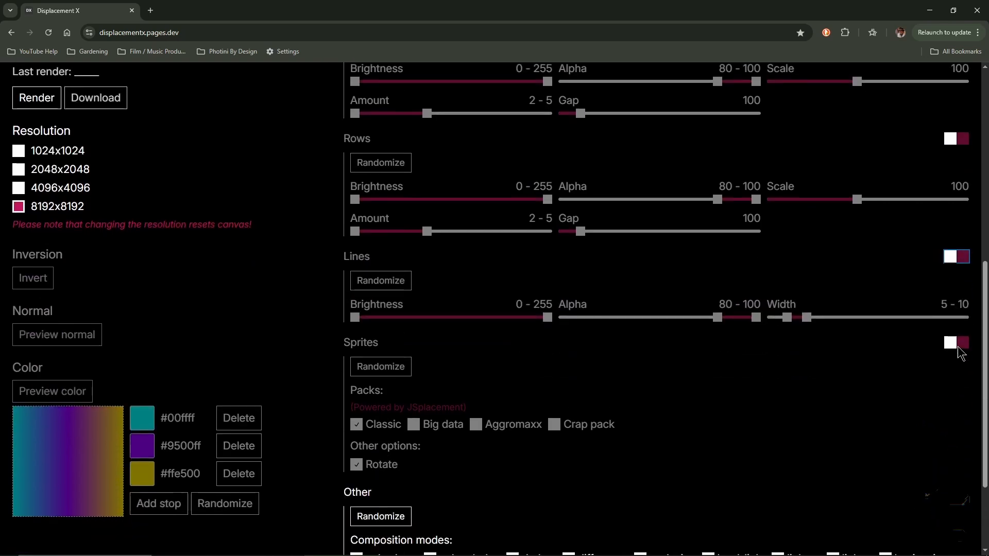
click(963, 344)
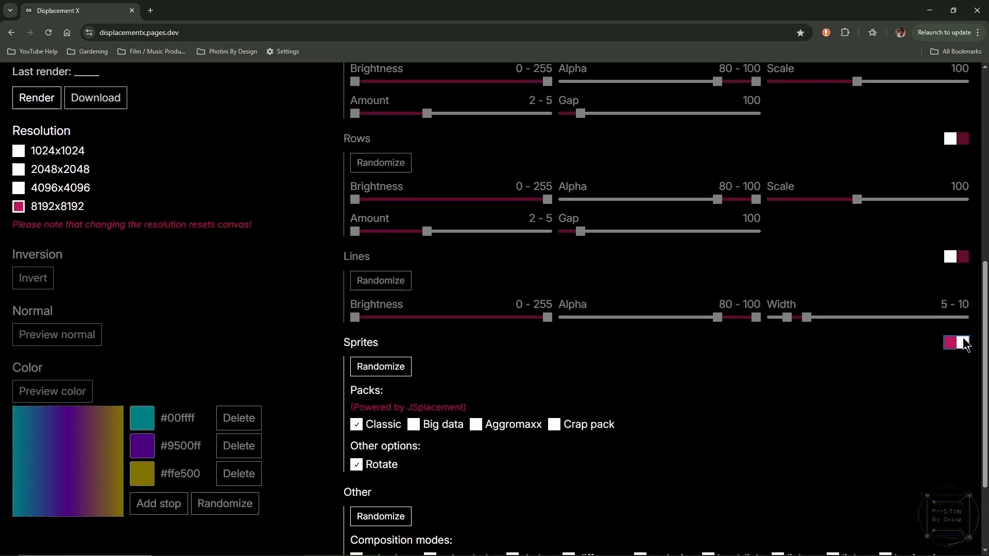
click(415, 425)
click(476, 424)
click(554, 425)
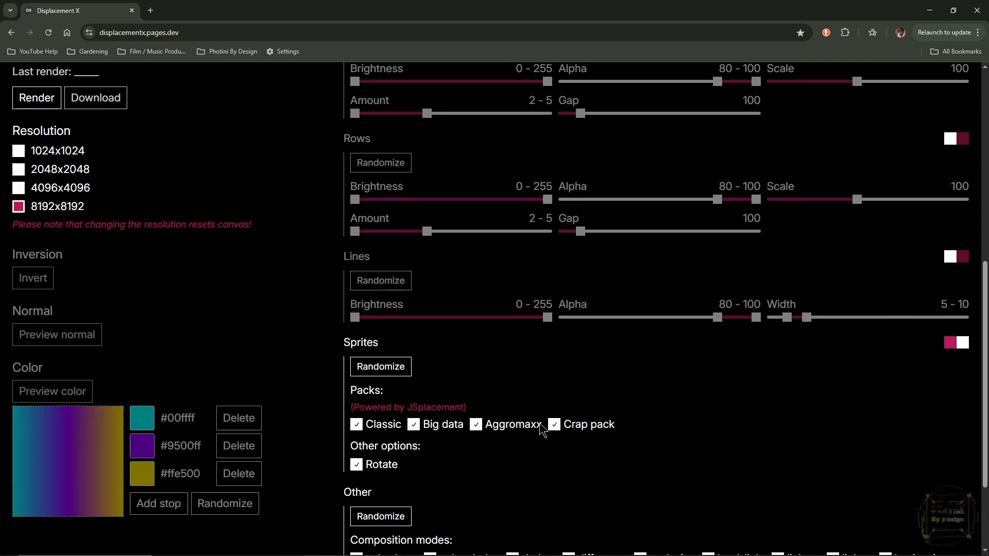
- Render the displacement map twice to get a fresh variation, and download the second result
scroll(371, 470, up, 7)
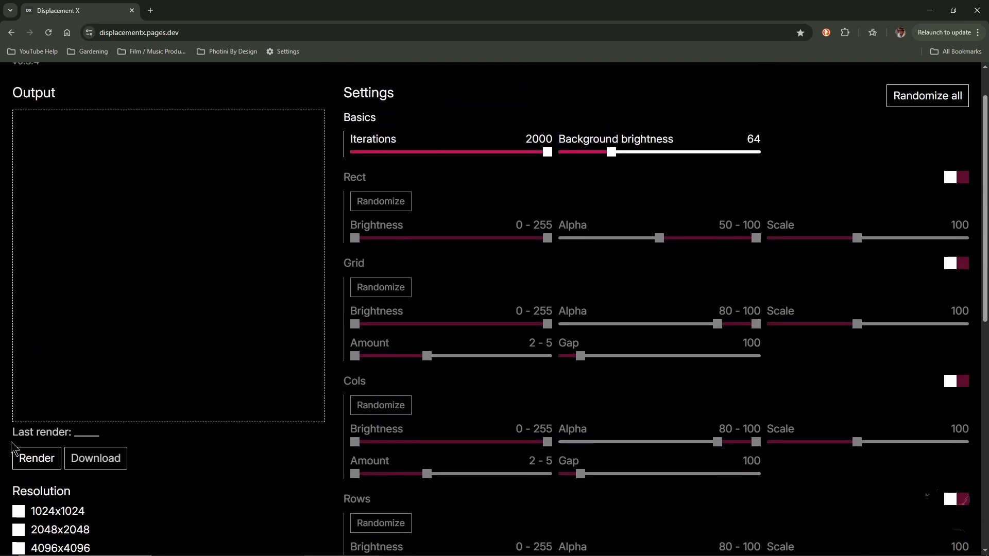
click(44, 465)
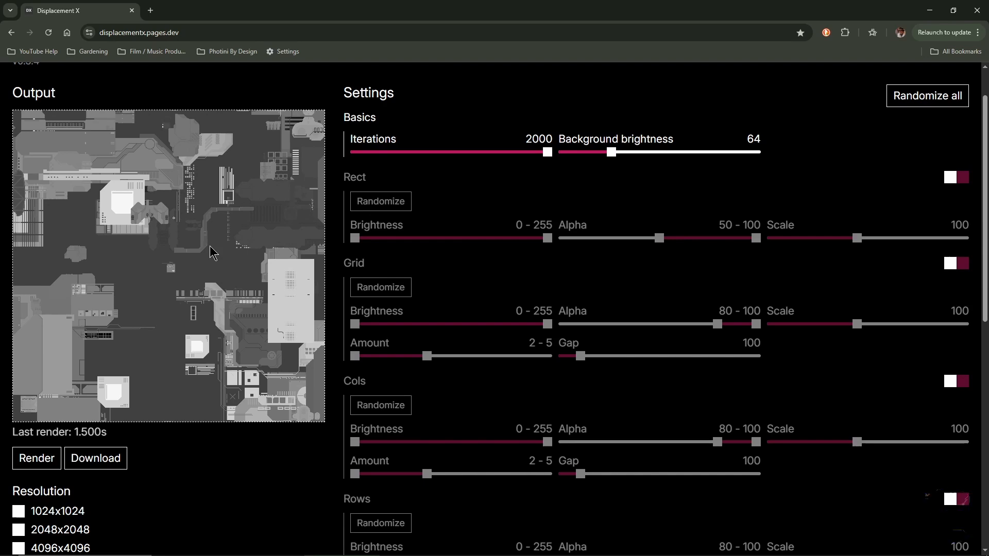
click(36, 458)
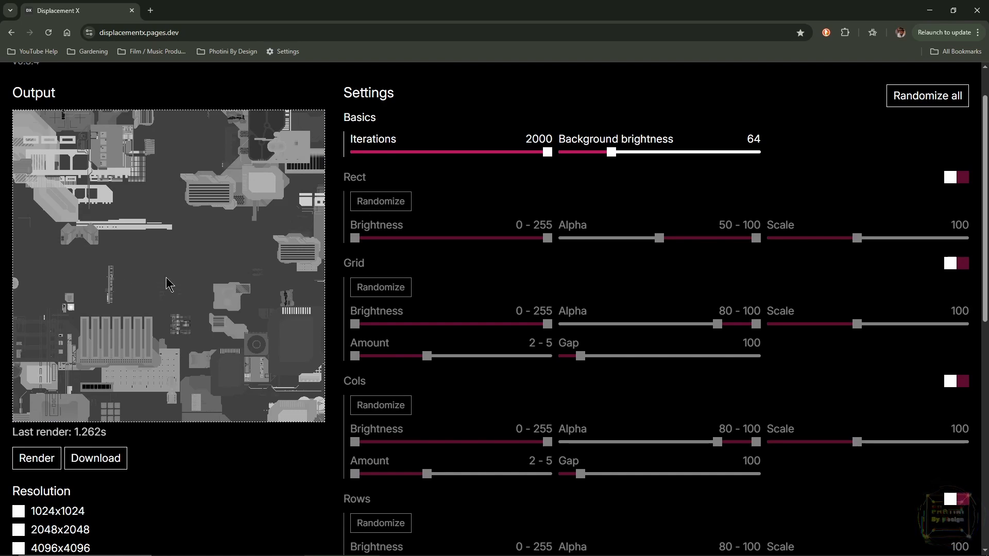
click(95, 461)
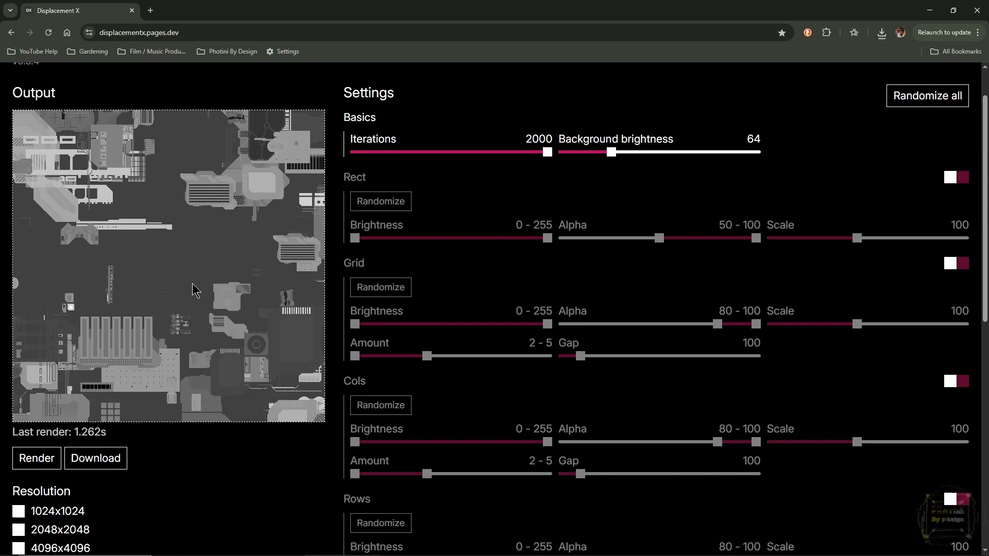
- Render a new displacement map variation and download it as a second image
click(36, 459)
click(36, 460)
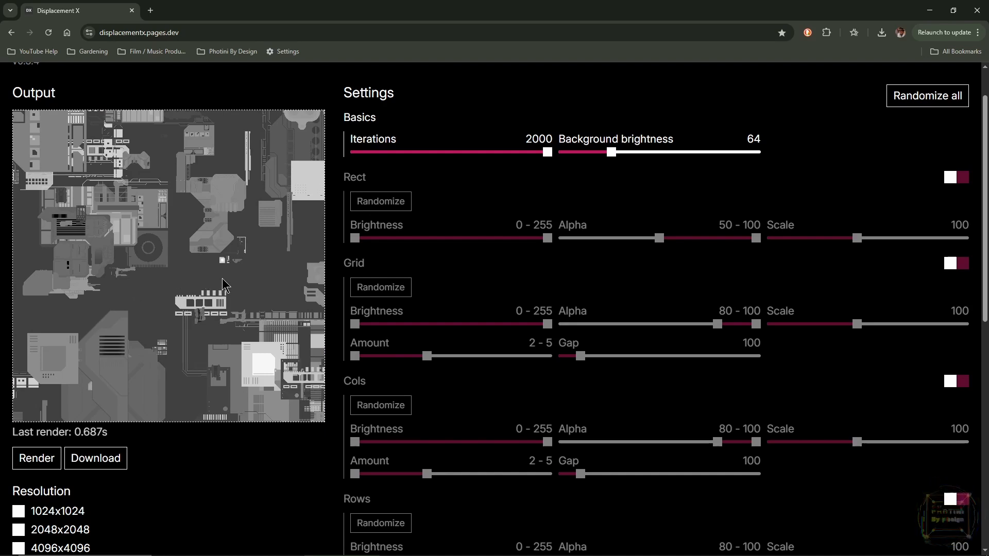
click(98, 465)
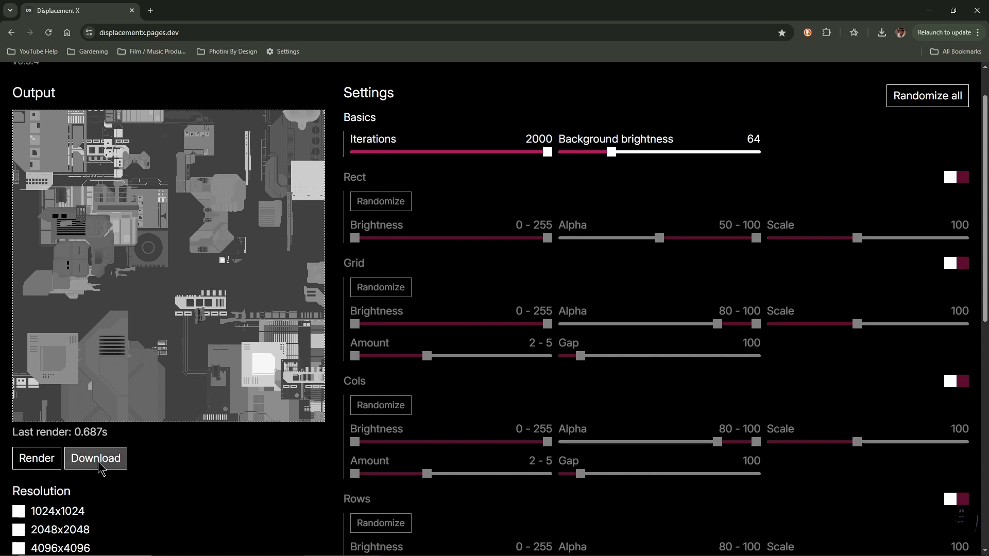
- Generate another sprite-based displacement map and download it as a third image
click(37, 464)
click(37, 464)
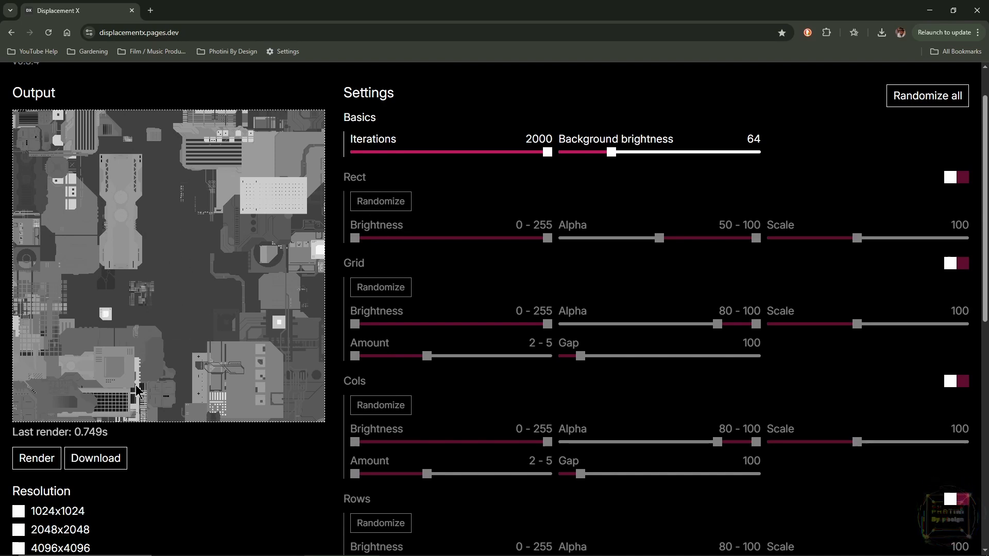
click(96, 460)
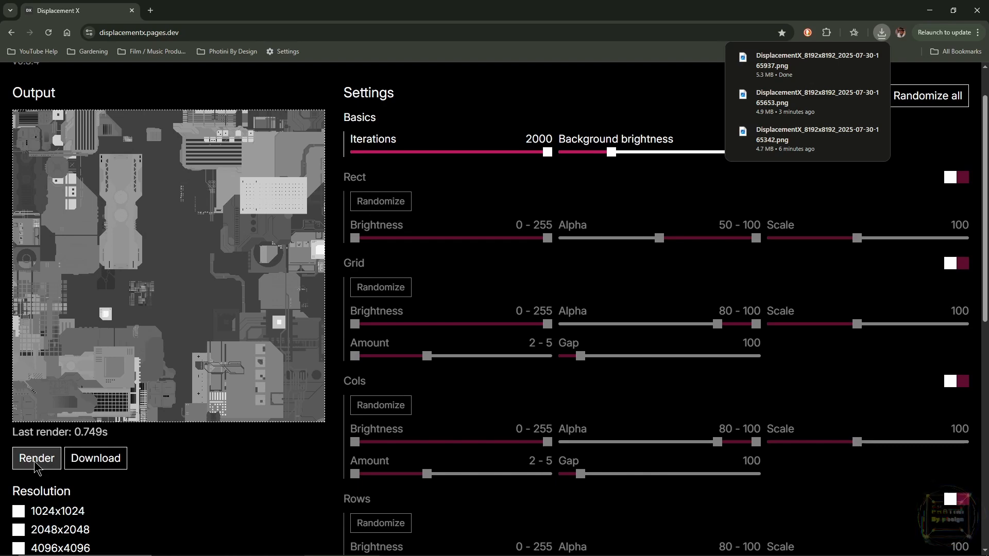
- Render one more displacement map variation and switch to Blender
click(35, 464)
click(35, 463)
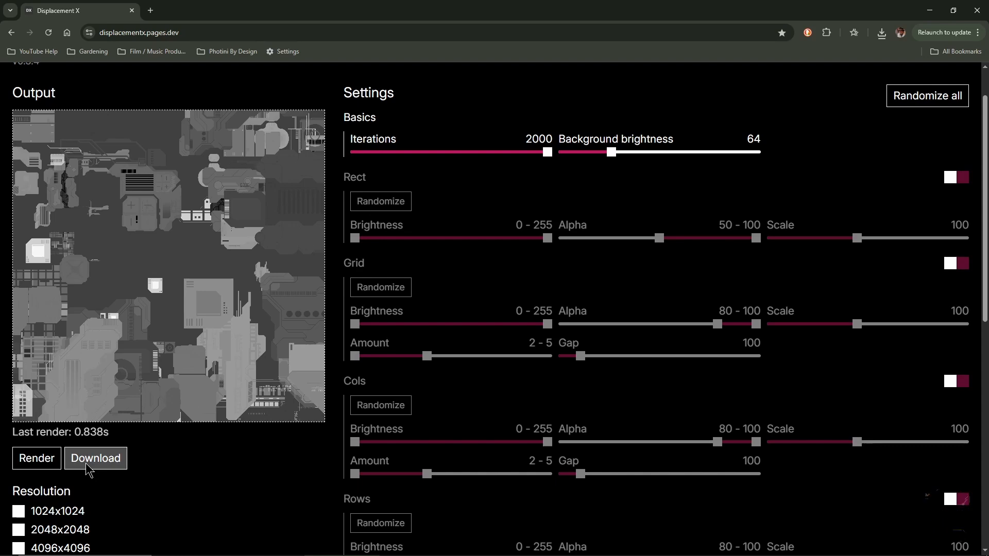
click(932, 11)
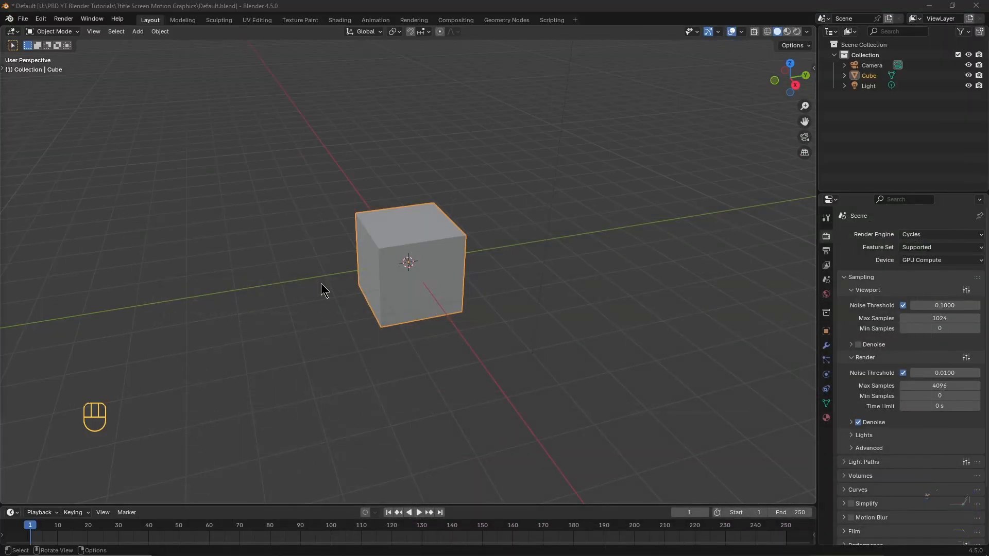
- Replace the default cube with a mesh plane at the scene's origin
click(400, 253)
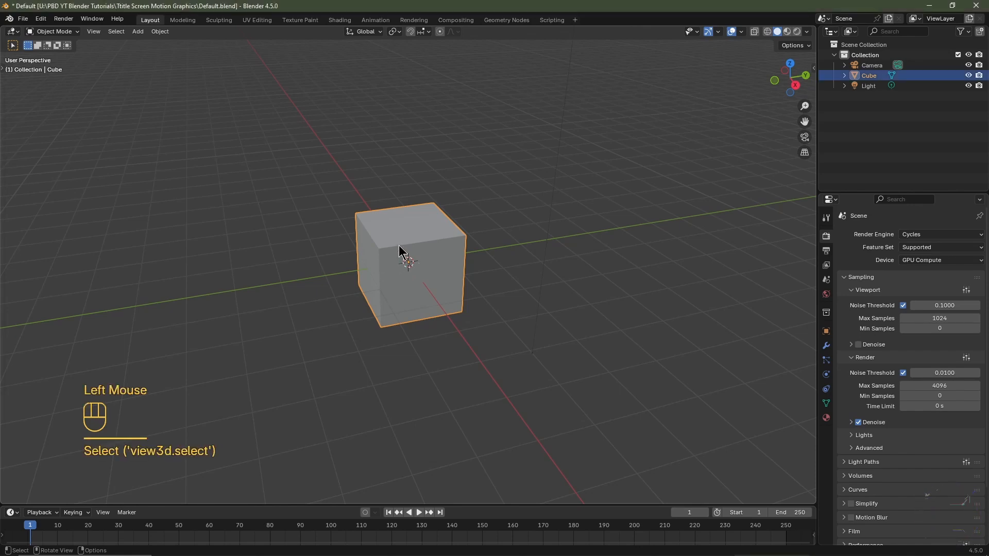
key(Delete)
key(shift+a)
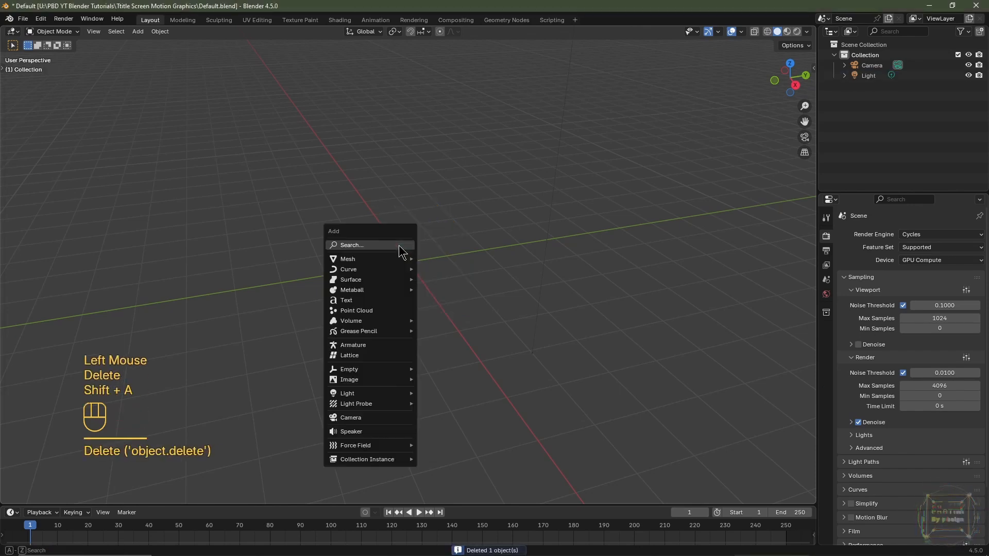
mouse_move(392, 261)
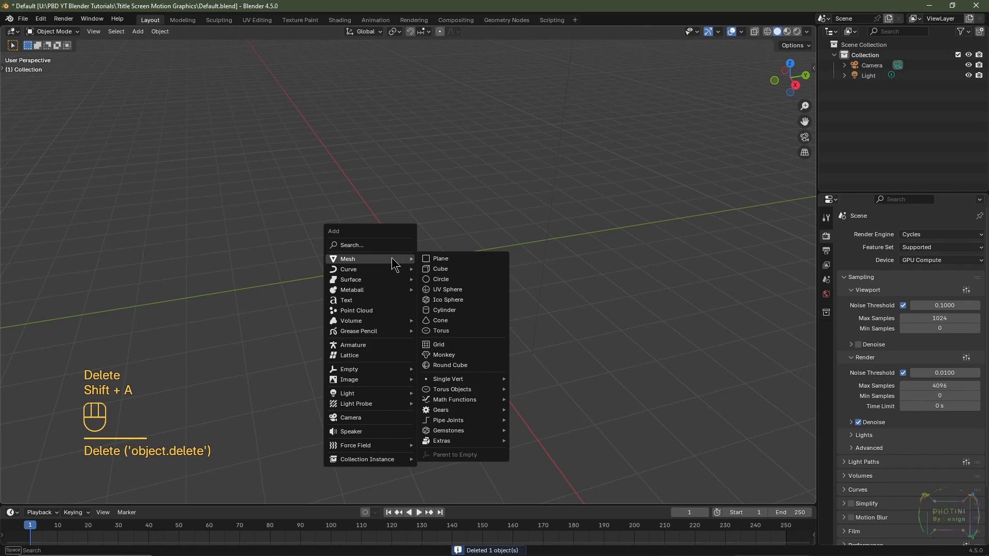
click(425, 259)
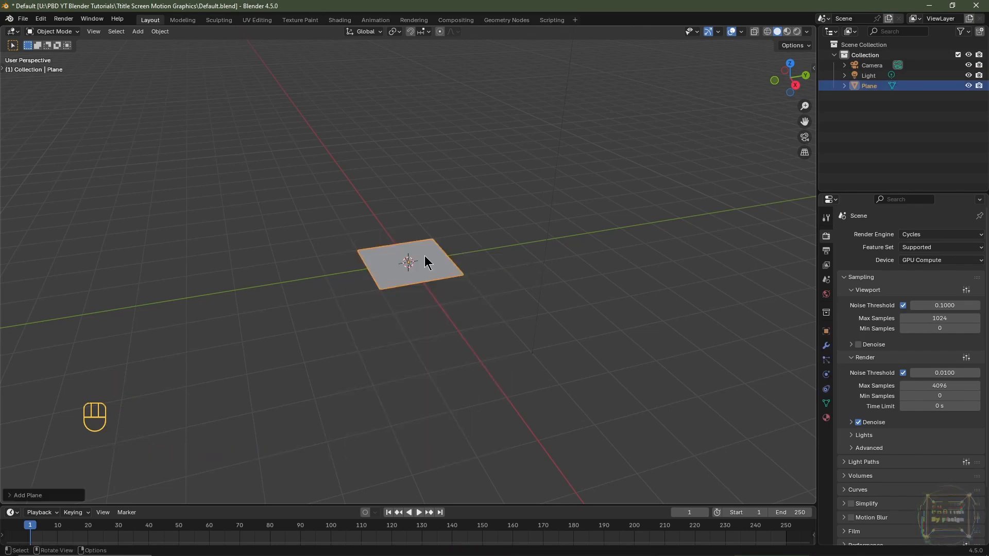
- Rotate the plane 90 degrees about the X axis and frame it in the front orthographic view
text(rx90)
key(Return)
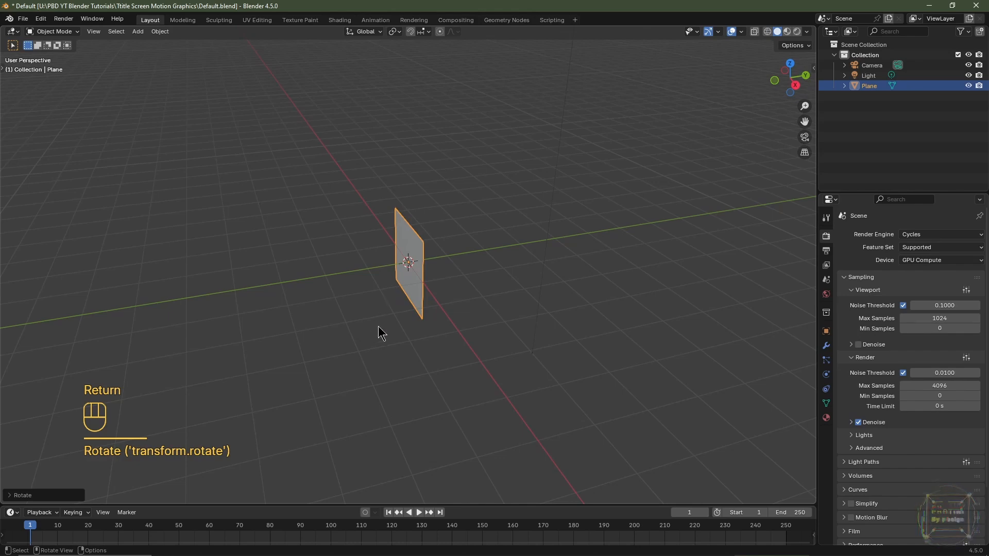
middle_drag(380, 332, 440, 336)
key(KP_1)
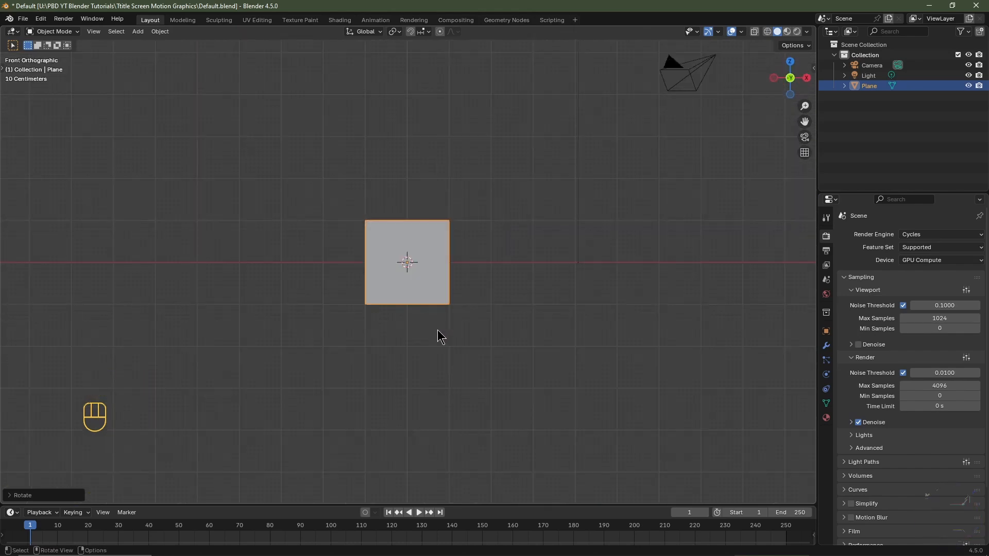
key(KP_Decimal)
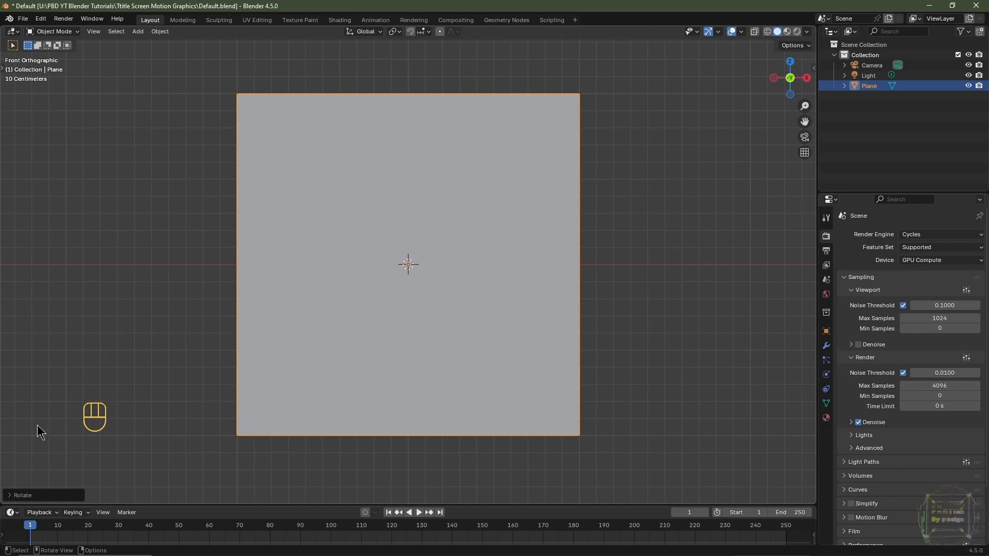
- Split the 3D viewport horizontally and turn the lower area into a Shader Editor
drag(3, 502, 17, 284)
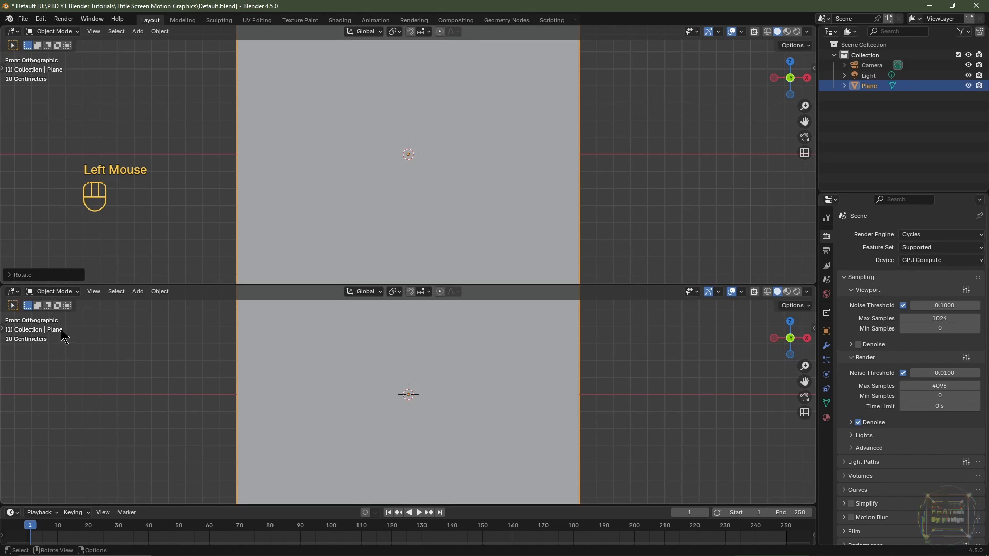
click(12, 292)
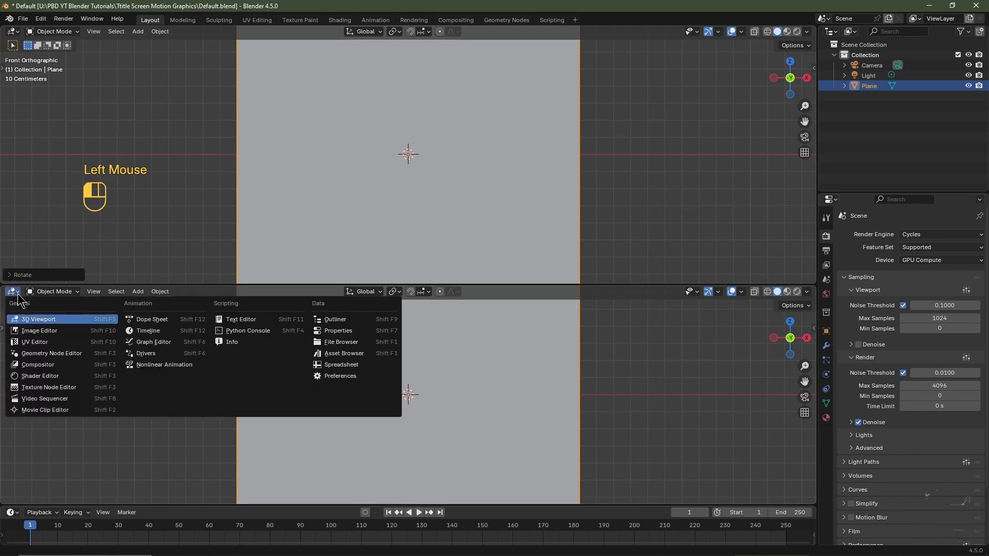
click(45, 381)
- Assign the existing material named Material to the plane
click(828, 419)
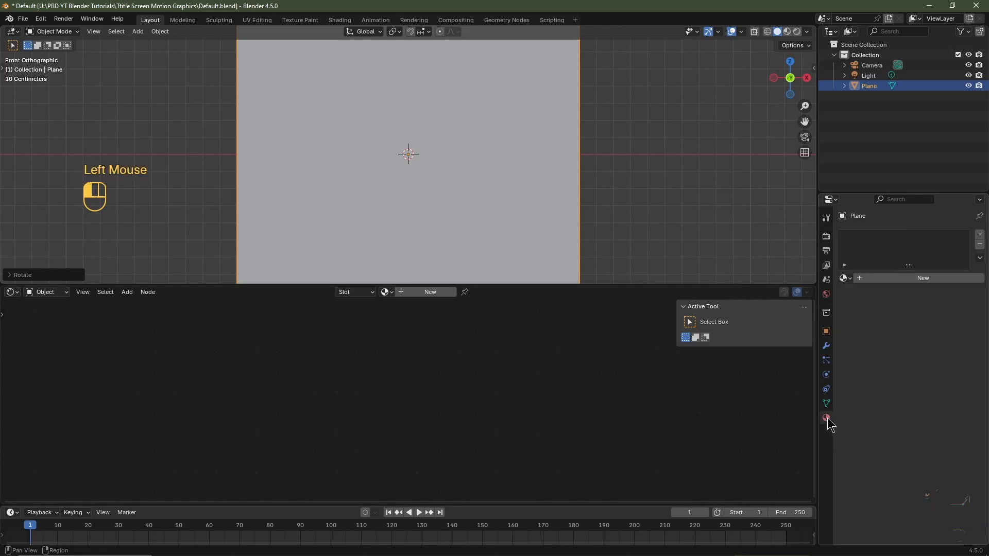
click(844, 277)
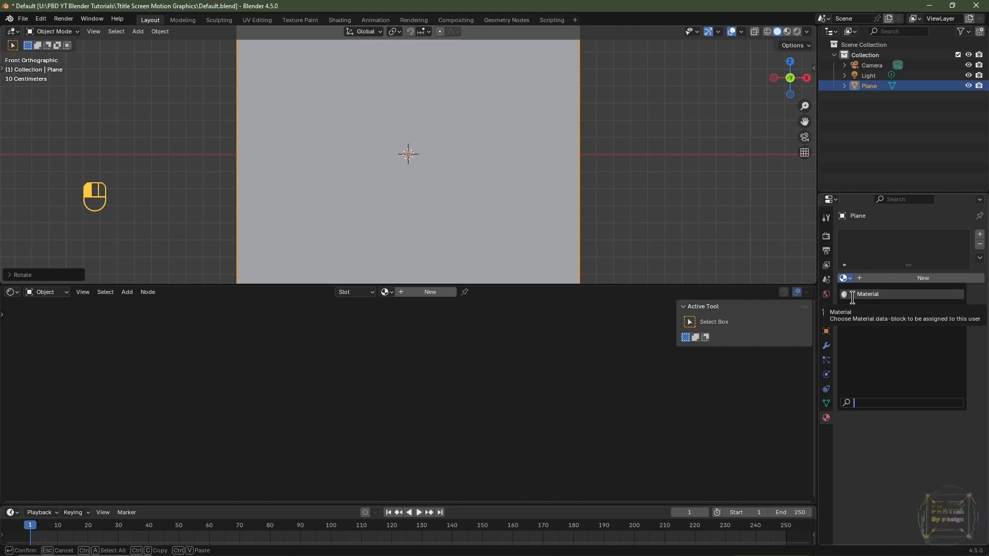
click(853, 295)
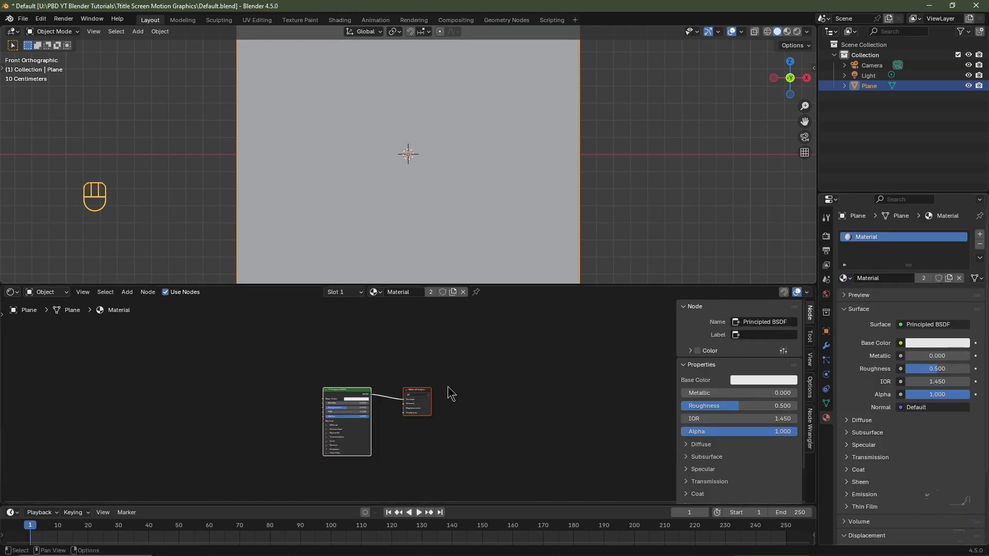
- Hide the Shader Editor's sidebar and add a Texture Coordinate, Mapping and Image Texture setup feeding the Principled BSDF's Base Color
key(n)
scroll(422, 420, up, 4)
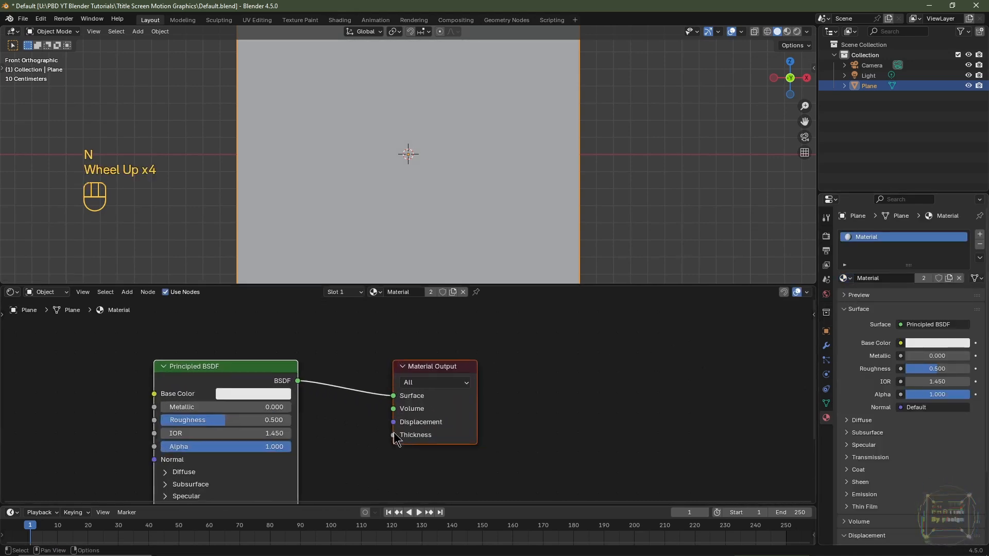
middle_drag(385, 426, 627, 391)
scroll(644, 397, down, 1)
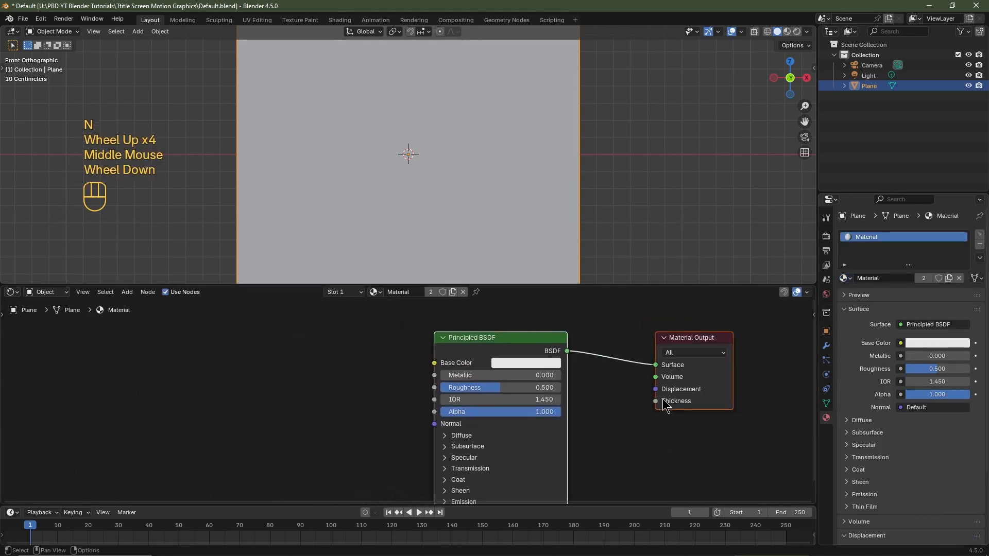
click(487, 353)
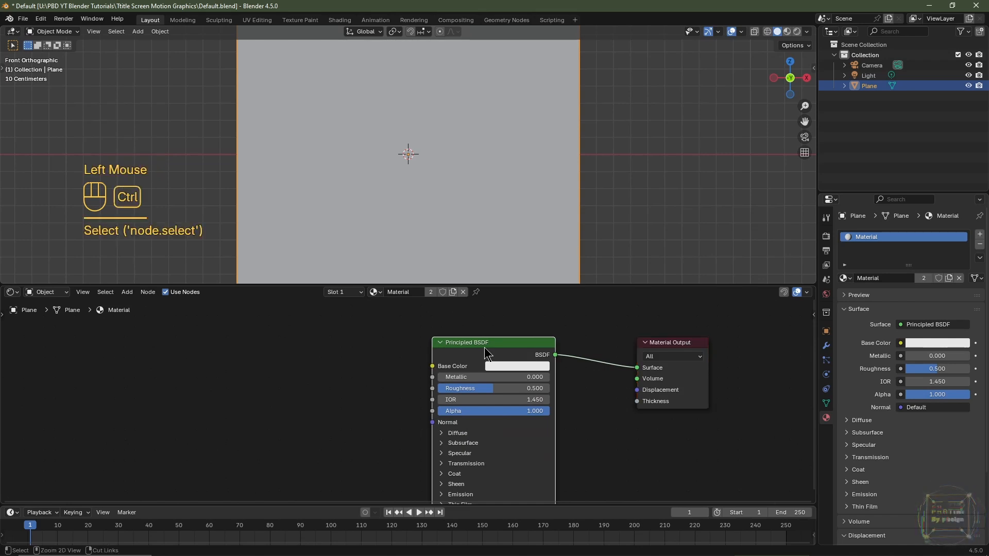
key(ctrl+t)
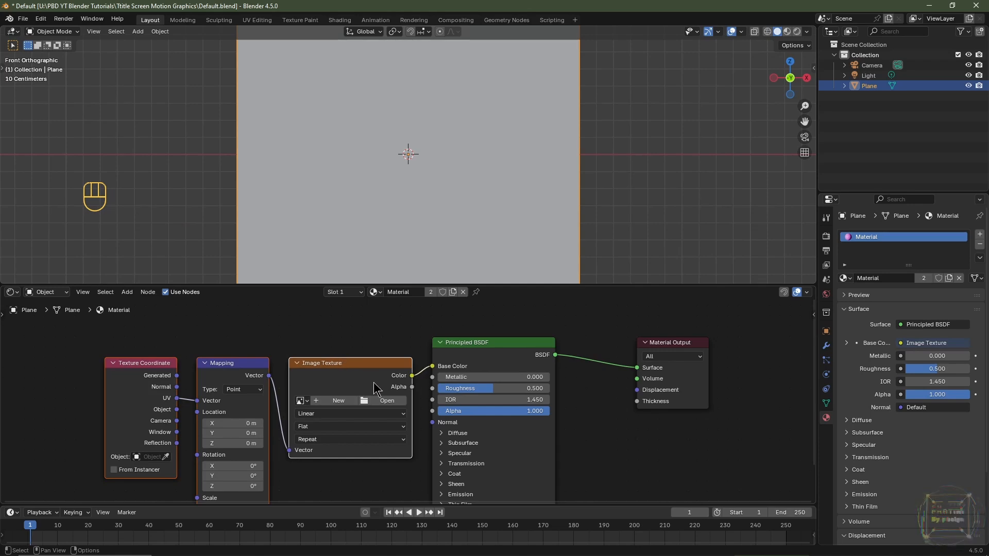
- Load DisplacementX_8192x8192_2025-07-29-163324.png into the Image Texture node and set its color space to Non-Color
click(384, 401)
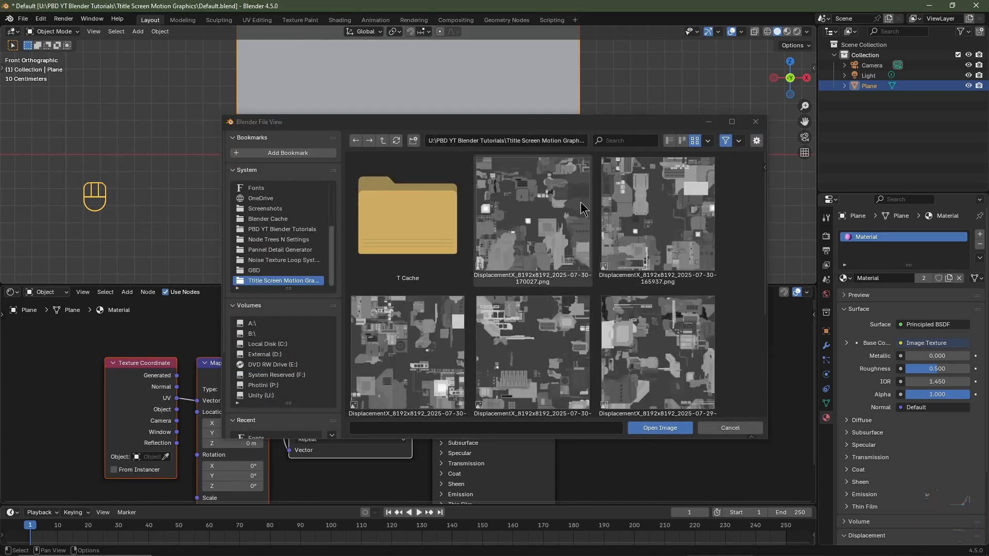
click(659, 355)
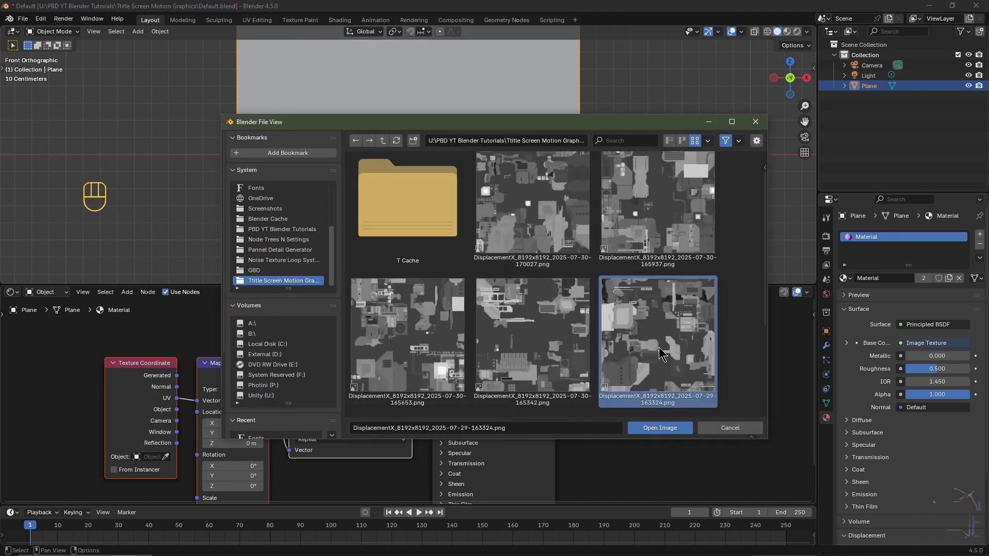
click(657, 428)
click(364, 379)
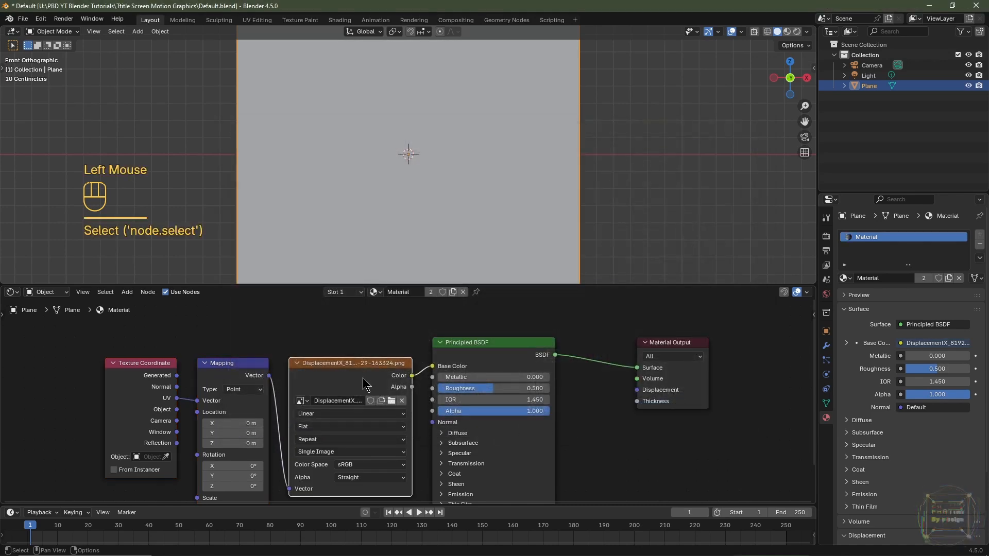
click(353, 466)
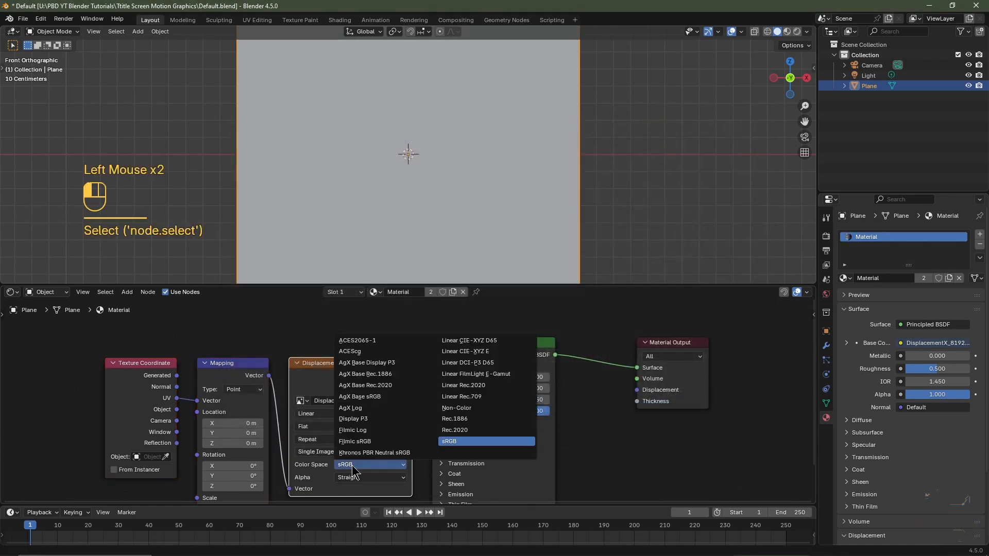
click(457, 408)
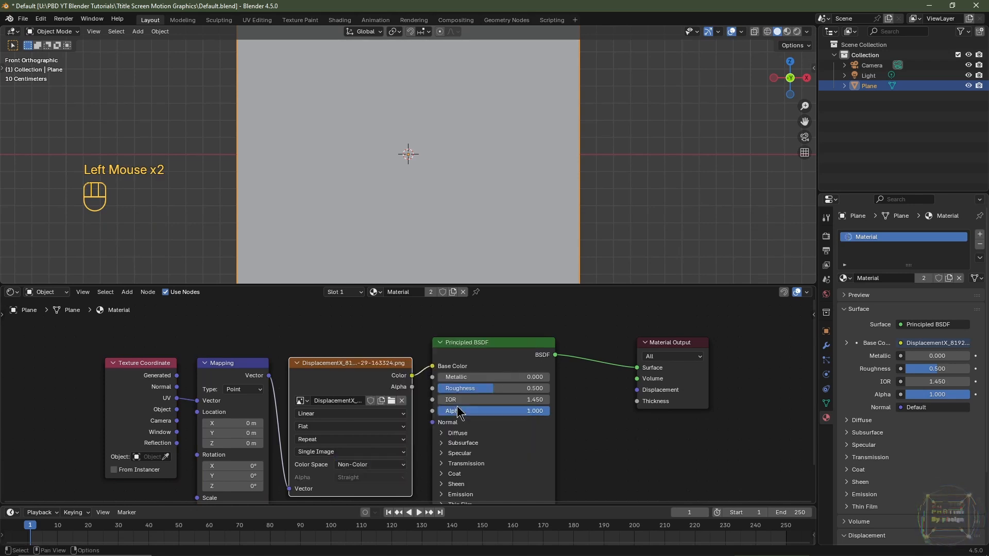
- Switch the viewport to Material Preview, then disconnect the image from Base Color and set the Principled BSDF's Roughness to 1.000
click(787, 31)
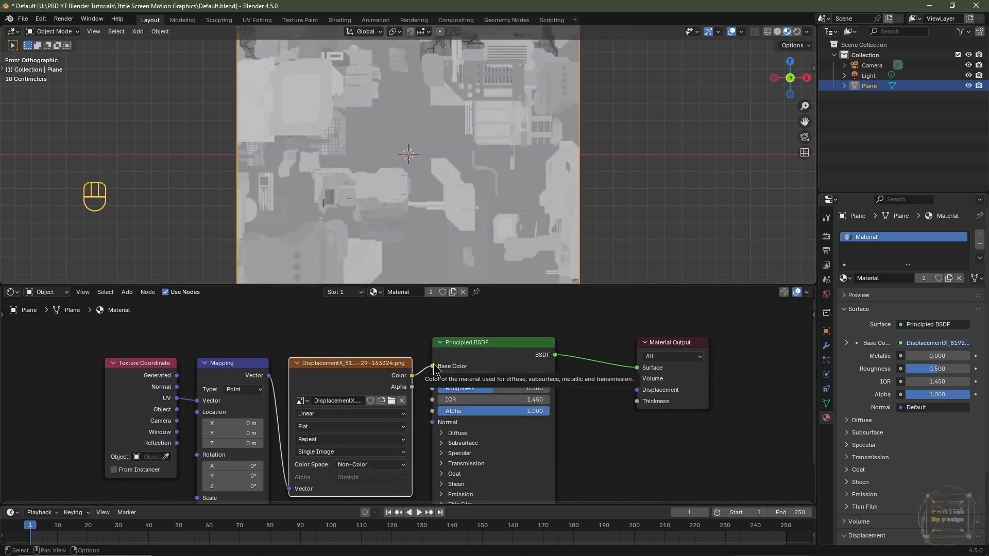
drag(433, 366, 522, 389)
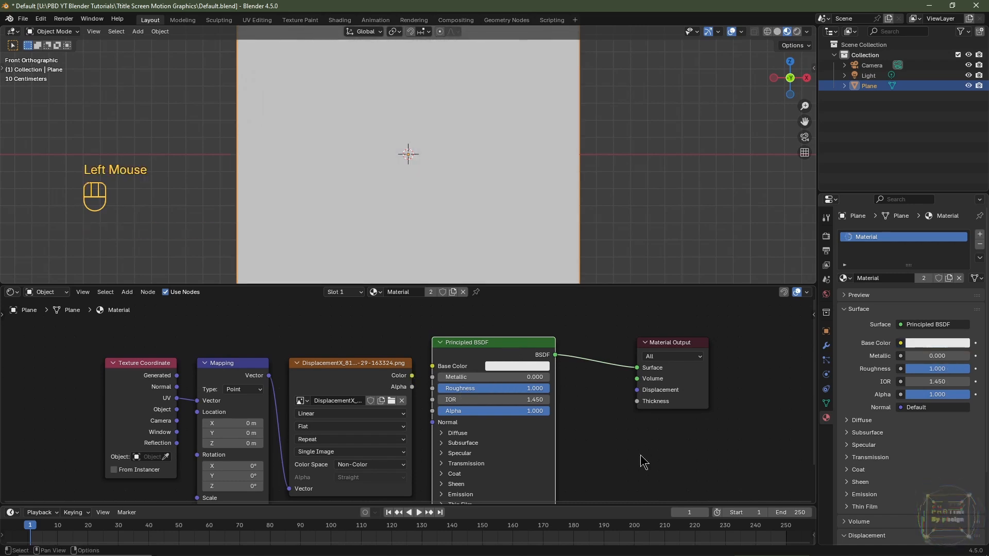
- Add a Displacement node below the Principled BSDF
shift+scroll(500, 439, down, 5)
key(shift+a)
mouse_move(469, 510)
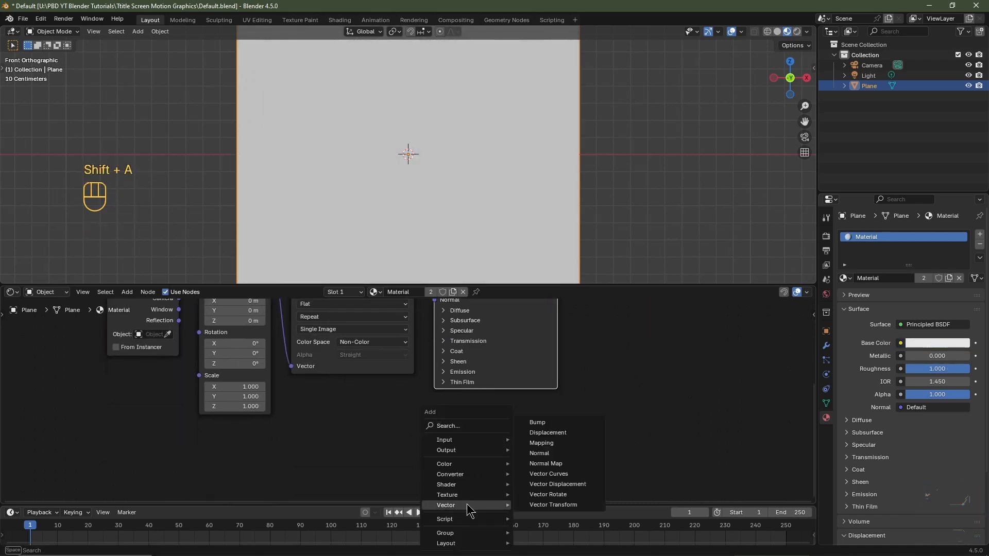
click(548, 433)
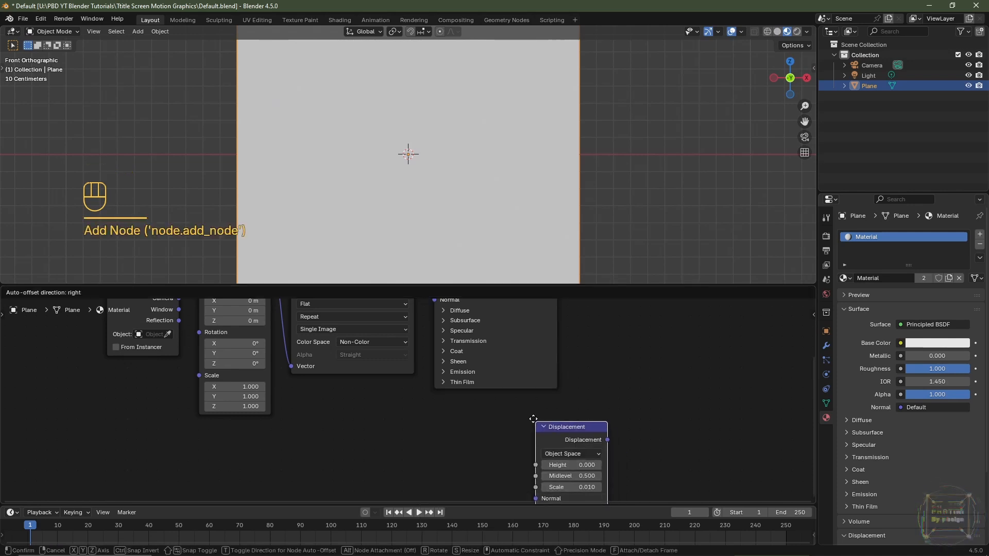
click(500, 399)
- Link the image texture's Color to the Displacement node's Height and its output to the Material Output's Displacement
scroll(392, 418, down, 2)
middle_drag(392, 419, 350, 451)
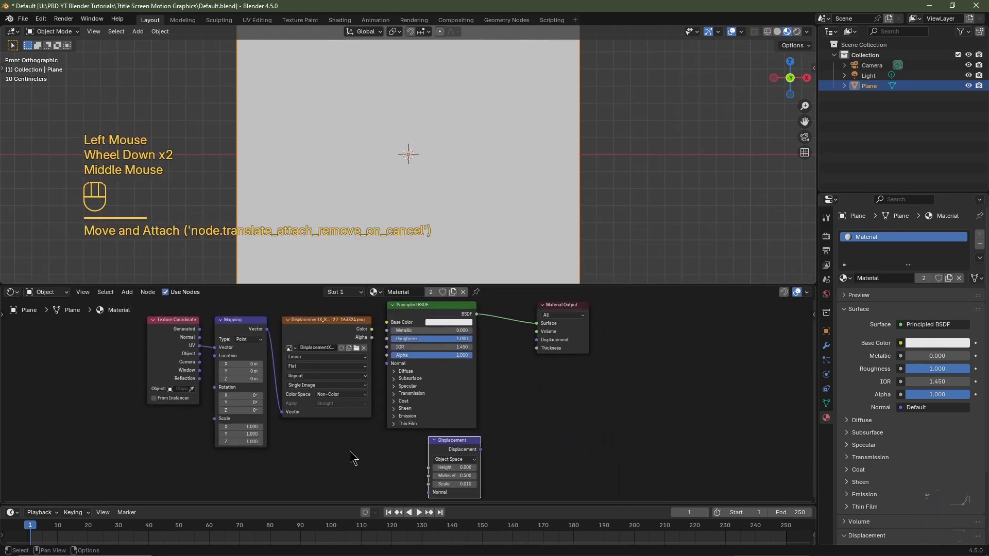
drag(372, 330, 429, 467)
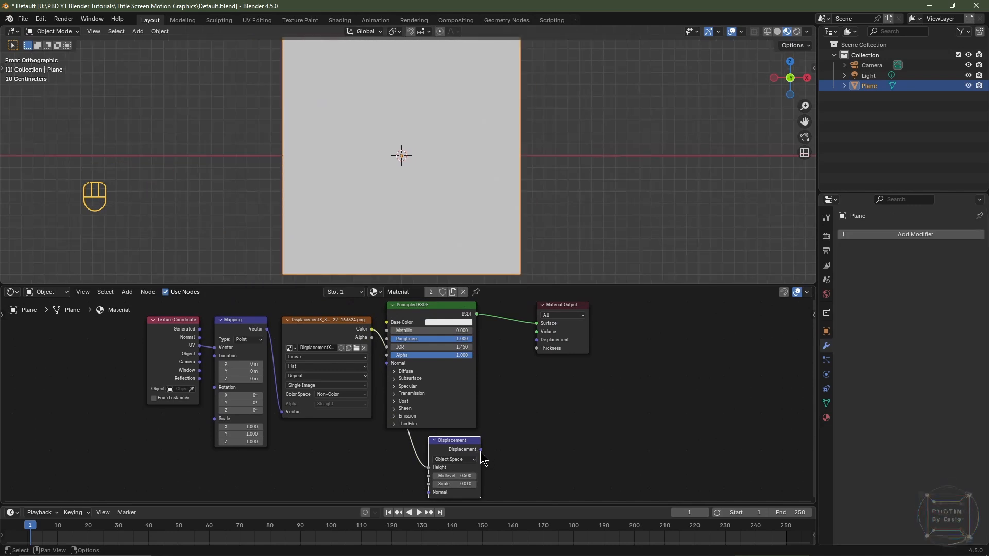
drag(481, 450, 539, 341)
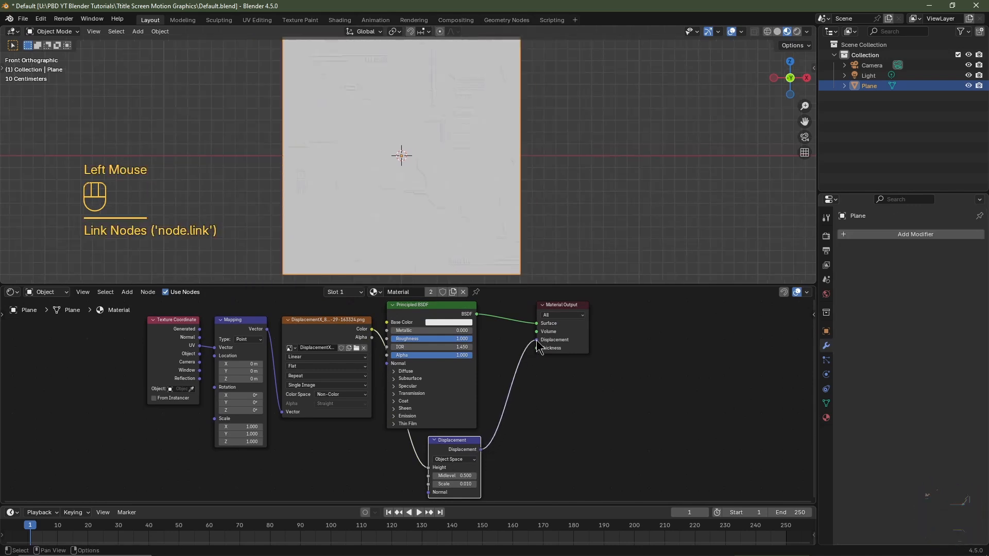
- Subdivide the plane's mesh with 32 cuts and return to Object Mode
middle_drag(412, 201, 437, 226)
scroll(442, 222, up, 2)
scroll(439, 221, down, 2)
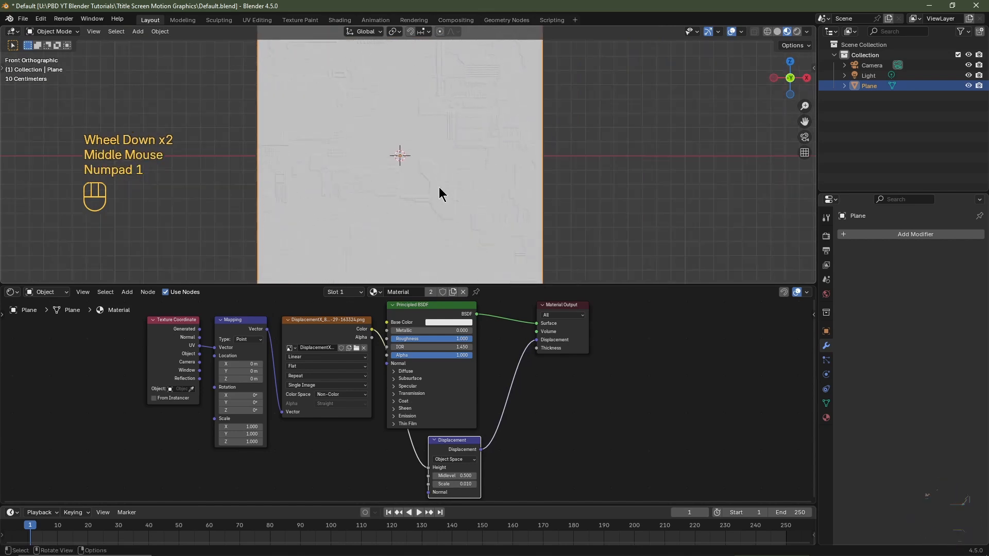
key(Tab)
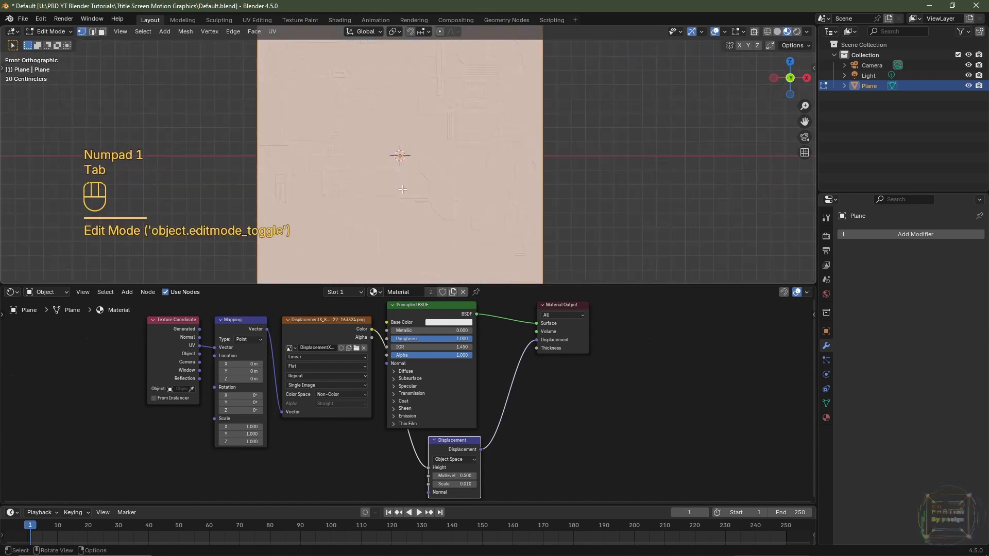
right_click(401, 194)
click(381, 205)
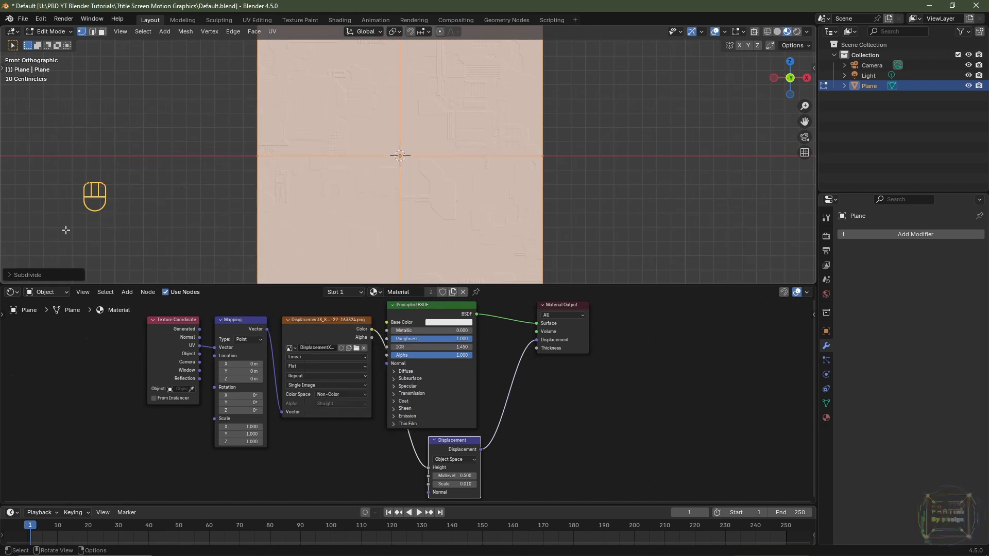
click(11, 277)
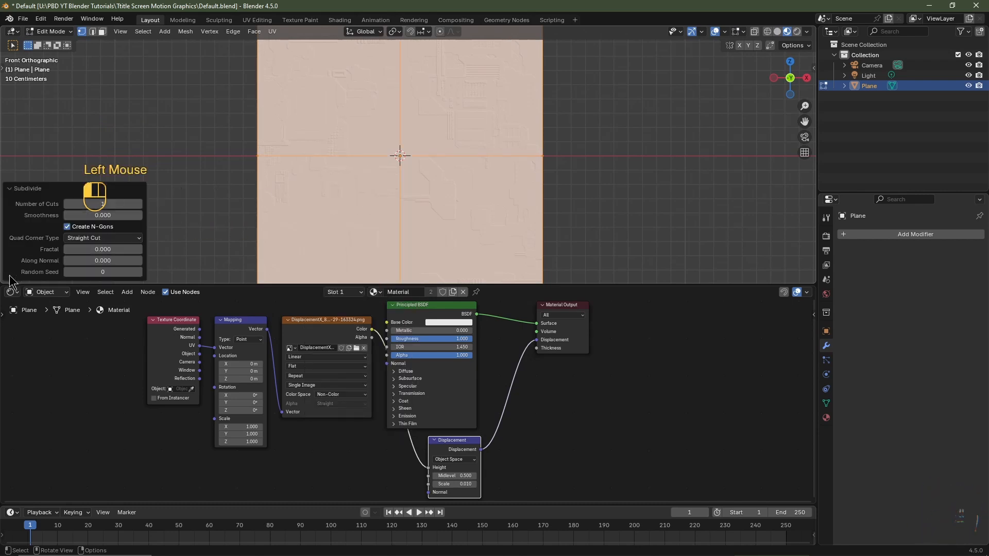
double_click(107, 204)
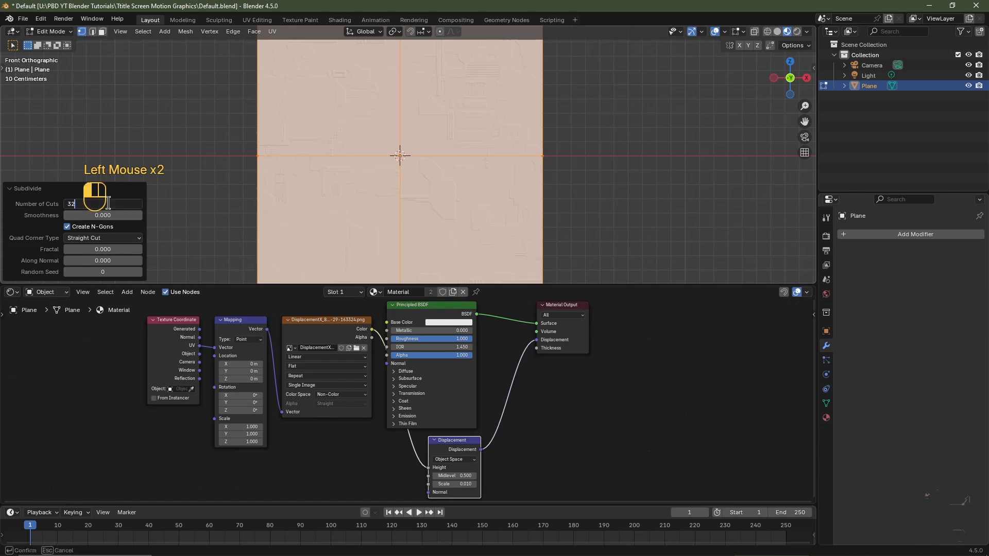
key(Return)
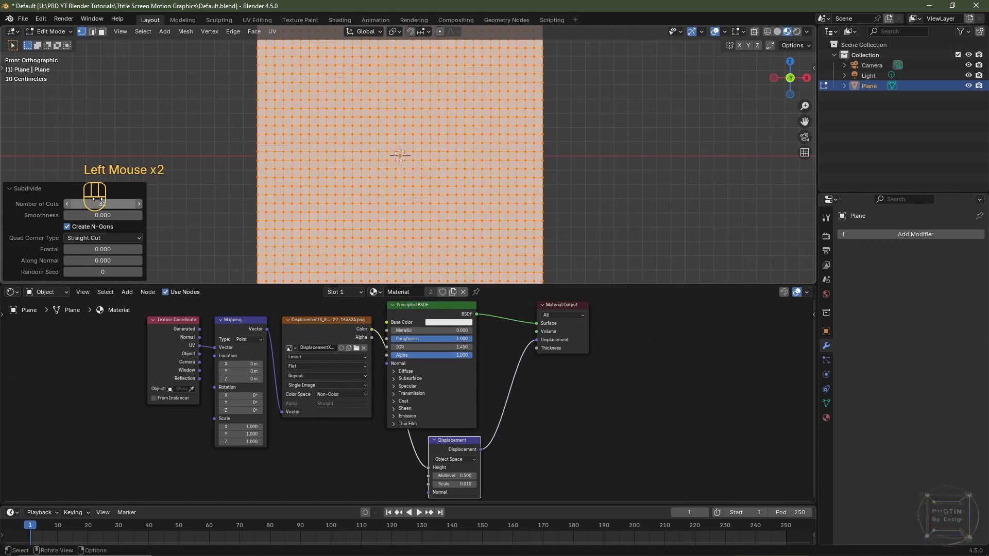
click(9, 193)
key(Tab)
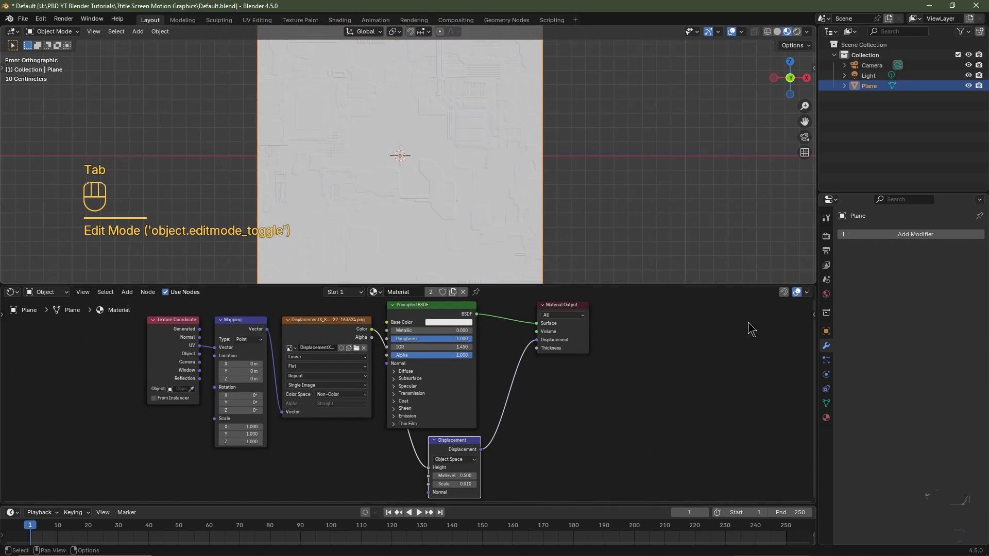
- Add a Subdivision Surface modifier to the plane with viewport level 3 and render level 5
click(895, 236)
mouse_move(895, 236)
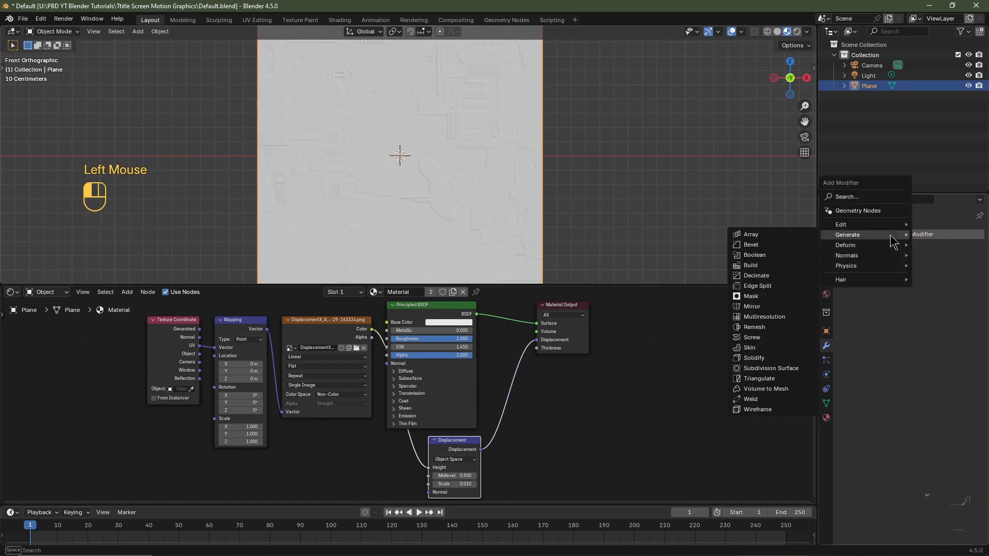
click(771, 368)
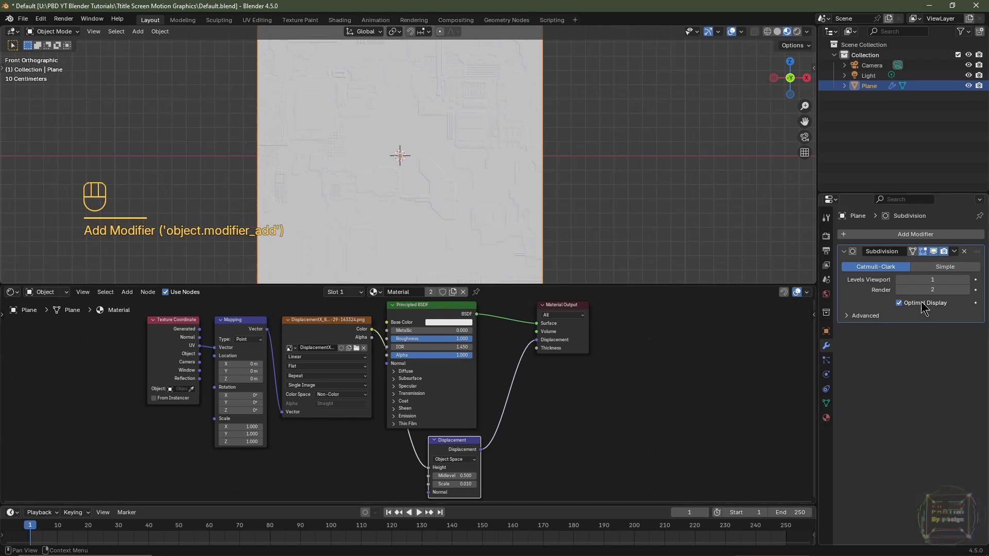
click(967, 290)
click(966, 290)
click(967, 290)
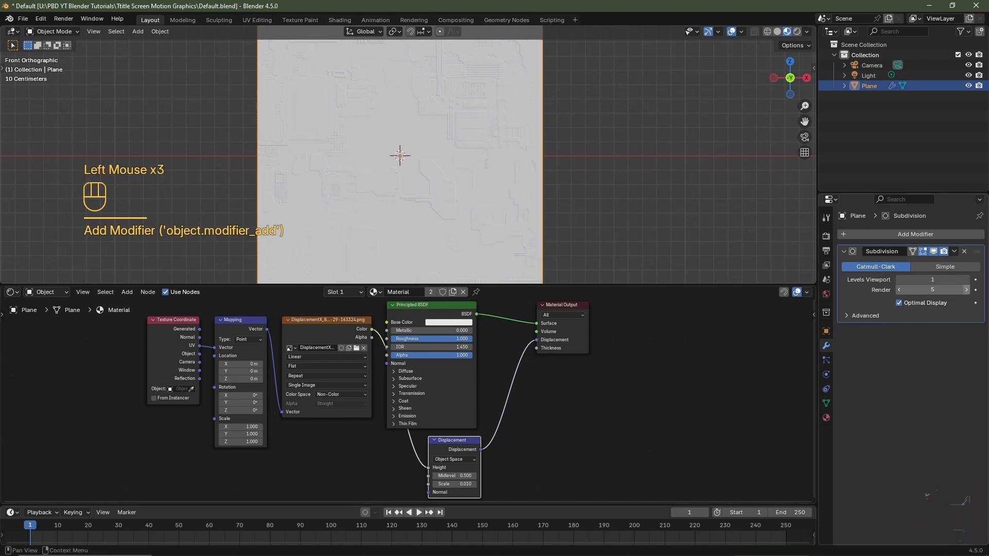
click(966, 290)
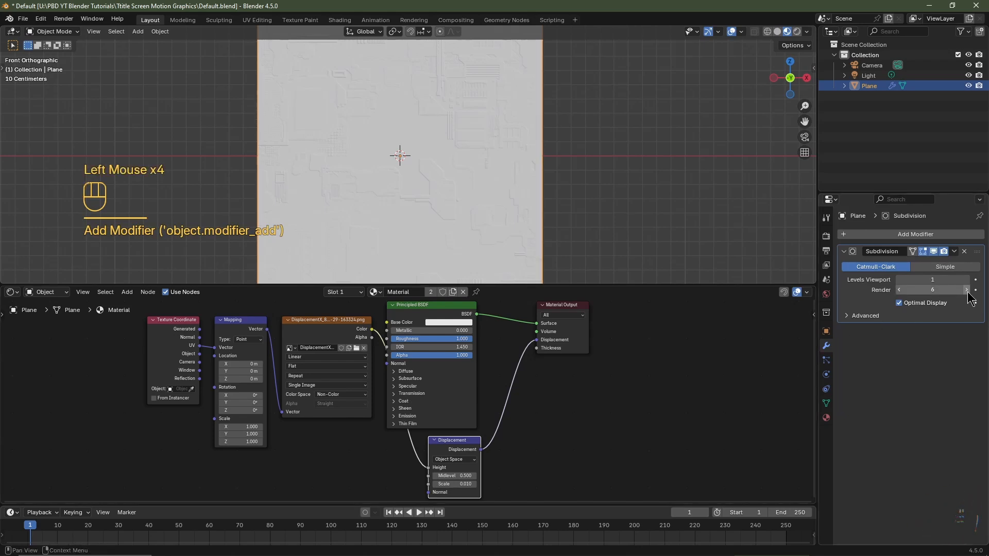
click(900, 290)
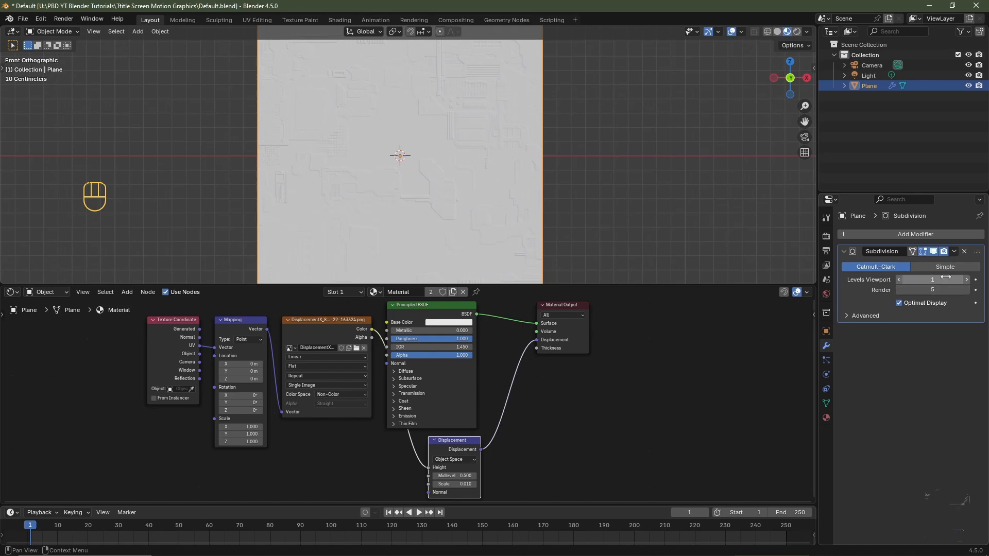
click(968, 280)
click(967, 280)
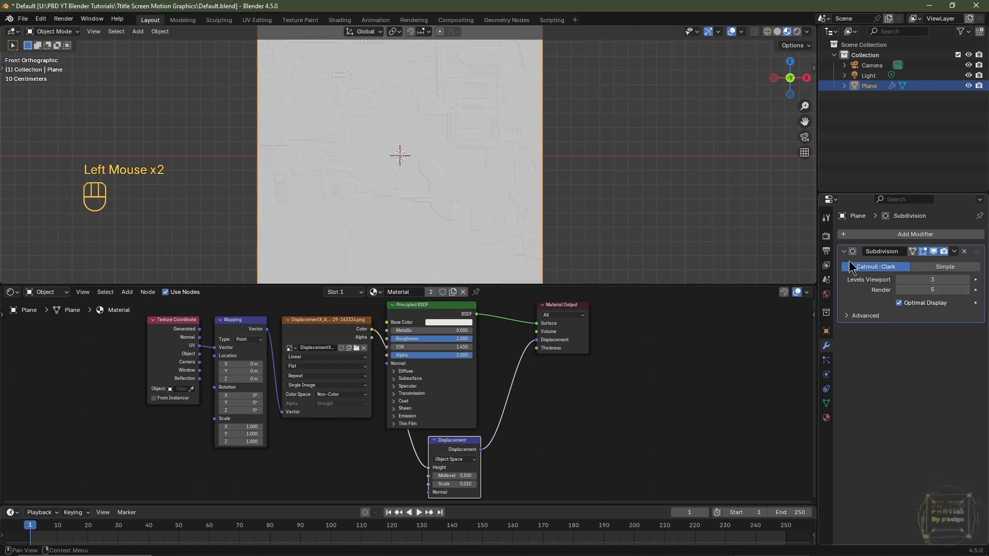
- Set the material's surface displacement method to Displacement Only
scroll(465, 170, up, 2)
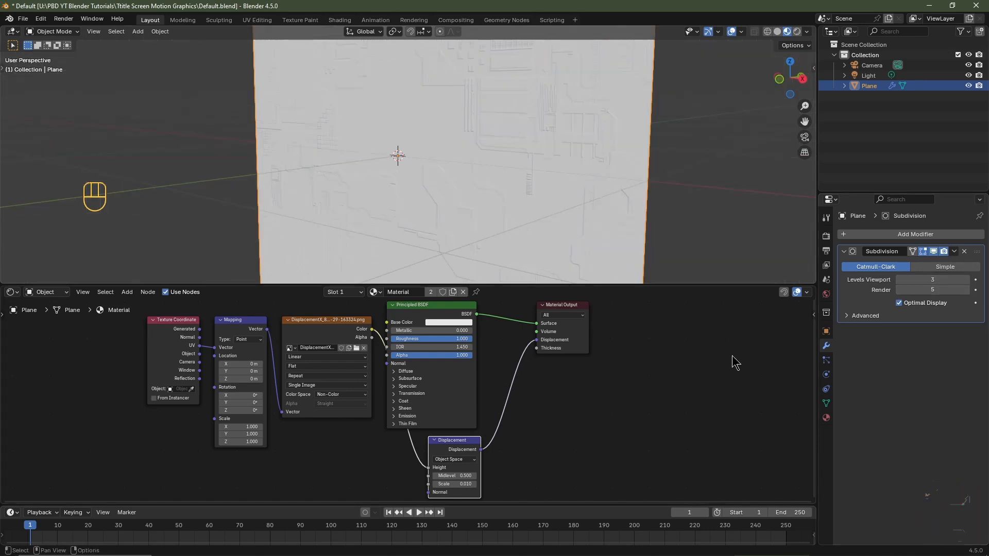
click(826, 418)
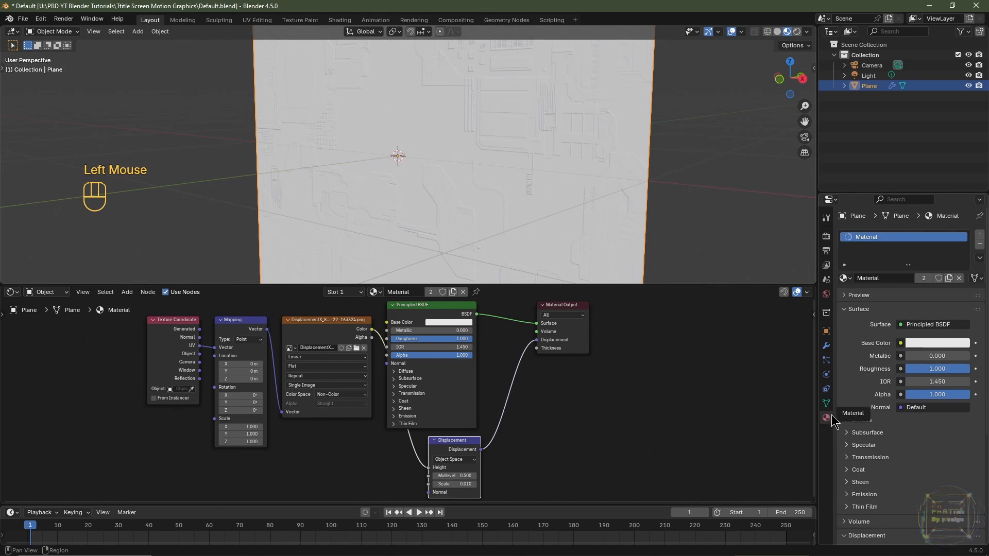
scroll(853, 484, down, 5)
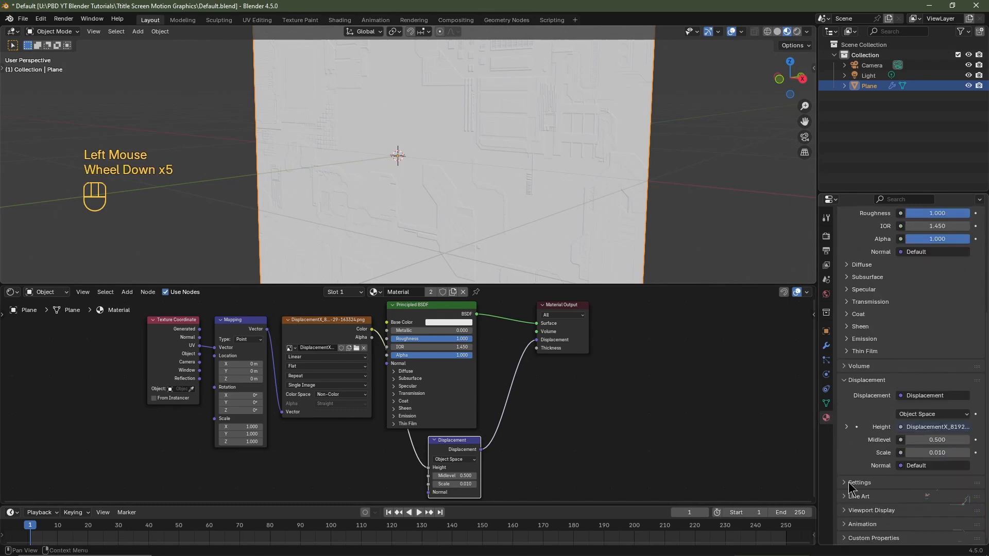
click(844, 482)
scroll(844, 481, down, 2)
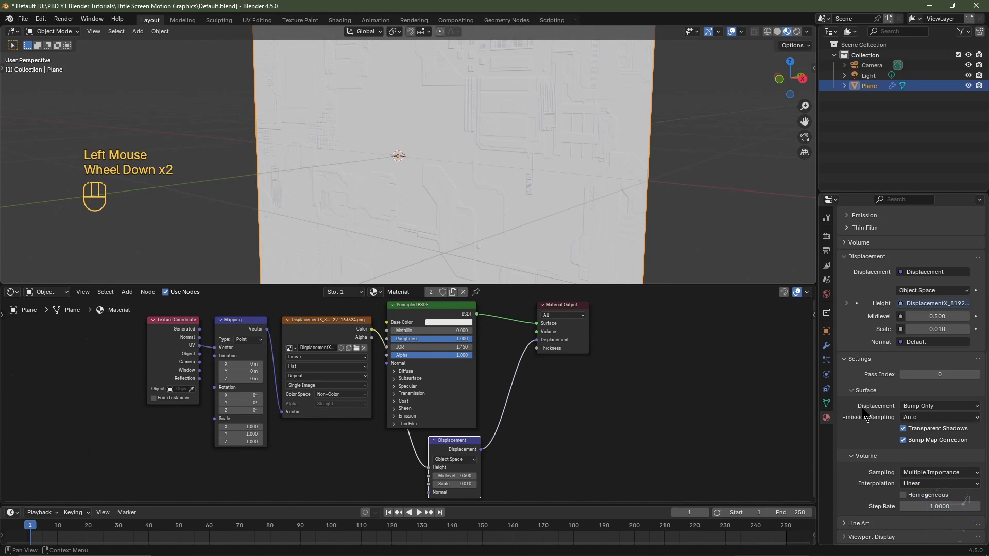
click(913, 408)
click(918, 419)
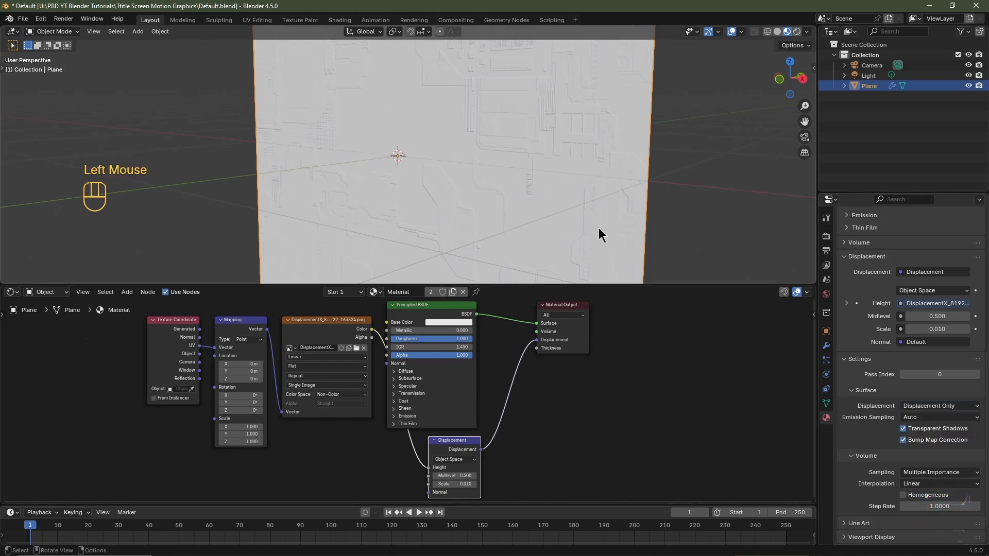
- Set the Displacement node's Scale to 0.1 and check the displaced plane from several angles
scroll(508, 479, up, 2)
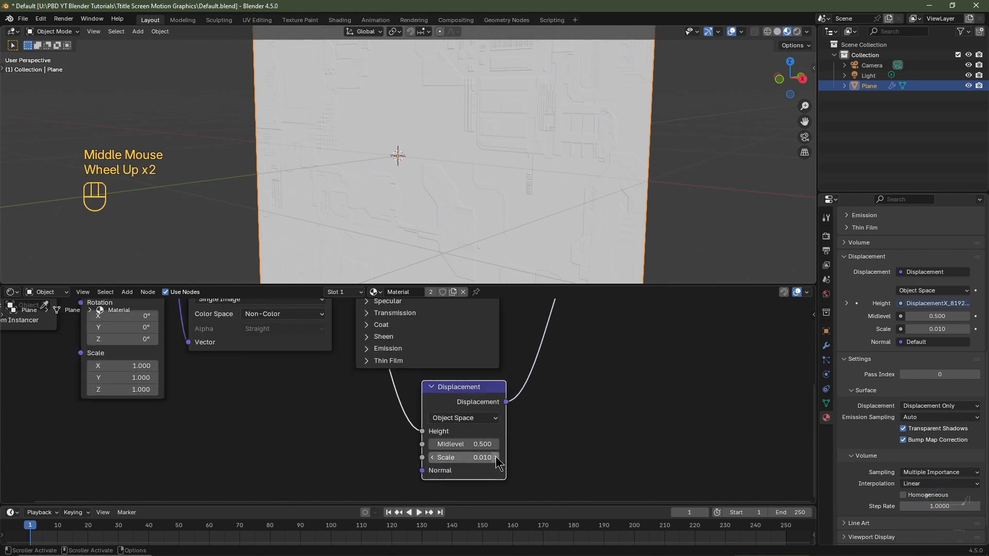
click(496, 458)
click(497, 458)
middle_drag(453, 164, 535, 165)
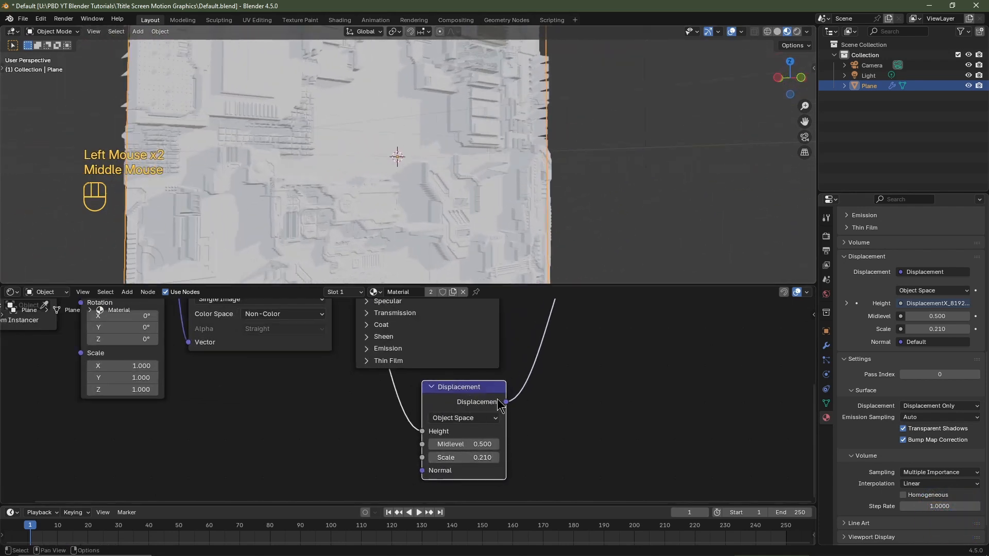
click(479, 457)
text(0.1)
key(Return)
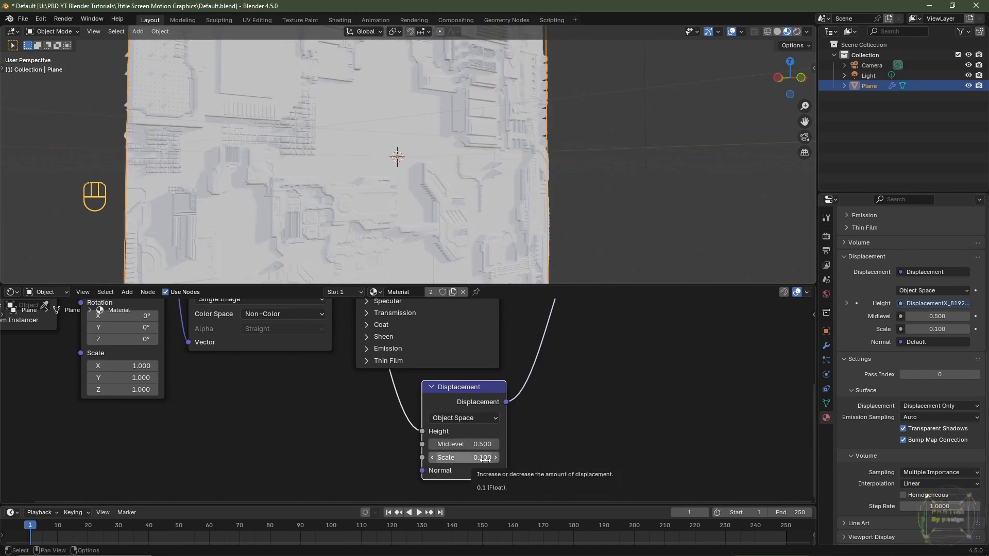
middle_drag(449, 121, 560, 400)
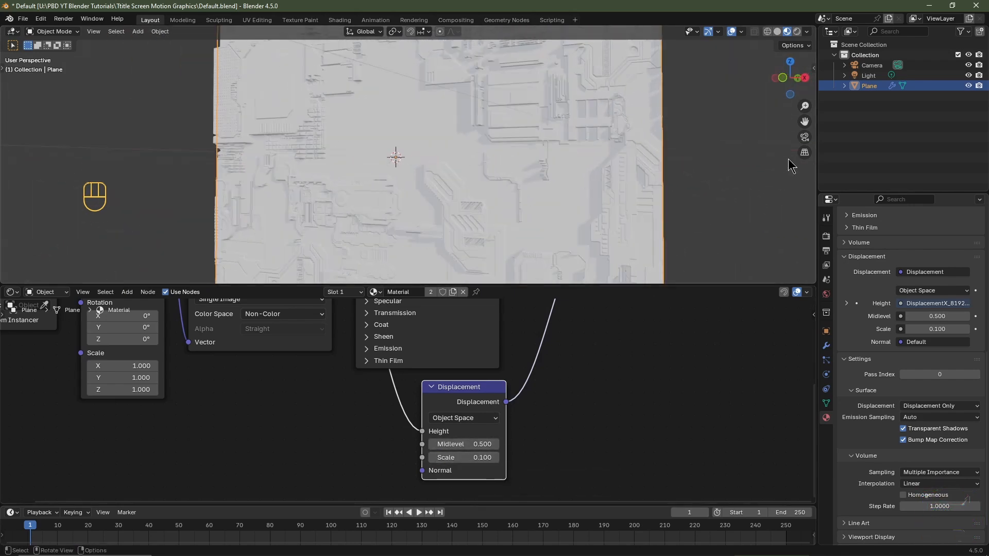
- Rename the plane object to Displacement Plane and its material to Displacement Material
double_click(871, 86)
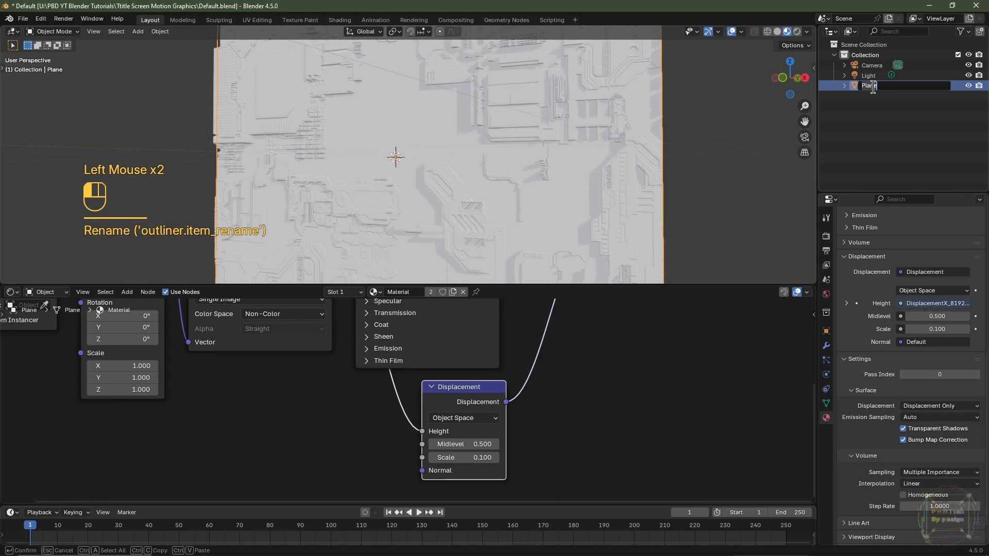
text(Displacement)
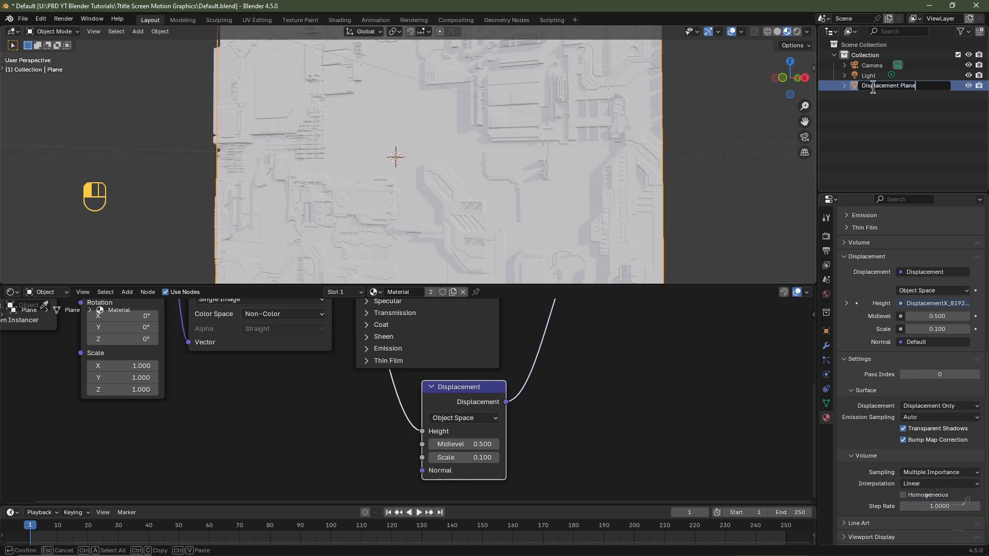
key(Return)
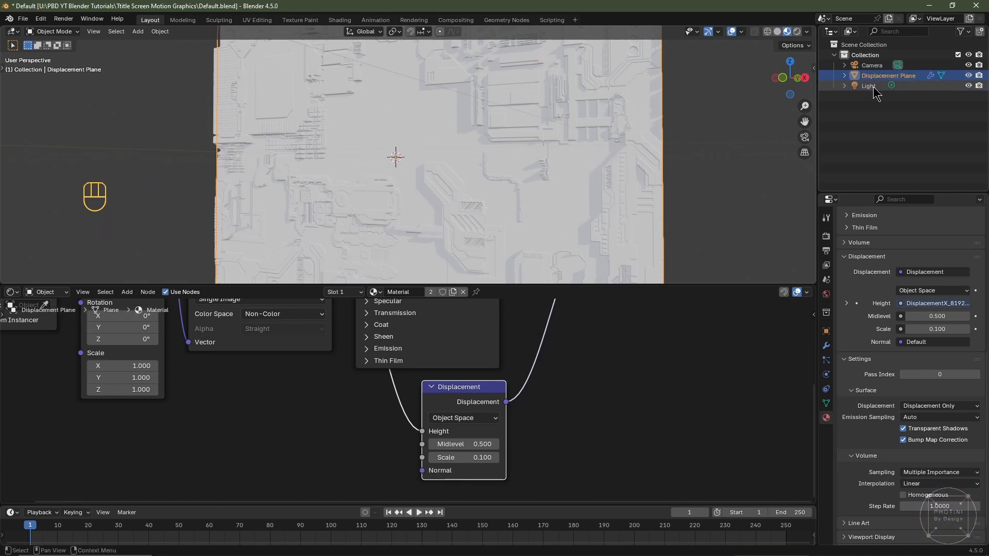
click(413, 291)
text(Displacement)
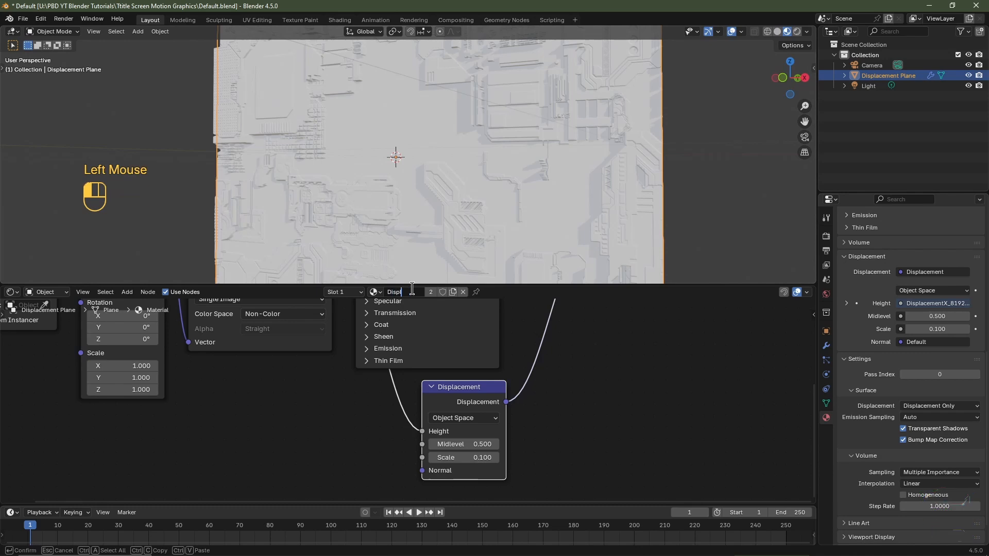
text( Material)
key(Return)
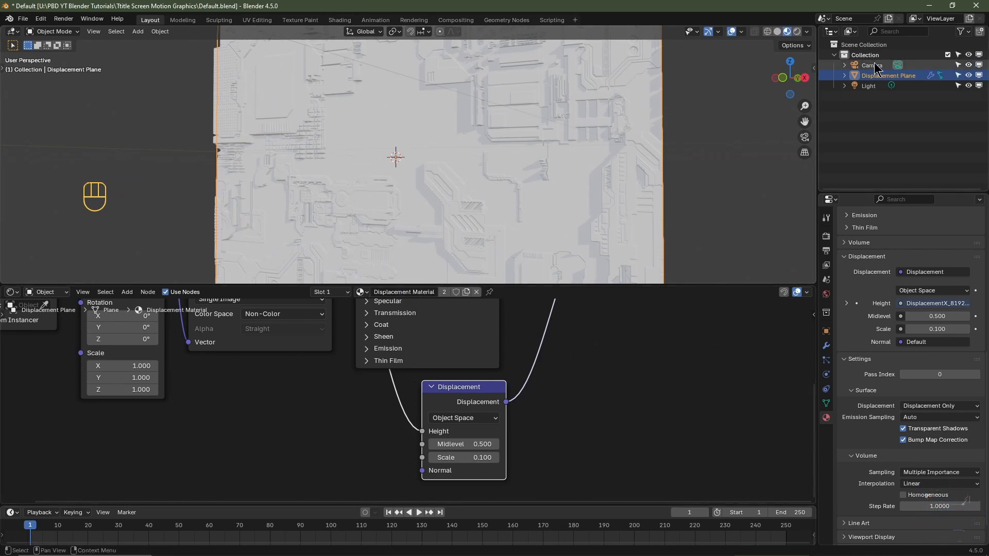
- Show the render visibility toggles in the Outliner and hide Displacement Plane in the viewport
click(962, 33)
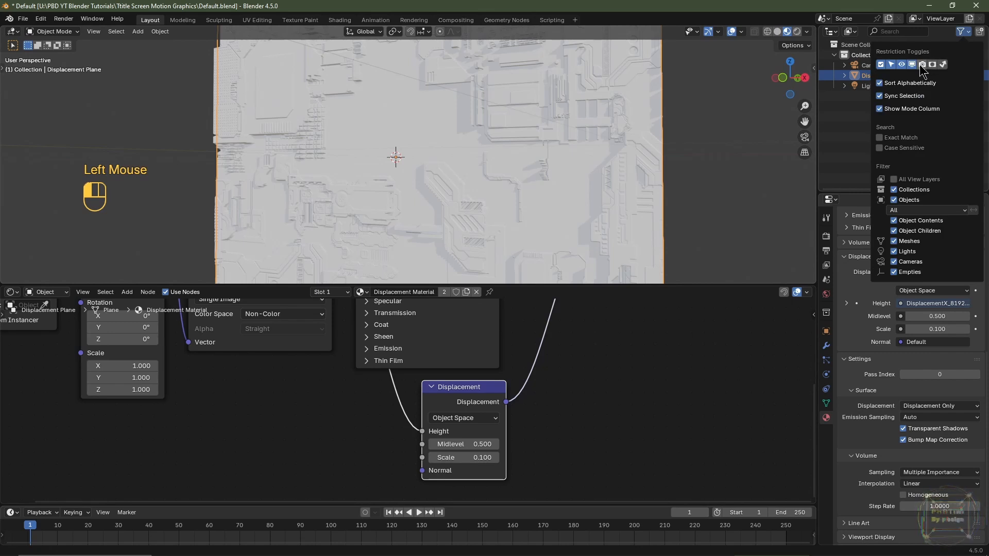
click(922, 66)
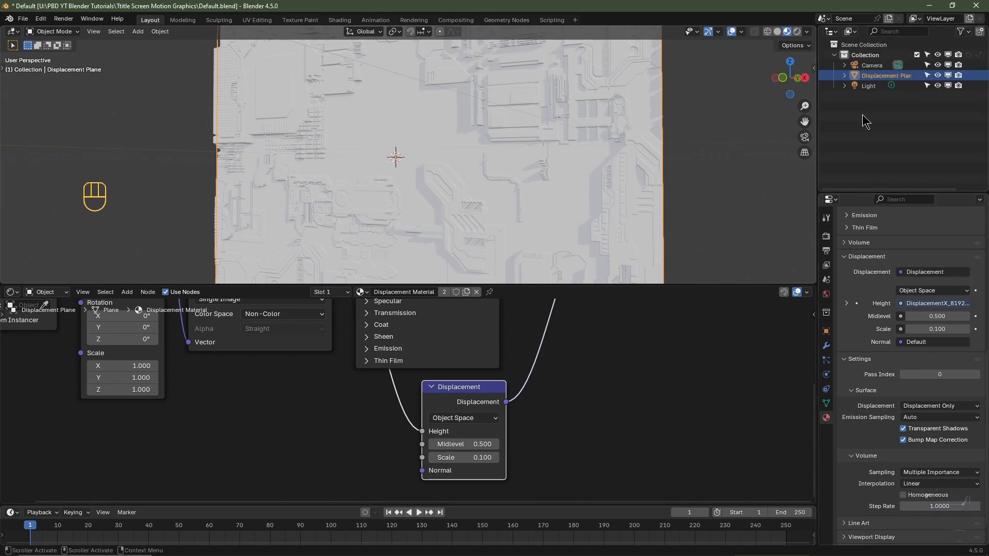
click(939, 75)
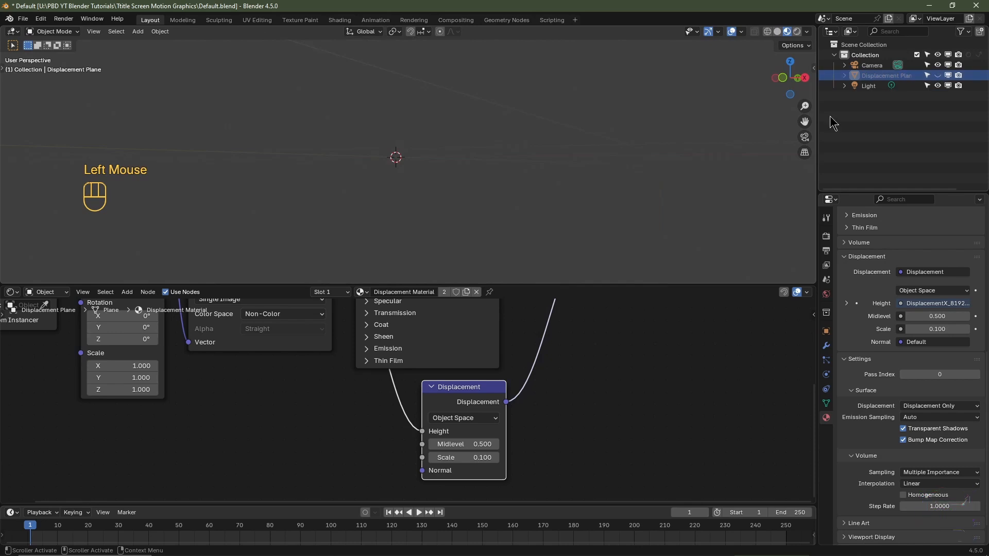
- Add a cube mesh at the world origin
middle_drag(436, 185, 446, 193)
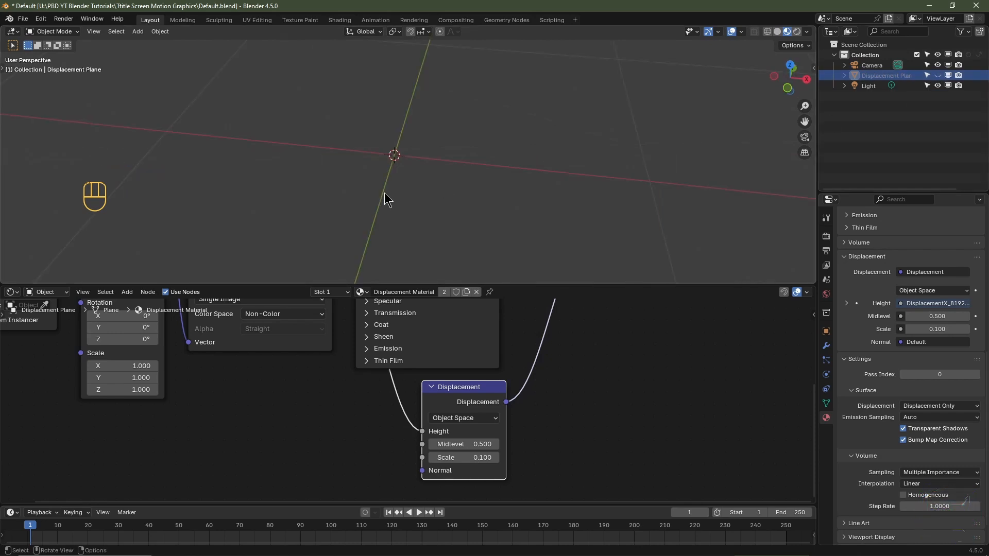
key(shift+a)
mouse_move(372, 204)
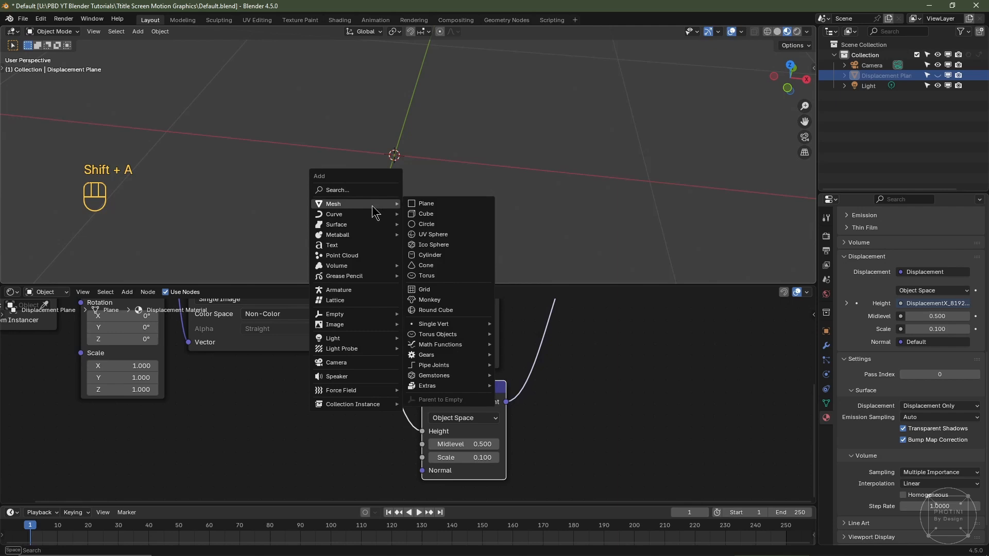
click(423, 213)
scroll(409, 211, down, 3)
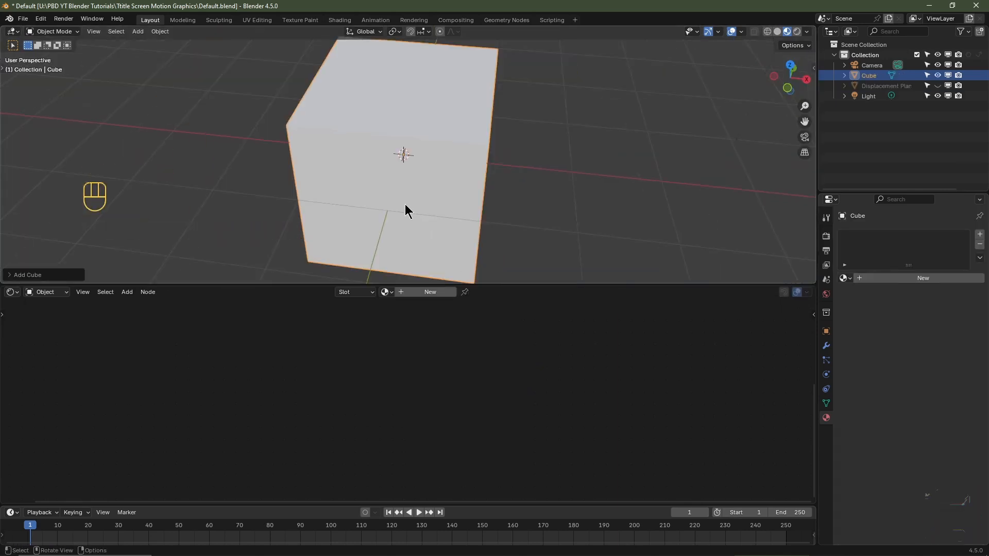
- Give the cube a new material named Text Material
click(430, 294)
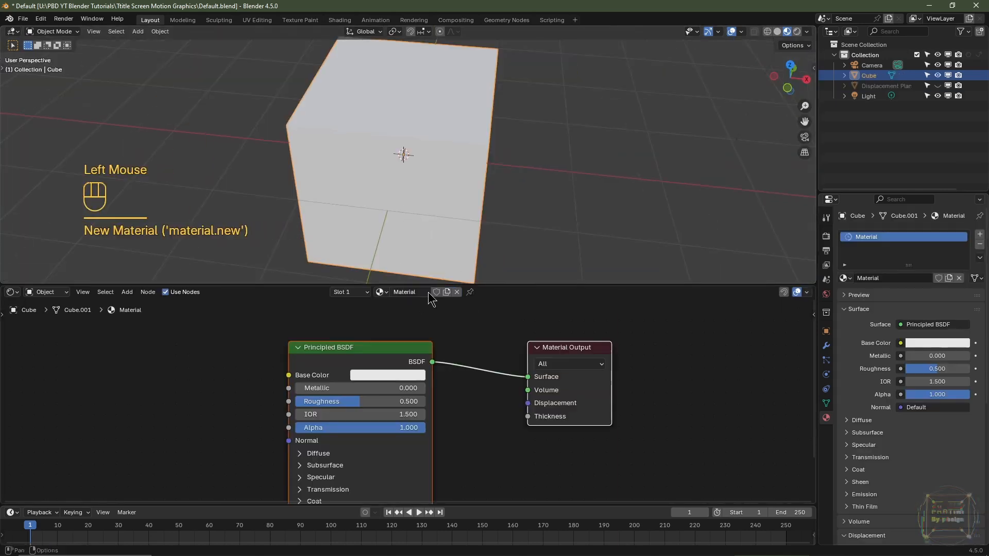
click(421, 297)
click(420, 293)
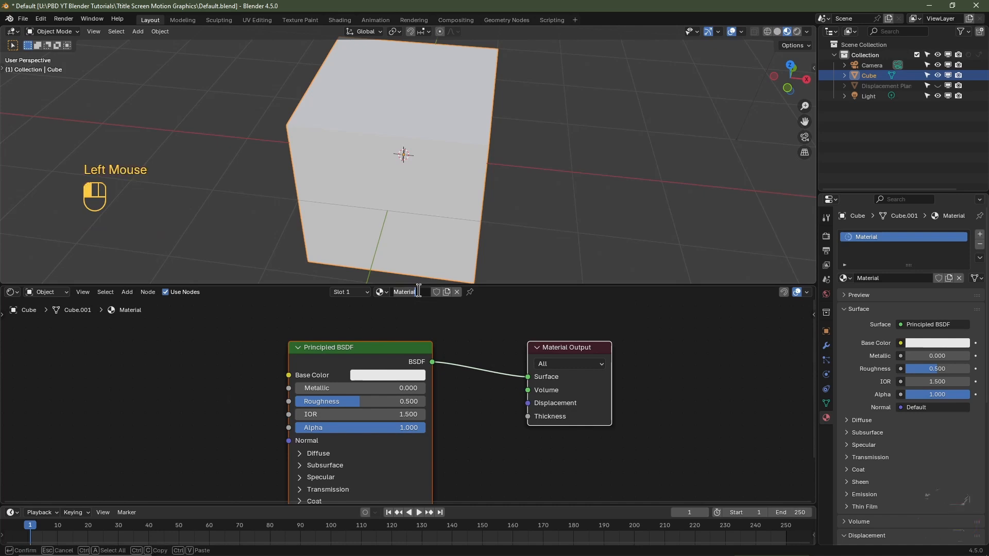
text(Text Material)
key(Return)
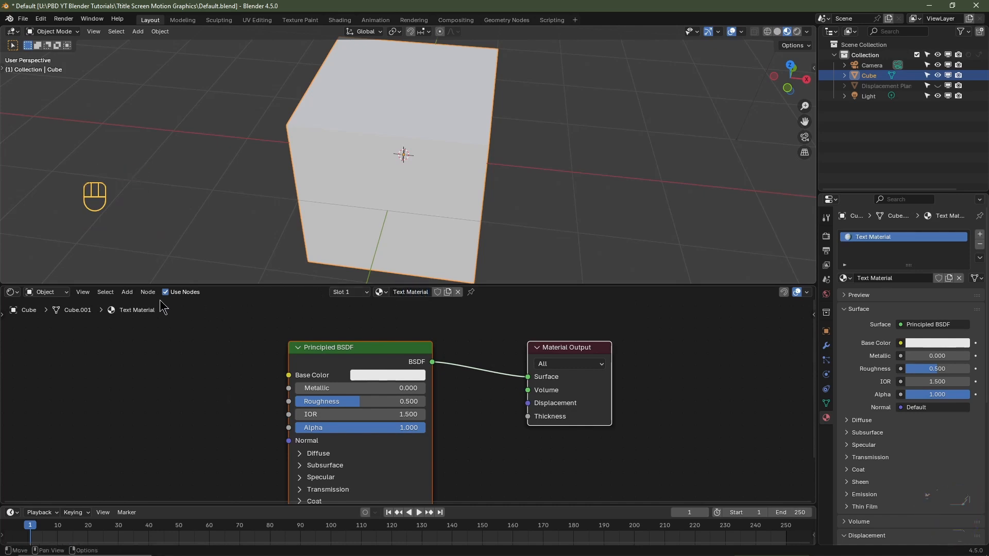
- Switch the node area to the Geometry Node Editor and create a node tree named Text GN on the cube
click(10, 294)
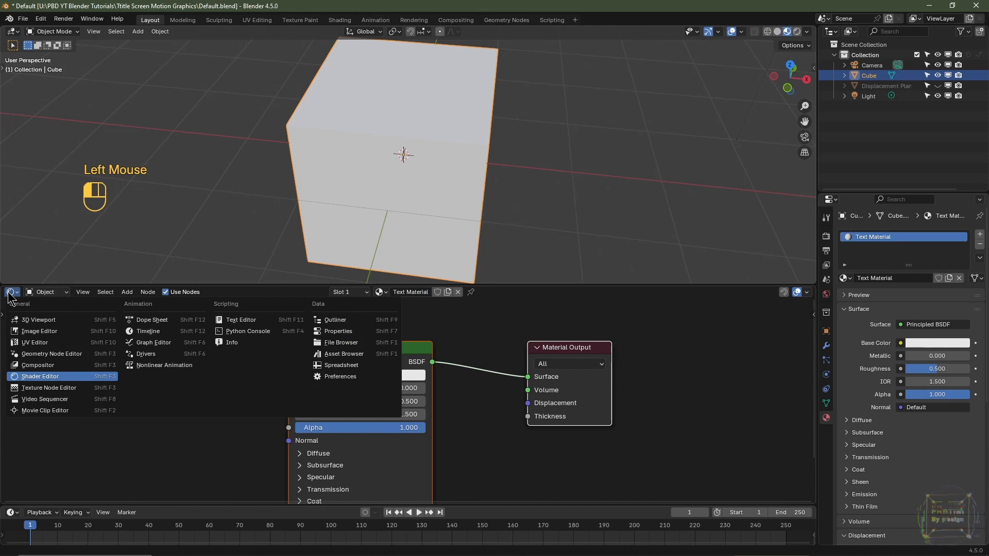
click(48, 354)
click(406, 295)
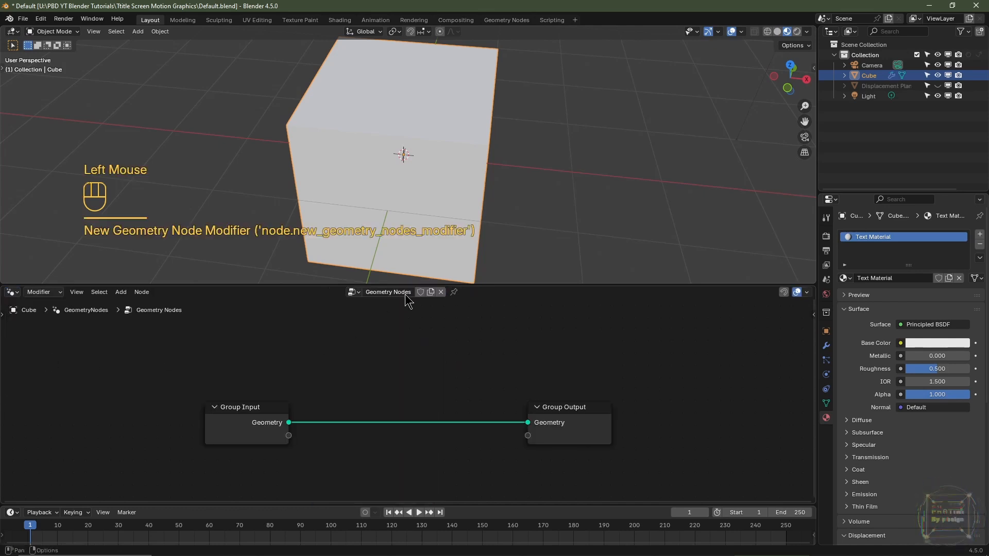
double_click(398, 293)
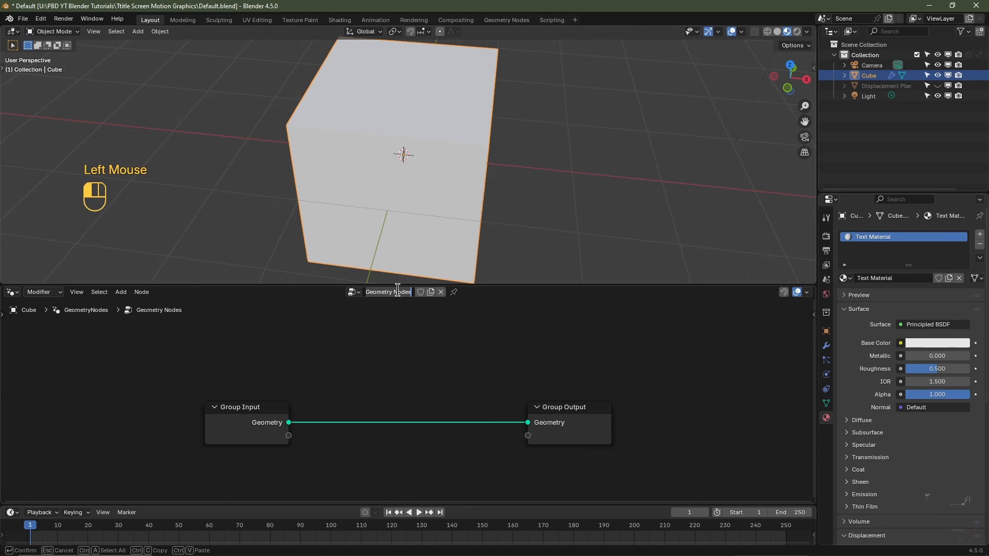
key(ctrl+a)
text(Text GN)
key(Return)
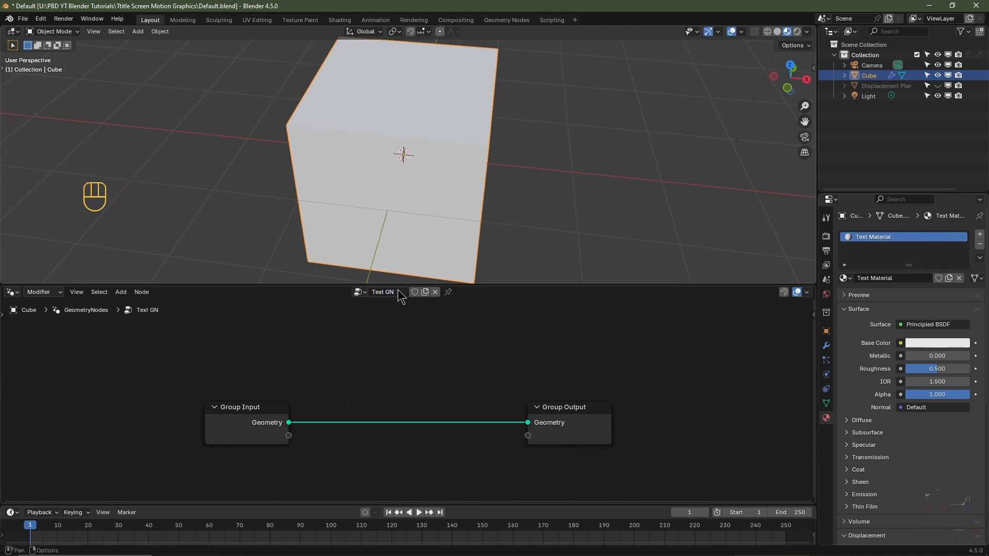
- Replace the Group Input node with a String to Curves node, linking its Curve Instances to the Group Output's Geometry
click(270, 412)
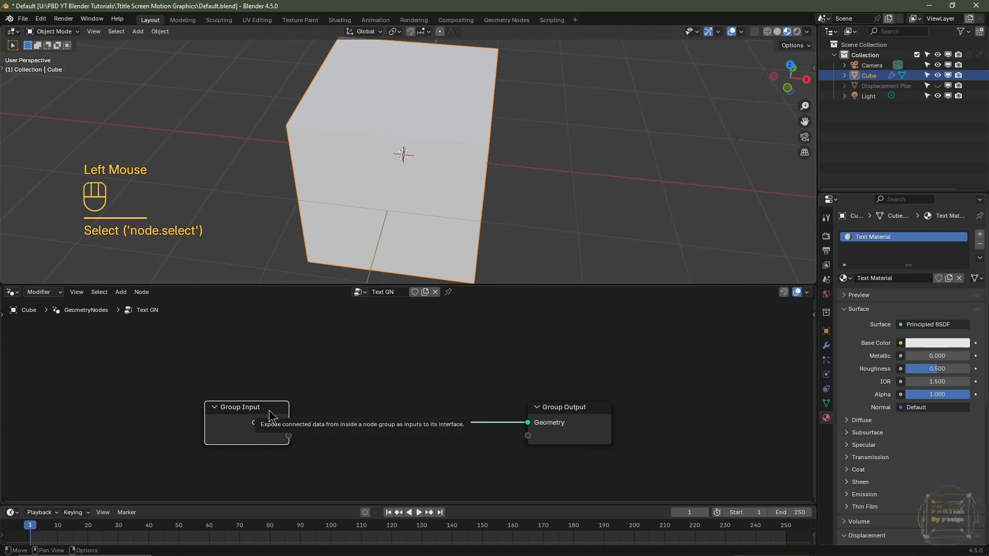
key(Delete)
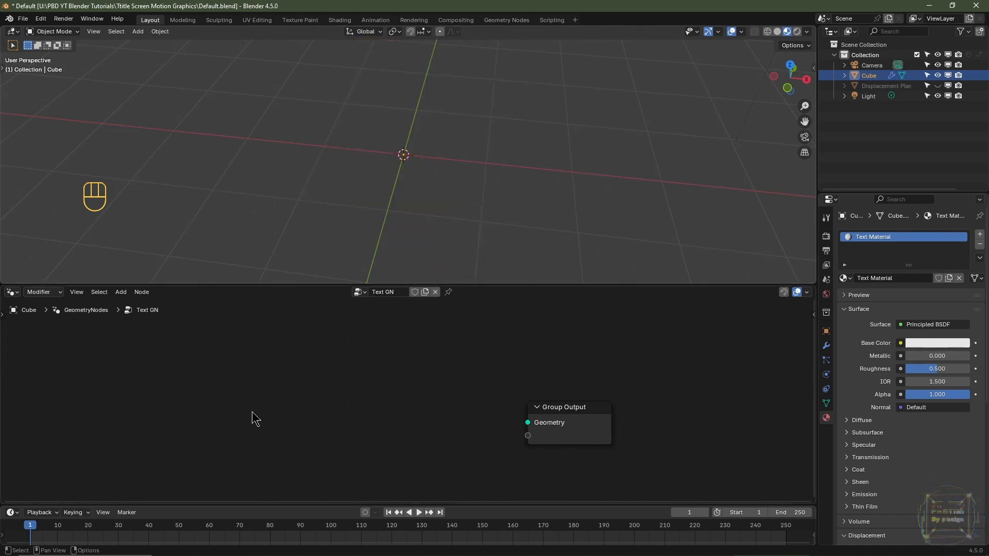
key(shift+a)
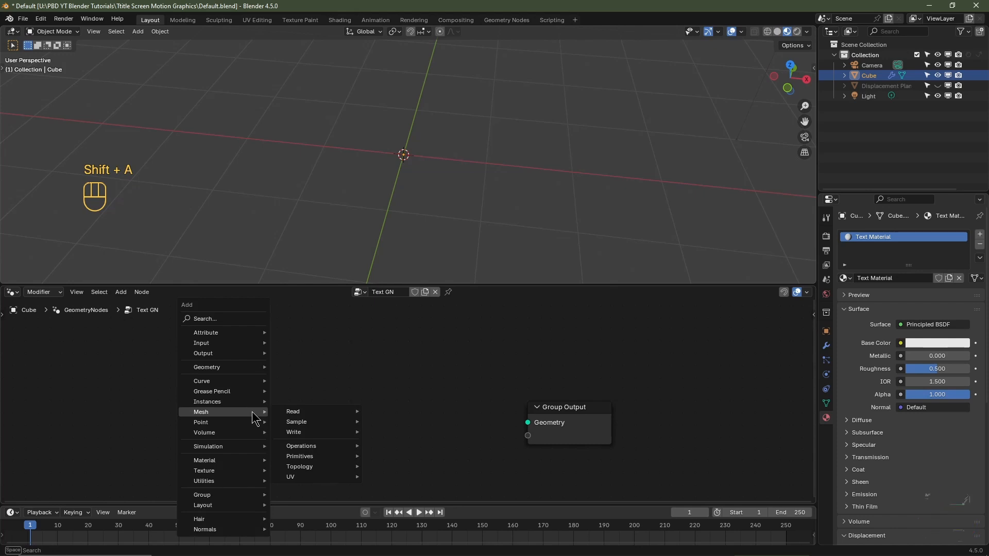
text(string to curves)
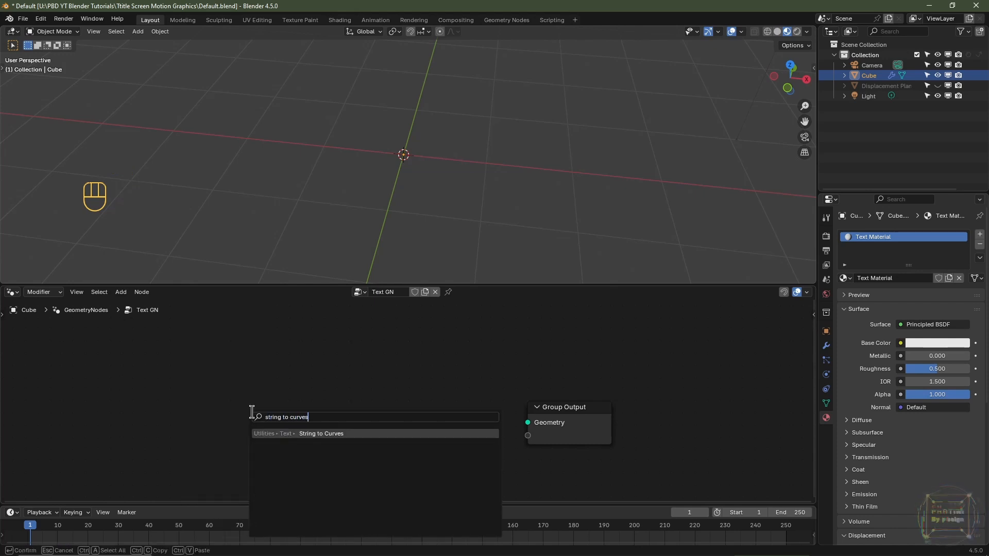
key(Return)
click(316, 428)
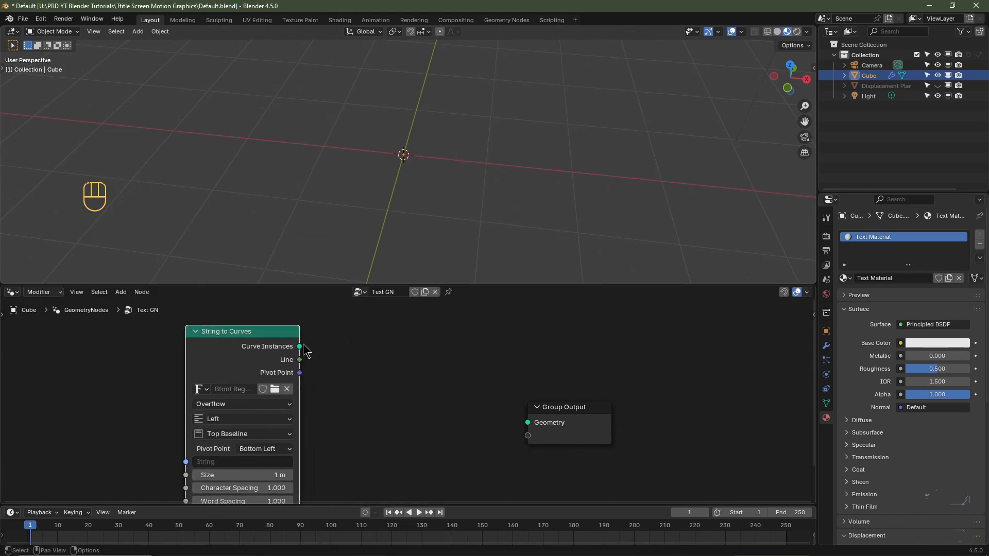
drag(303, 348, 526, 424)
middle_drag(402, 434, 405, 415)
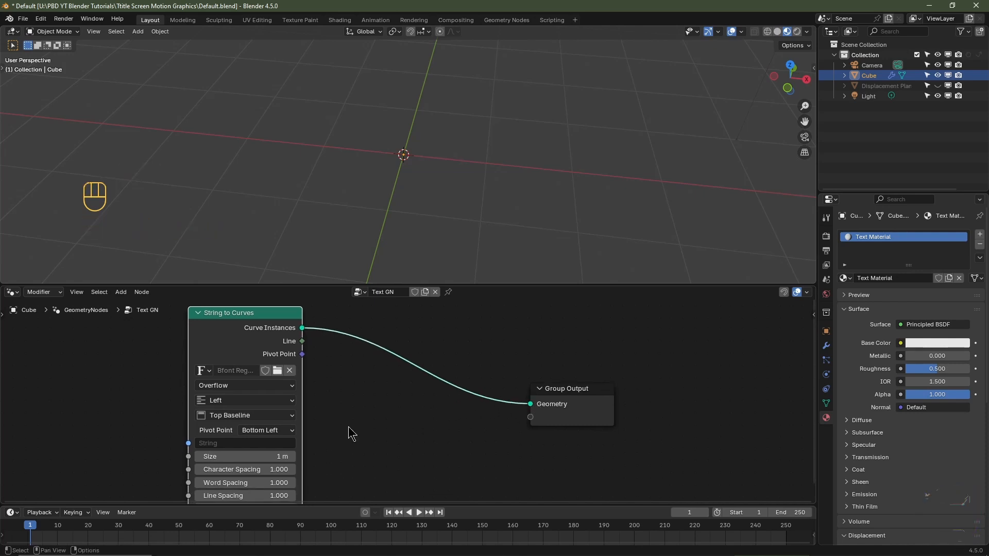
- Enter INDUSTRIAL as the string of the String to Curves node
click(227, 444)
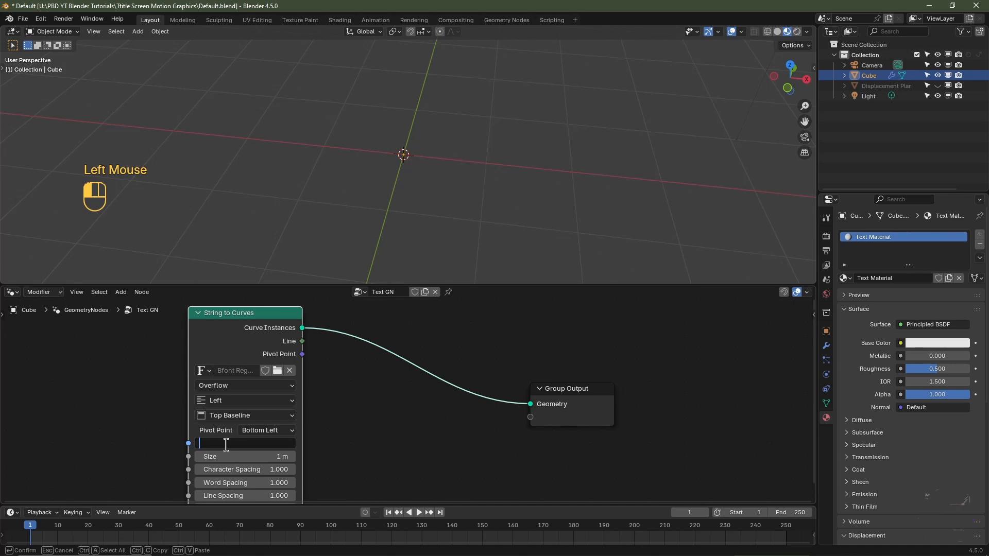
text(INDUSTRIAL)
key(Return)
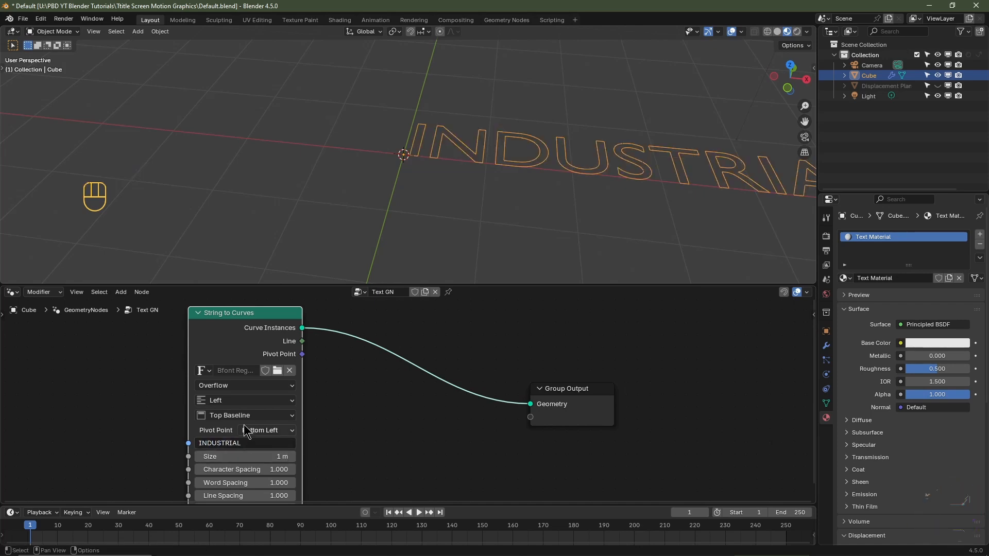
- Set the text's horizontal alignment to Center and its vertical alignment to Middle
click(237, 401)
click(223, 443)
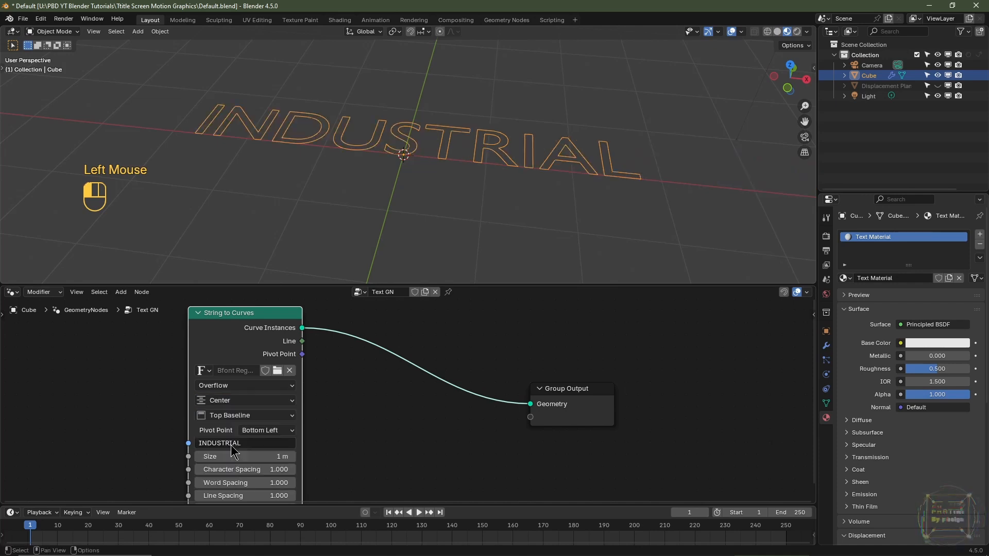
click(251, 417)
click(238, 471)
- Try out different Size and Character Spacing values on the String to Curves node, cancelling each change
middle_drag(304, 460, 304, 429)
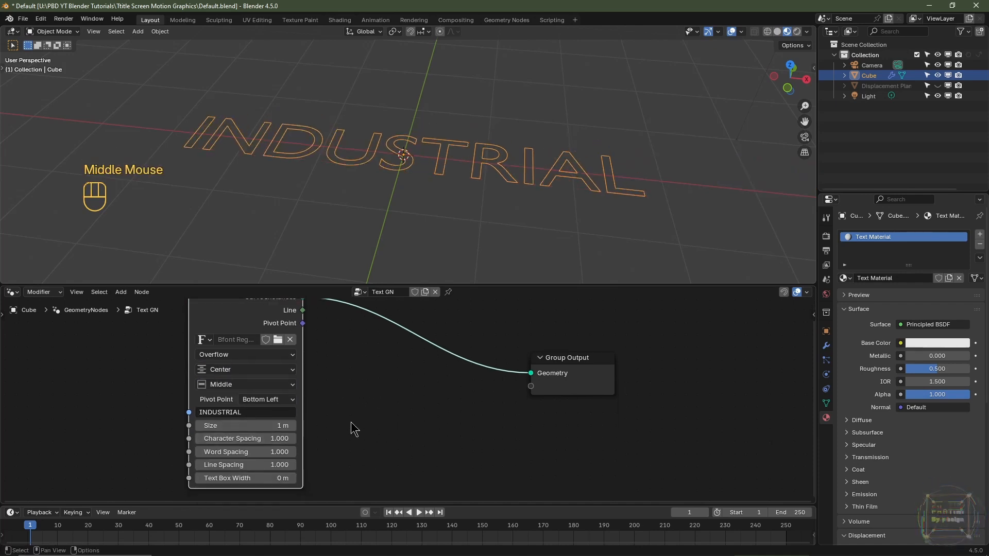
drag(286, 425, 324, 425)
key(Escape)
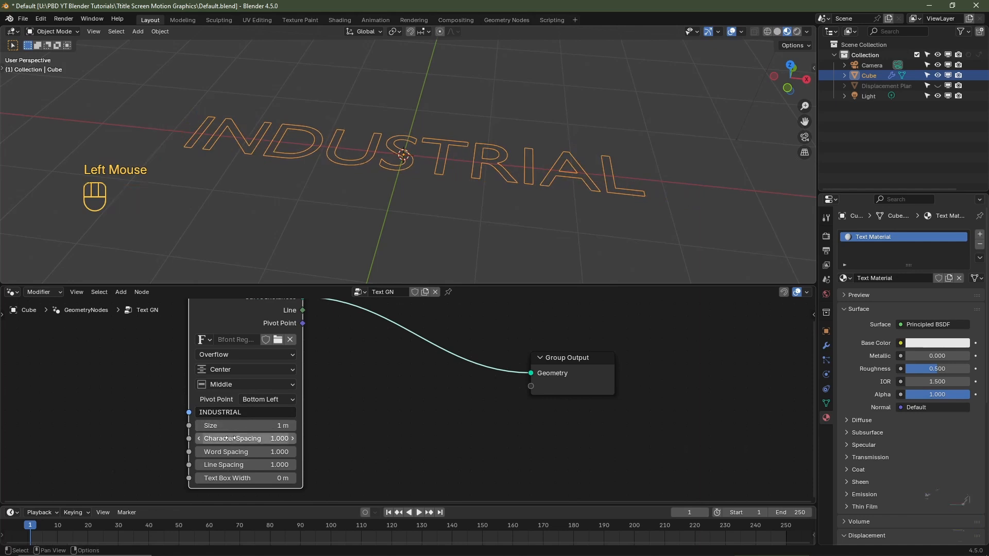
mouse_move(258, 438)
shift+mouse_down()
mouse_move(288, 439)
mouse_move(275, 438)
shift+mouse_up()
key(Escape)
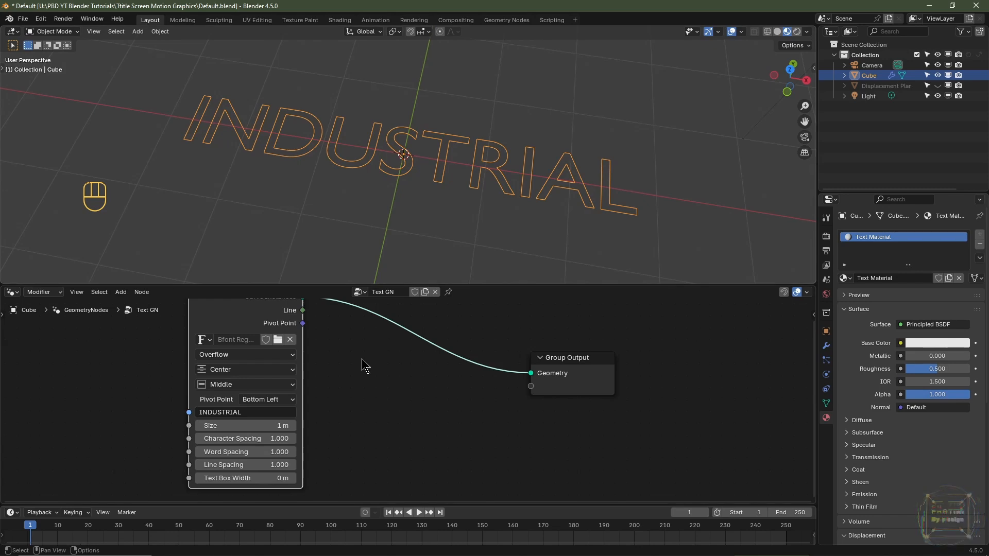
- Insert a Fill Curve node between String to Curves and Group Output, and check the filled text from a lower angle
key(shift+a)
mouse_move(348, 380)
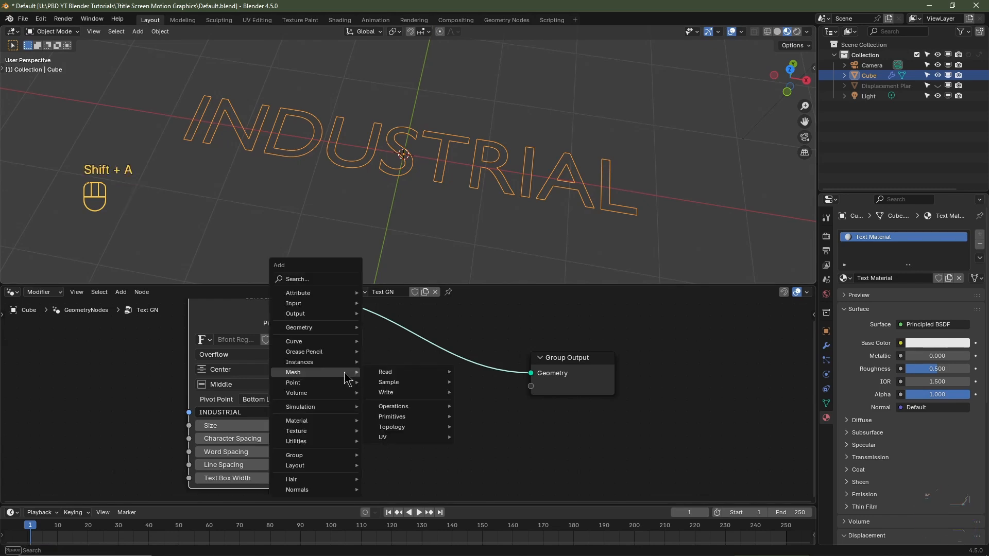
text(fill curve)
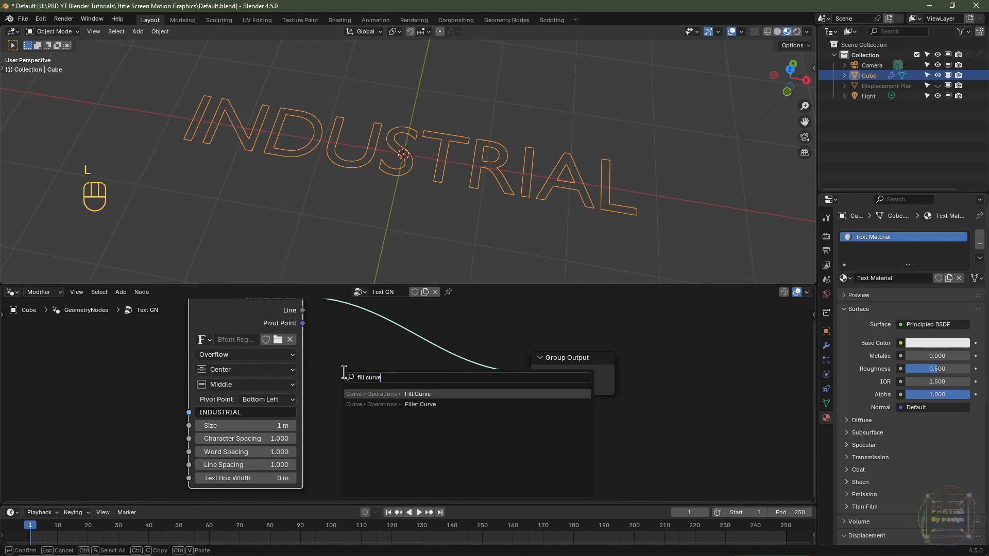
key(Return)
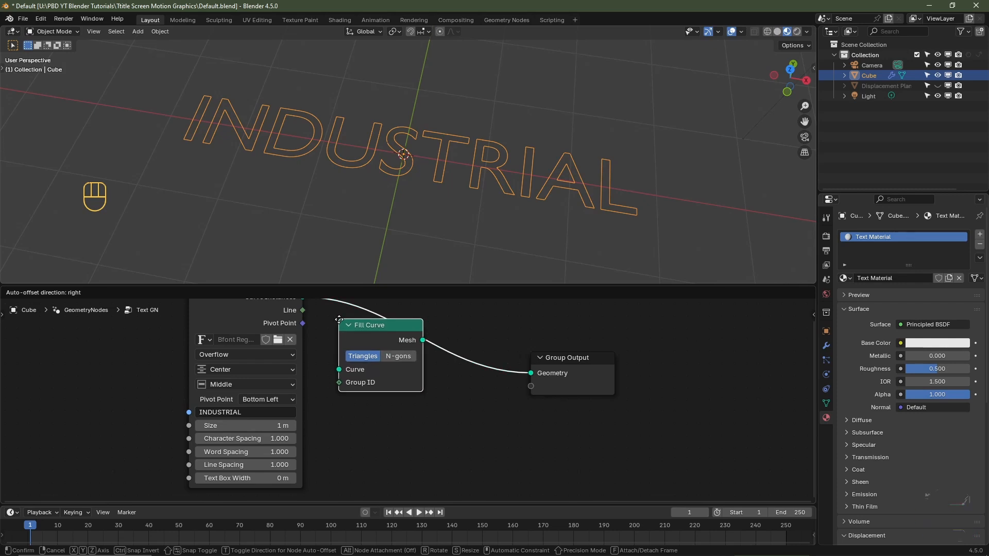
click(339, 320)
middle_drag(634, 232, 644, 199)
key(ctrl+z)
key(ctrl+z)
key(ctrl+z)
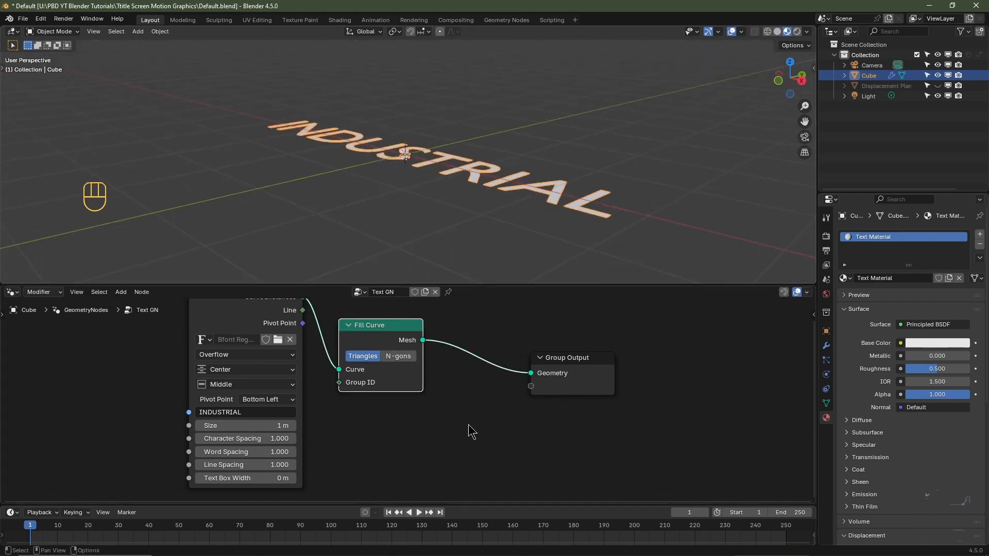
- Insert an Extrude Mesh node between Fill Curve and Group Output, and check the thickened text
key(shift+a)
mouse_move(470, 426)
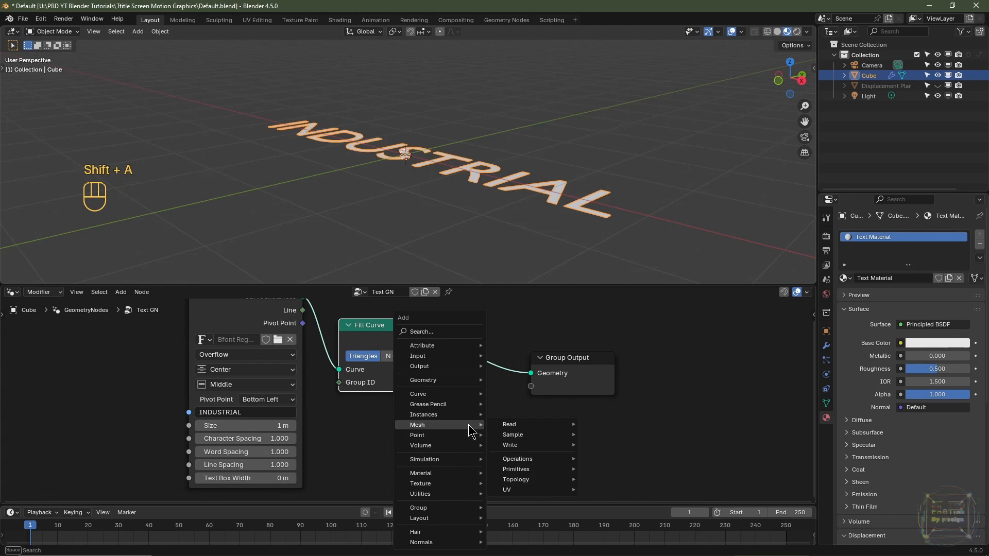
text(extrude)
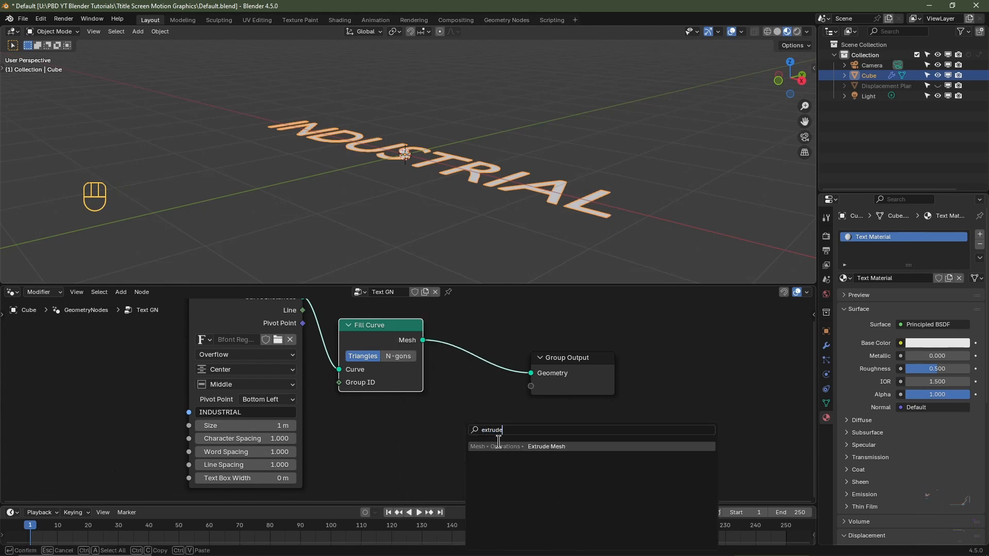
click(503, 446)
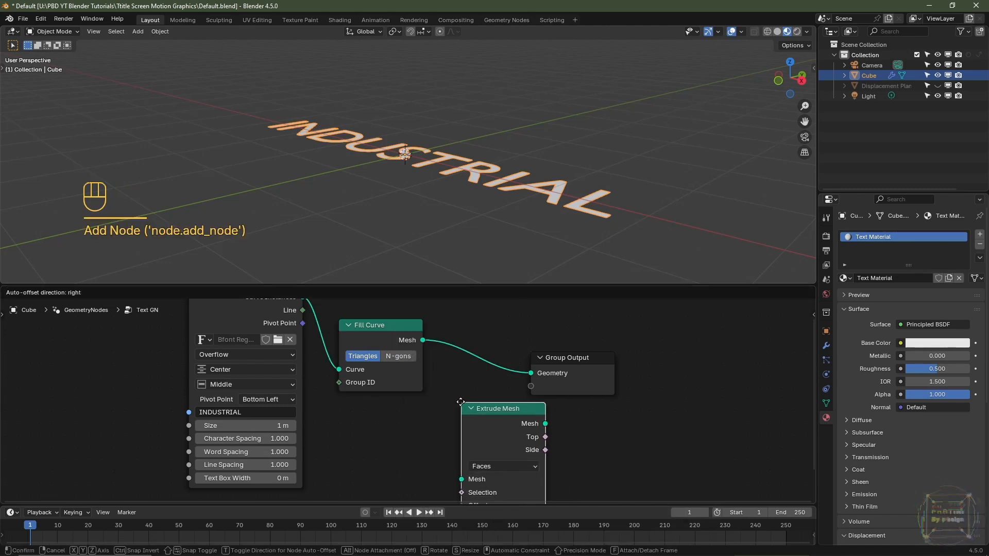
click(446, 320)
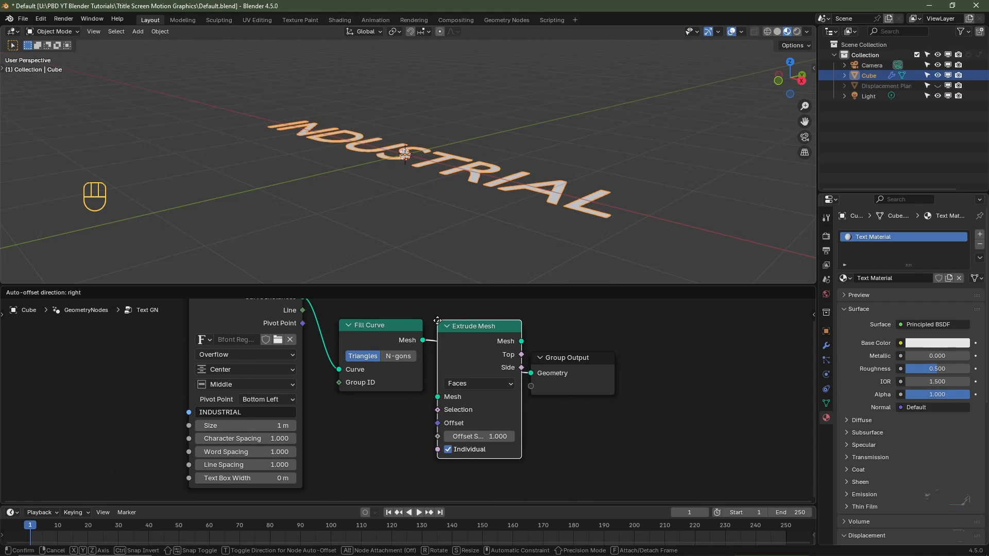
middle_drag(515, 217, 565, 238)
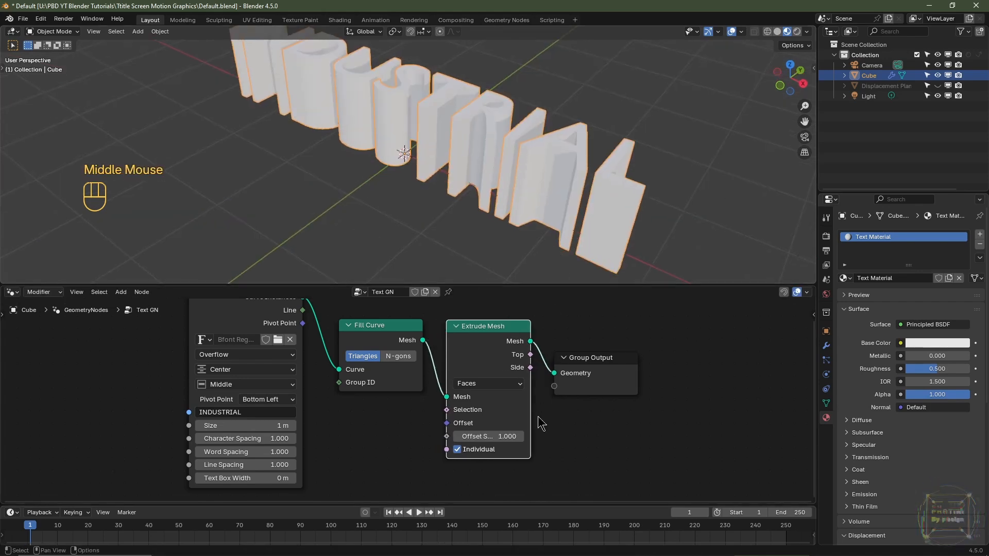
- Set the Offset Scale of the Extrude Mesh node to 0.250 and check the text's new depth
click(492, 436)
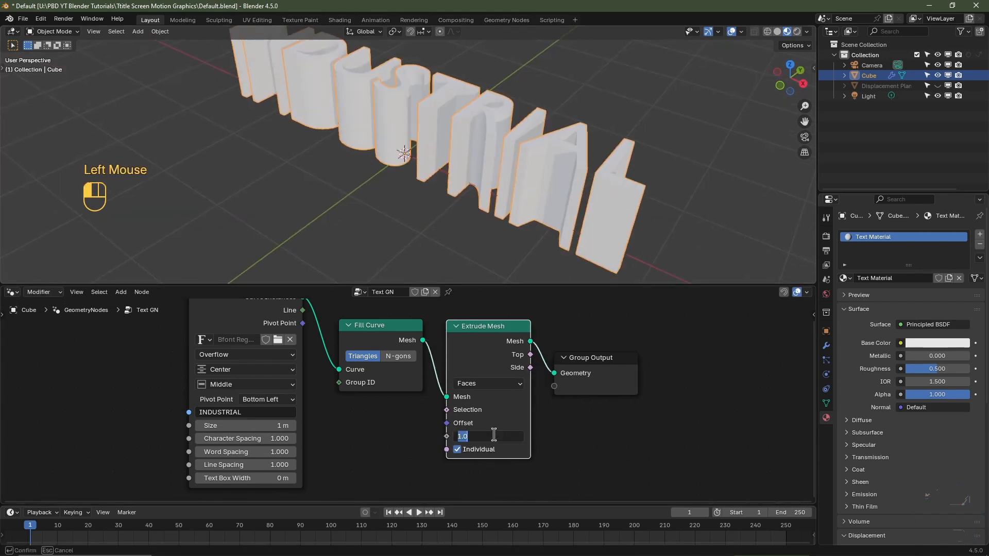
key(Return)
middle_drag(589, 228, 424, 214)
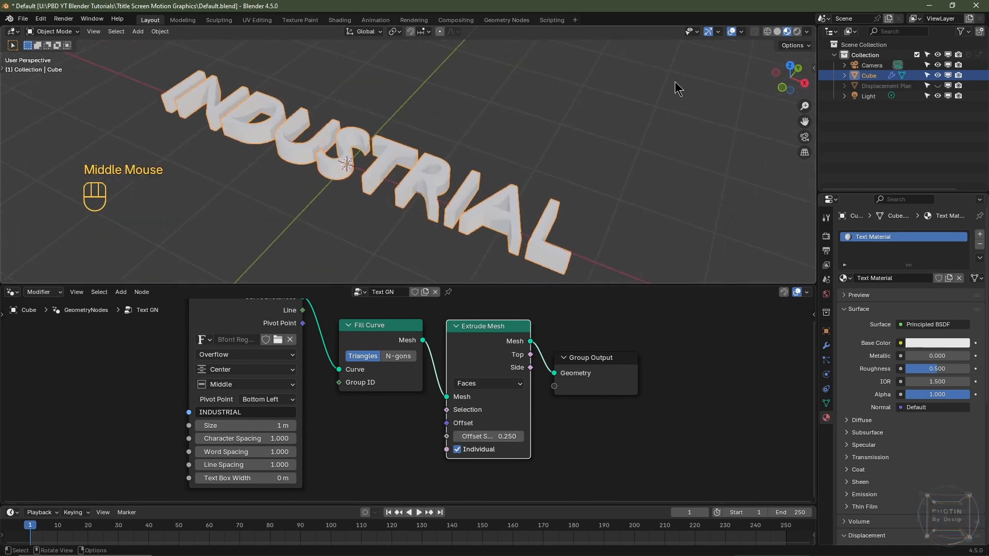
- Switch the viewport to solid shading, enable the Face Orientation overlay, and inspect the text from below
click(778, 31)
click(742, 32)
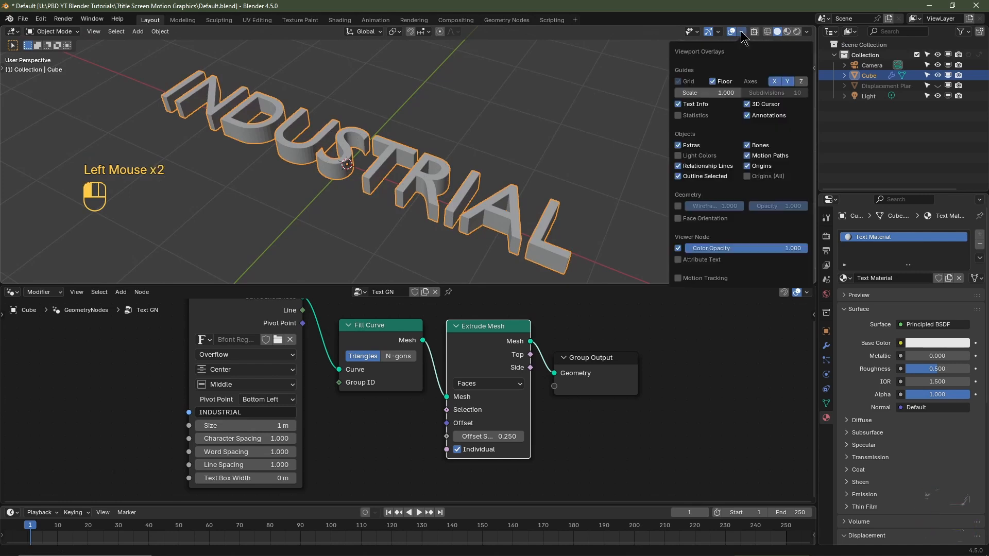
click(679, 219)
middle_drag(558, 243, 487, 123)
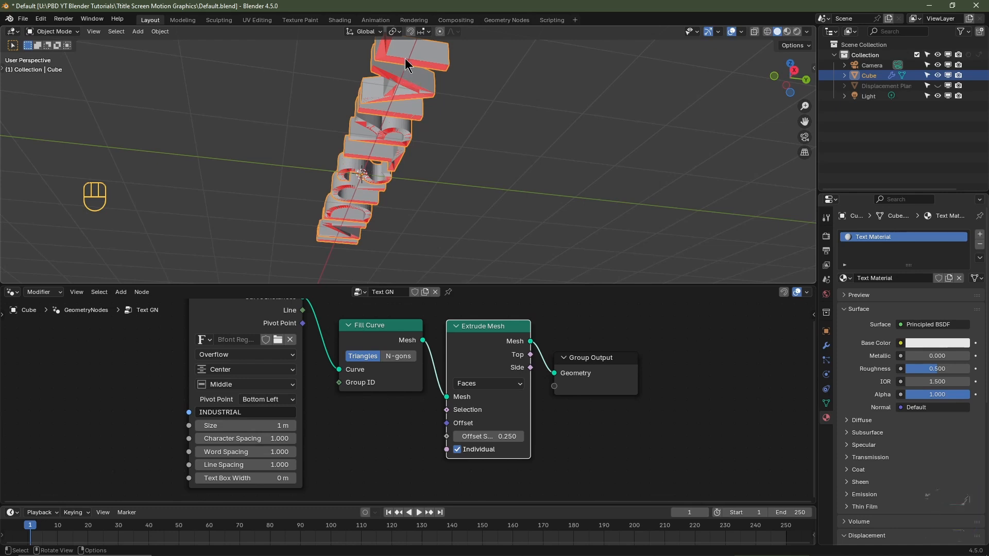
- Add a Flip Faces node above Extrude Mesh and feed it the Fill Curve node's Mesh output
click(379, 333)
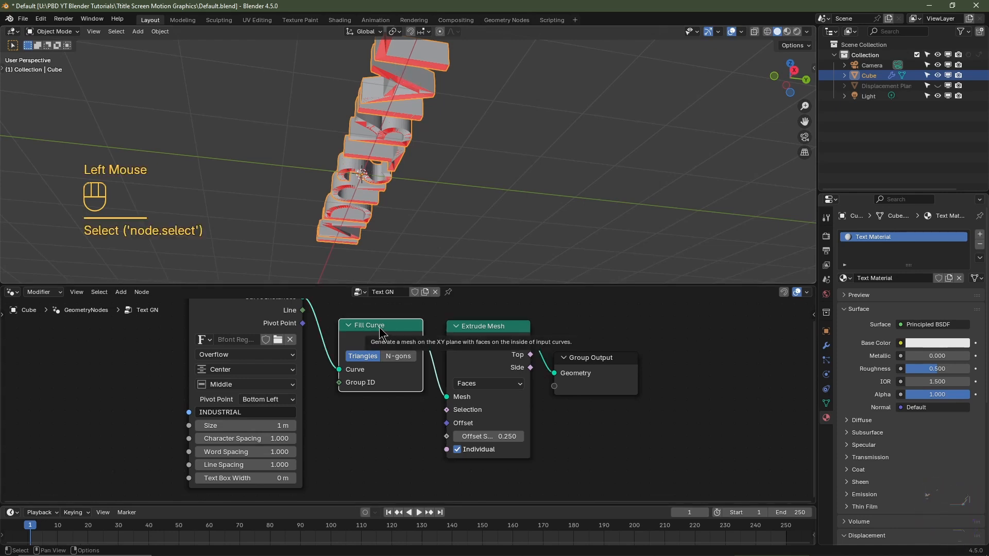
middle_drag(440, 360, 460, 394)
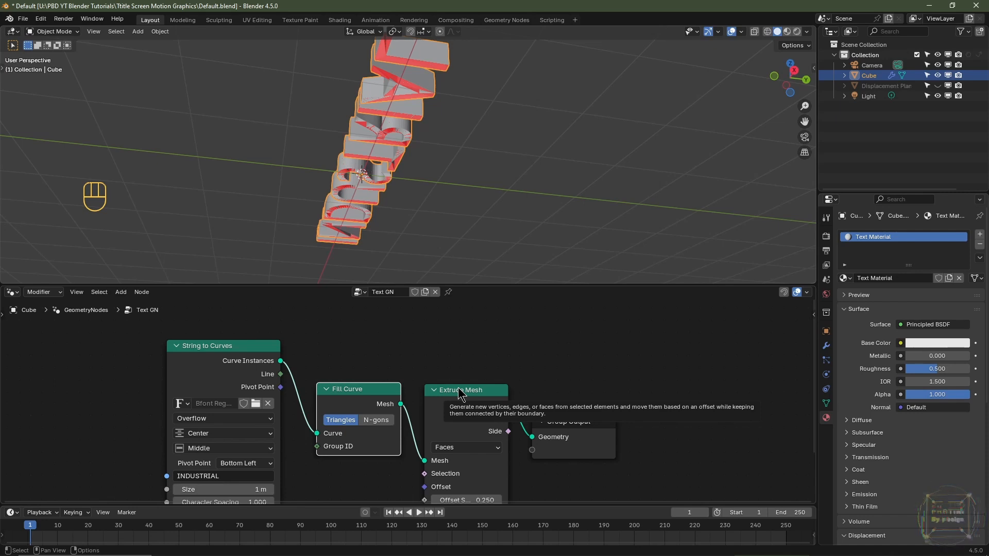
key(shift+a)
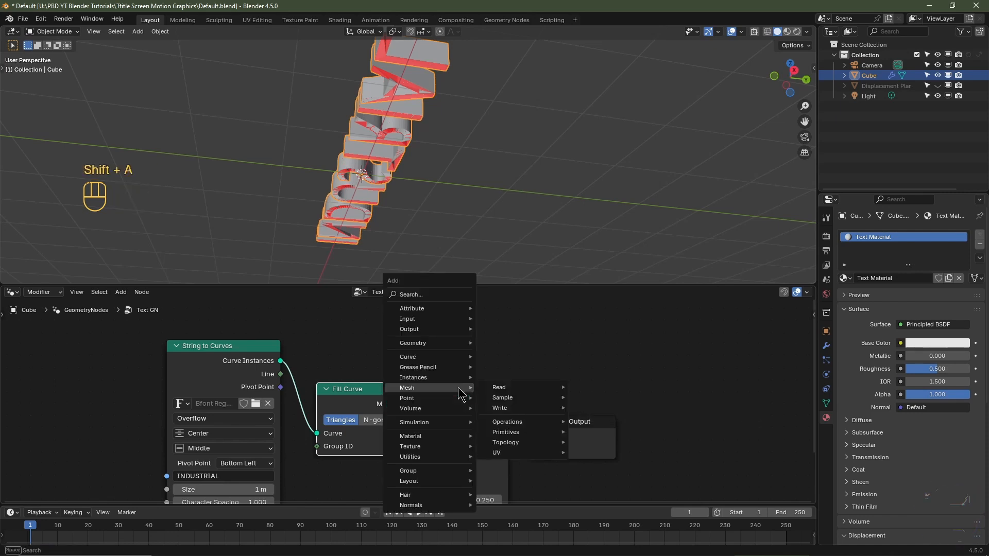
text(flip)
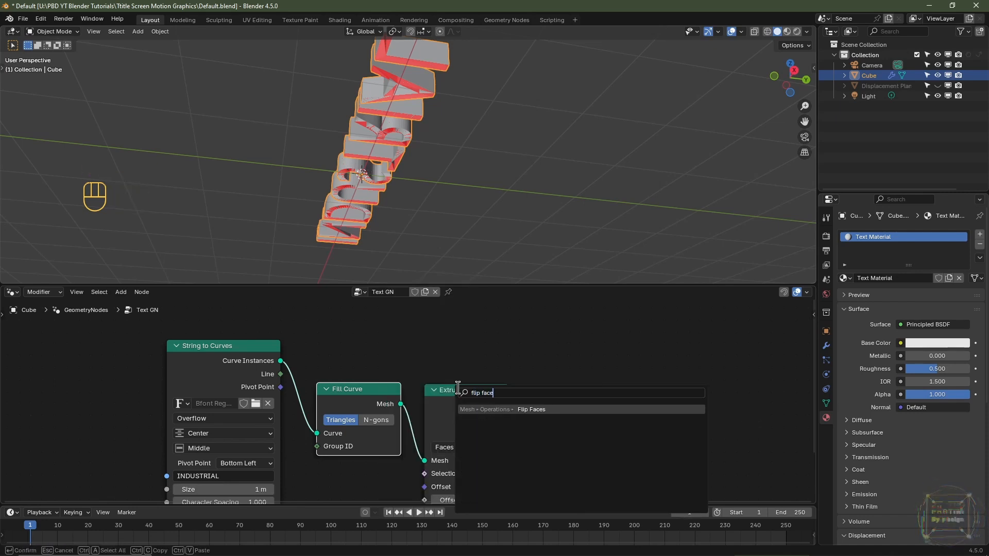
text( face)
click(503, 410)
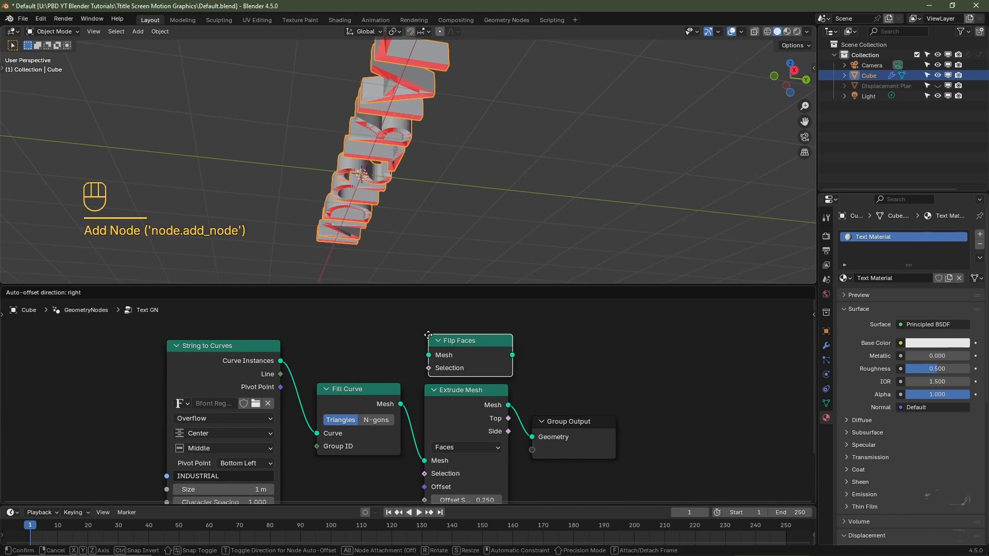
right_click(428, 335)
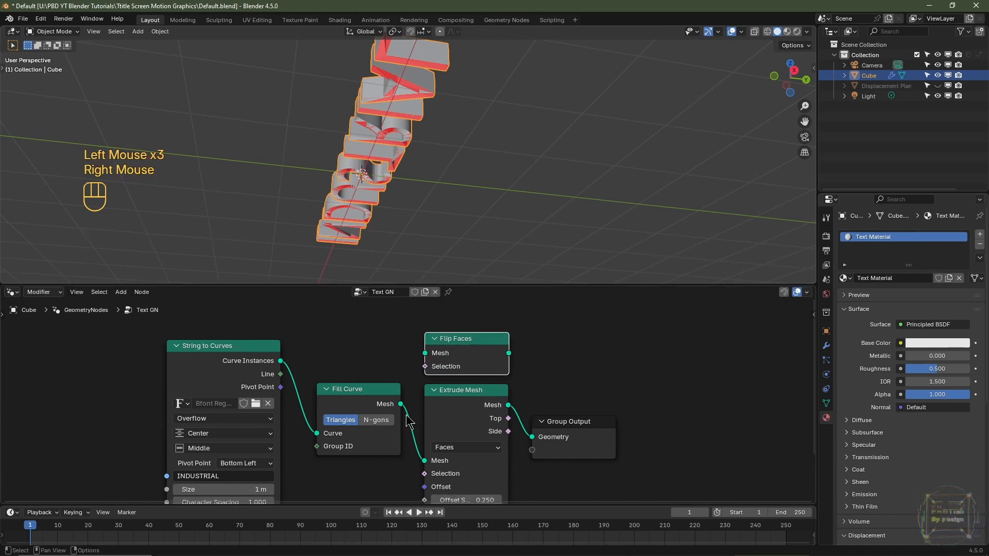
drag(405, 411, 421, 368)
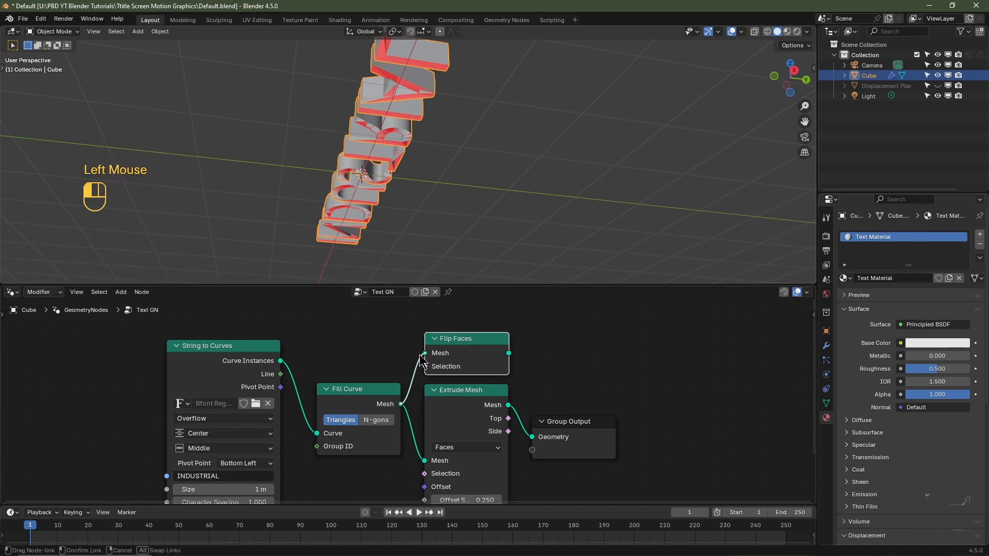
- Preview the Flip Faces result alone through Group Output, and reconnect the Extrude Mesh output in its place
drag(509, 353, 540, 440)
middle_drag(444, 170, 460, 208)
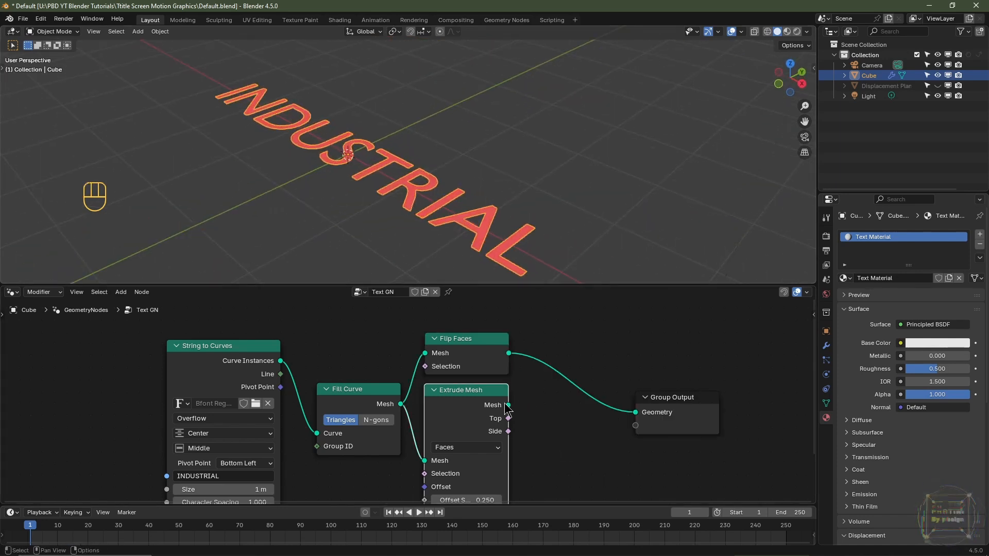
drag(509, 406, 637, 412)
- Insert a Join Geometry node between Extrude Mesh and Group Output, and connect the Flip Faces output to it
key(shift+a)
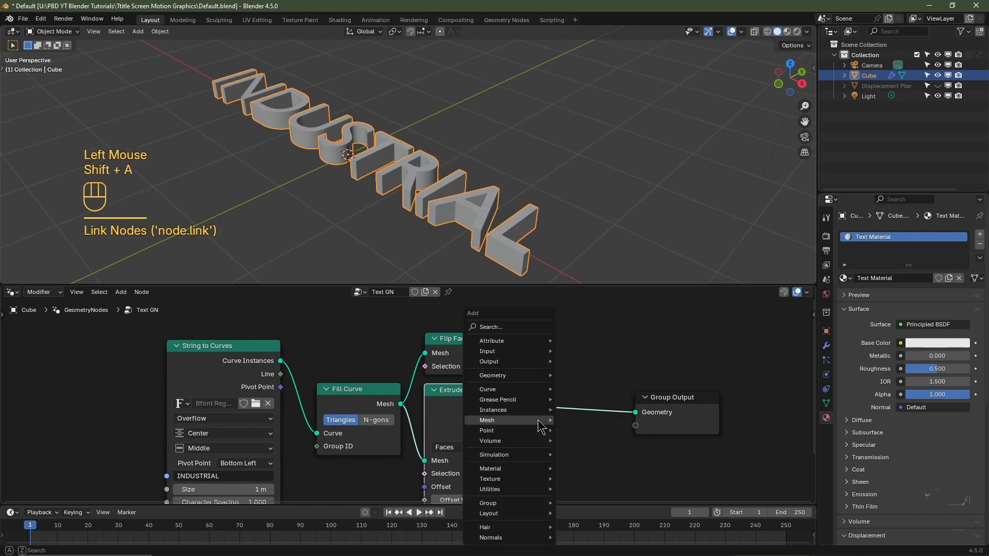
mouse_move(540, 427)
text(join)
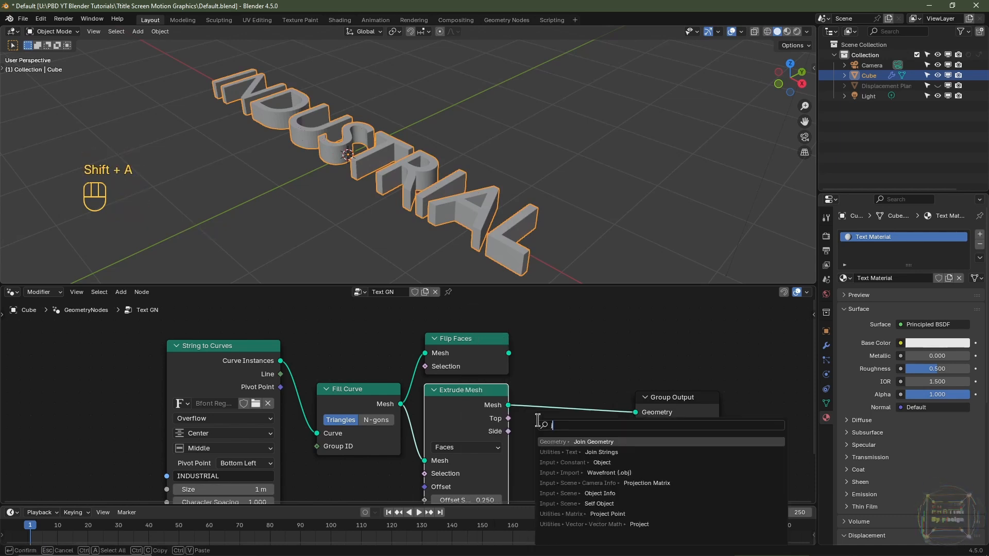
click(588, 442)
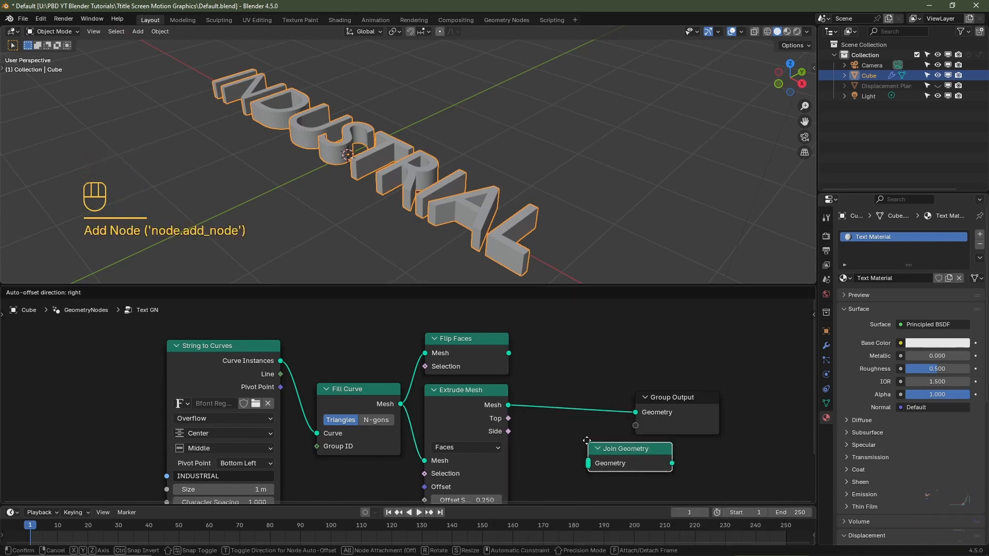
click(548, 386)
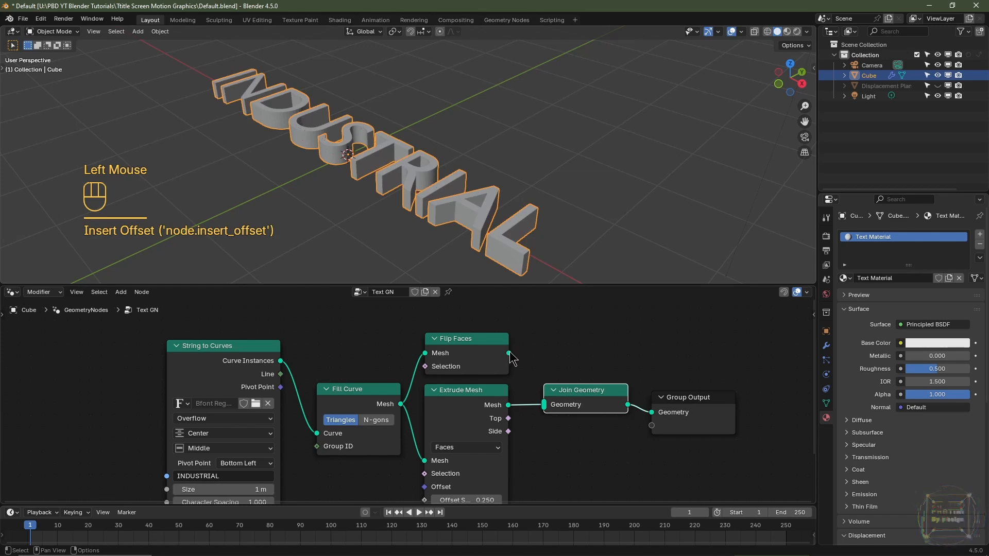
drag(509, 353, 542, 405)
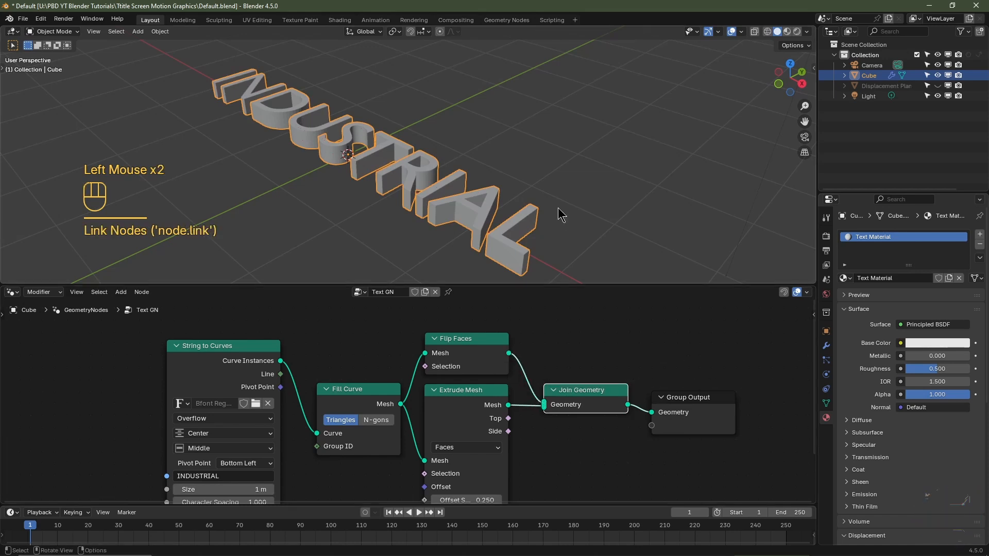
- Check the face orientation on the underside of the text, and turn off the Face Orientation overlay
middle_drag(559, 214, 503, 195)
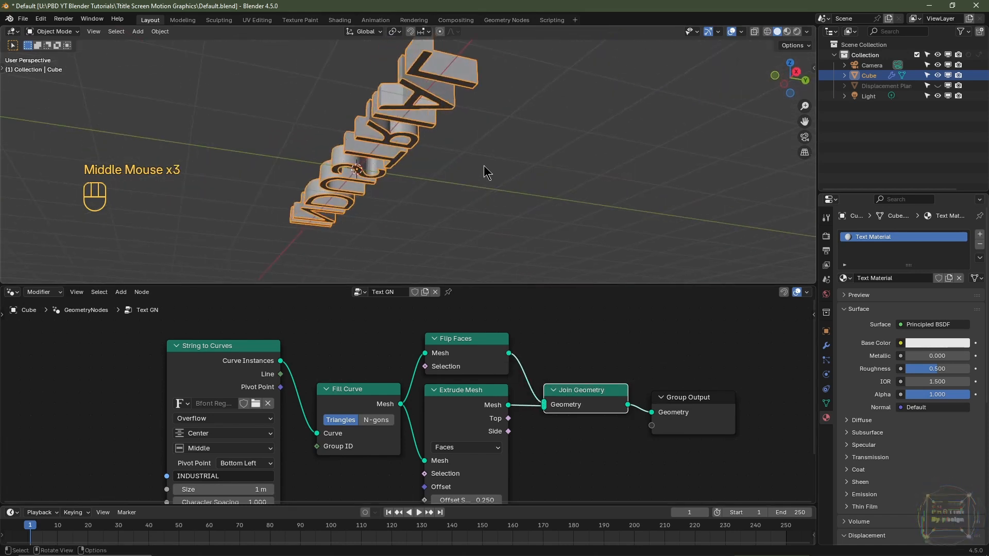
middle_drag(480, 163, 651, 96)
click(741, 32)
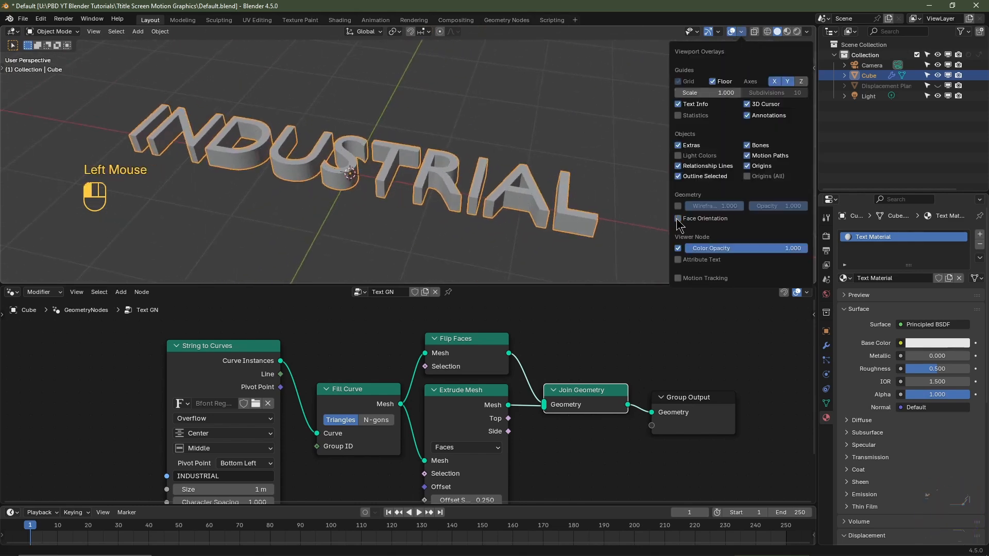
middle_drag(404, 260, 466, 190)
- Browse the installed fonts and load Arial Black as the font of the String to Curves node
scroll(322, 440, up, 2)
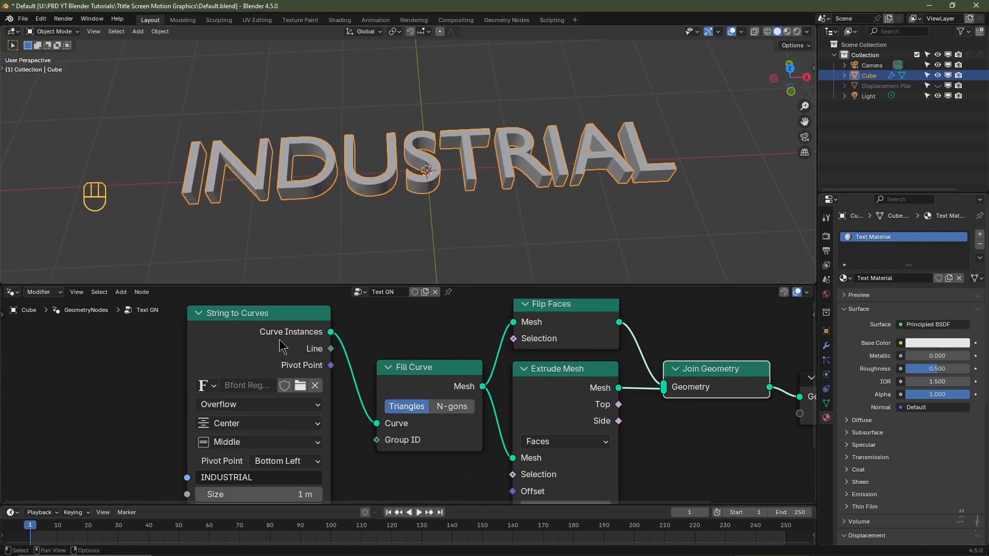
click(300, 385)
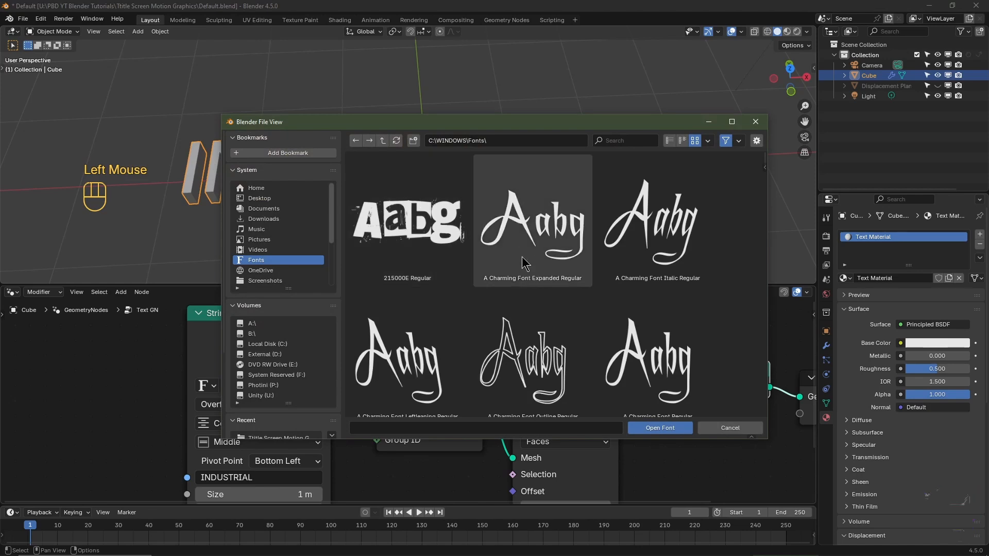
scroll(457, 266, down, 10)
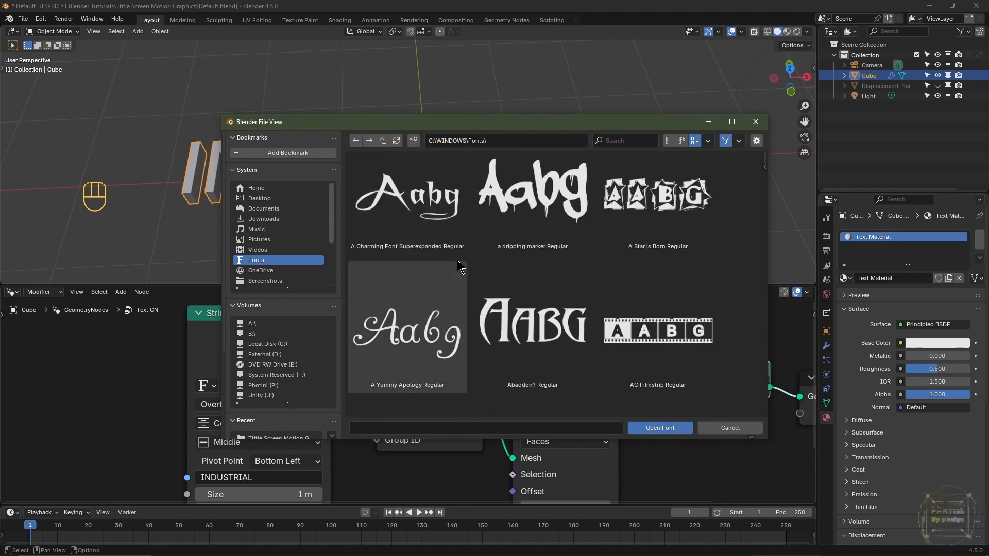
scroll(458, 266, down, 10)
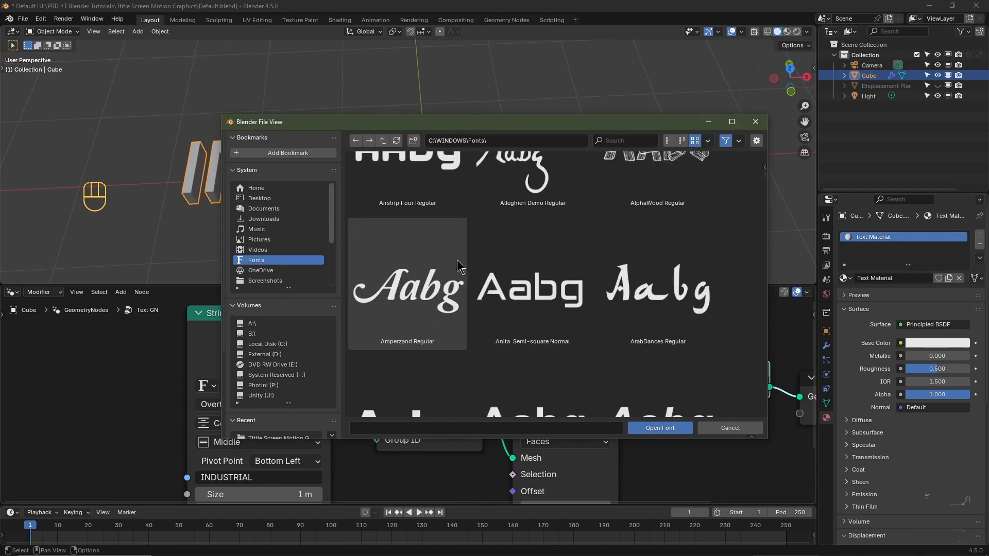
click(457, 259)
click(673, 429)
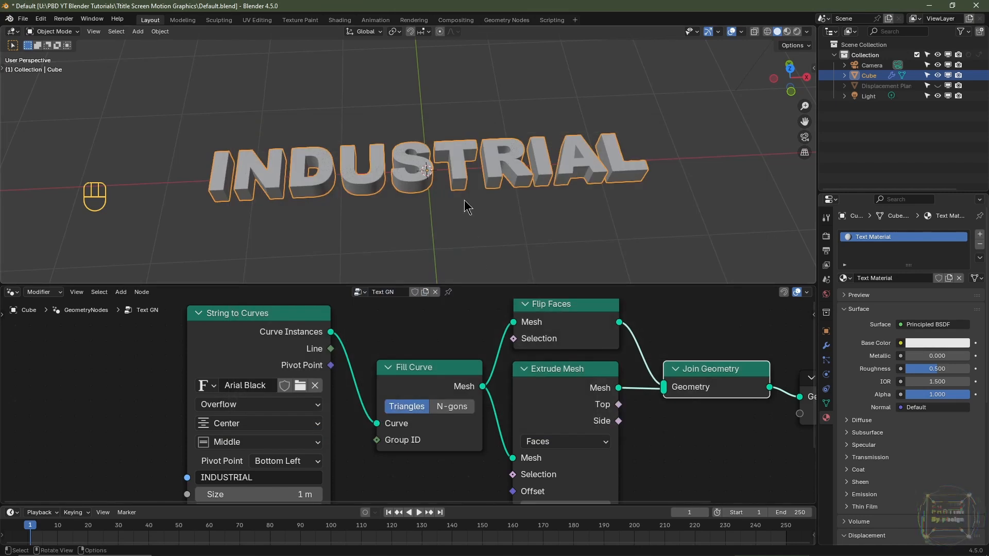
- Enlarge the node editor area and show the text centred in top orthographic view
drag(472, 286, 461, 192)
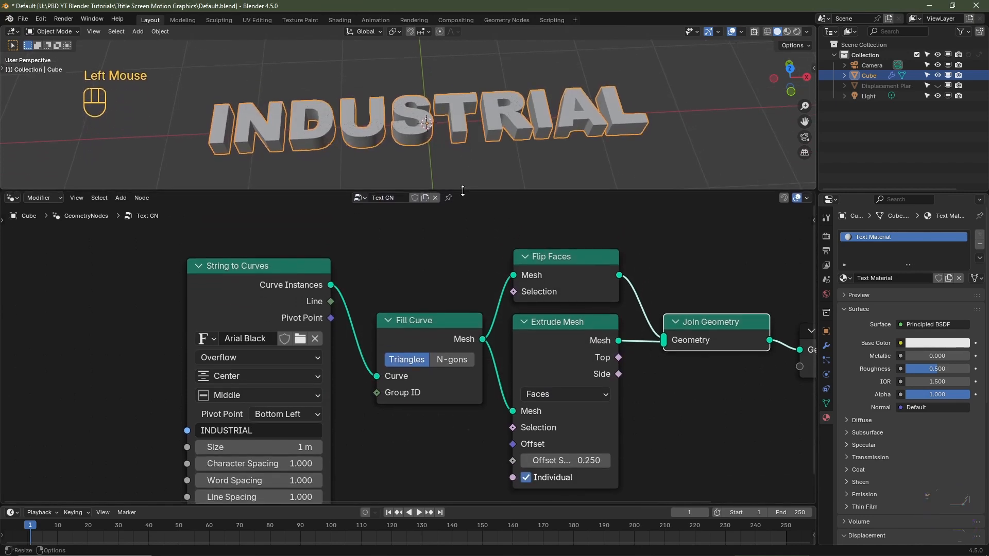
key(KP_7)
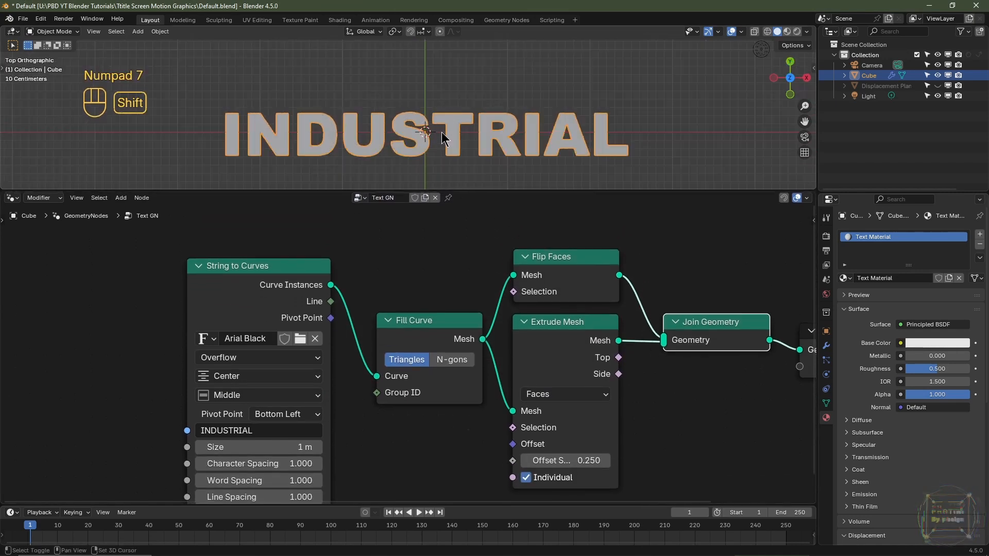
shift+middle_drag(441, 132, 438, 109)
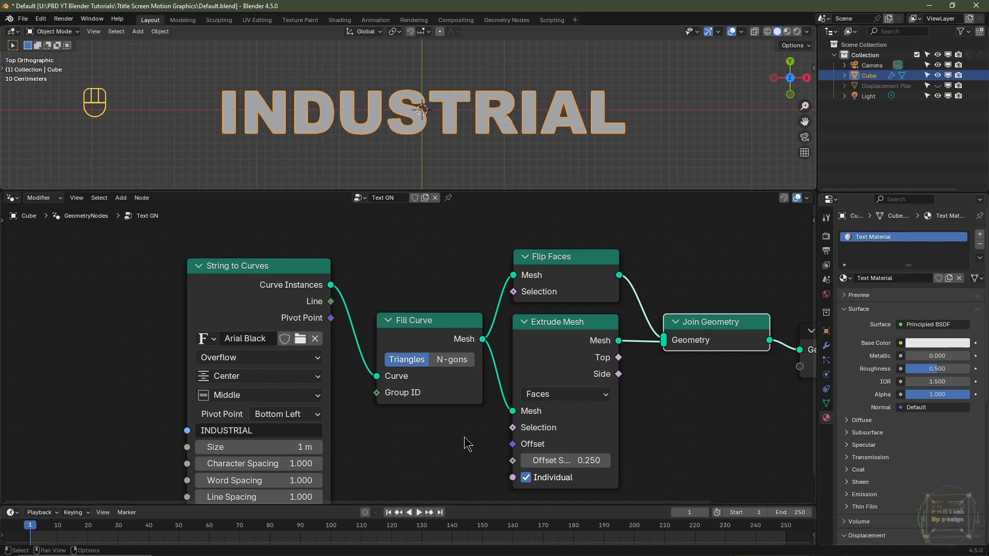
- Move String to Curves and Fill Curve away from the other nodes, and insert a Delete Geometry node between Fill Curve and Extrude Mesh
scroll(421, 295, down, 2)
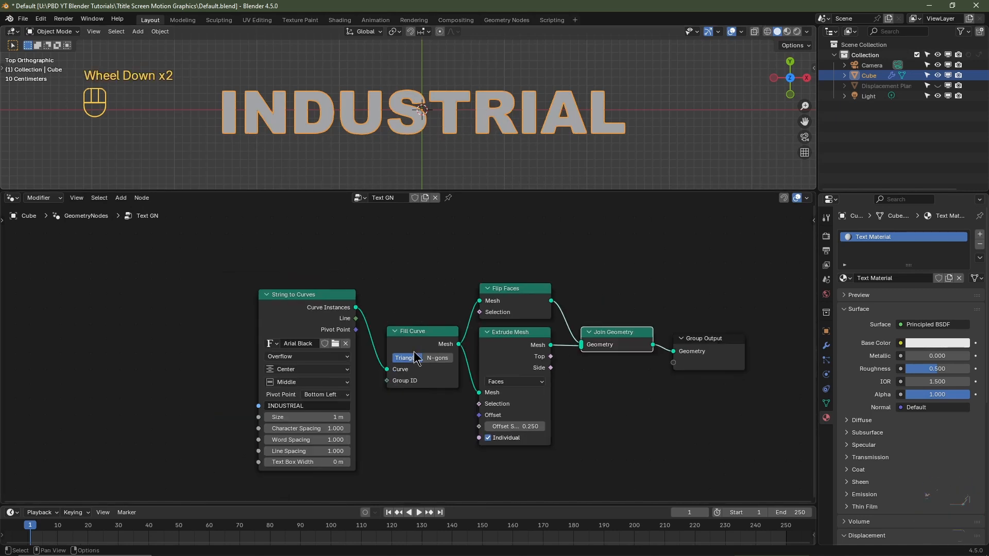
drag(422, 279, 261, 452)
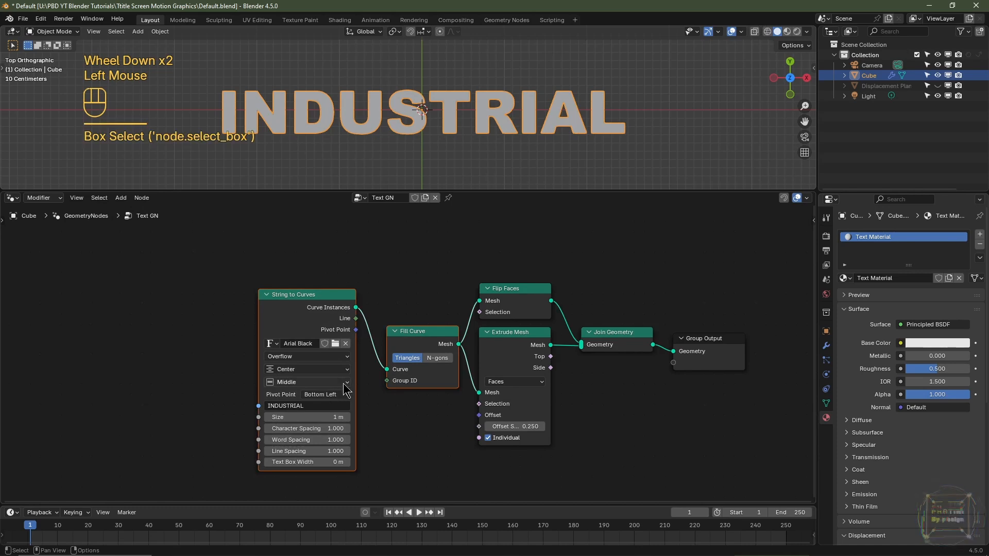
key(g)
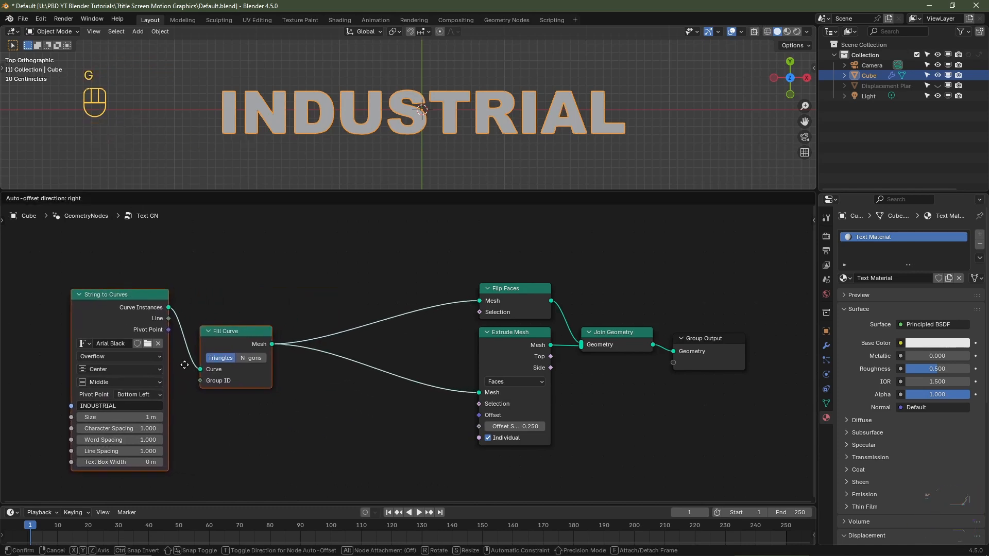
click(199, 370)
key(shift+a)
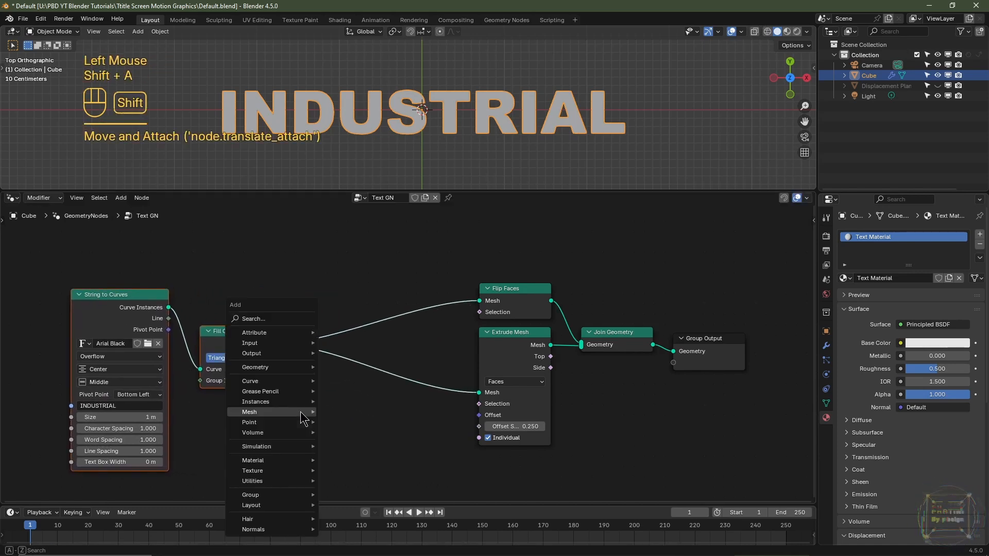
mouse_move(304, 415)
text(delete Ge)
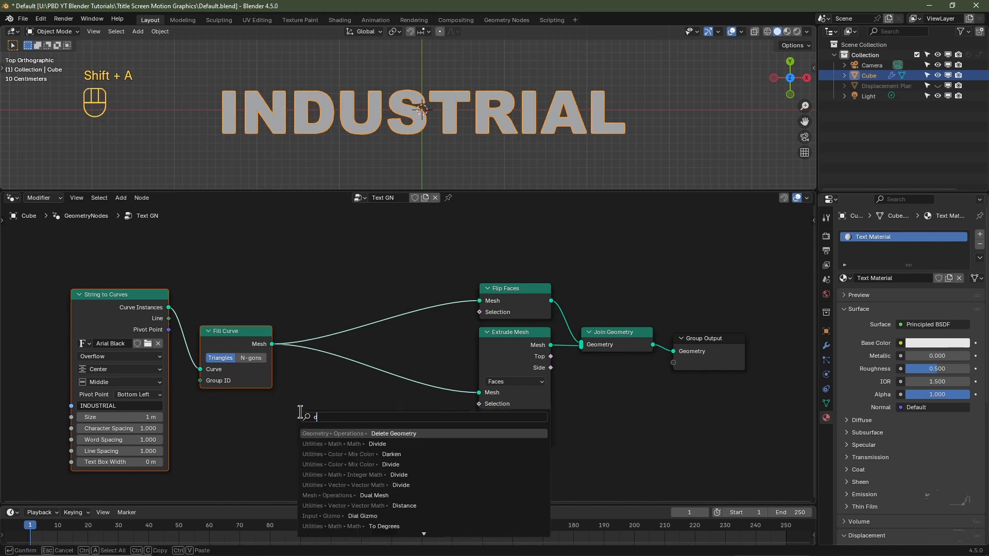
click(331, 434)
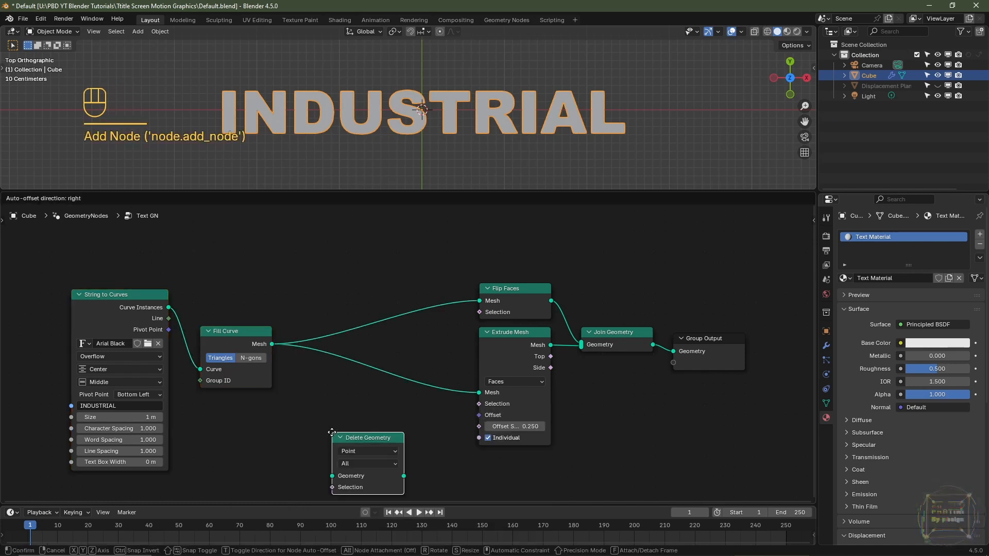
click(315, 360)
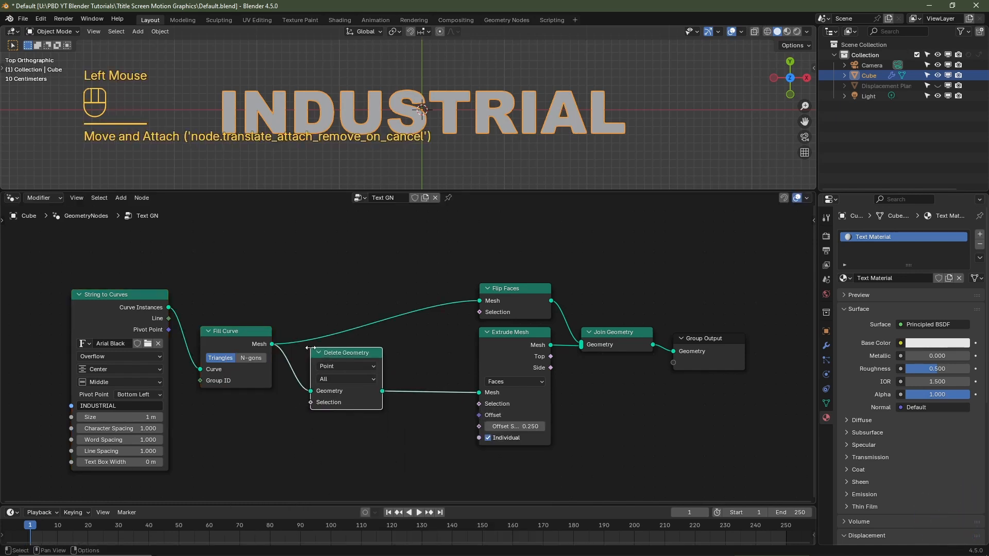
- Connect the Delete Geometry output to the Flip Faces Mesh input as well, and set the Delete Geometry domain to Instance
drag(382, 392, 479, 303)
click(375, 394)
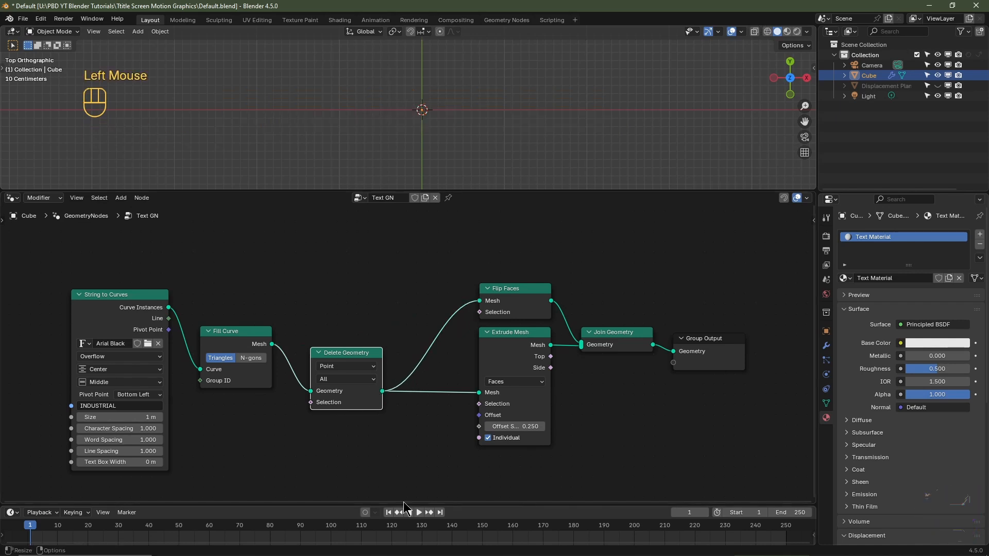
click(341, 368)
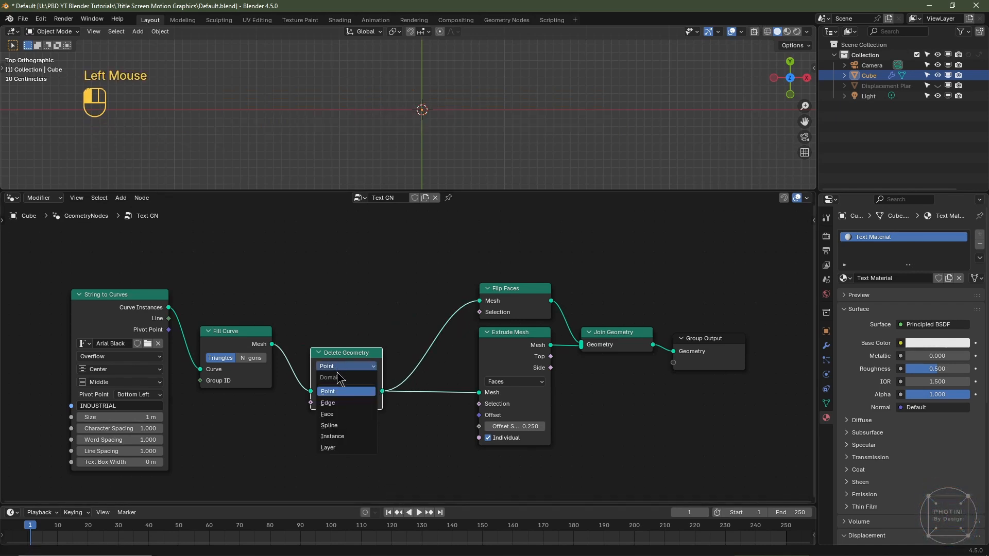
click(344, 437)
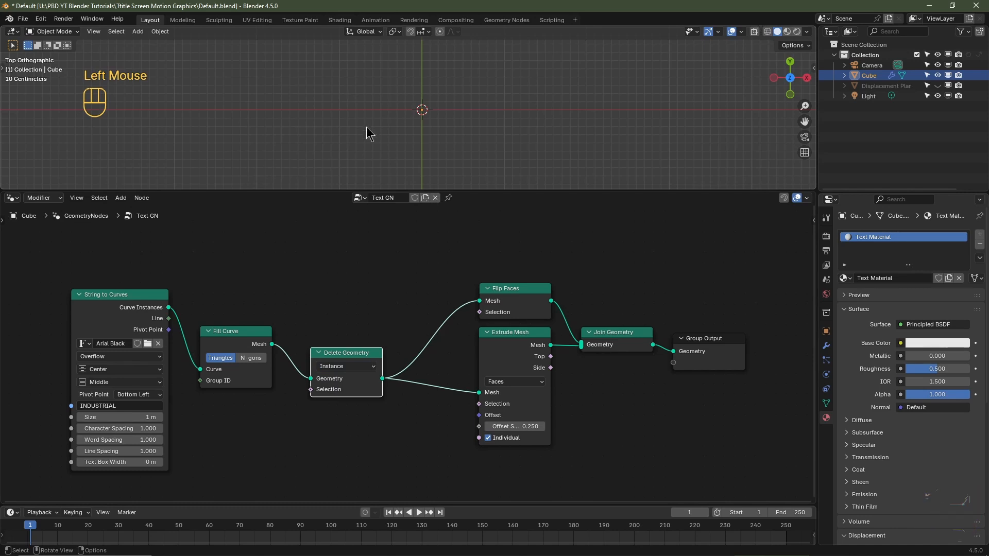
- Add a Random Value node of type Boolean below Fill Curve and connect its Value to the Delete Geometry Selection
key(shift+a)
mouse_move(238, 422)
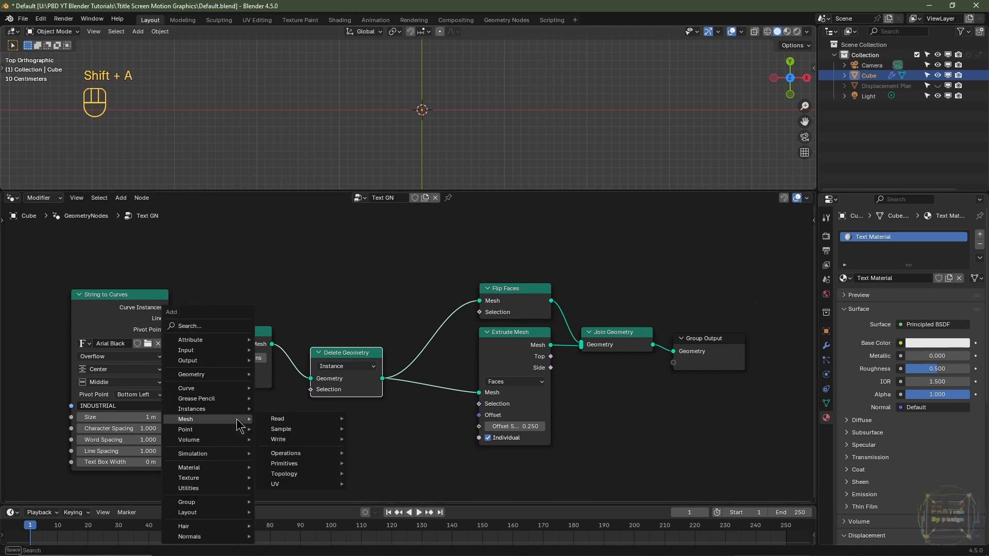
text(rand)
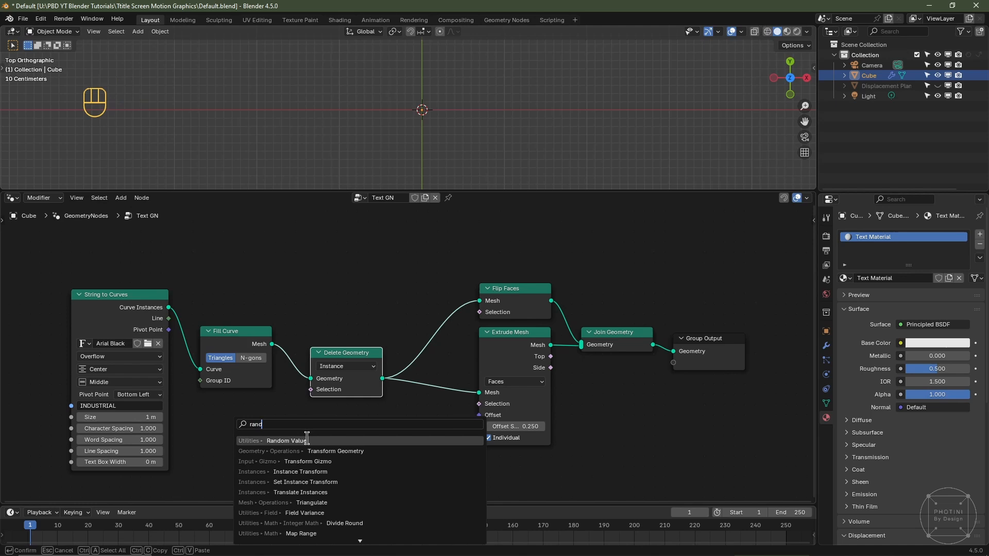
click(307, 437)
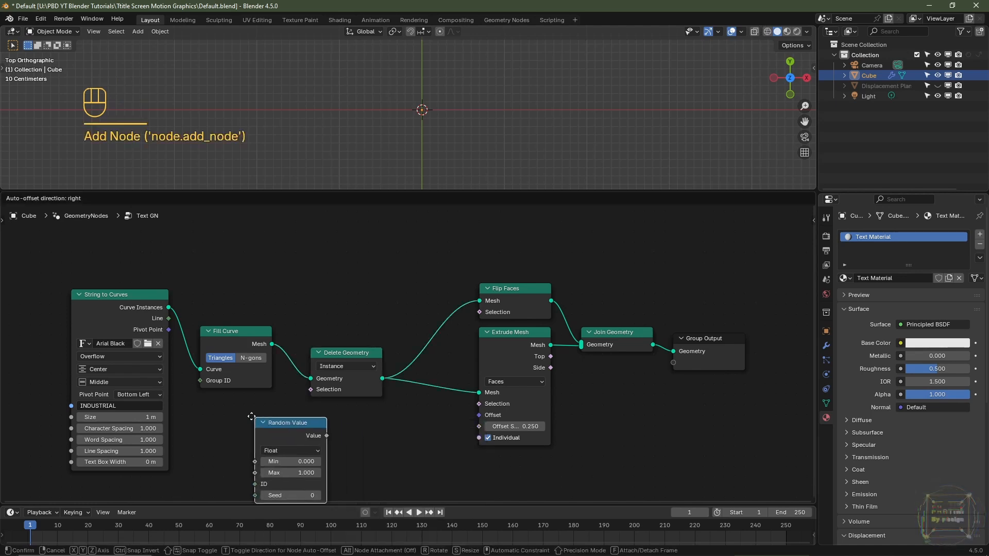
click(292, 437)
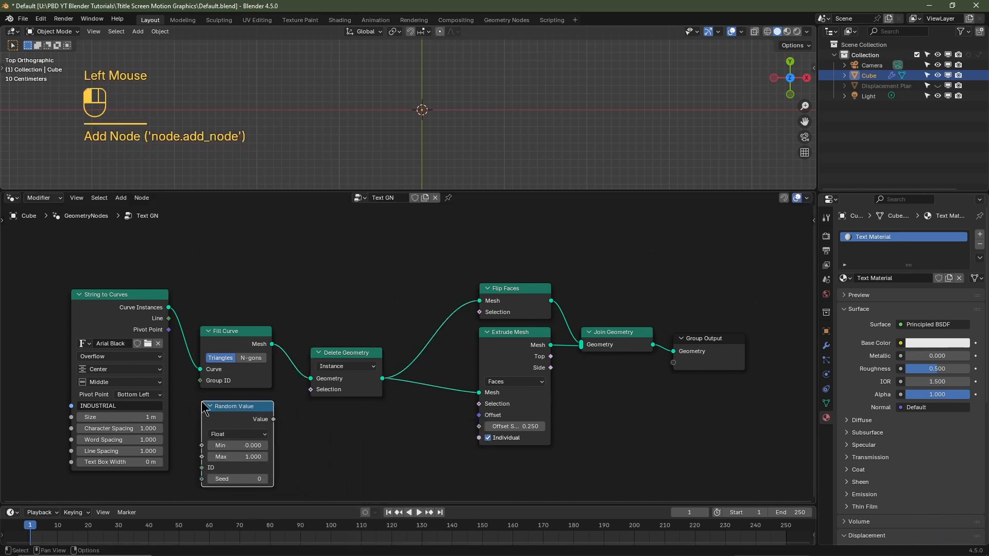
click(236, 434)
click(236, 492)
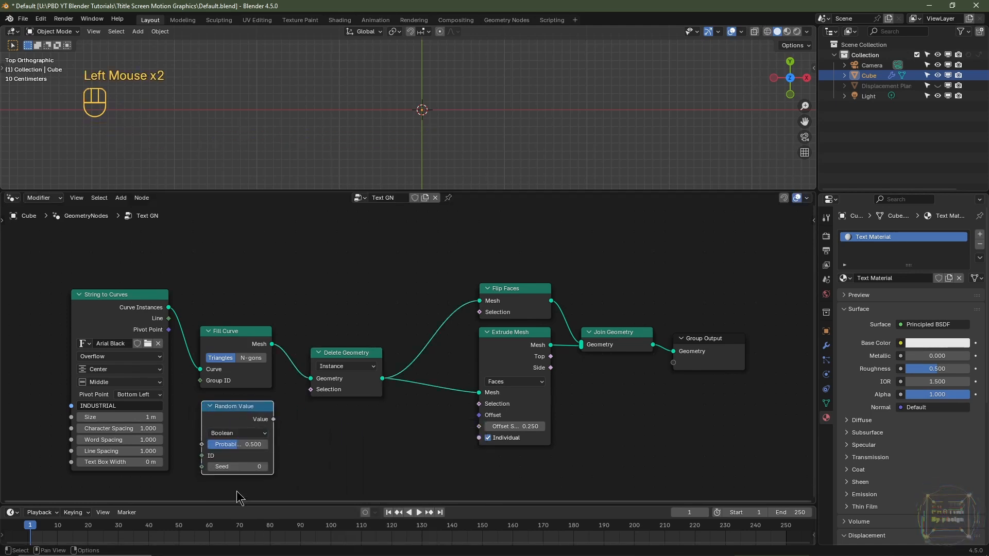
drag(273, 420, 305, 400)
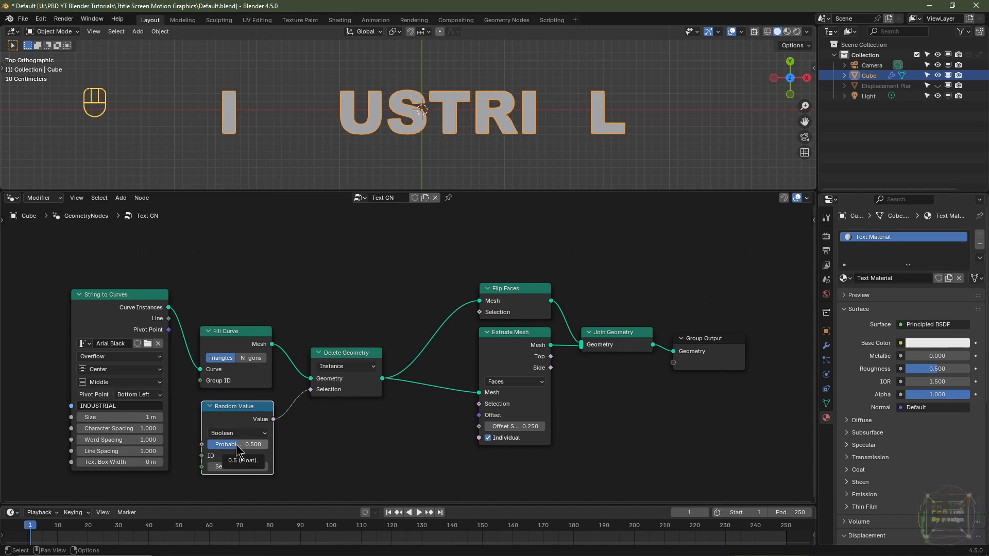
- Try out lower probabilities on the Random Value node and set its Probability to 0.000
drag(237, 449, 212, 450)
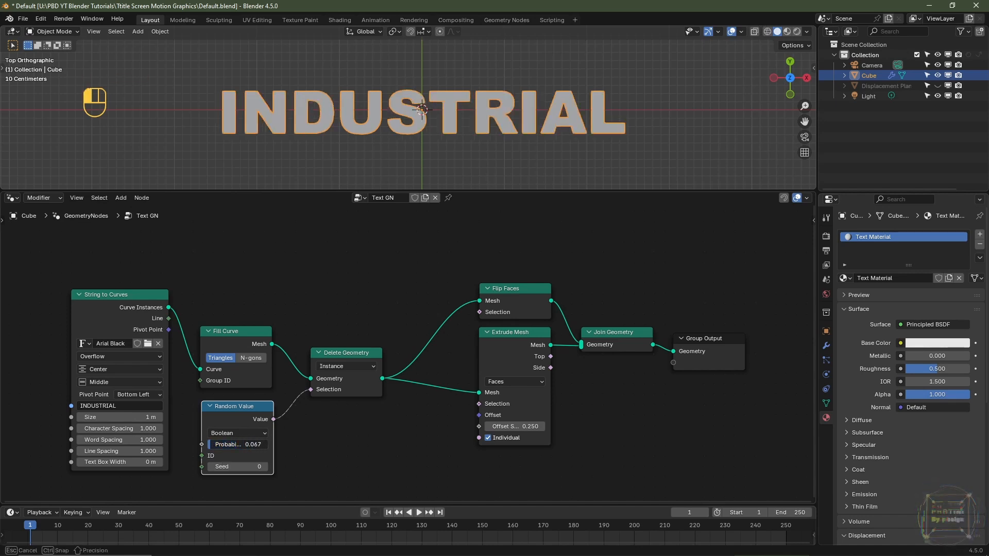
right_click(248, 447)
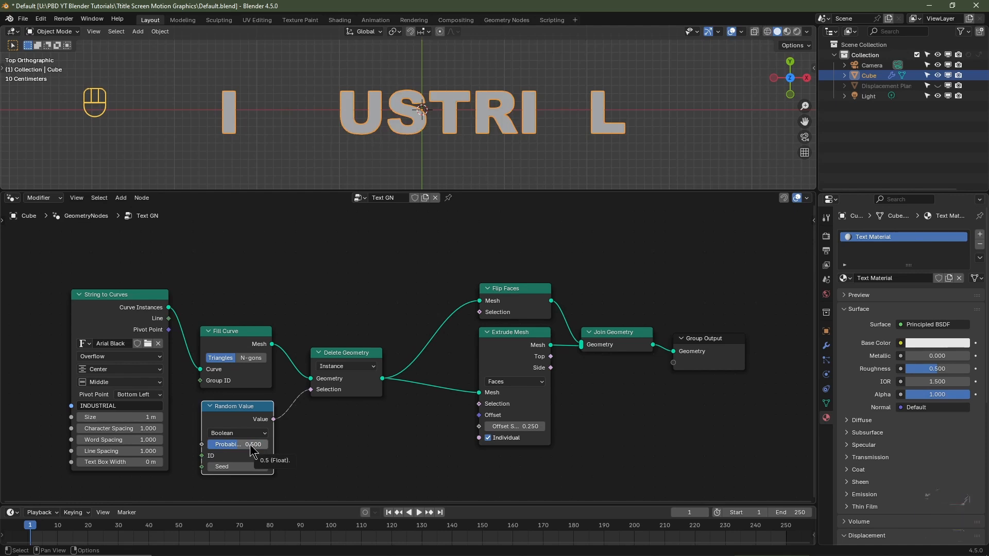
drag(252, 447, 234, 447)
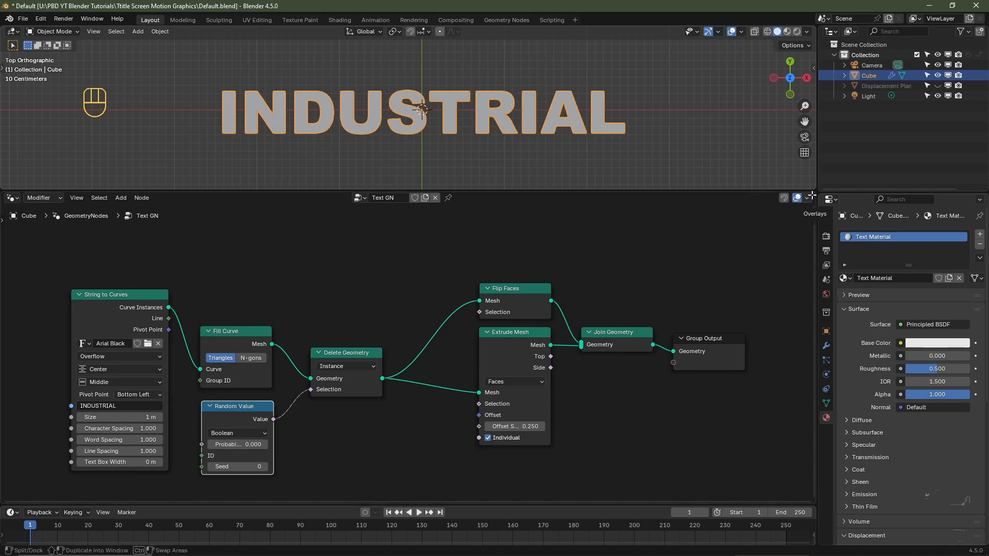
- Split the geometry node editor into two side-by-side areas and switch the new one to the Shader Editor
drag(811, 196, 371, 234)
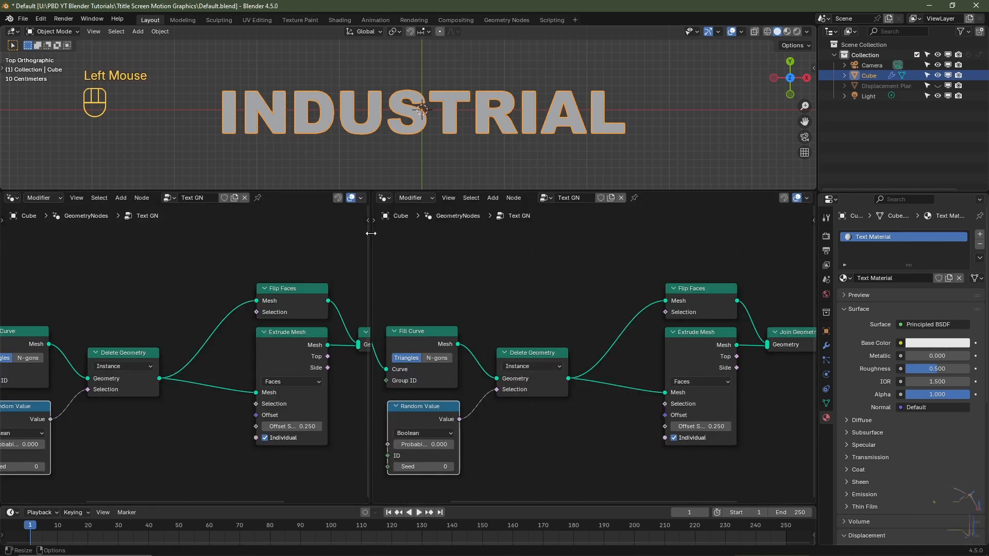
click(384, 198)
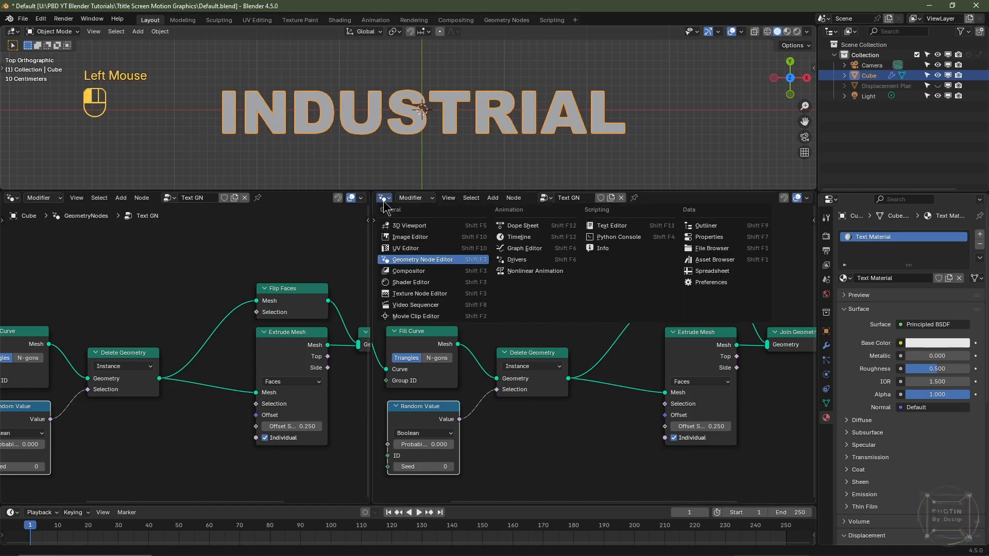
click(413, 284)
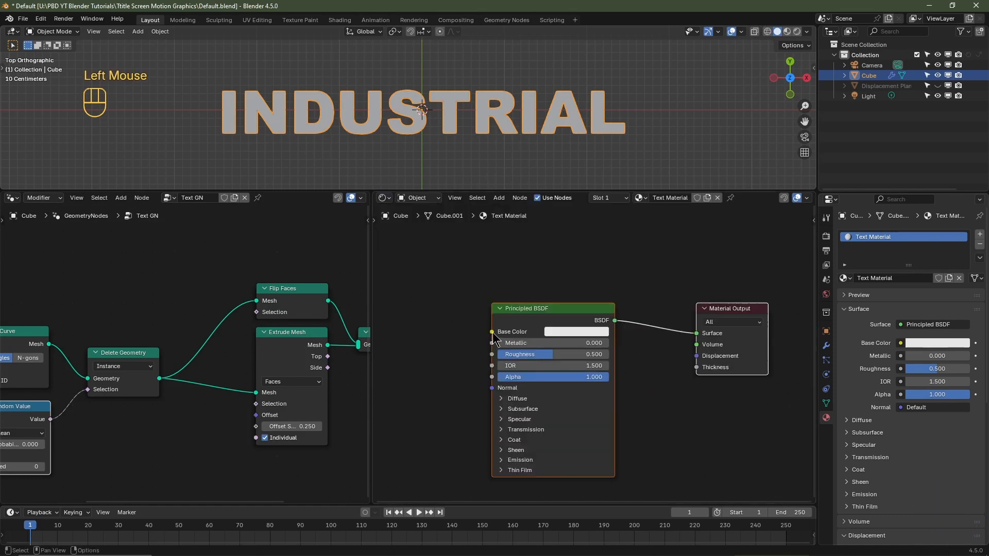
- Set the Text Material's base color to bright blue and roughness to 1.000, and preview the text in Material Preview from a perspective angle
click(559, 332)
drag(601, 180, 612, 171)
drag(521, 356, 611, 361)
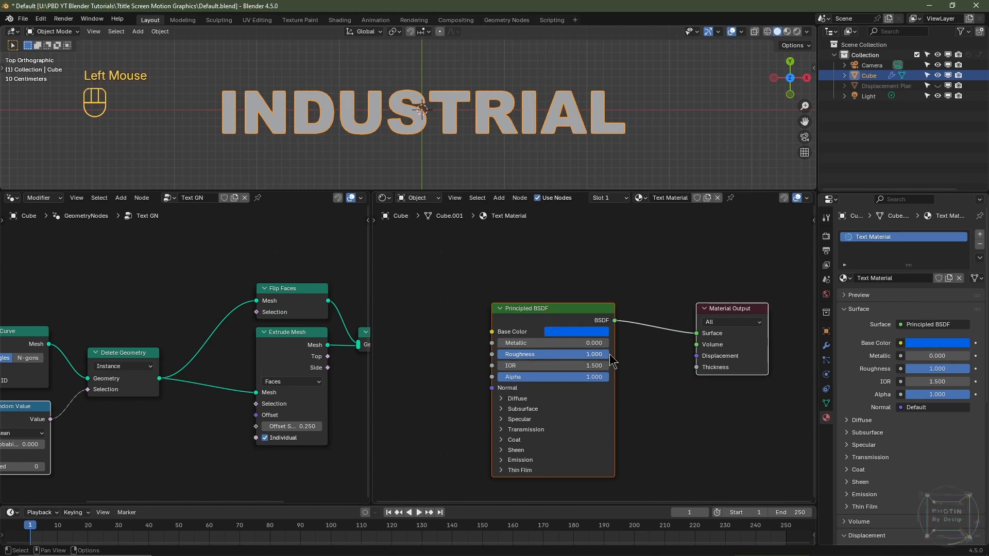
click(787, 33)
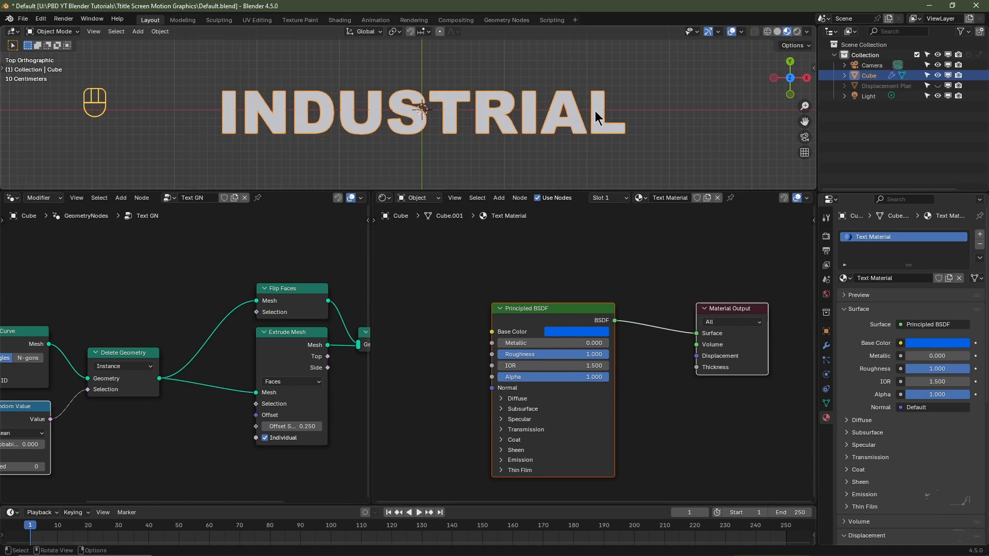
mouse_move(595, 111)
middle_down()
mouse_move(514, 155)
mouse_move(505, 108)
middle_up()
- Widen the geometry node editor beside the Shader Editor and bring the Join Geometry and Group Output nodes into view
drag(372, 268, 367, 269)
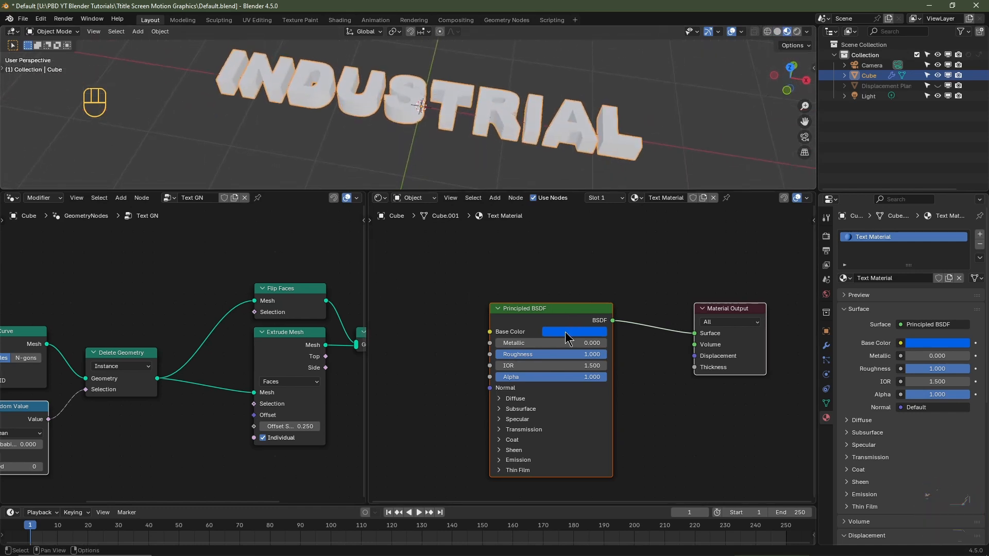
drag(367, 361, 454, 376)
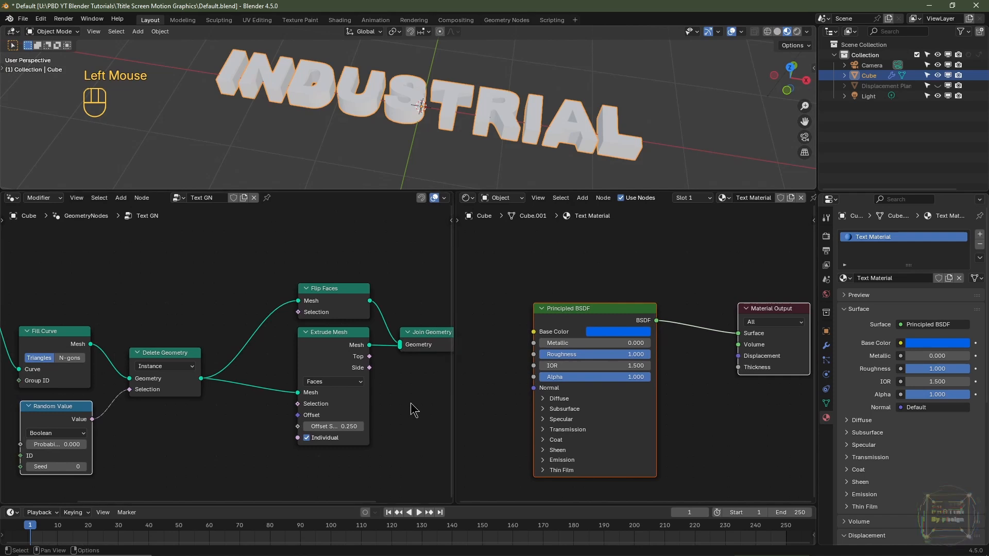
middle_drag(415, 409, 262, 402)
scroll(319, 363, up, 2)
scroll(315, 351, down, 2)
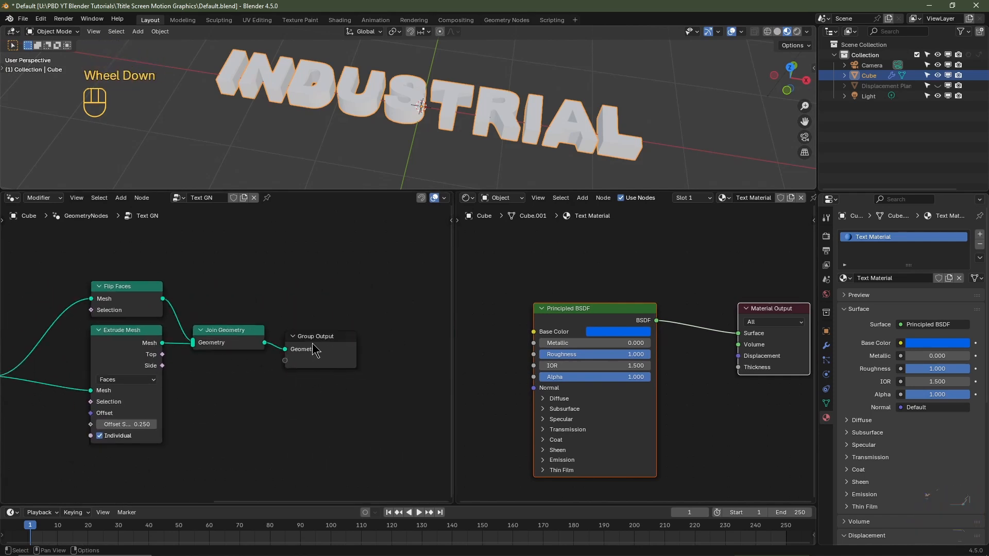
- Insert a Set Material node between Join Geometry and Group Output, and assign Text Material to it
drag(316, 351, 390, 343)
key(shift+a)
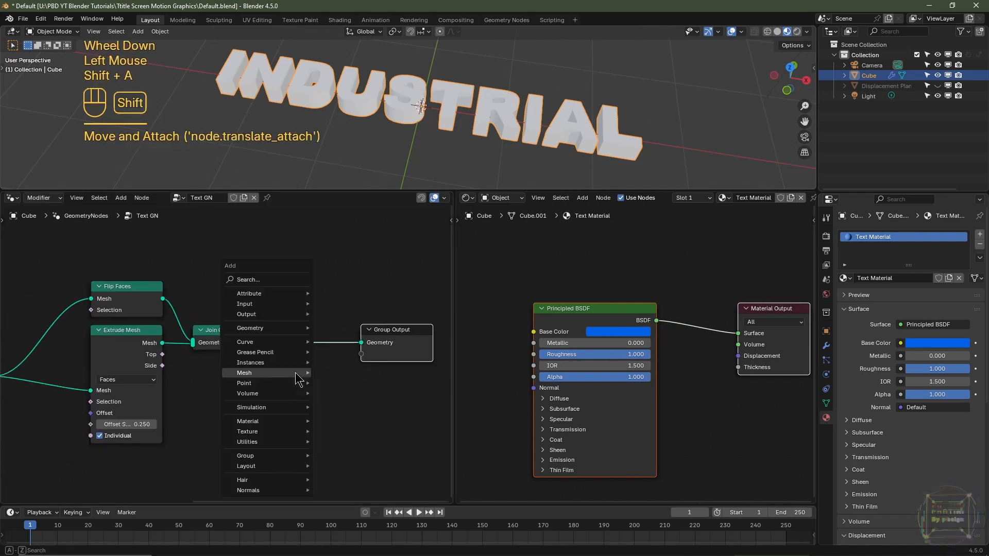
mouse_move(297, 381)
text(set)
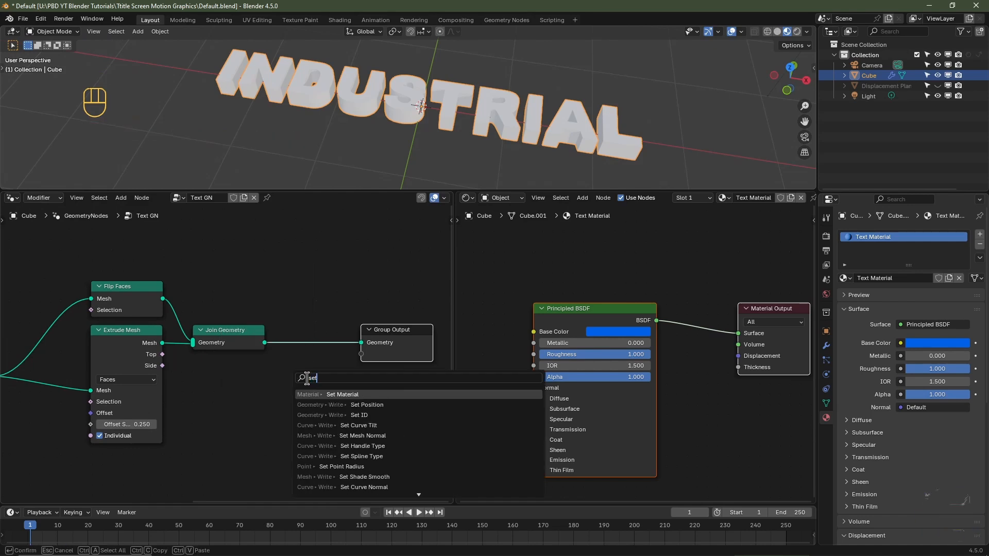
click(333, 394)
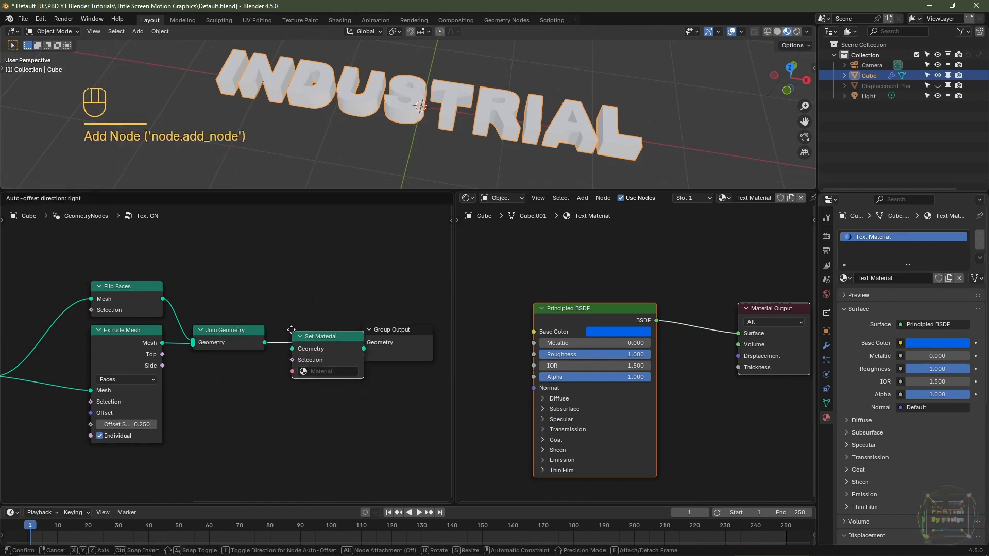
click(289, 328)
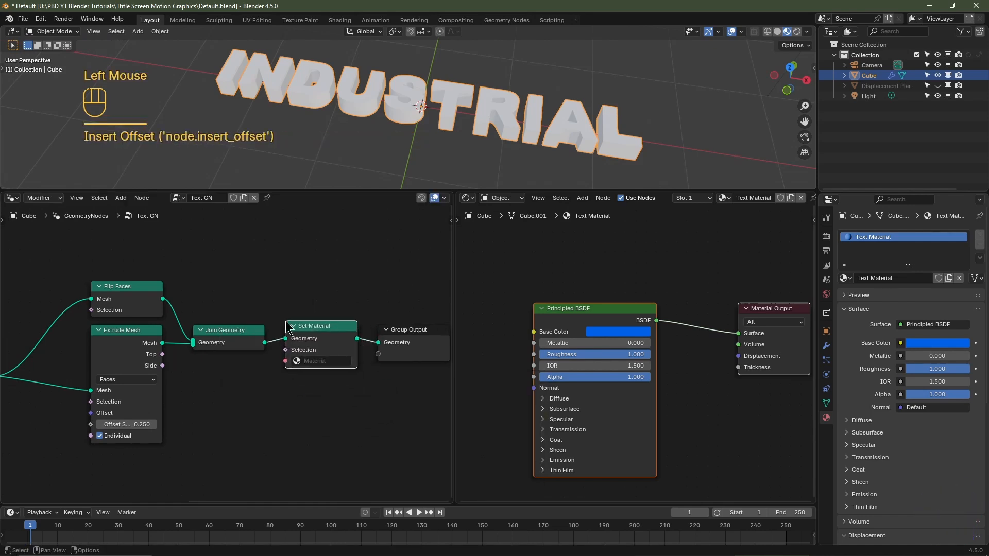
click(315, 362)
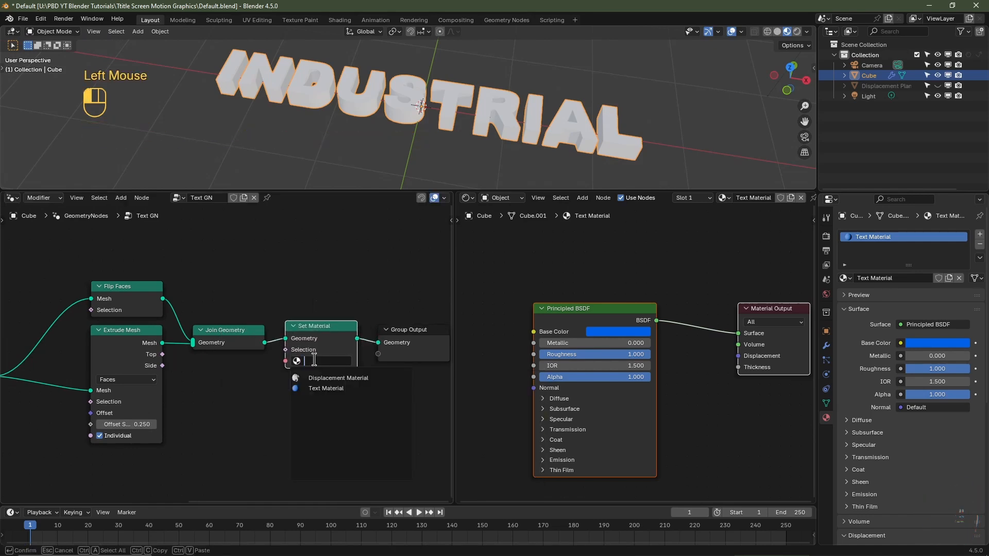
click(328, 390)
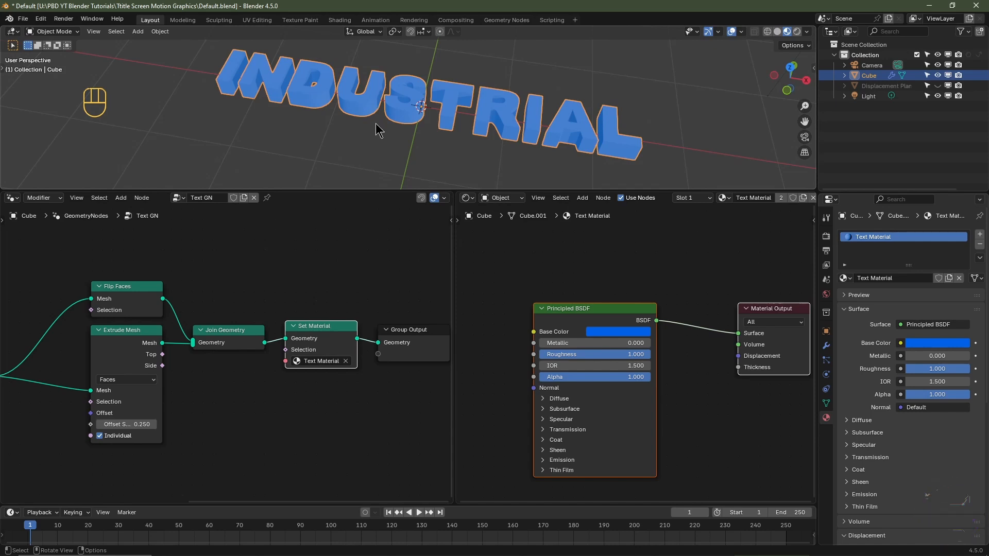
click(148, 342)
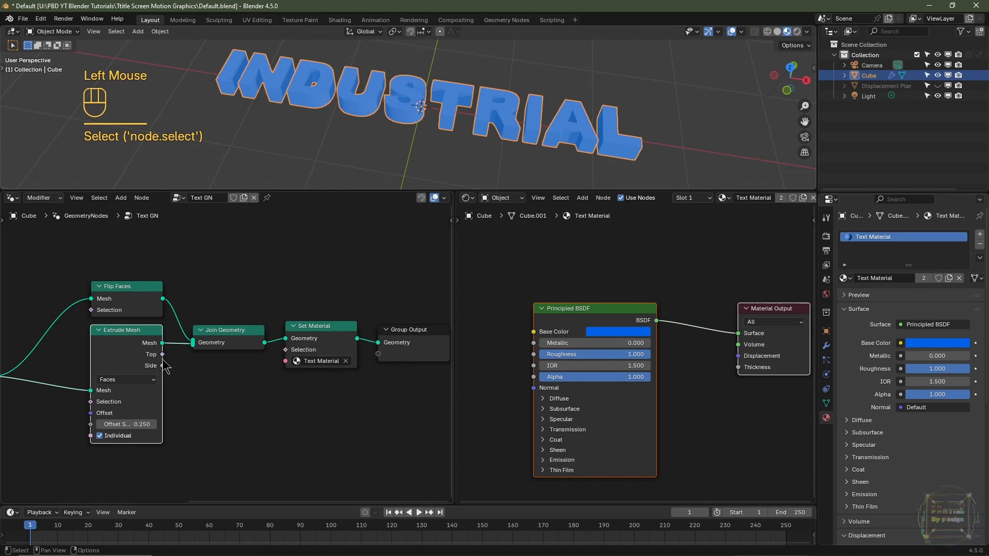
drag(162, 355, 213, 387)
right_click(188, 371)
right_click(217, 375)
right_click(213, 388)
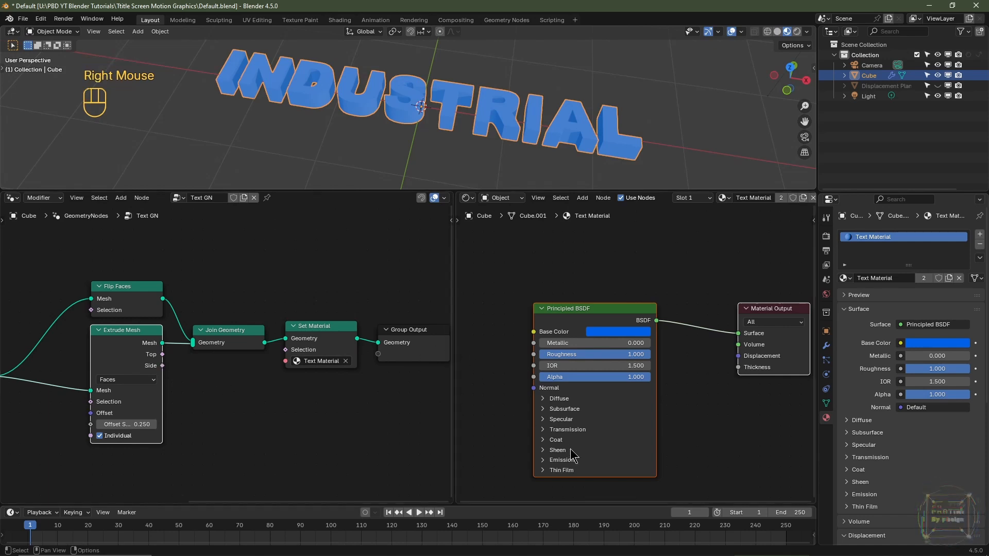
- Expand the Principled BSDF's Emission settings, and insert a Store Named Attribute node between Join Geometry and Set Material
click(557, 460)
middle_drag(472, 417, 552, 369)
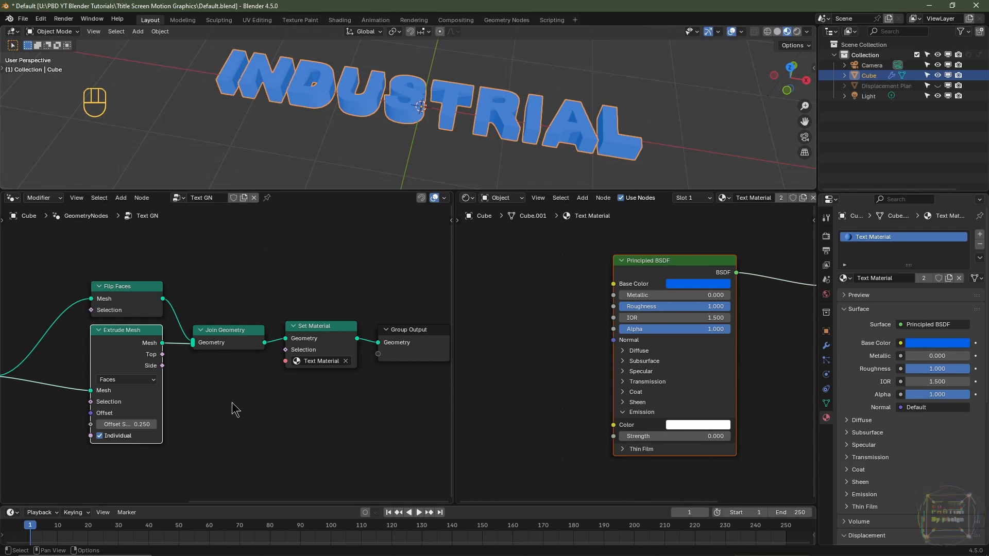
key(shift+a)
mouse_move(236, 403)
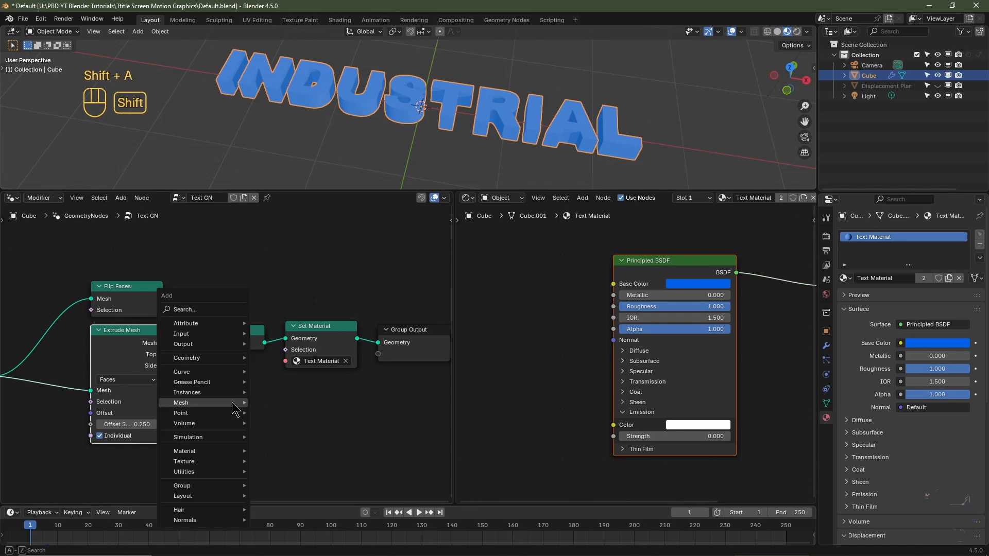
text(store)
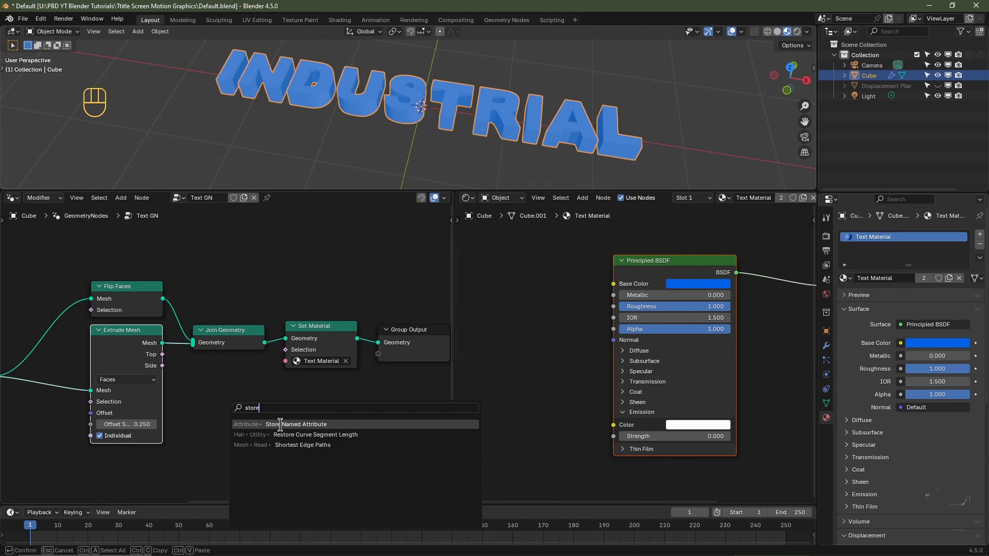
click(281, 424)
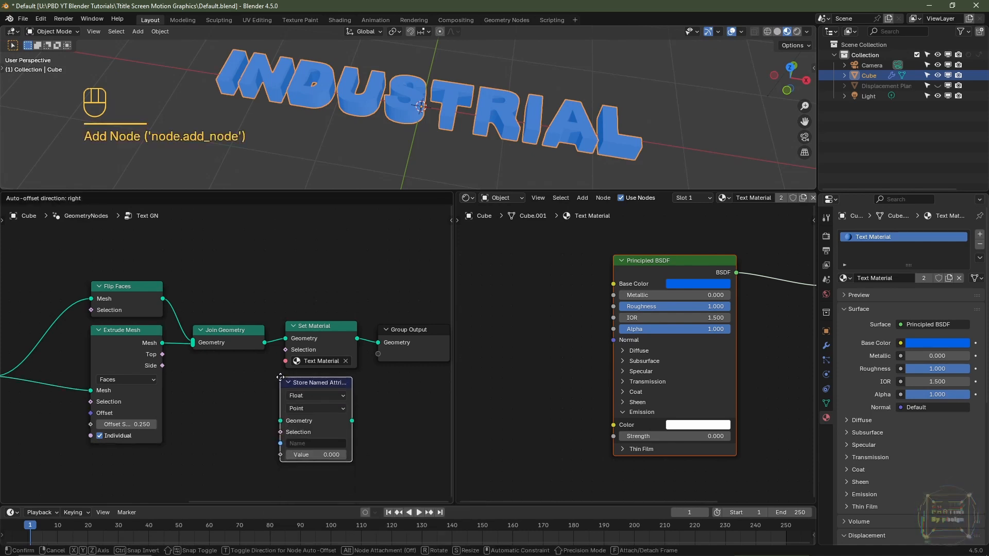
click(272, 320)
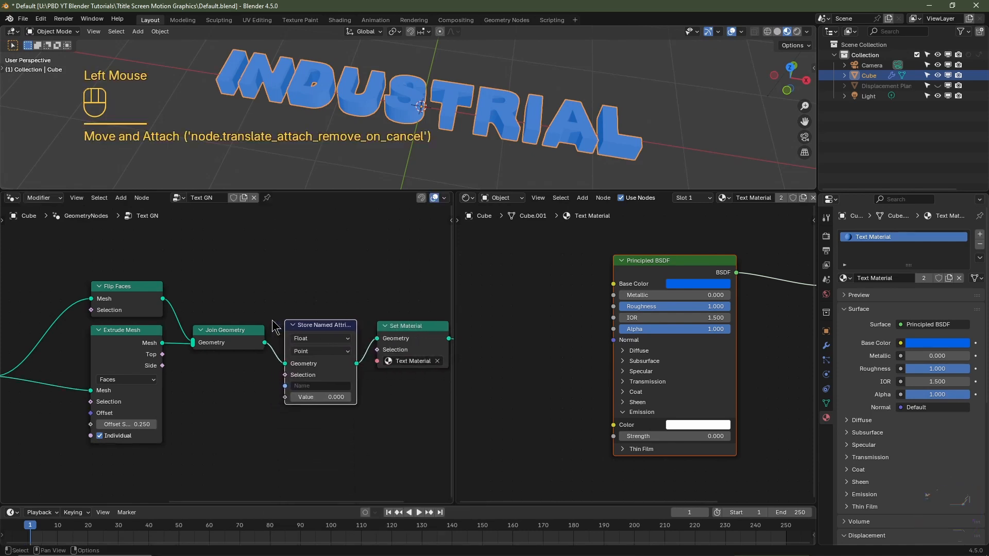
- Set the Store Named Attribute node's data type to Color and its domain to Face
click(317, 339)
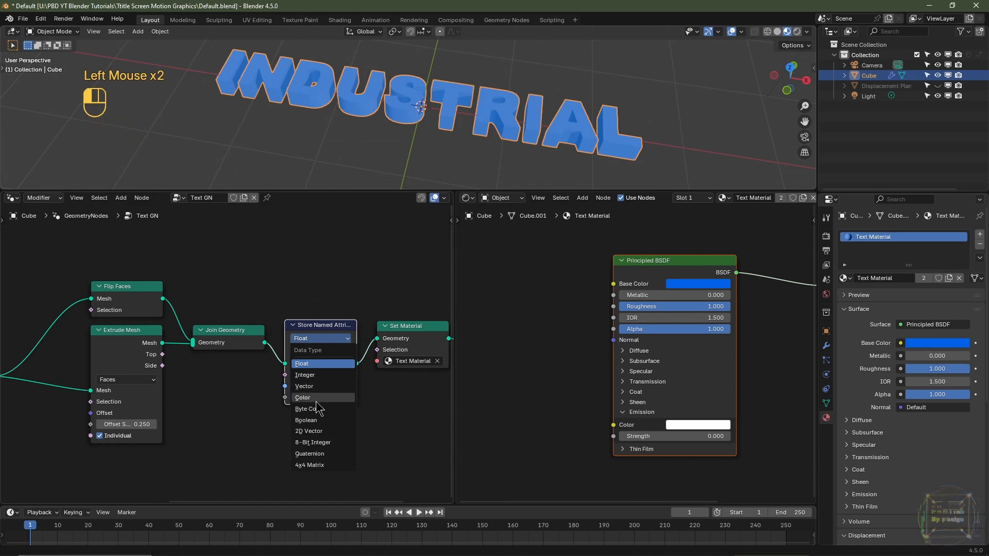
click(317, 398)
click(310, 349)
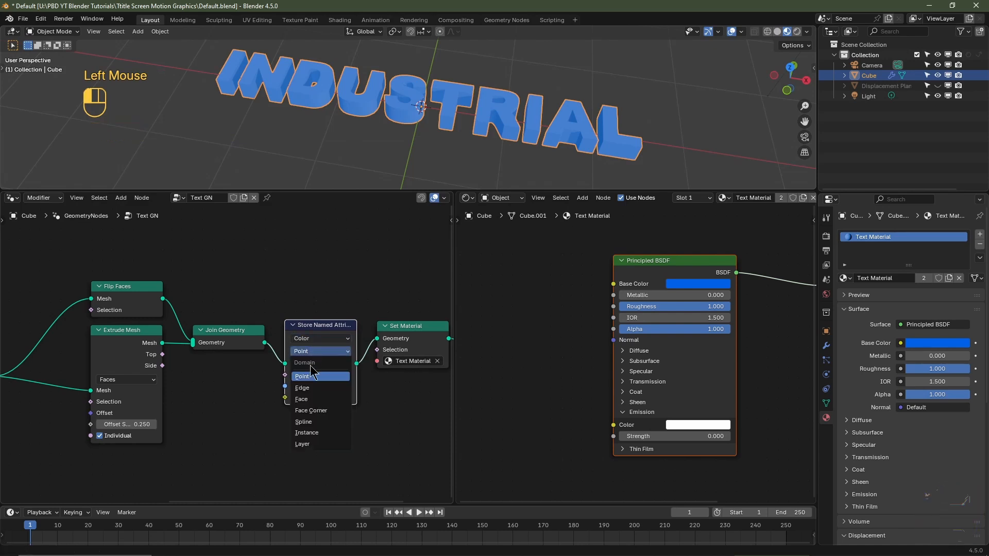
click(310, 400)
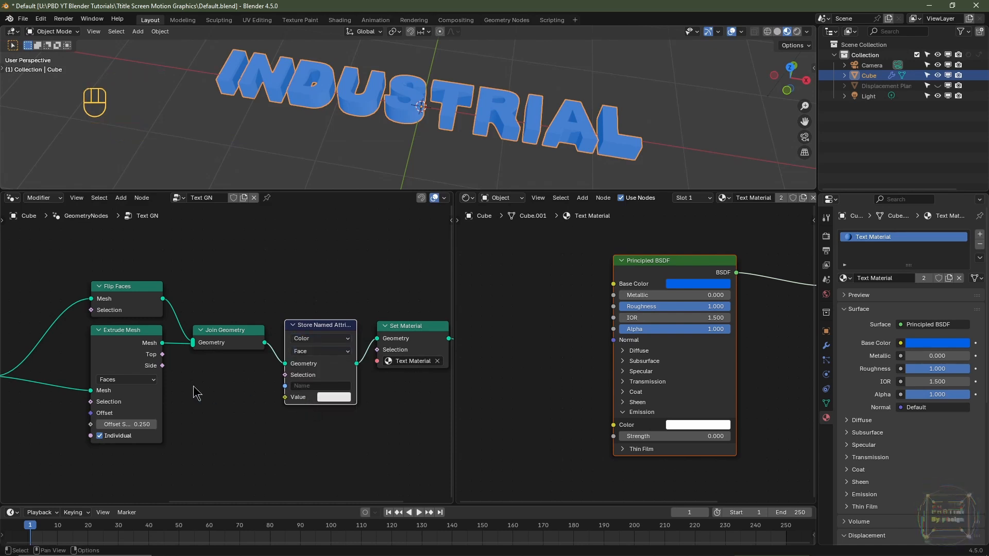
- Connect Extrude Mesh's Side output to the Store Named Attribute's Value input, and name the attribute Side
click(162, 372)
drag(162, 366, 284, 399)
scroll(329, 386, up, 2)
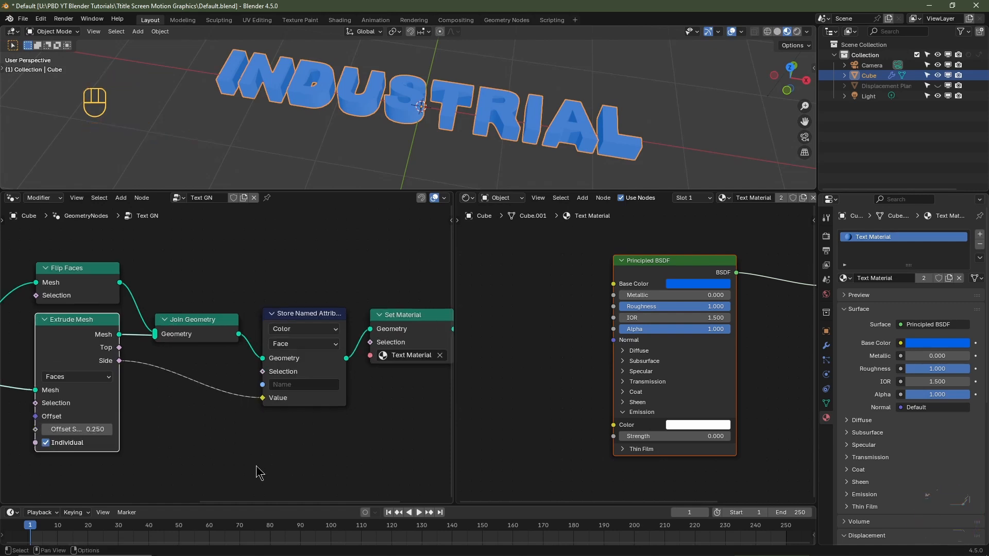
click(306, 386)
text(Side)
key(Return)
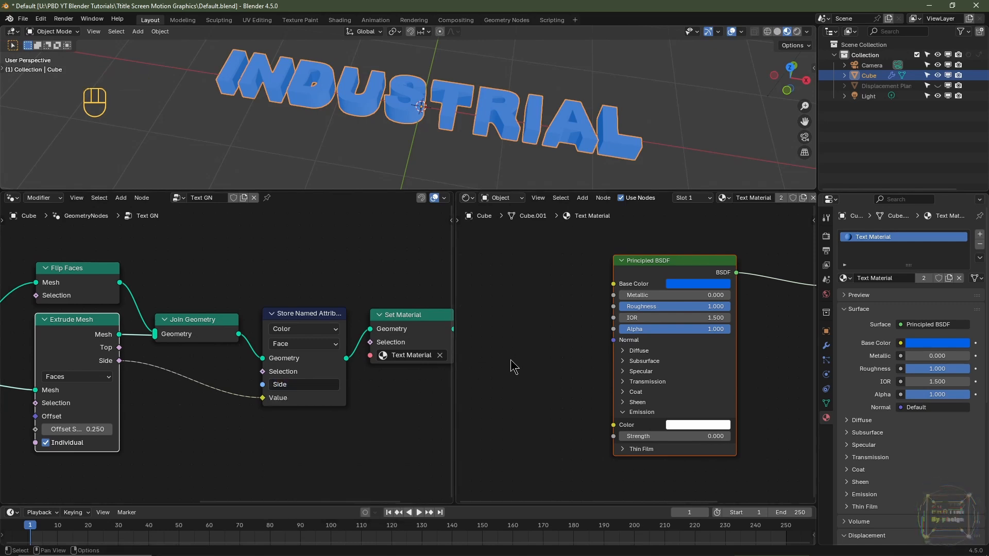
- Add an Attribute node beside the Principled BSDF in the Text Material and set its attribute name to Side
middle_drag(514, 367, 553, 361)
key(shift+a)
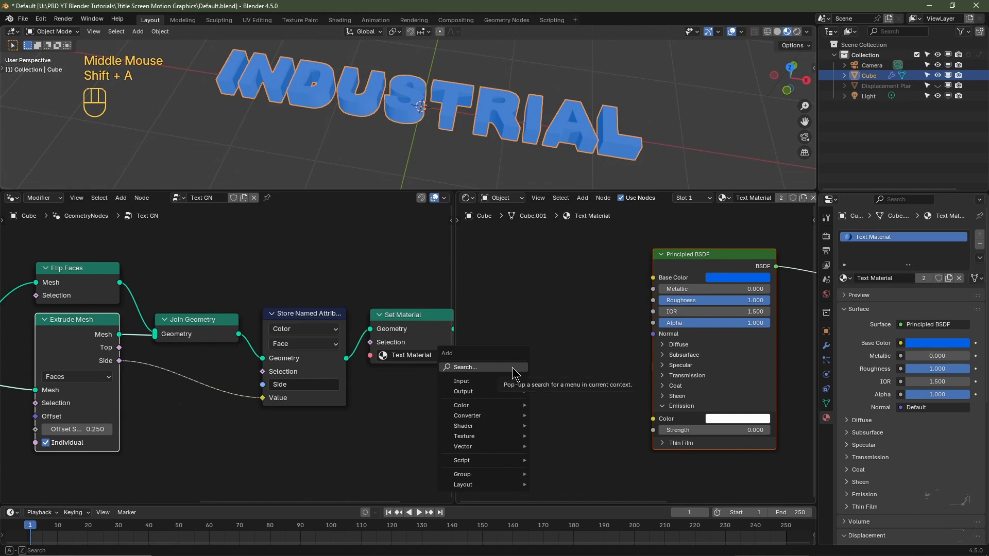
click(512, 367)
text(at)
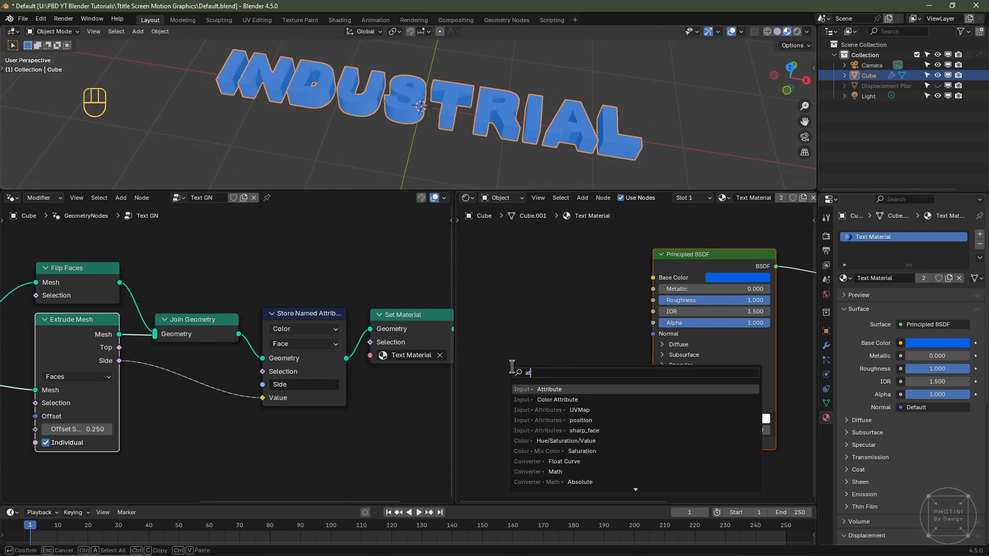
click(541, 390)
click(482, 326)
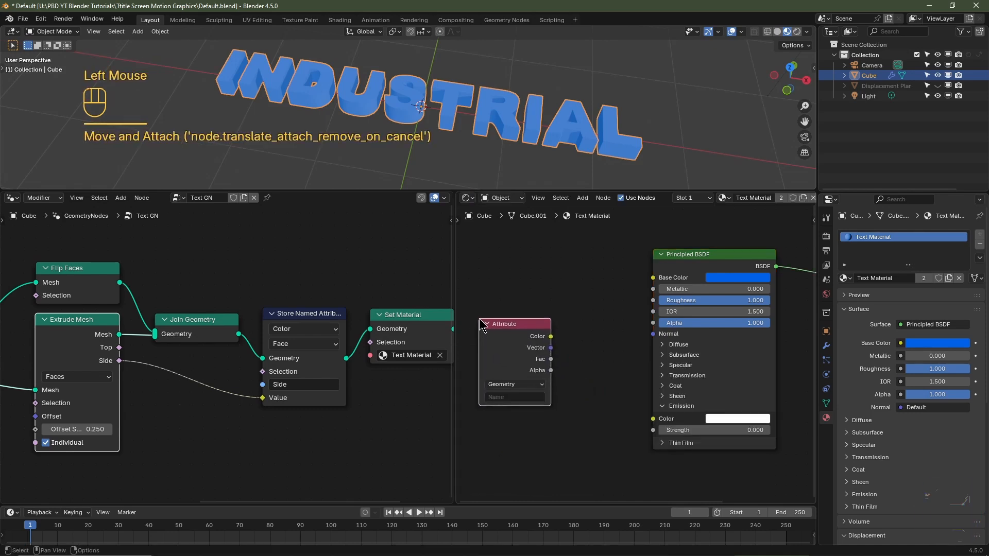
click(501, 397)
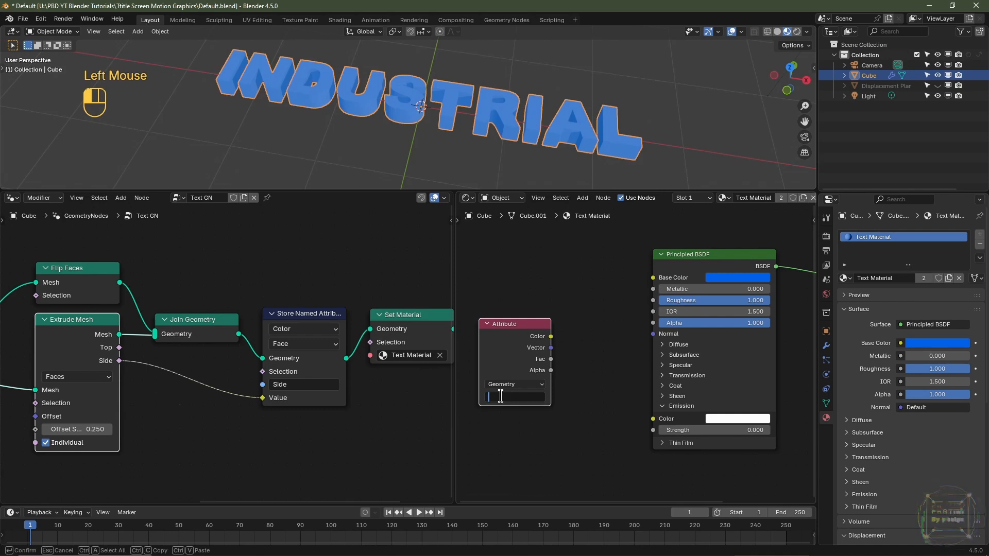
text(Side)
key(Return)
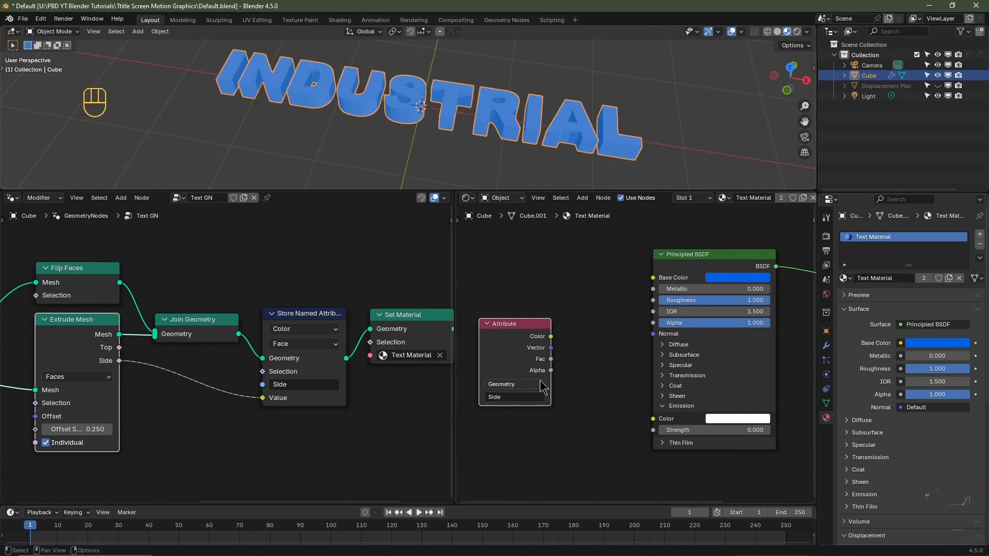
- Connect the Attribute node's Fac output to the Principled BSDF's Emission Strength, and set the base color to black
drag(551, 359, 644, 434)
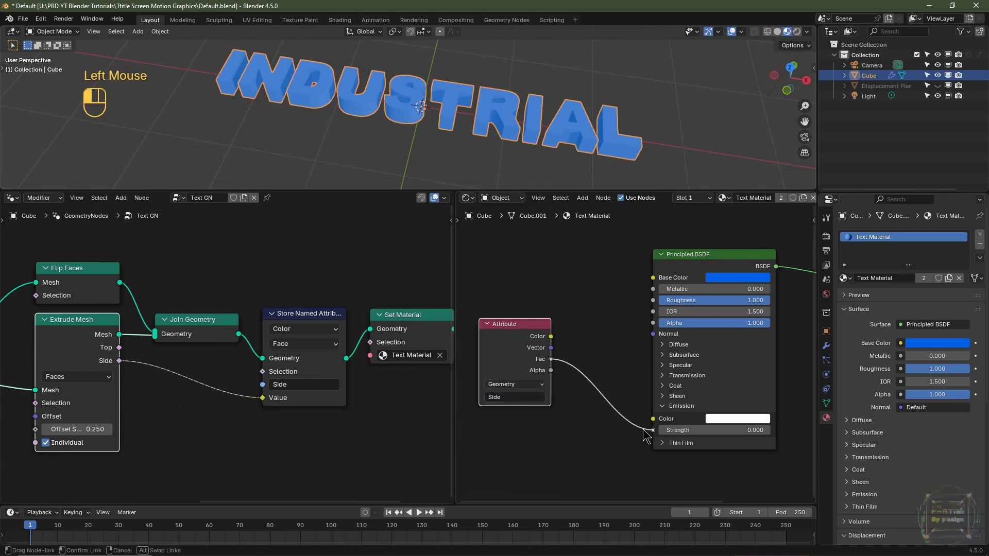
drag(647, 437, 650, 432)
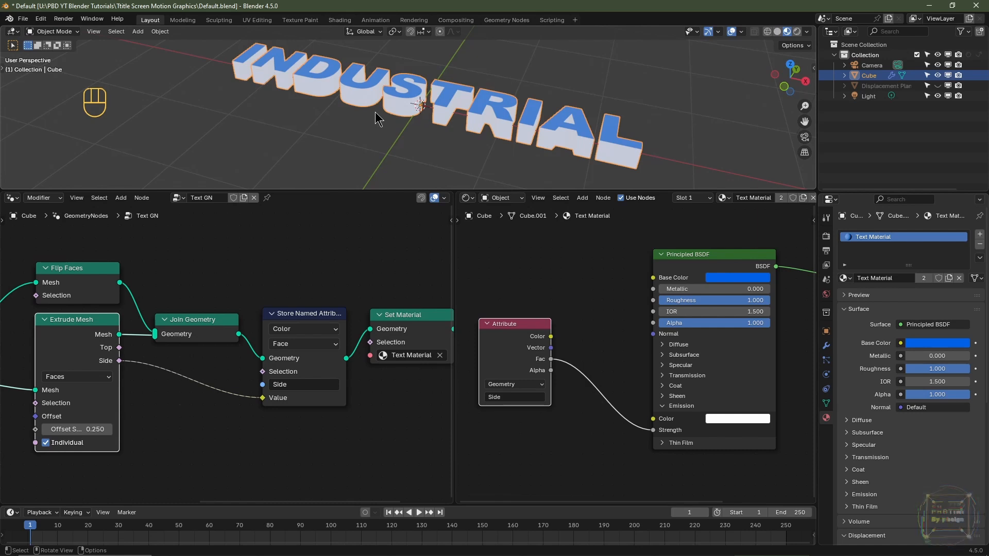
click(721, 281)
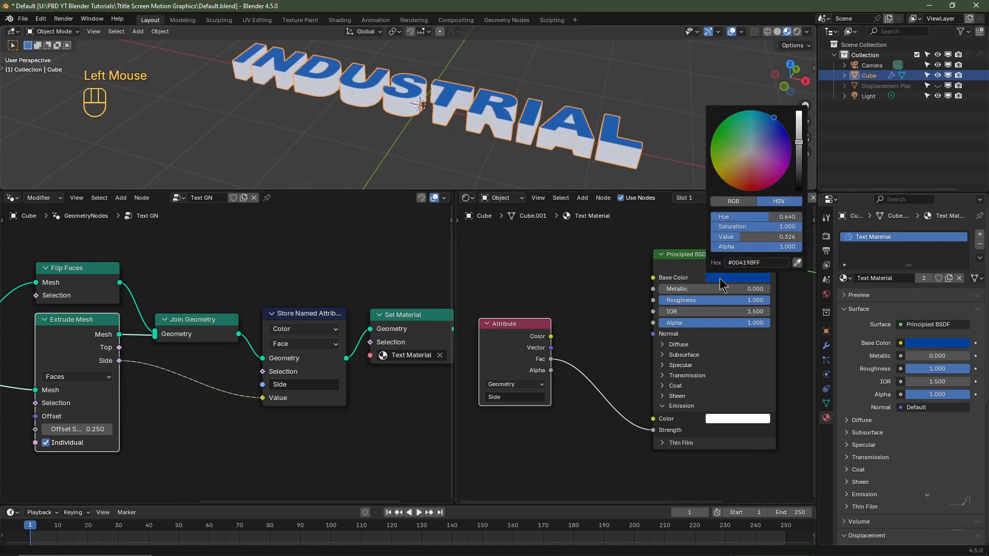
scroll(721, 283, down, 7)
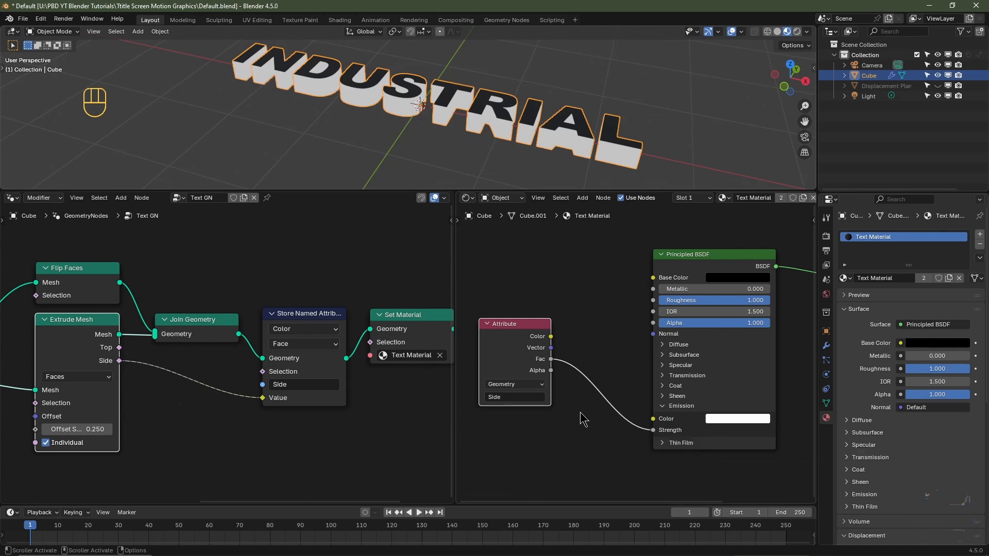
- Insert a Math node between Attribute Fac and Emission Strength, set to Multiply with a value of 5.000
key(shift+a)
mouse_move(567, 462)
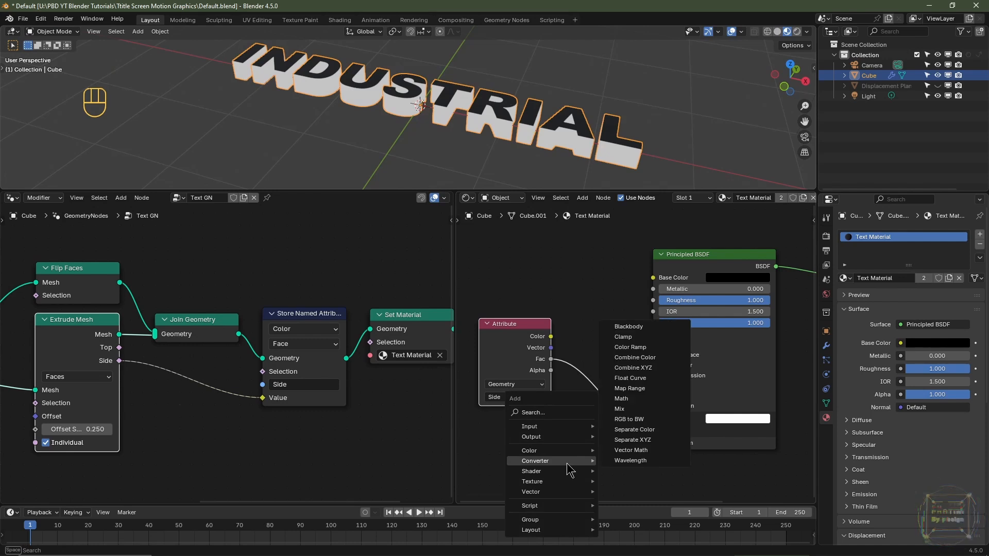
click(621, 399)
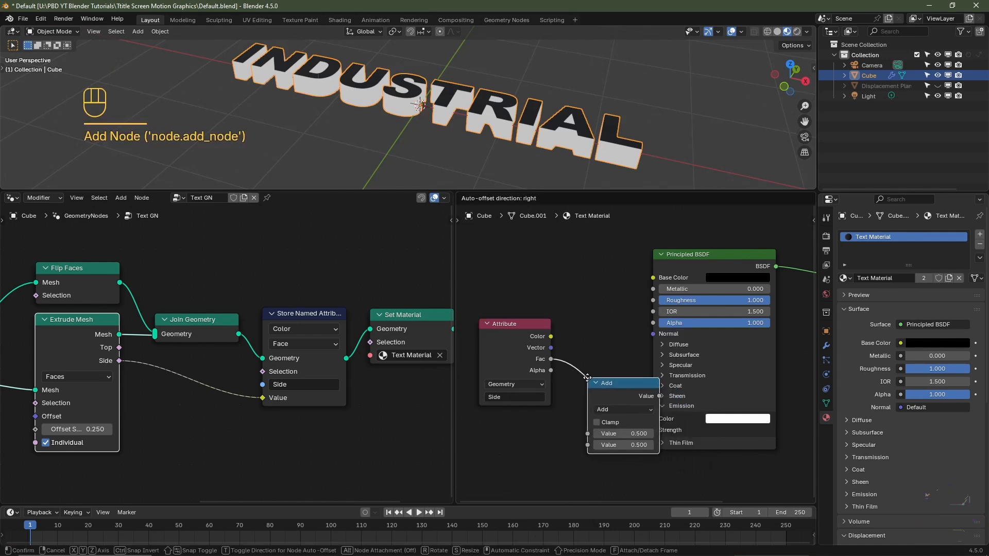
click(571, 364)
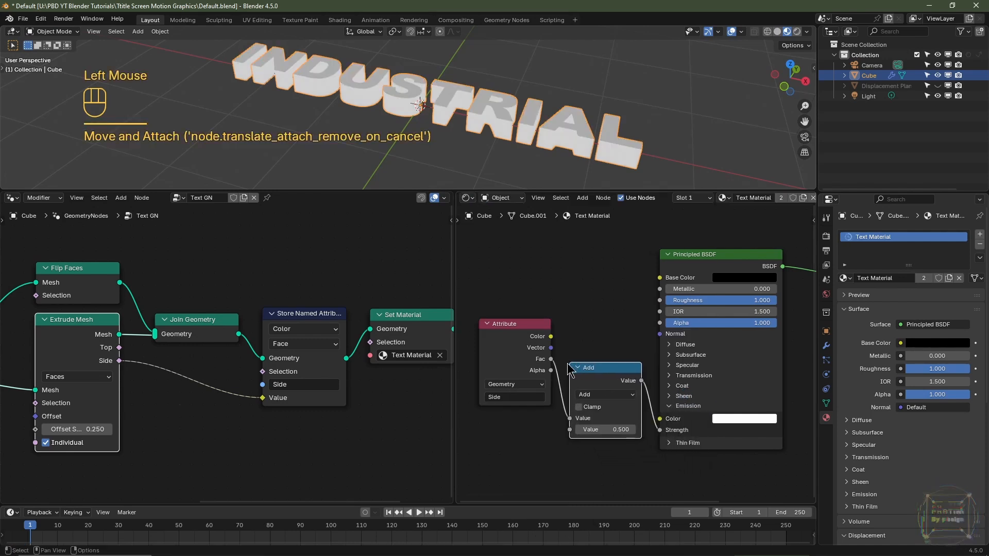
click(588, 396)
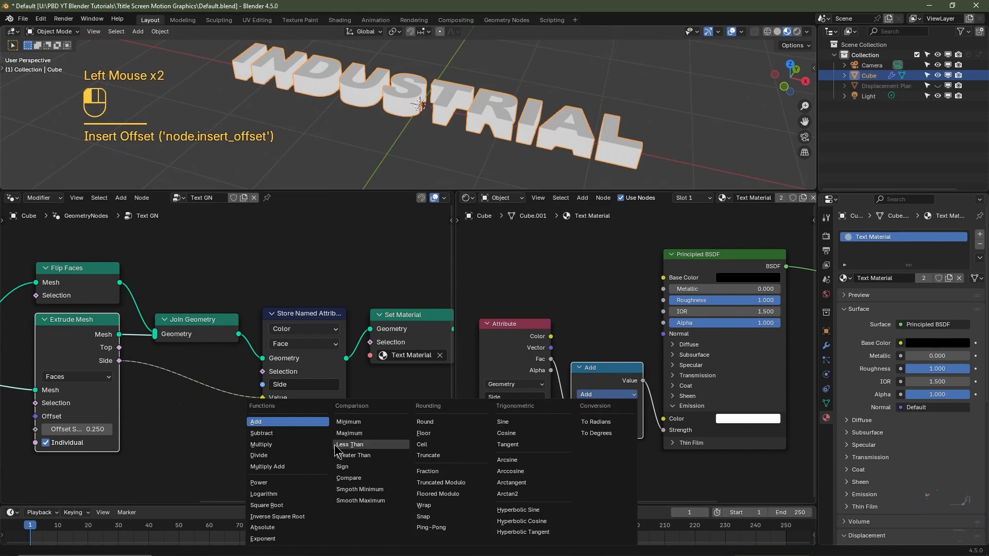
click(309, 453)
click(600, 430)
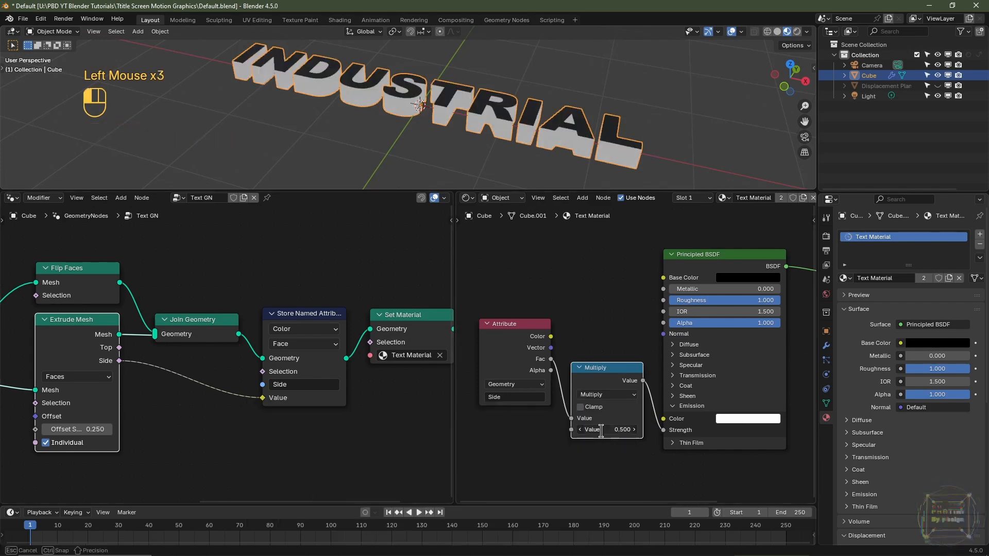
key(Return)
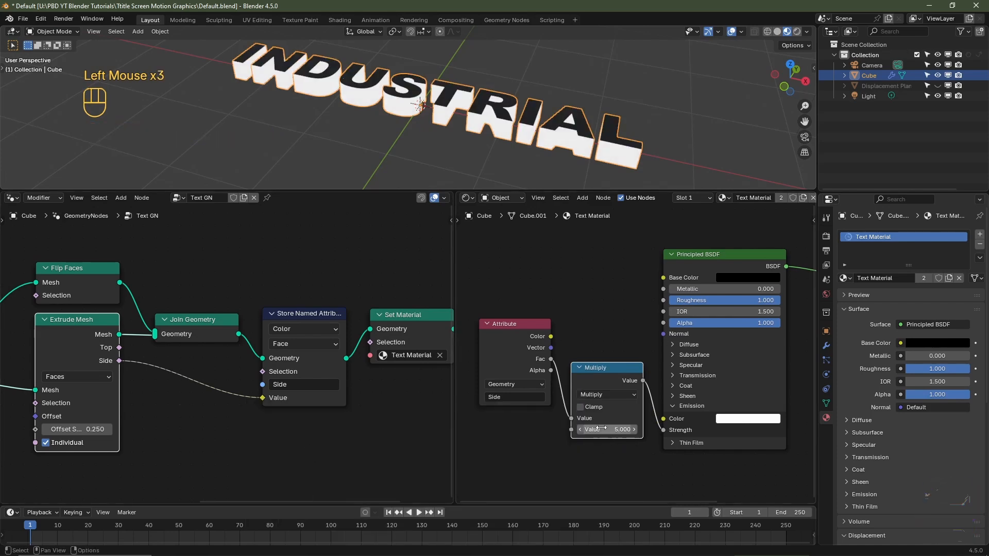
- Enlarge the 3D viewport above the two node editors and unhide the displacement plane
scroll(618, 355, down, 6)
drag(456, 358, 390, 359)
scroll(214, 365, down, 8)
drag(362, 282, 77, 418)
drag(129, 398, 103, 398)
middle_drag(155, 371, 216, 376)
drag(484, 191, 487, 330)
middle_drag(575, 118, 585, 148)
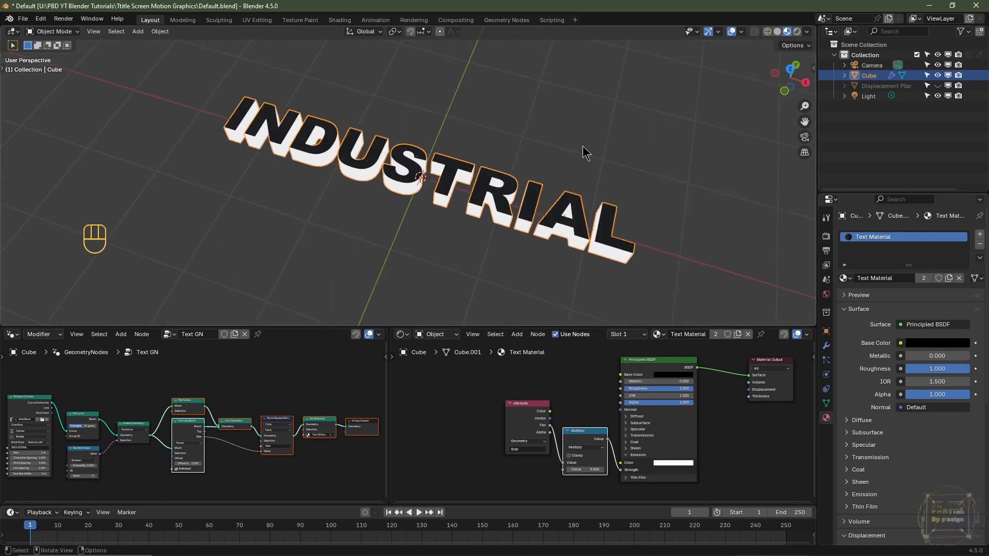
click(938, 86)
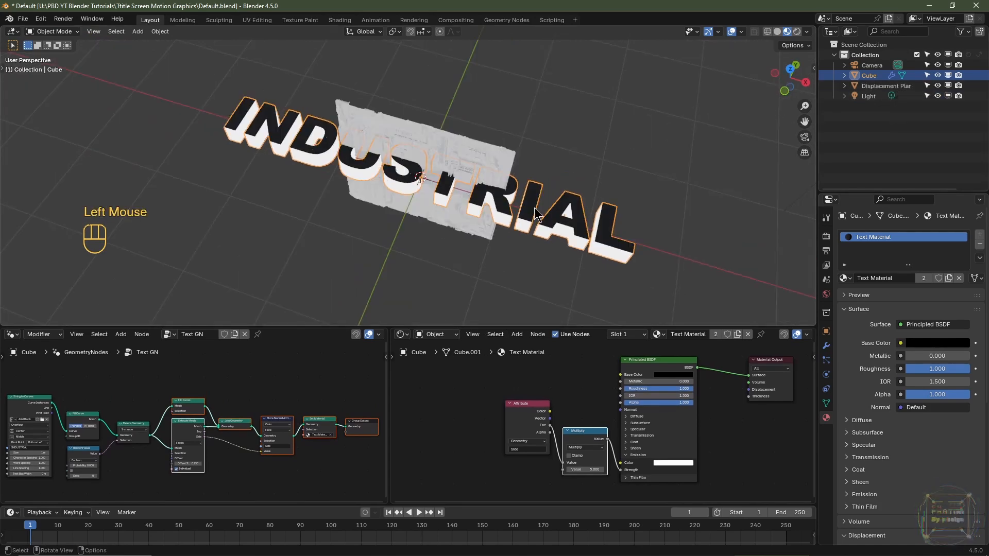
- Rotate the INDUSTRIAL text object 90 degrees about the X axis
click(536, 214)
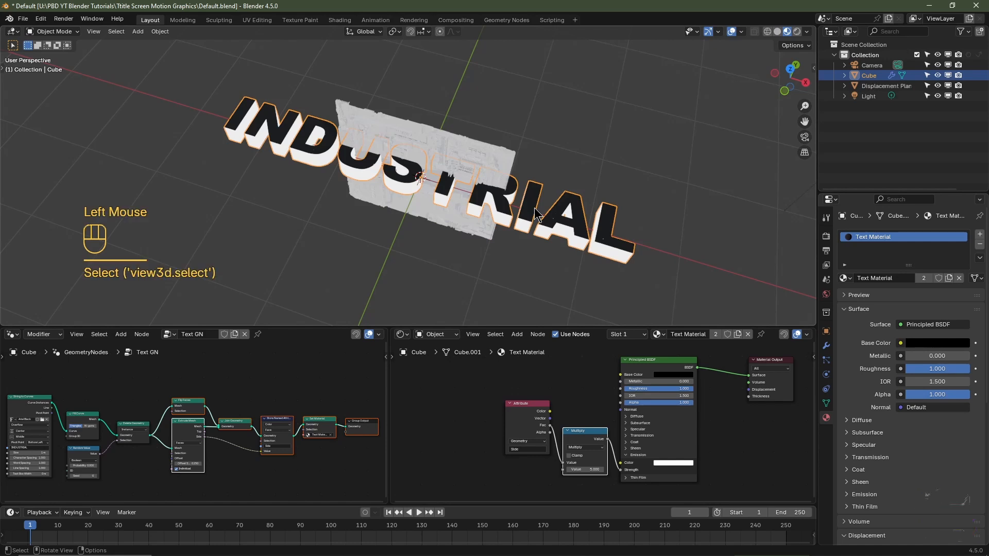
key(r)
key(x)
key(9)
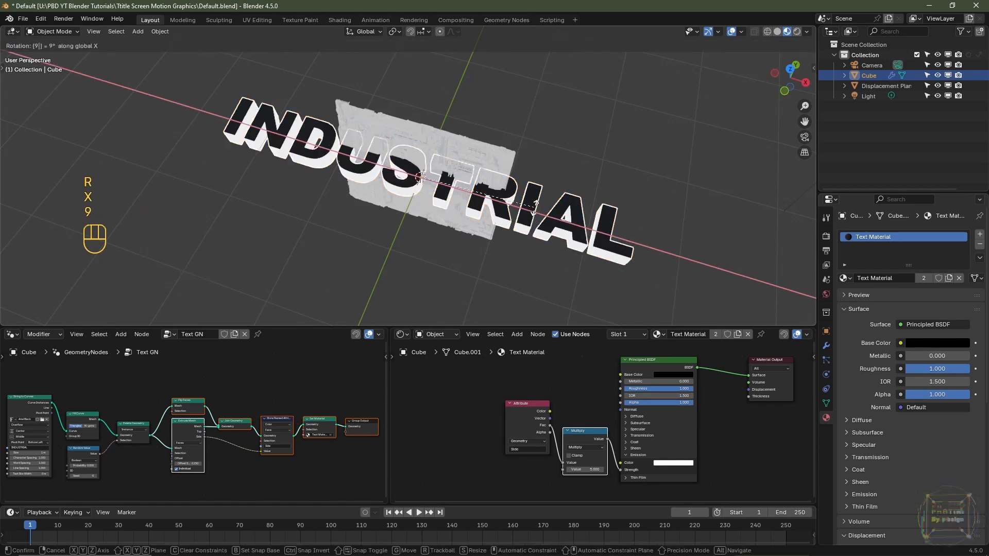
key(0)
key(Return)
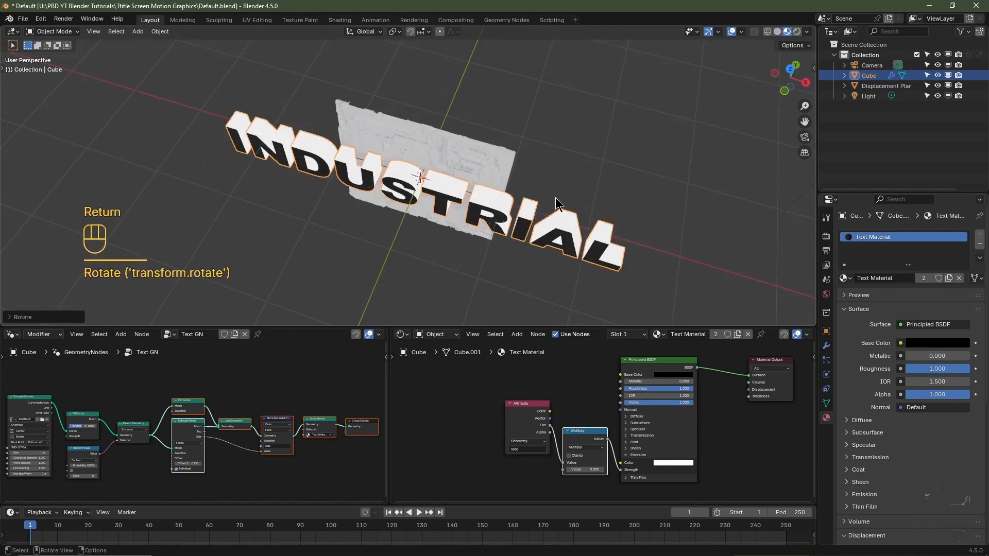
- Rename the Cube object as GN Text
double_click(873, 76)
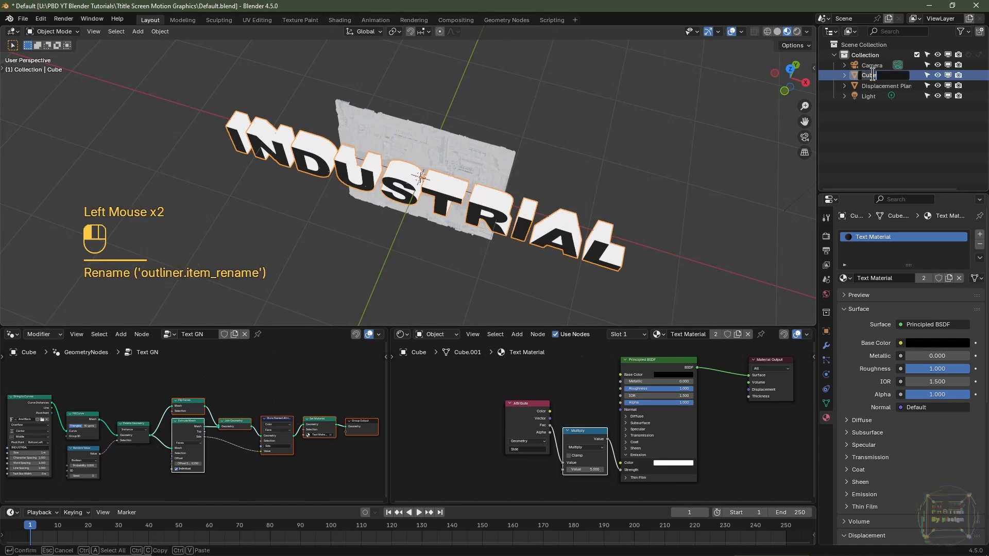
text(GN Text)
key(Return)
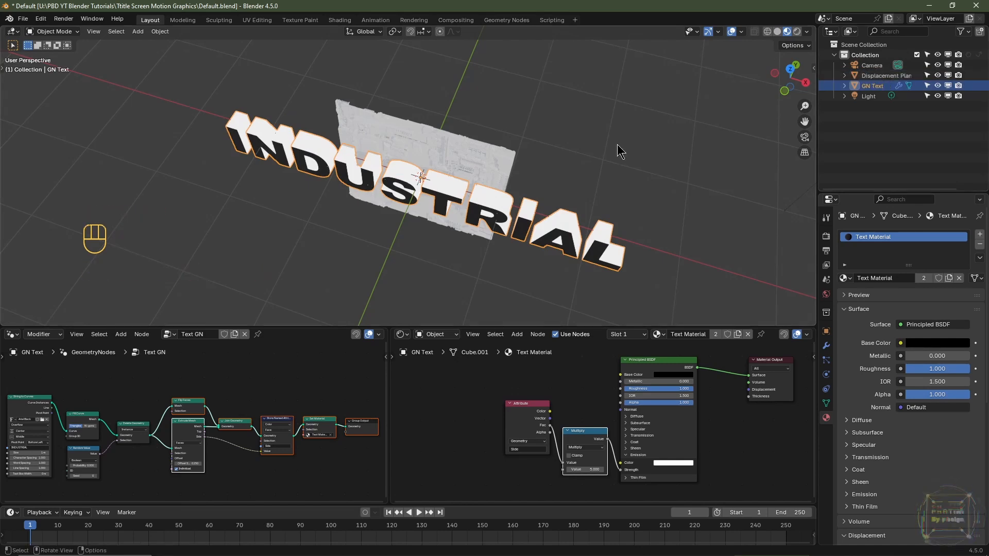
- Scale the INDUSTRIAL text down in front view by 0.2, then again by about 0.66
key(KP_1)
key(KP_Decimal)
scroll(562, 180, up, 7)
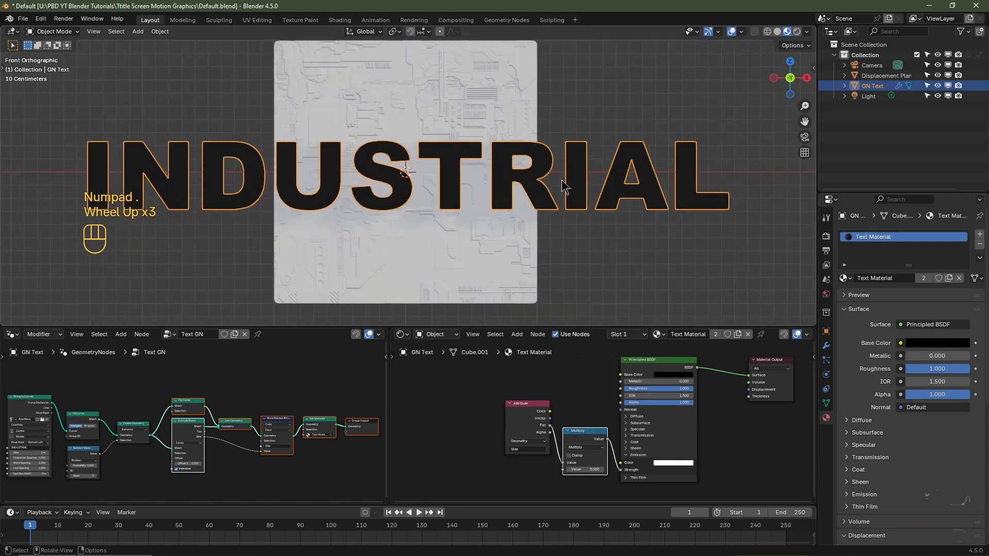
key(s)
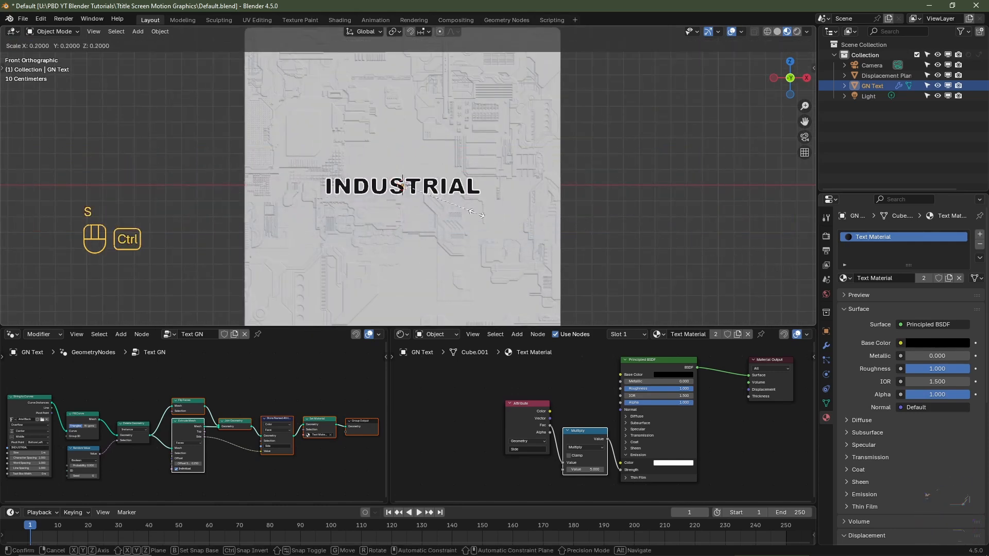
ctrl+click(519, 233)
scroll(519, 233, up, 4)
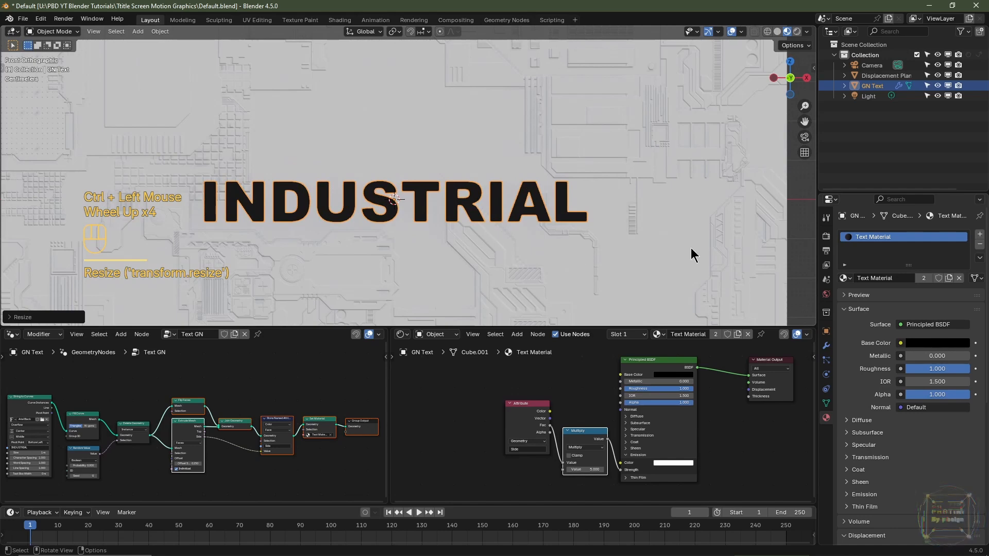
key(s)
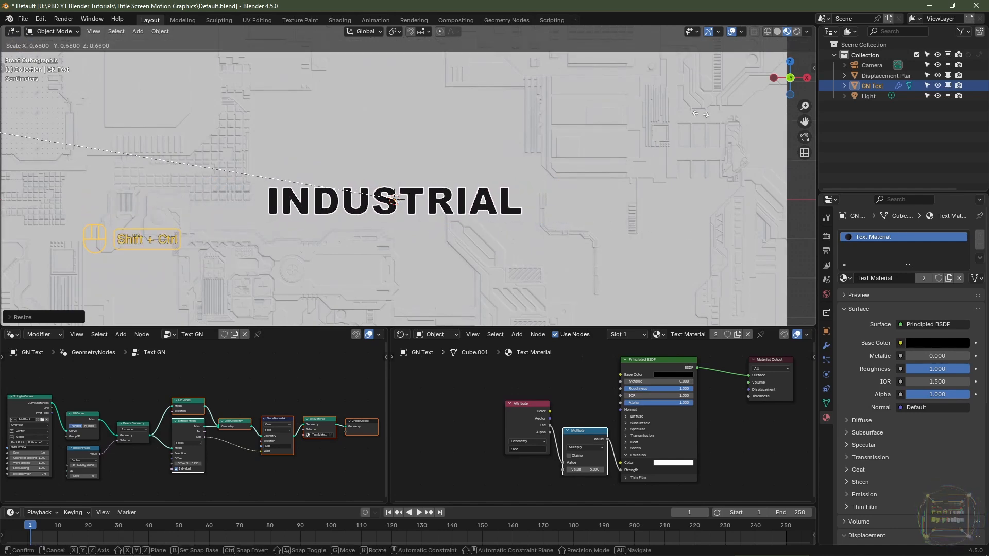
ctrl+shift+click(727, 128)
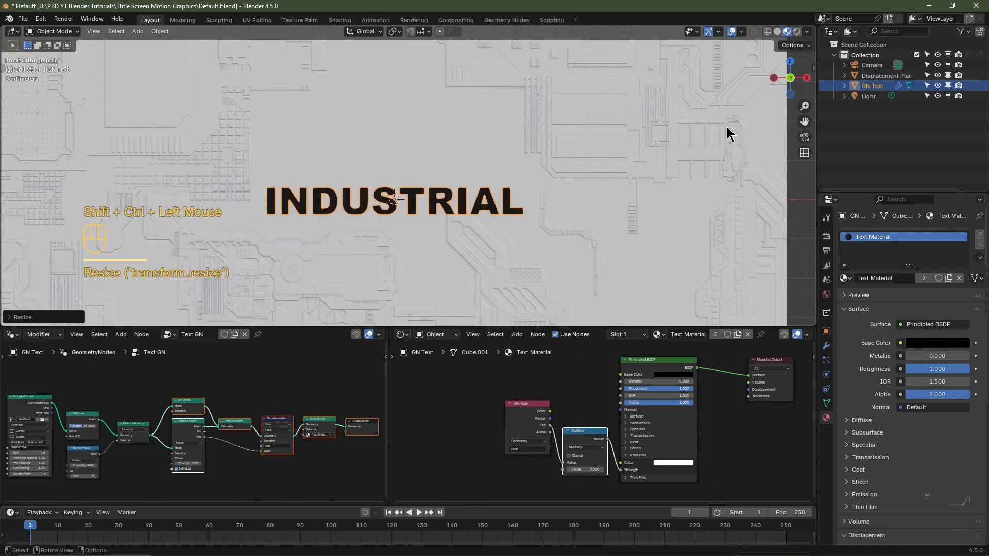
- Move the displacement plane down about 0.12 m in front view so its flat area sits behind the text
click(538, 158)
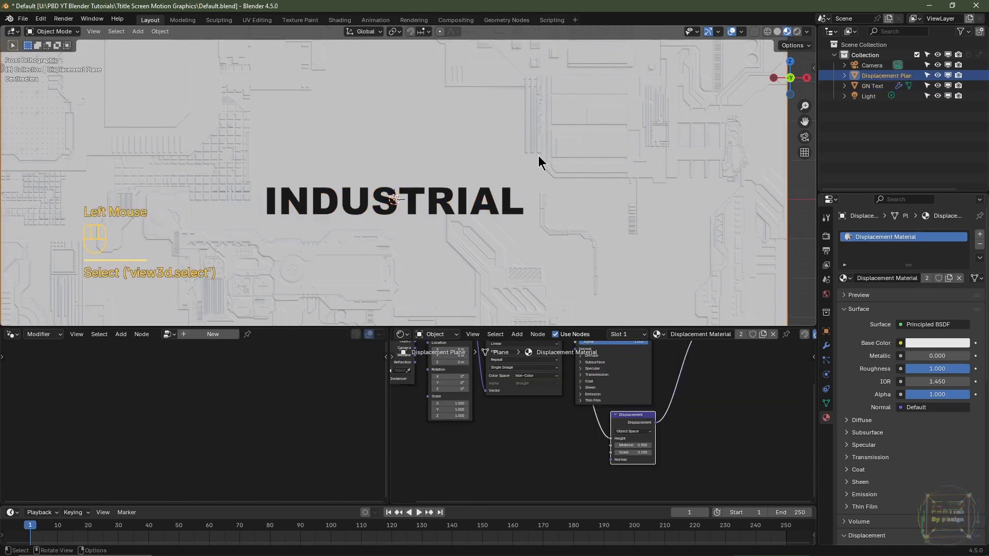
key(g)
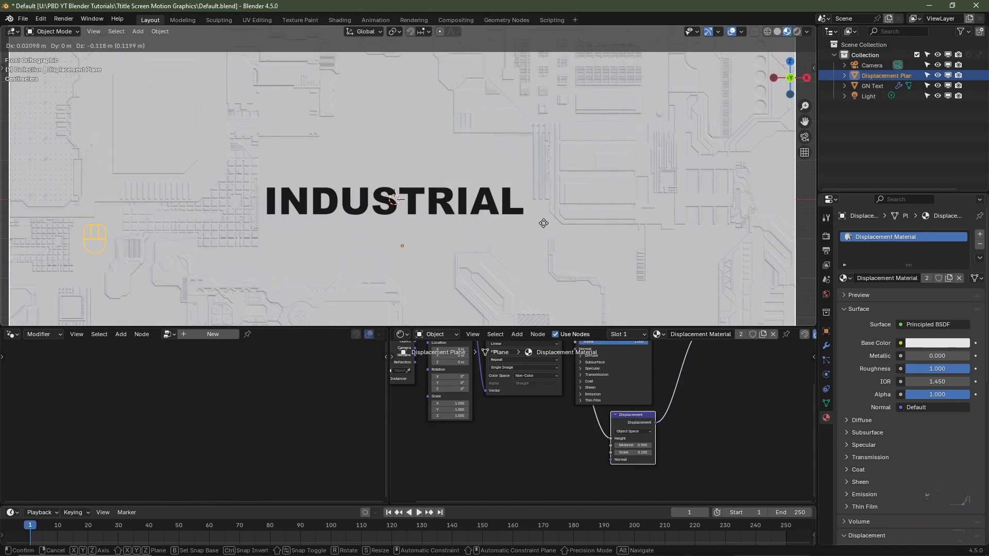
click(543, 223)
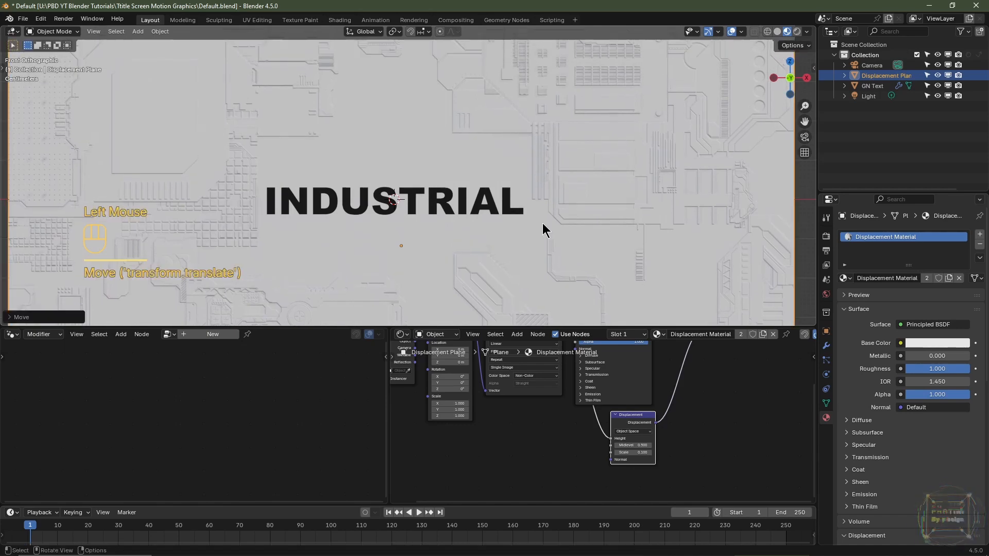
- Move the displacement plane along the Y axis by about -0.025 m, closer to the text
mouse_move(610, 181)
middle_down()
mouse_move(647, 186)
mouse_move(603, 191)
middle_up()
scroll(583, 210, up, 3)
middle_drag(629, 224, 608, 266)
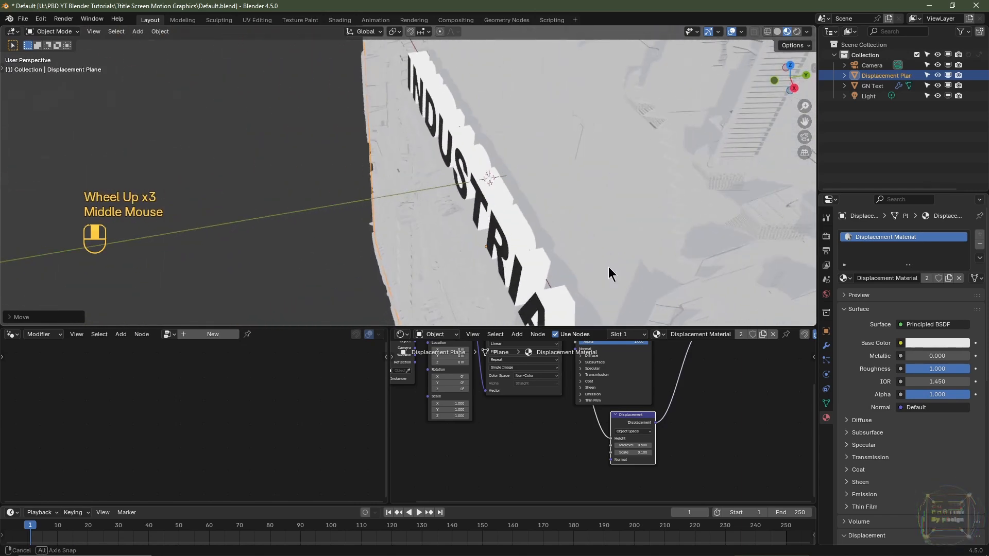
shift+right_click(690, 210)
key(g)
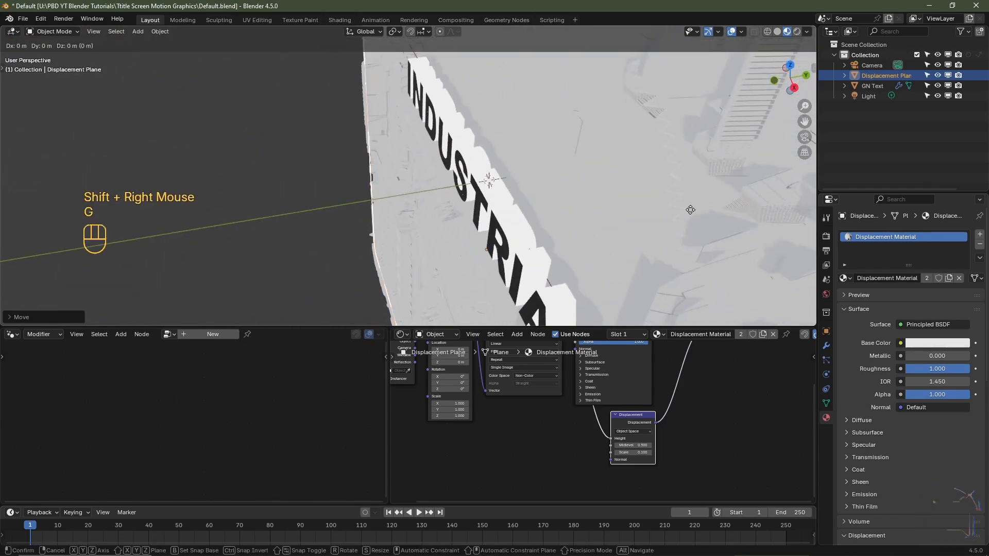
key(y)
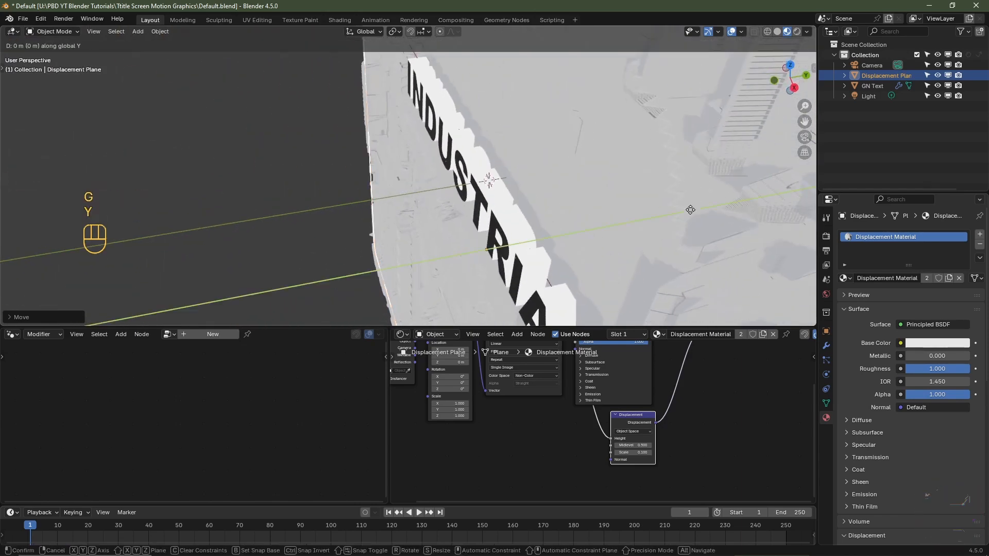
key(shift)
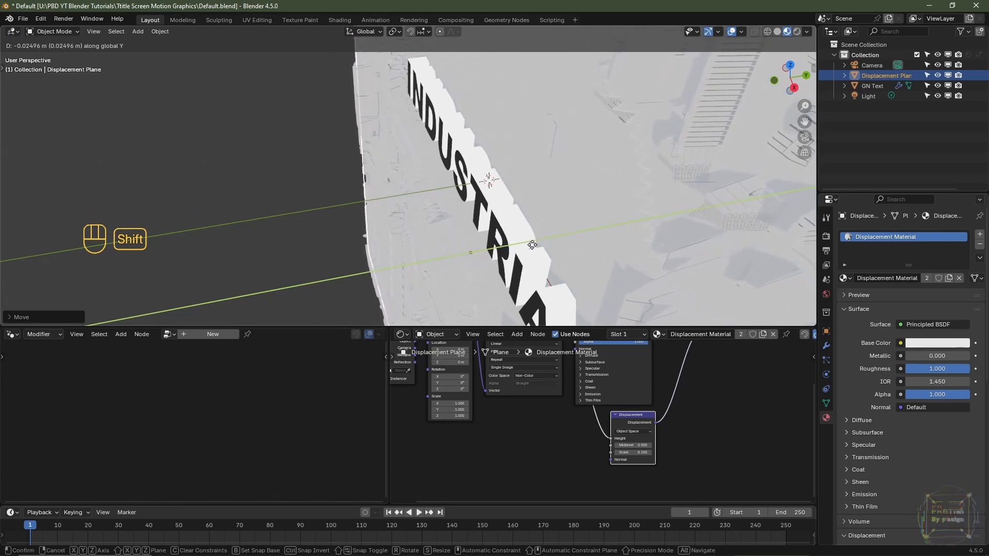
click(524, 246)
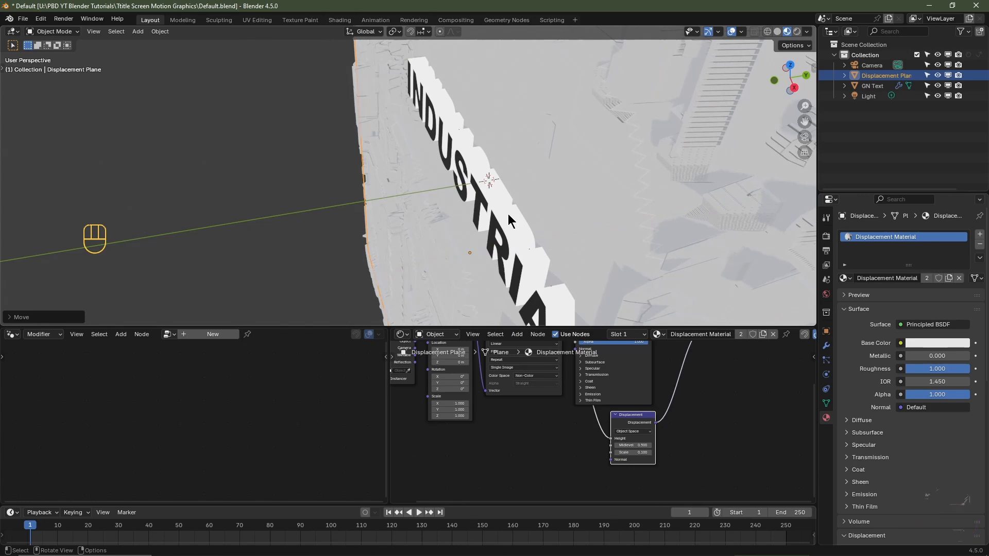
- Frame the INDUSTRIAL text in front view and align the camera to that view
key(KP_1)
key(KP_Decimal)
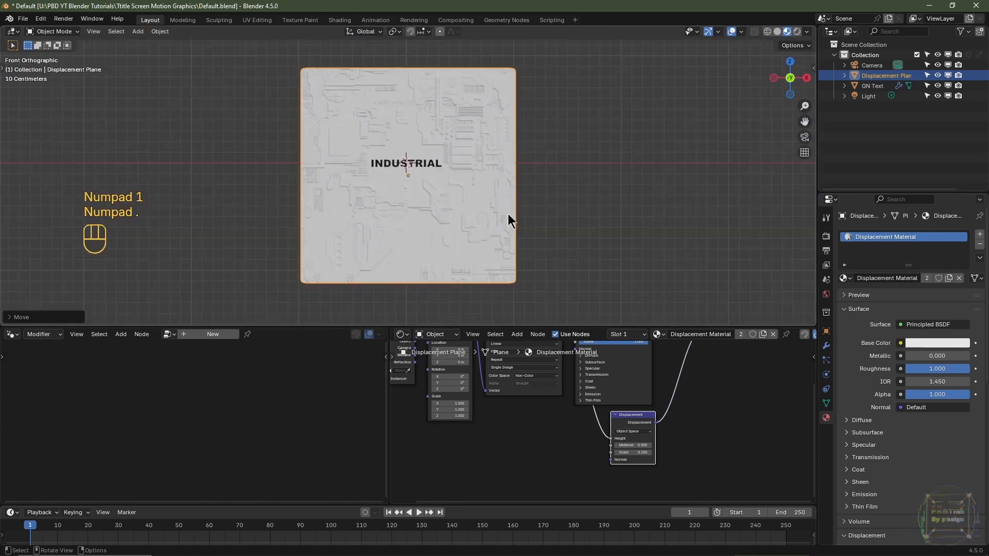
click(419, 167)
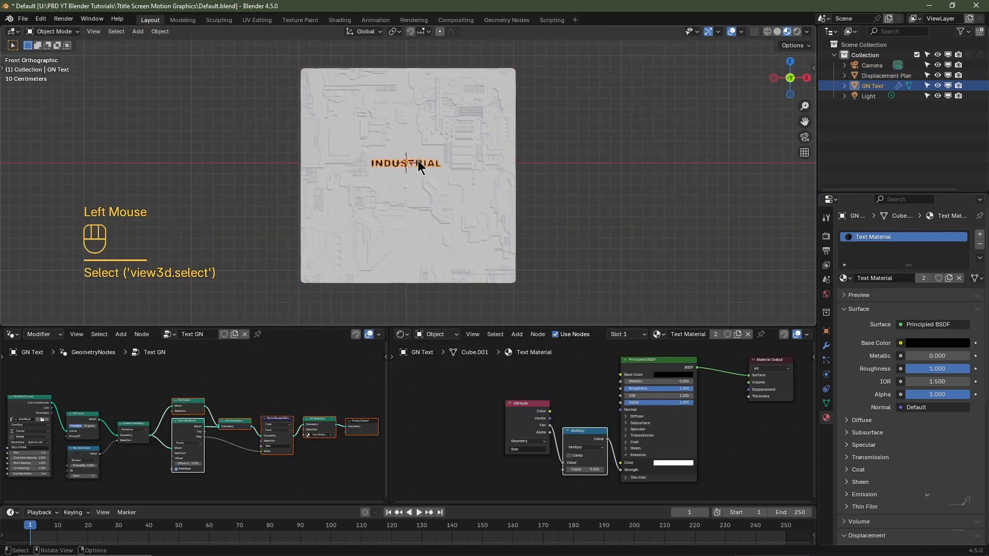
key(KP_Decimal)
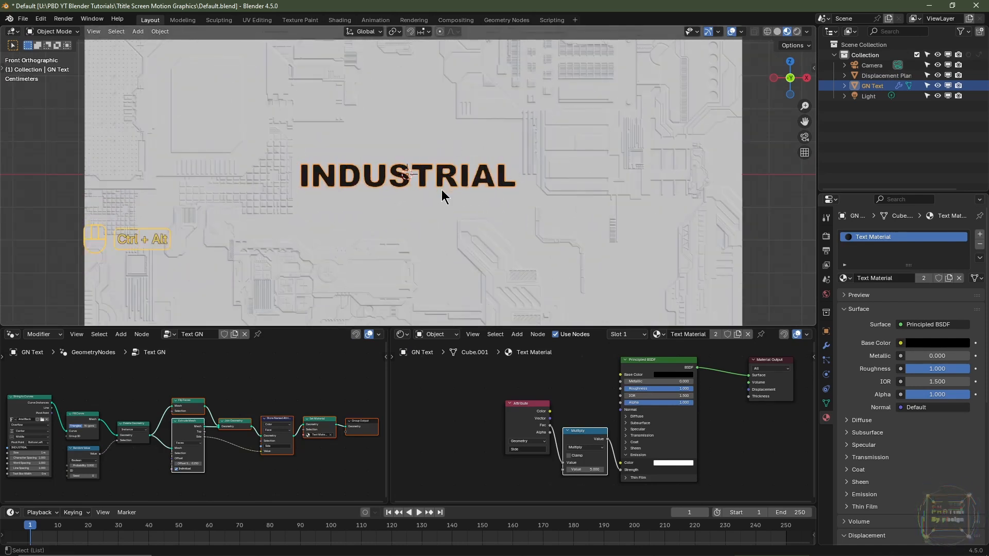
key(ctrl+alt+KP_0)
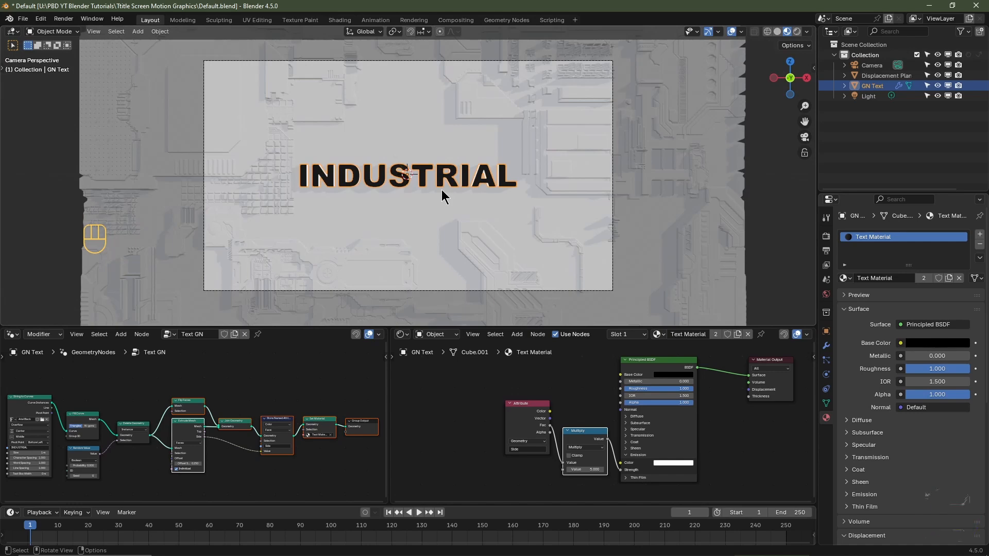
- Set the camera's X and Z location to 0 m
click(866, 65)
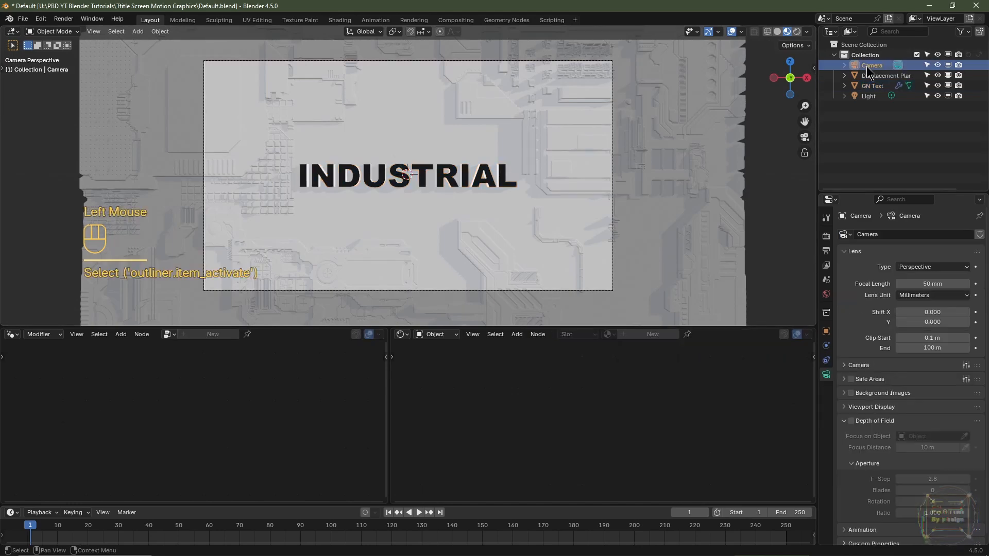
click(826, 332)
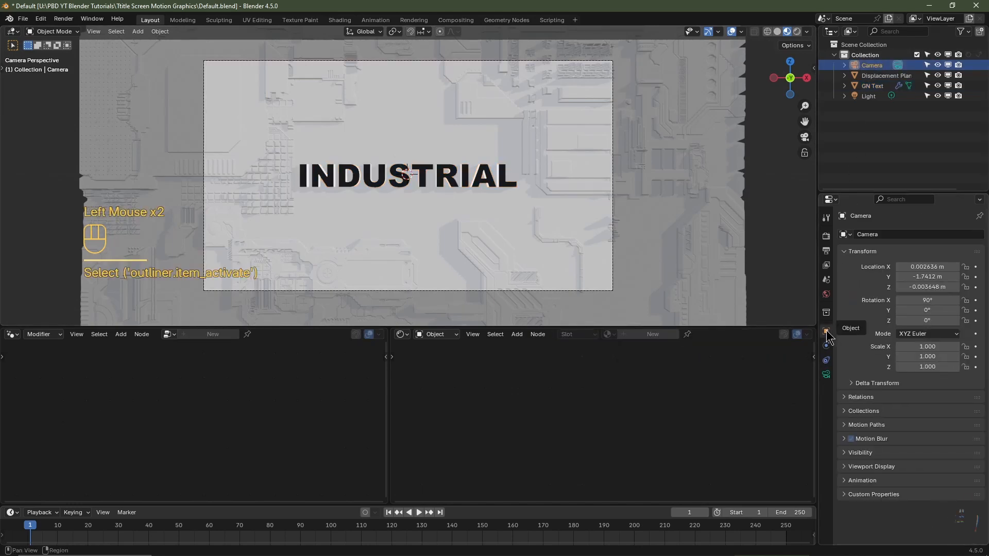
click(918, 266)
text(0)
key(Tab)
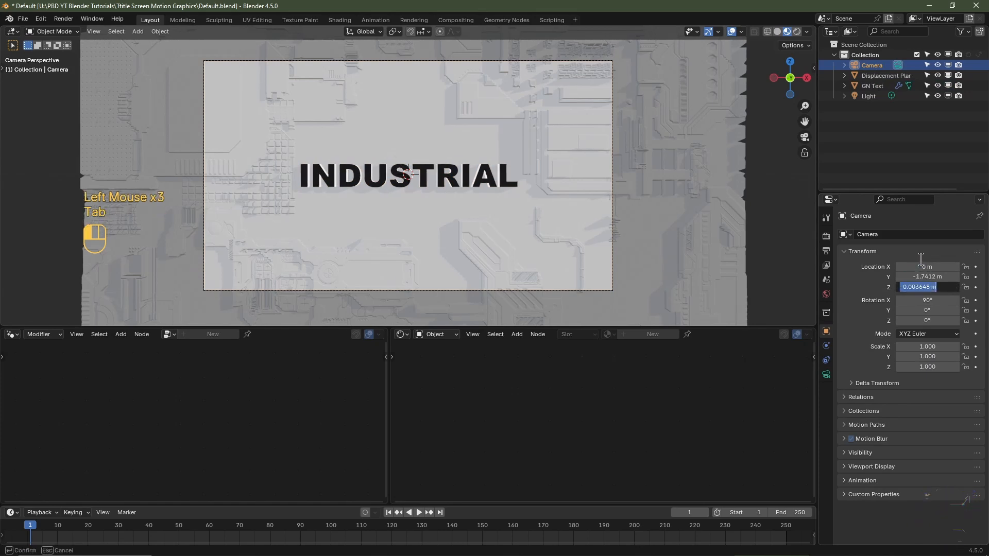
text(0)
key(Return)
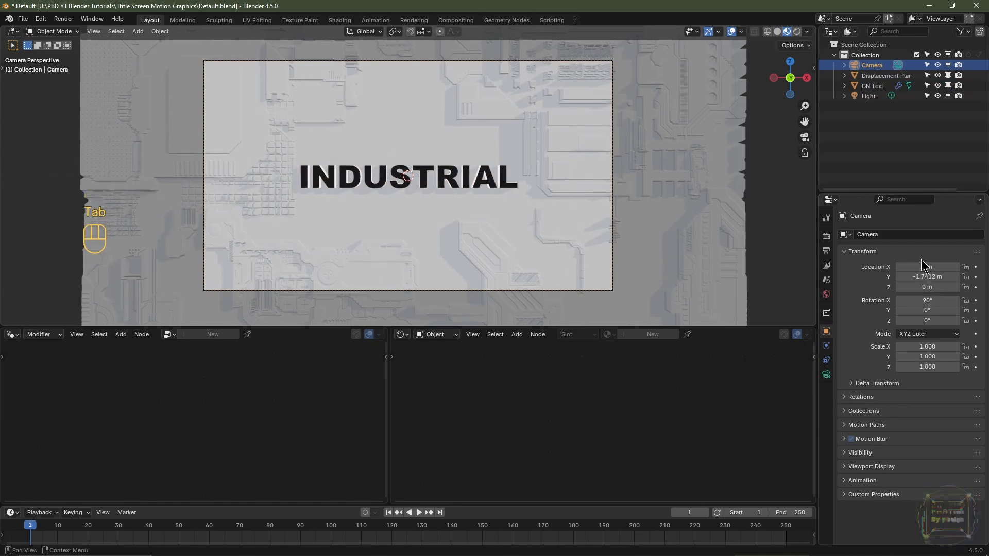
- Set the camera's focal length to 24 mm
click(826, 375)
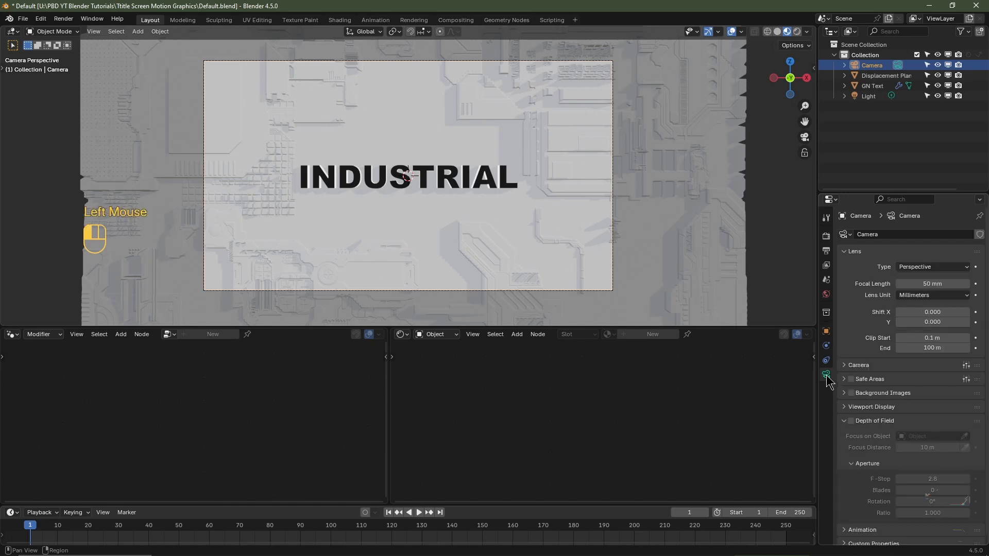
double_click(936, 282)
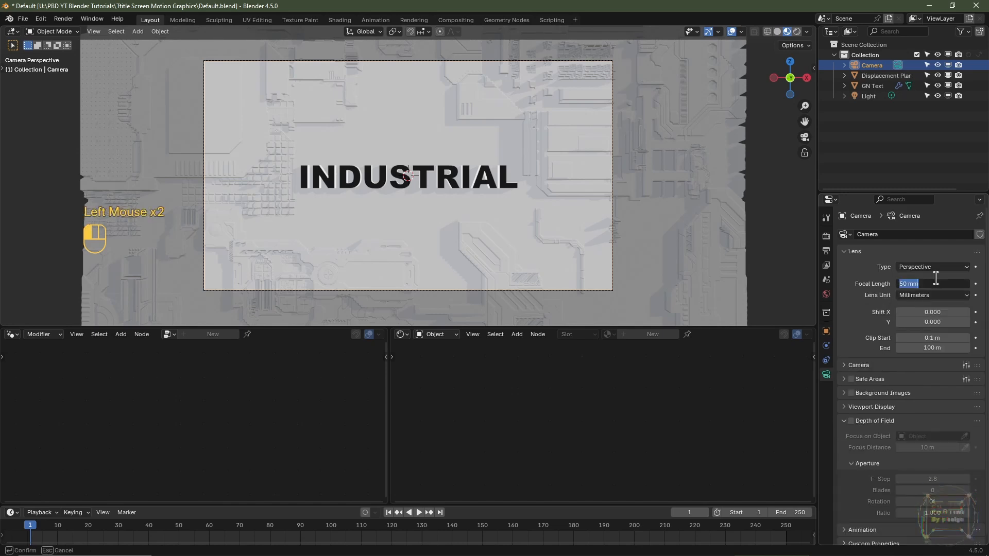
text(24)
key(Return)
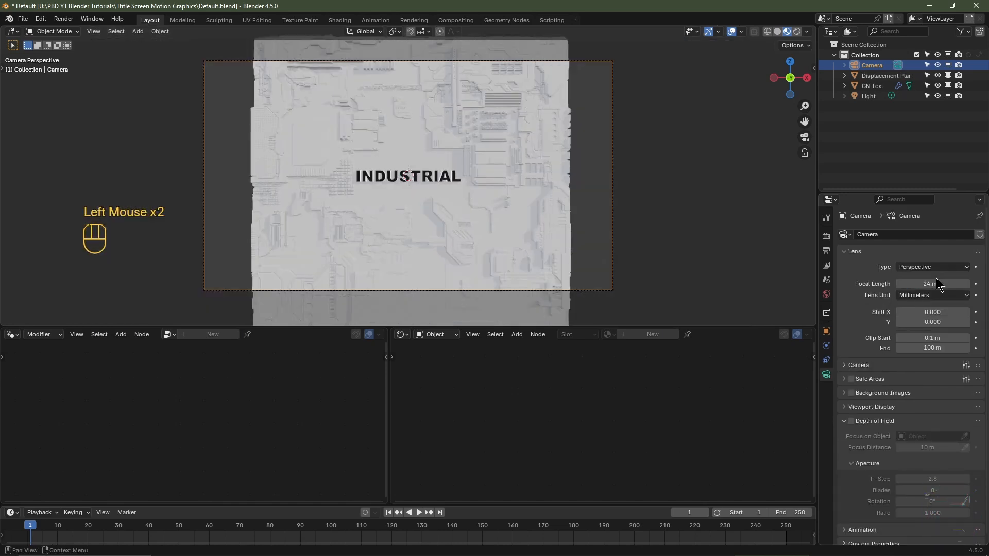
- Bring the camera closer to the text by setting its Y location to -0.9 m
click(827, 331)
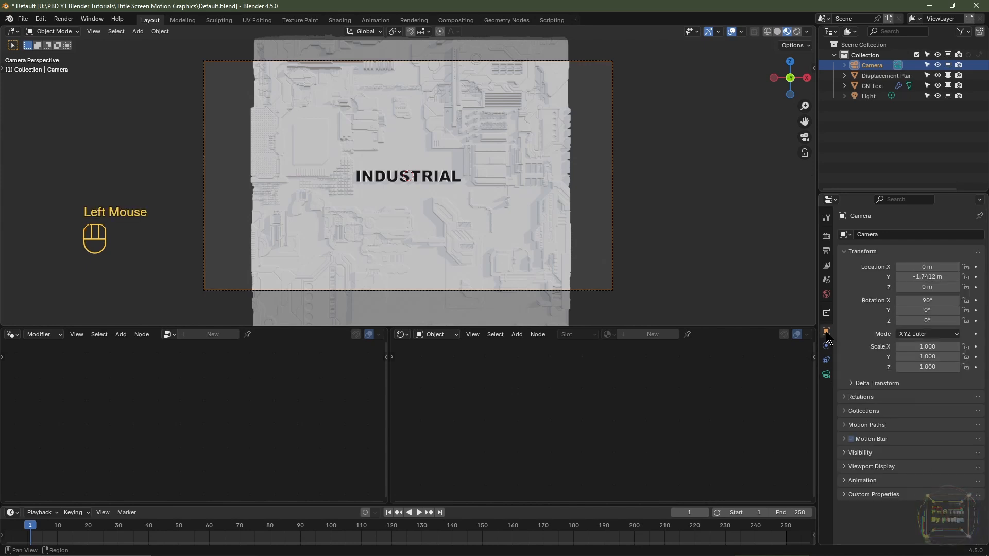
ctrl+click(827, 331)
drag(907, 277, 977, 277)
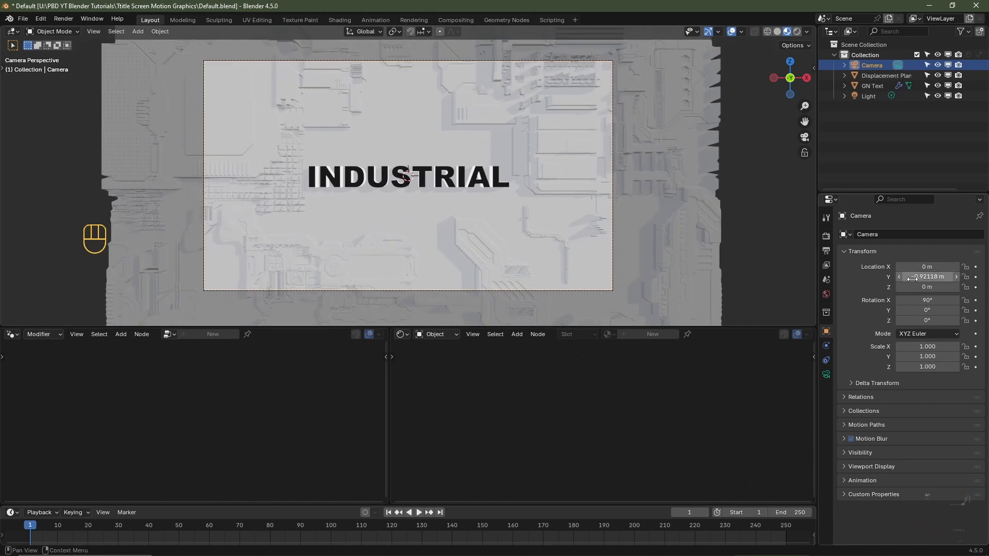
click(919, 276)
text(-0)
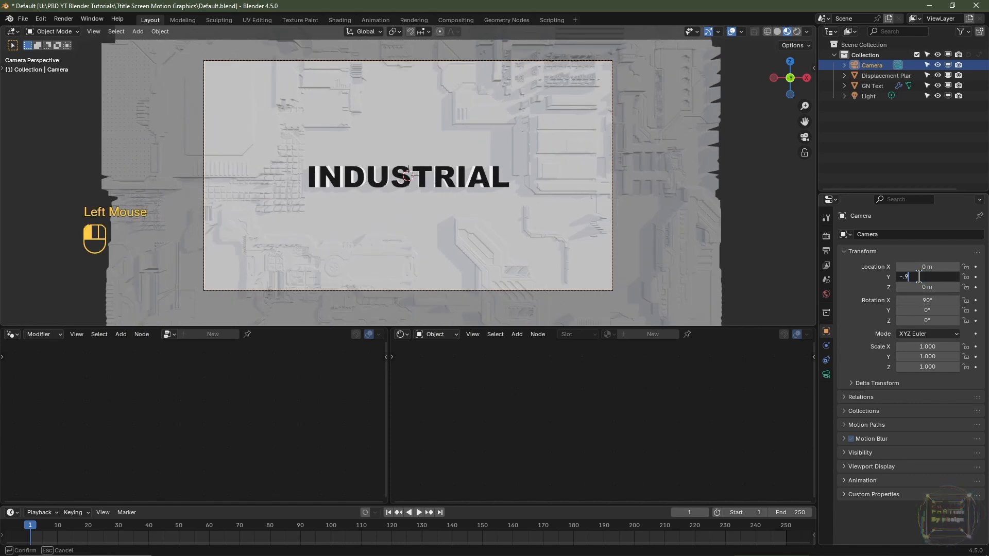
text(.9)
key(Return)
- Delete the default light from the scene
middle_drag(680, 175, 644, 180)
scroll(624, 186, down, 4)
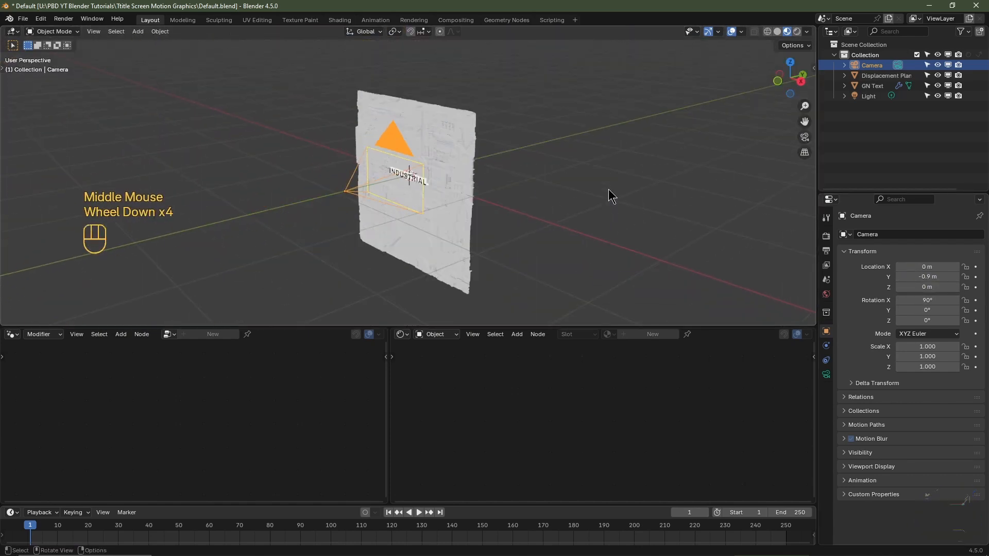
scroll(609, 193, down, 5)
click(453, 111)
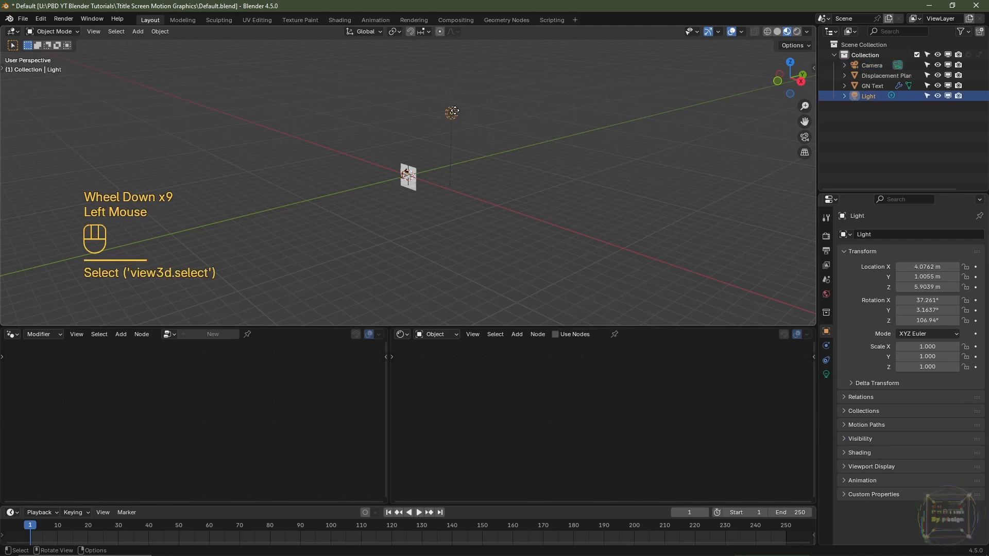
key(Delete)
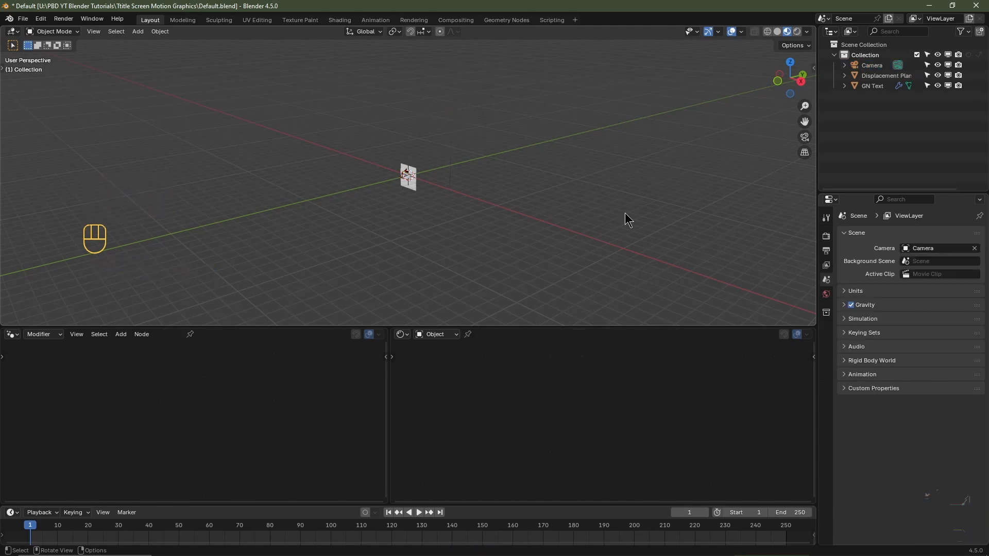
- Set the world background strength to 0 and show the camera view in rendered shading
click(827, 294)
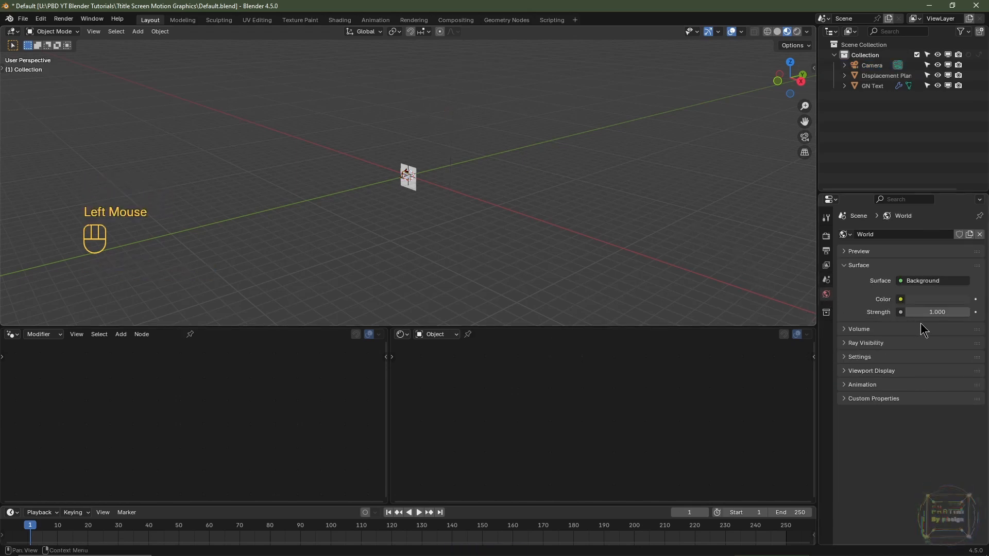
double_click(933, 310)
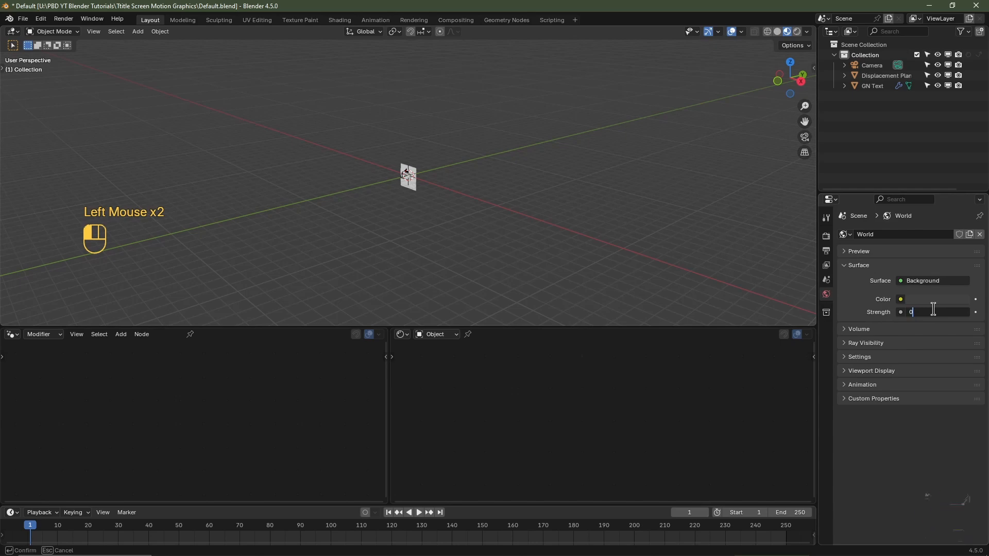
key(Return)
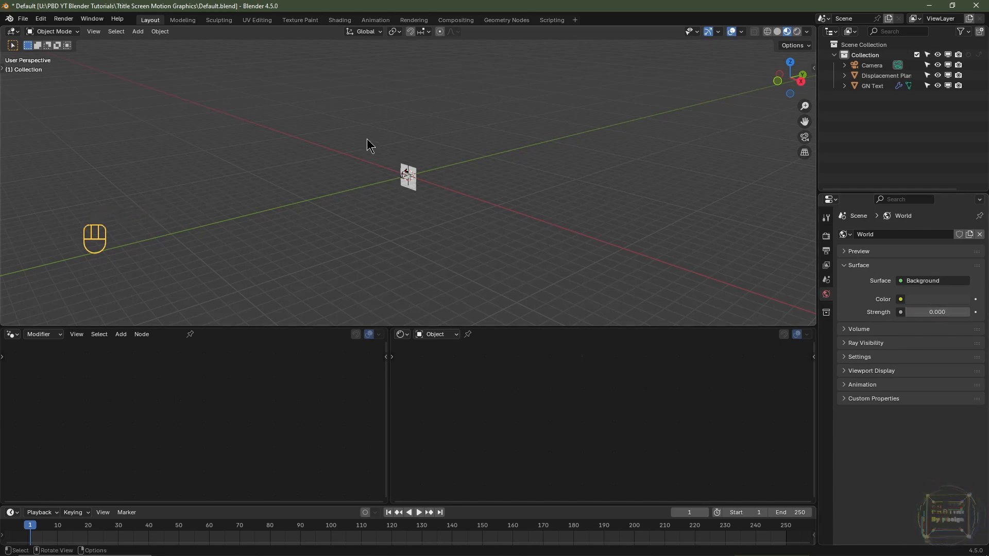
key(KP_0)
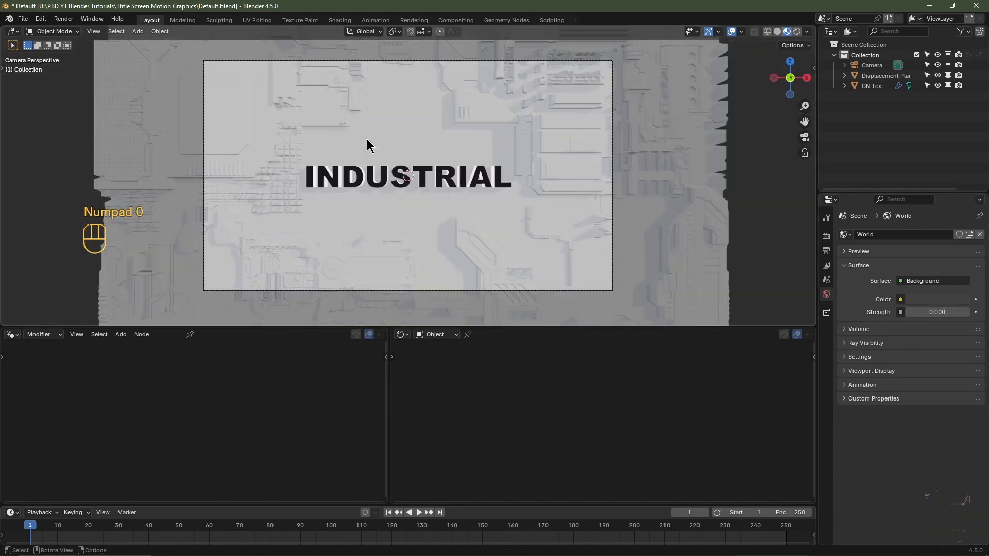
click(797, 32)
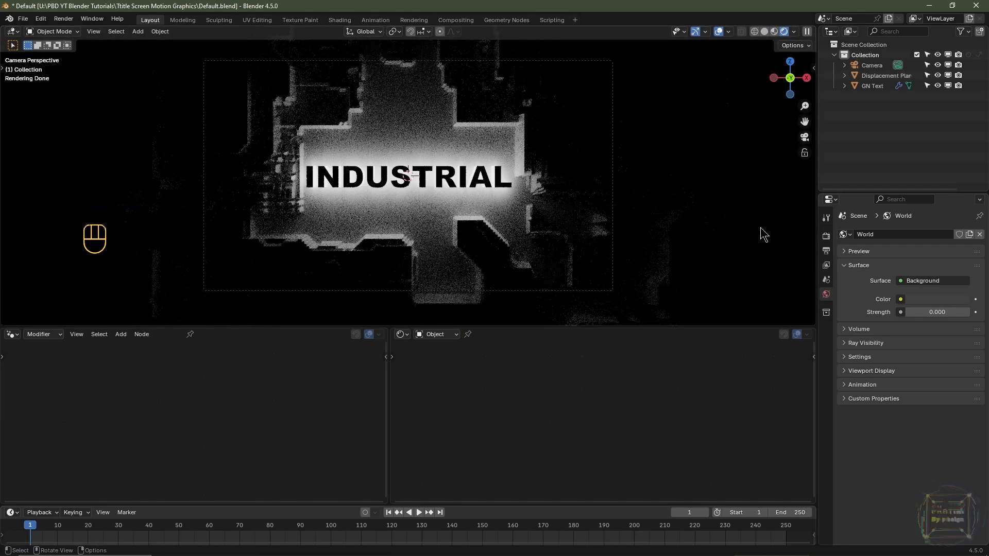
- Enable Render Region for the output and set the frame rate to 30 fps
click(827, 251)
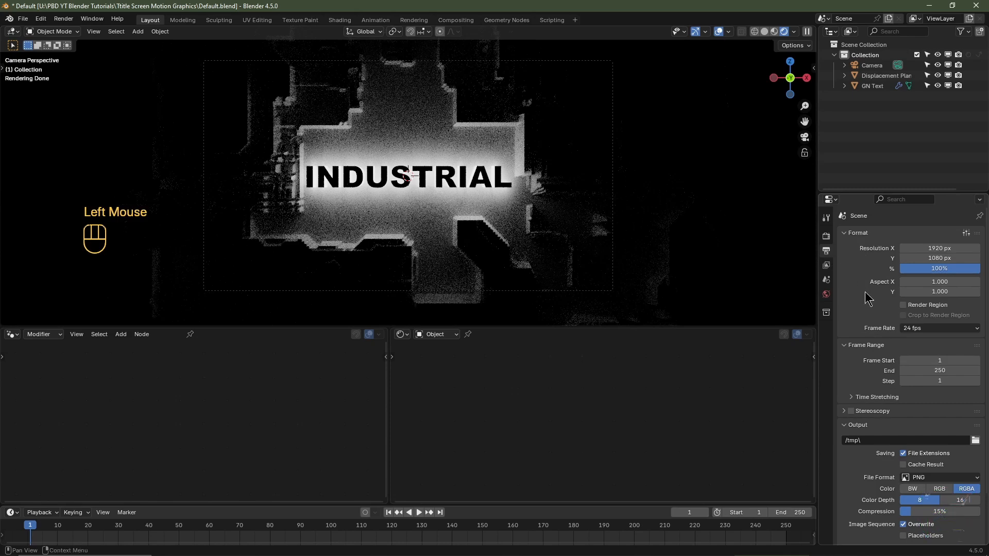
click(903, 306)
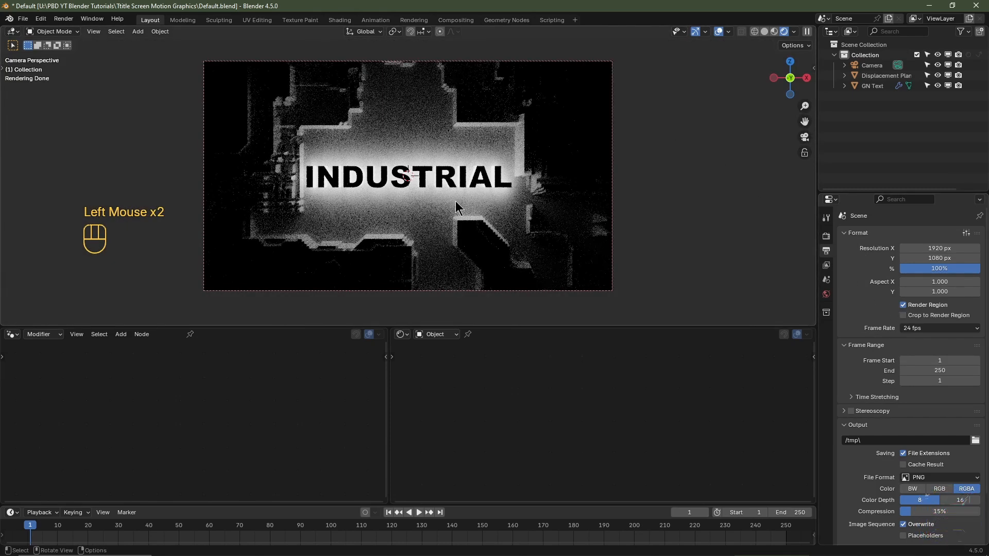
click(912, 328)
click(917, 437)
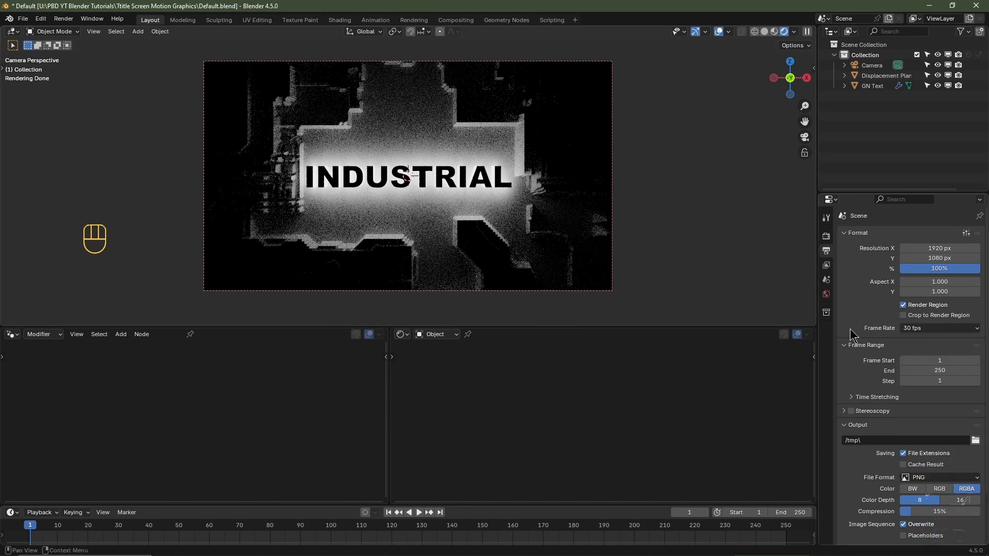
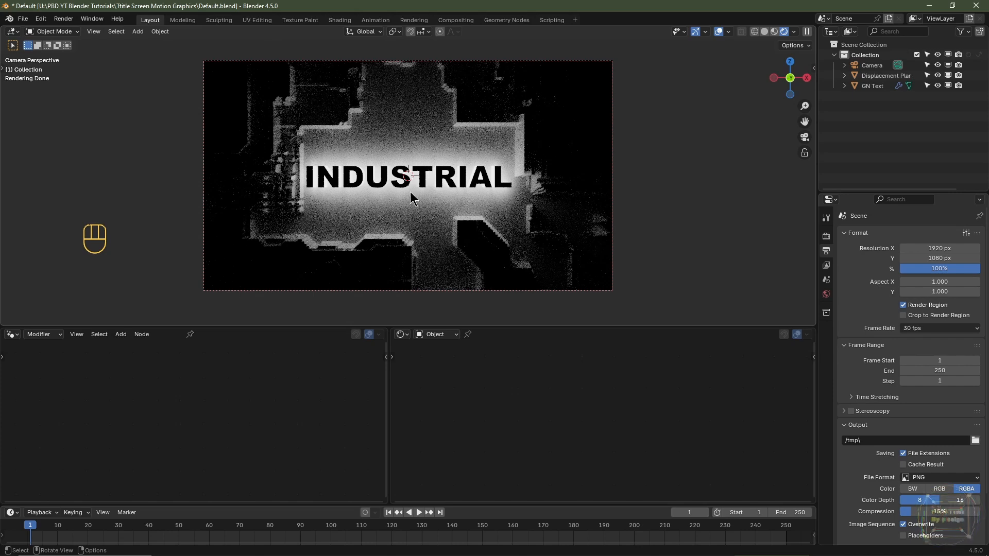
- Switch the viewport to material preview shading and add an area light at the world origin
click(774, 31)
middle_drag(692, 167, 457, 207)
key(shift+c)
scroll(496, 198, up, 2)
key(shift+a)
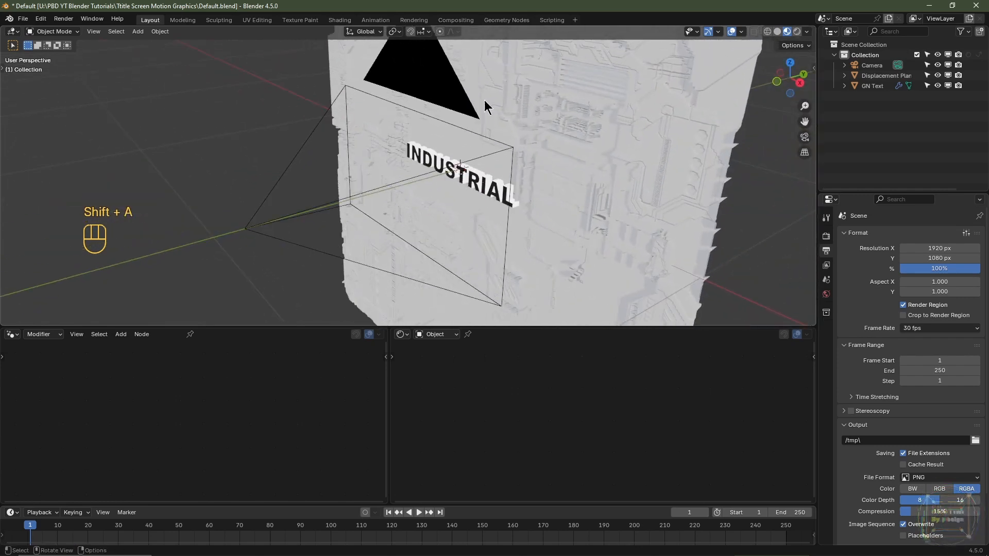
mouse_move(449, 188)
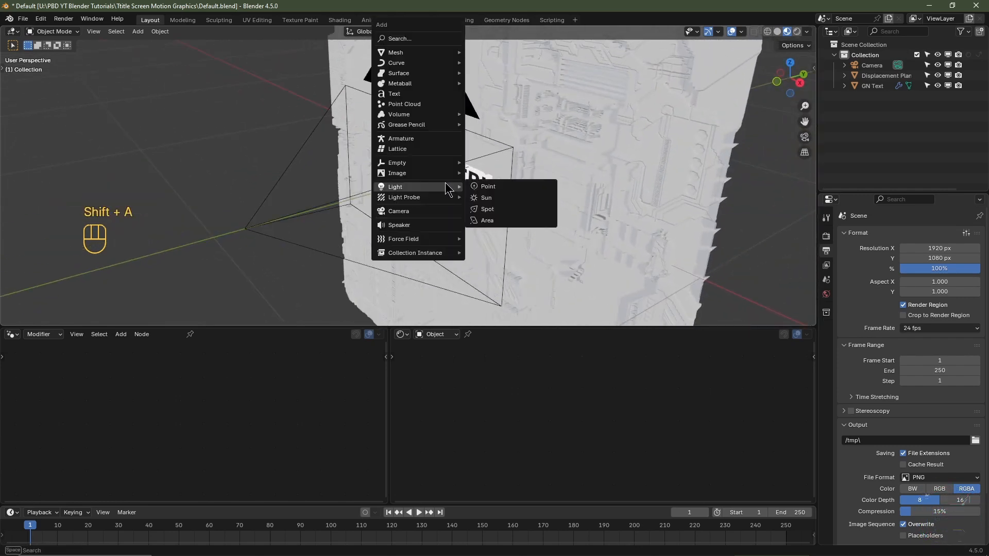
click(491, 220)
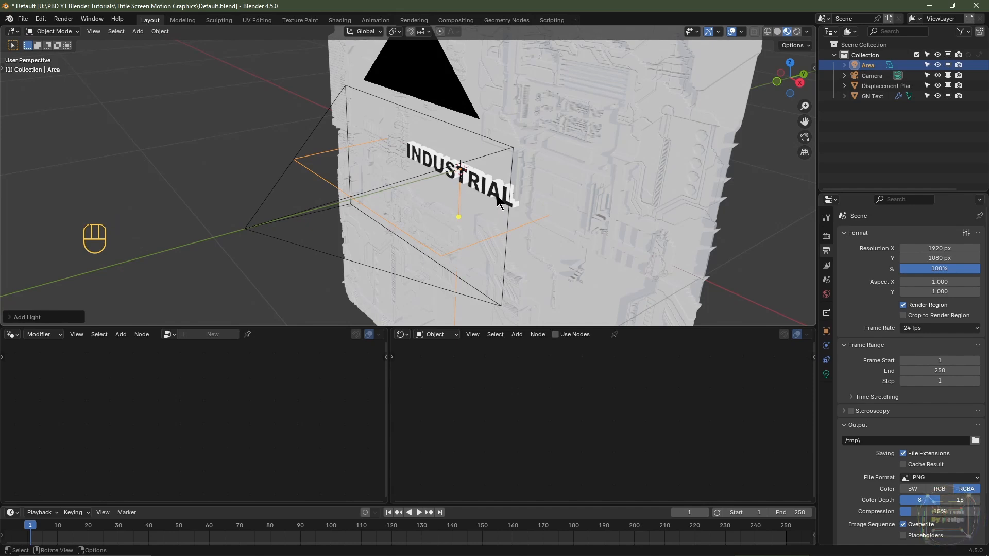
- In the right side view, move the area light -0.1 m along Y and 0.9 m up along Z
key(KP_3)
scroll(498, 201, down, 2)
ctrl+right_click(497, 318)
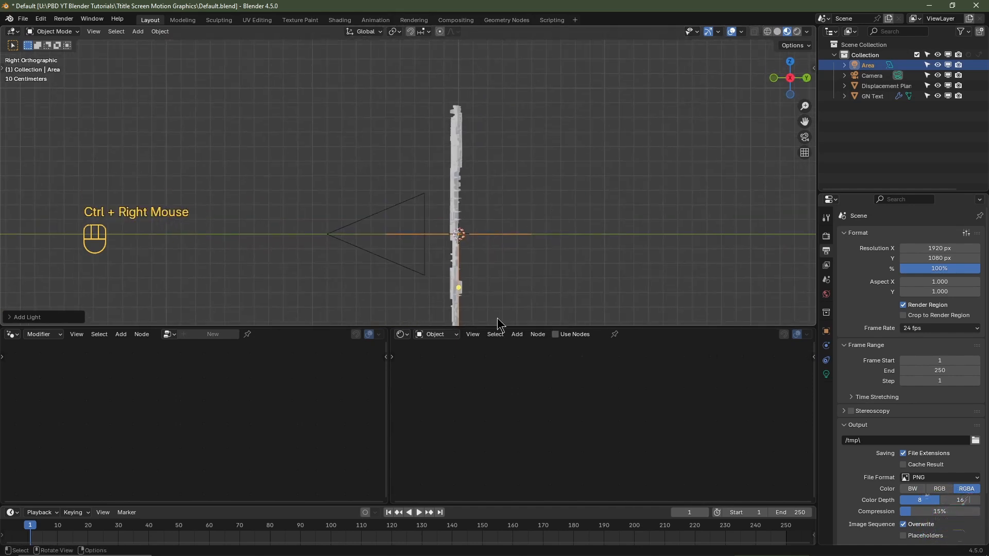
key(g)
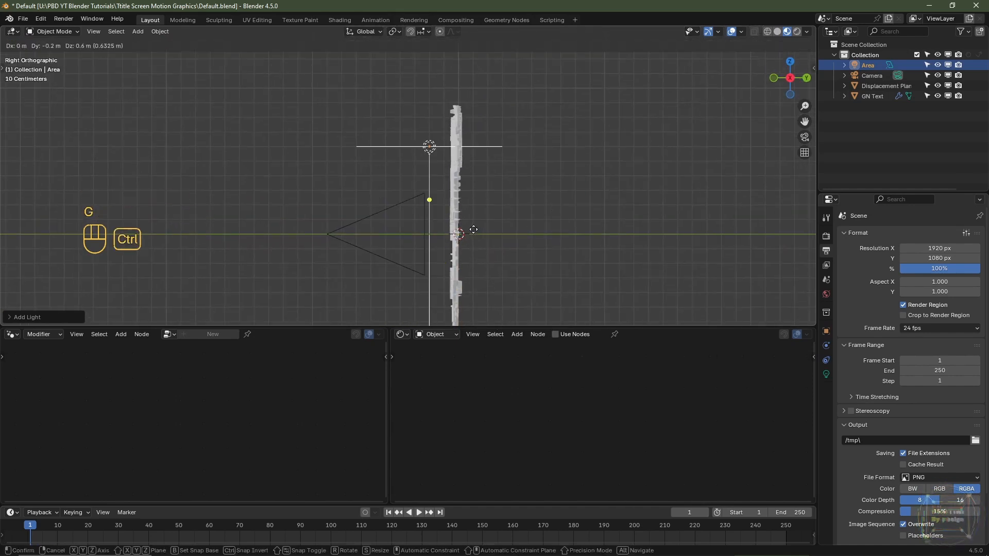
ctrl+click(484, 182)
- Rotate the area light 10° about the X axis so it tilts toward the displaced plane
scroll(490, 196, up, 2)
shift+middle_drag(605, 181, 525, 229)
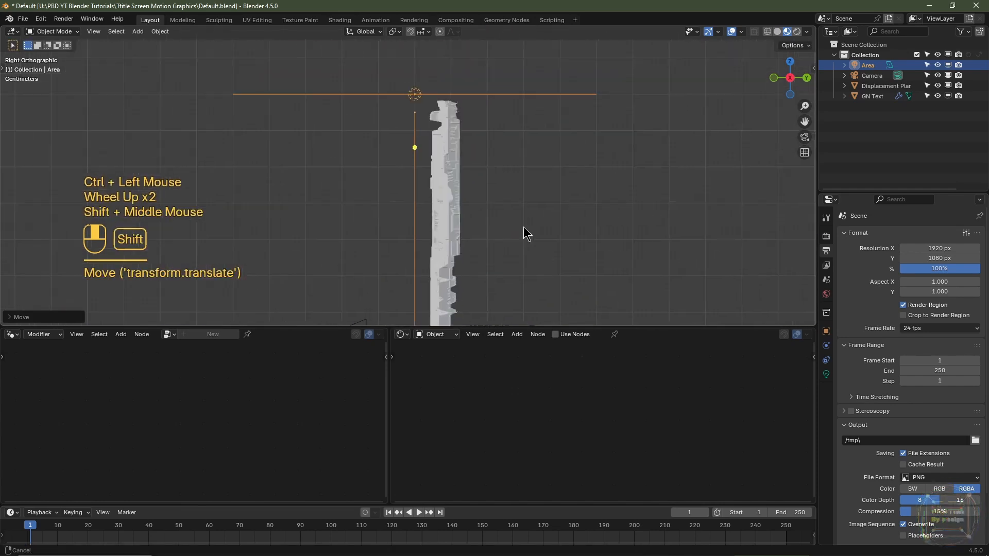
key(r)
key(ctrl)
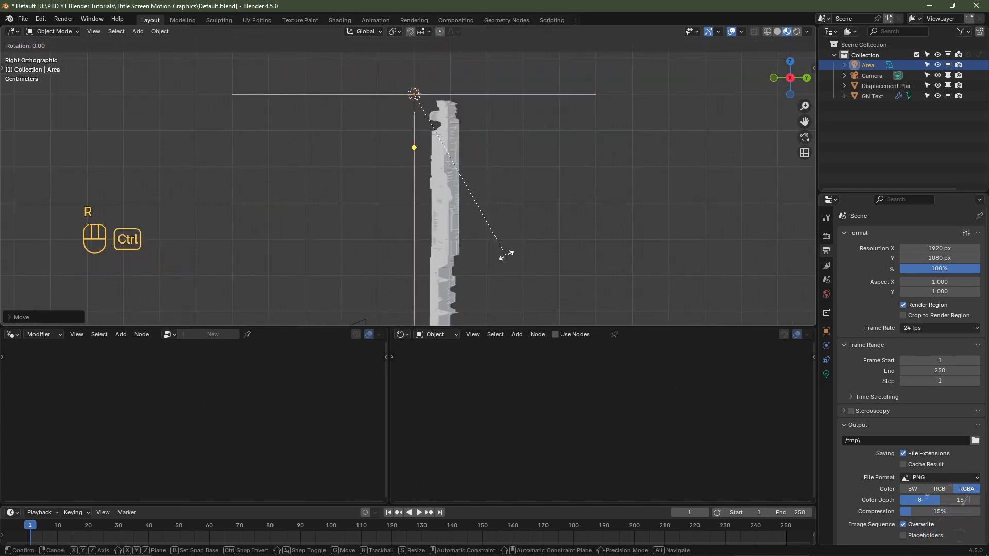
ctrl+click(529, 238)
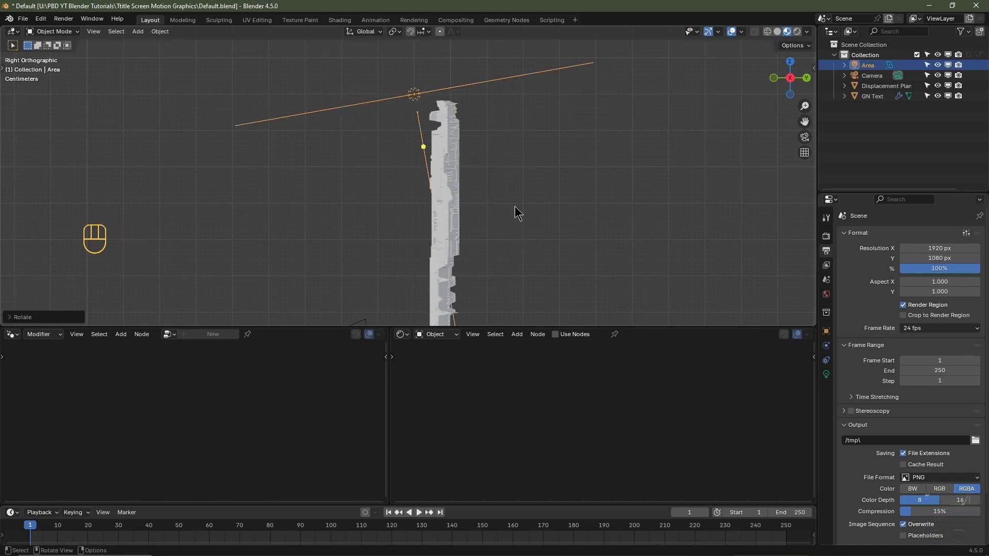
- Make the area light a rectangle with Size X 3 m and Size Y 0.1 m
click(826, 374)
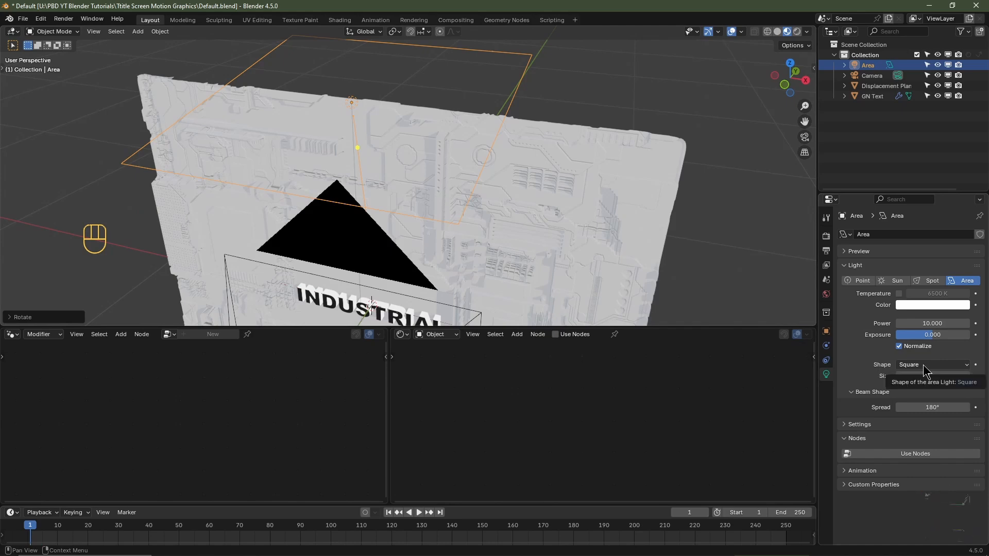
click(925, 366)
click(914, 387)
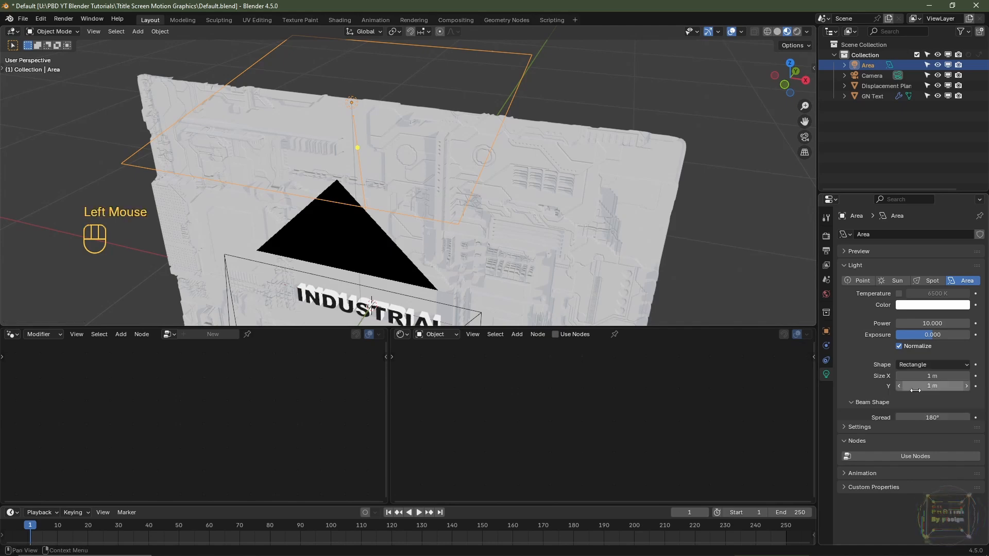
click(927, 376)
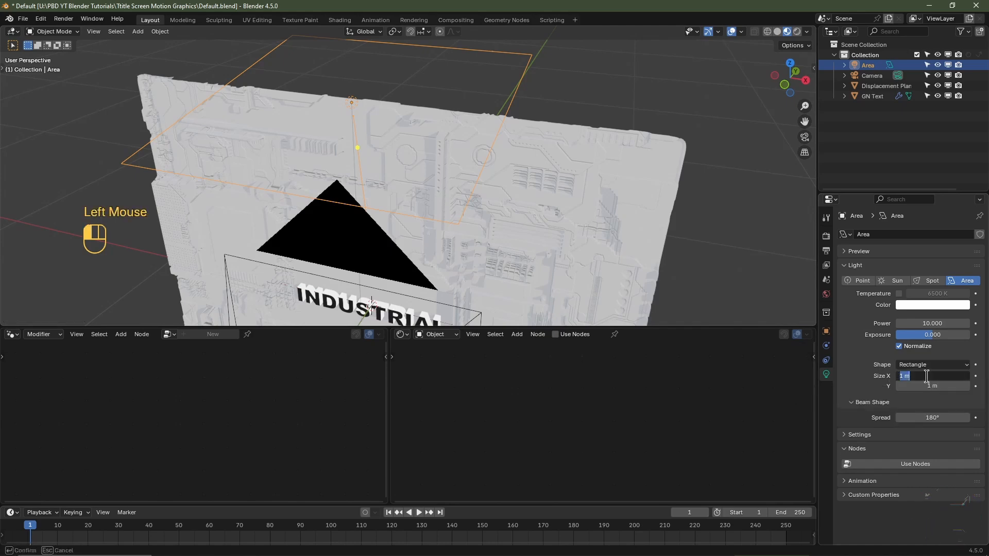
text(3)
key(Return)
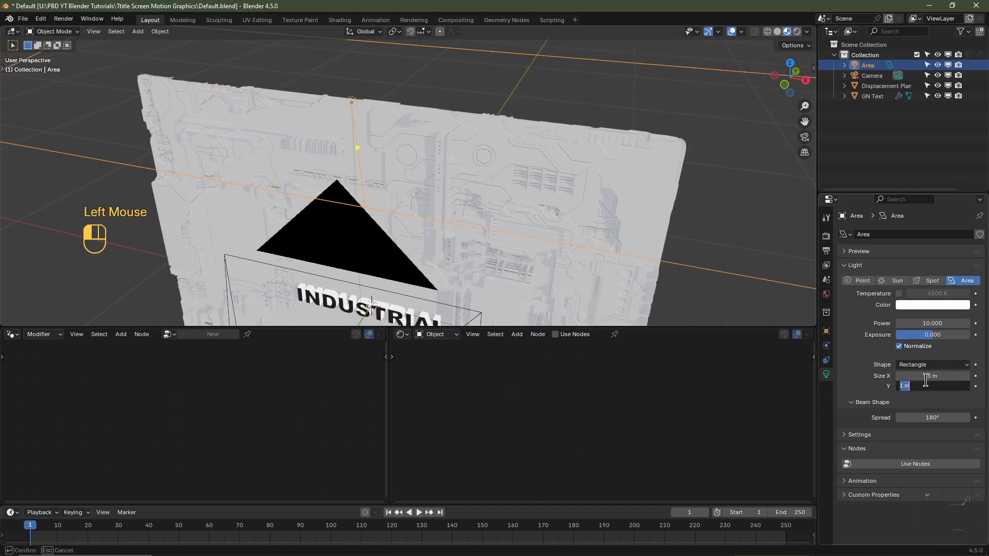
key(Return)
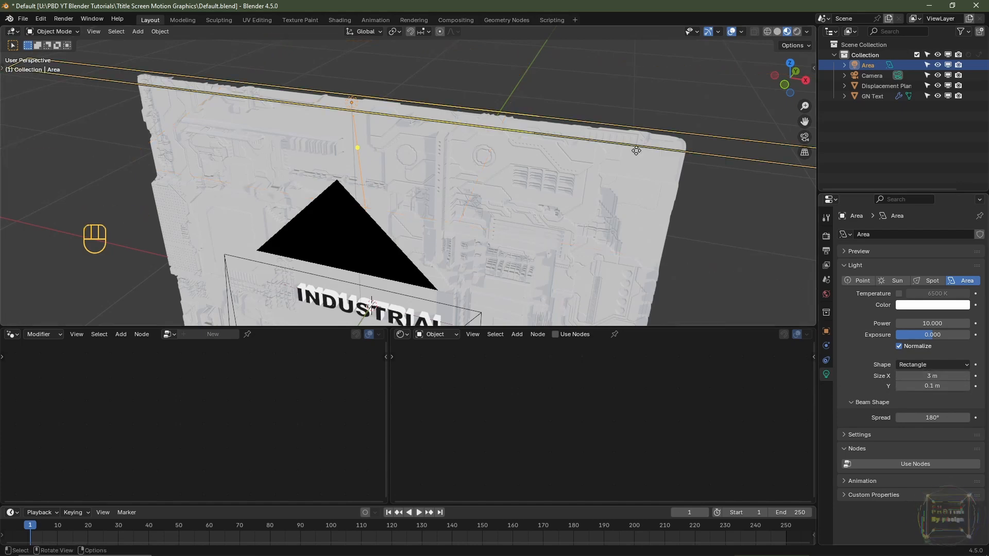
- Show the camera view in rendered shading with the text hidden, and set the area light's power to 100
key(KP_0)
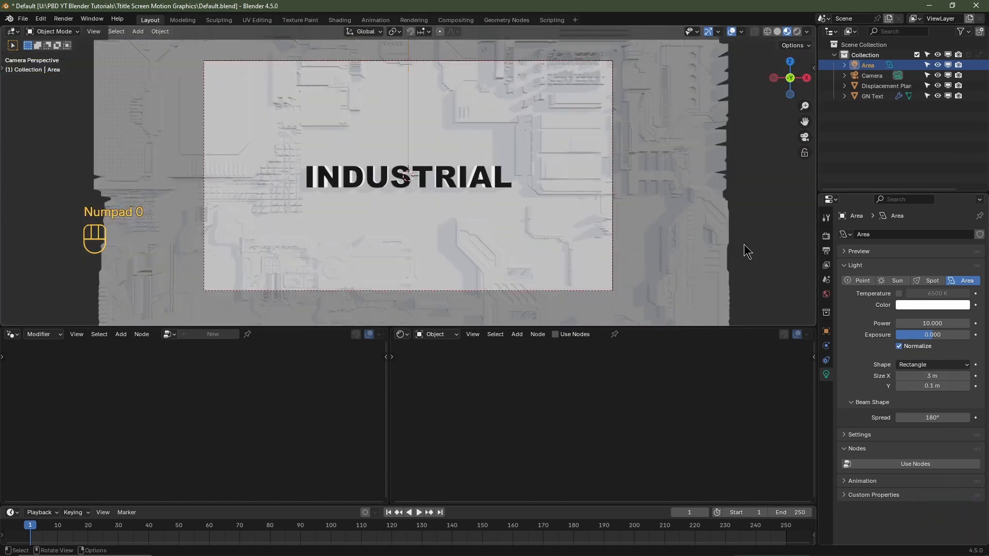
click(797, 31)
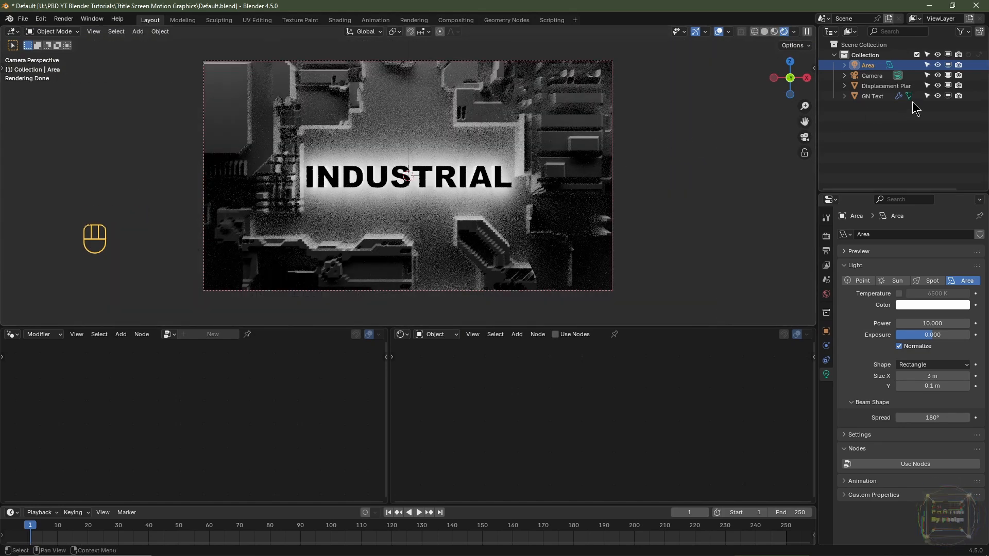
click(937, 96)
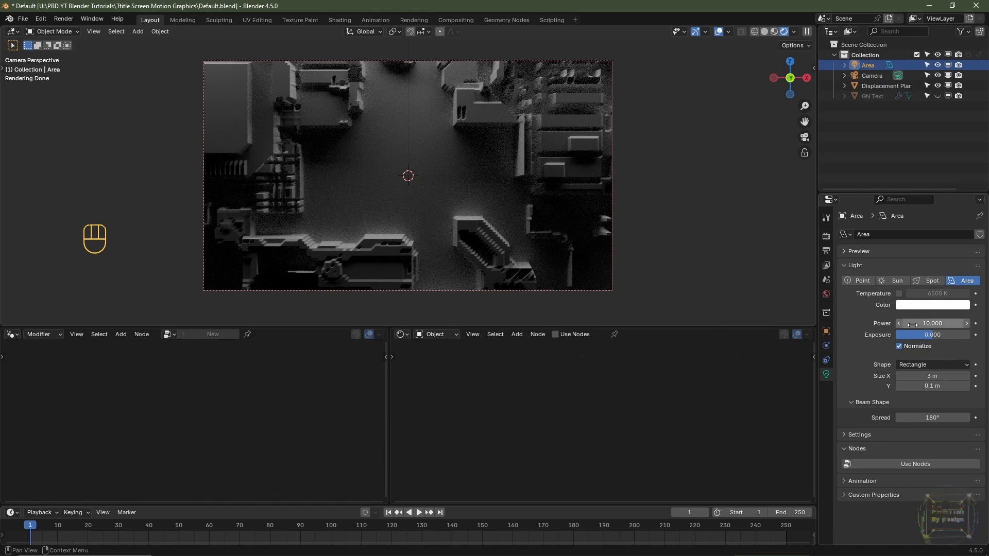
click(920, 323)
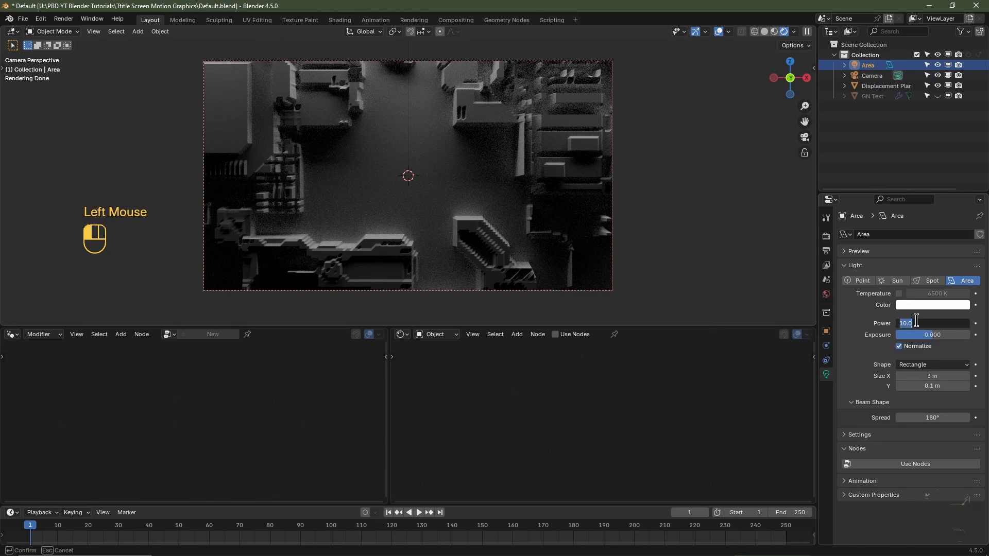
text(100)
key(Return)
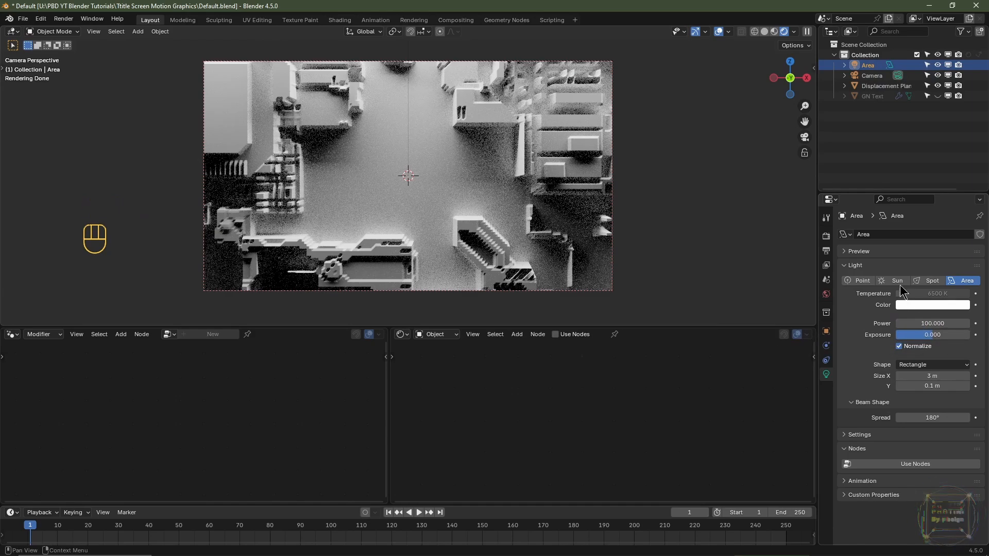
- Enable the area light's color temperature at 6400 K and unhide the INDUSTRIAL text
click(899, 294)
key(ctrl+z)
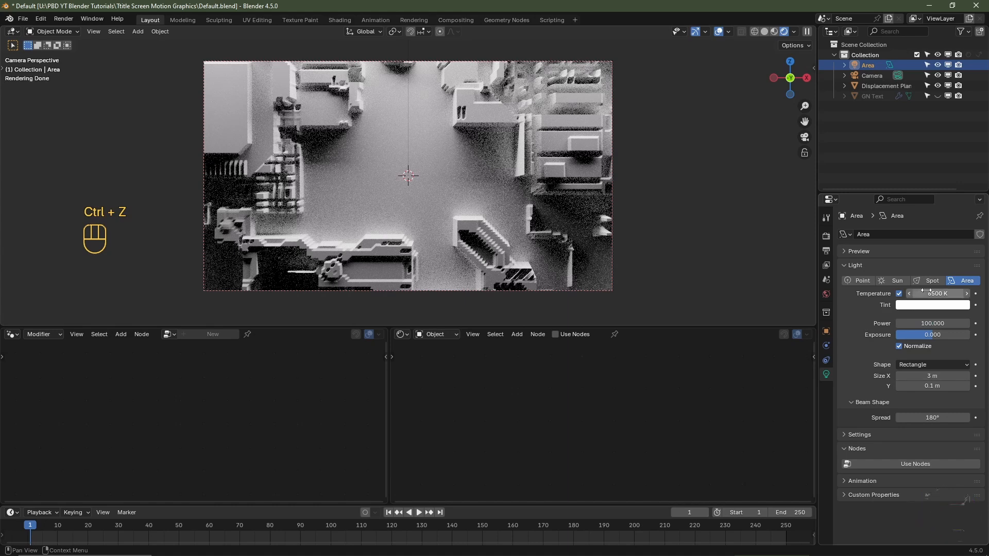
click(929, 293)
text(64)
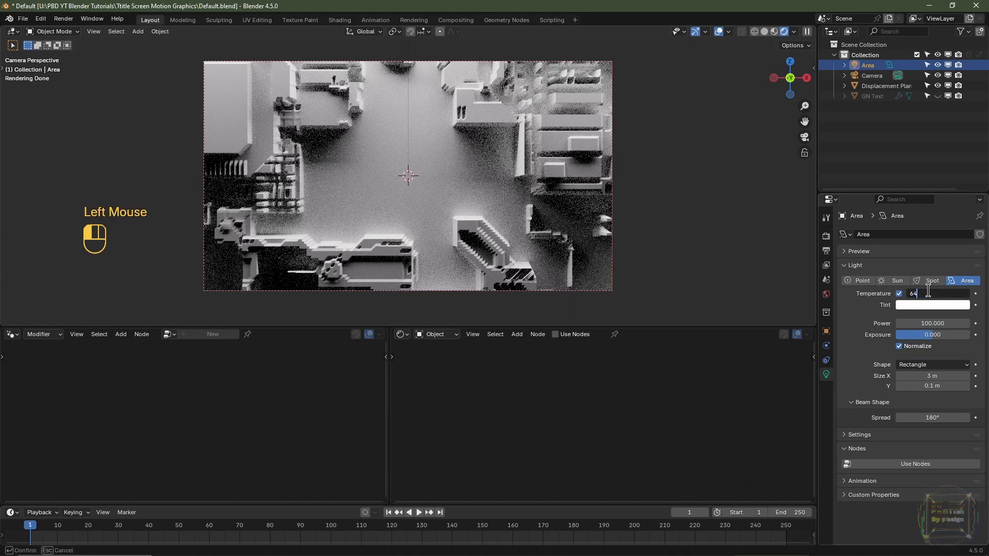
text(00 K)
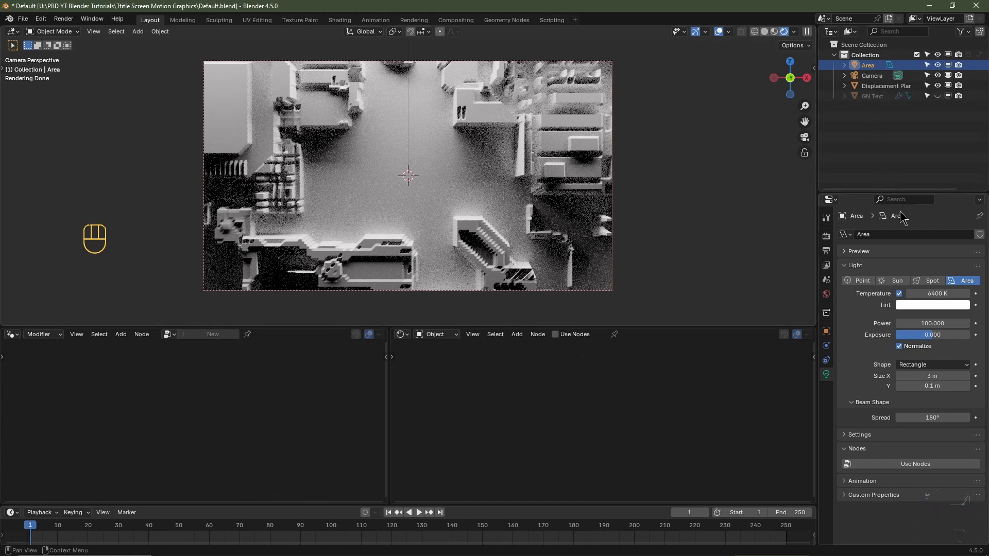
click(938, 96)
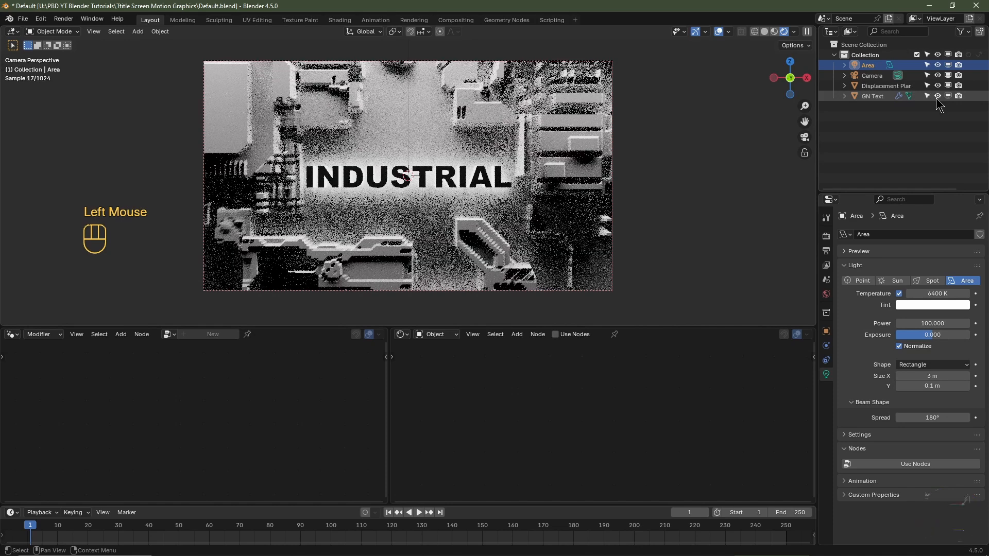
- Add a Blackbody node to the text object's material, below the Attribute node
click(883, 97)
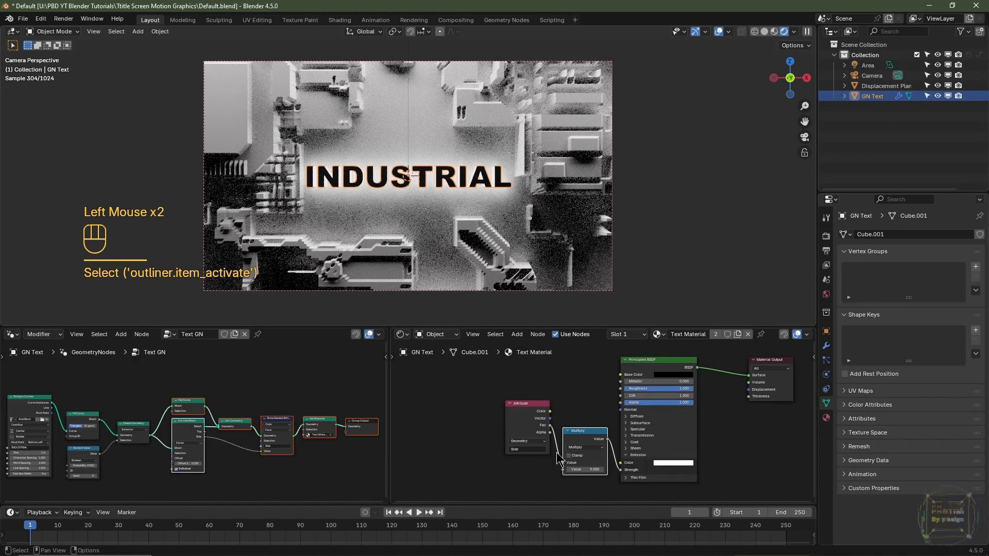
scroll(534, 384, up, 2)
scroll(533, 384, down, 3)
scroll(533, 384, up, 3)
scroll(533, 384, down, 2)
scroll(534, 384, up, 2)
middle_drag(533, 384, 632, 376)
key(shift+a)
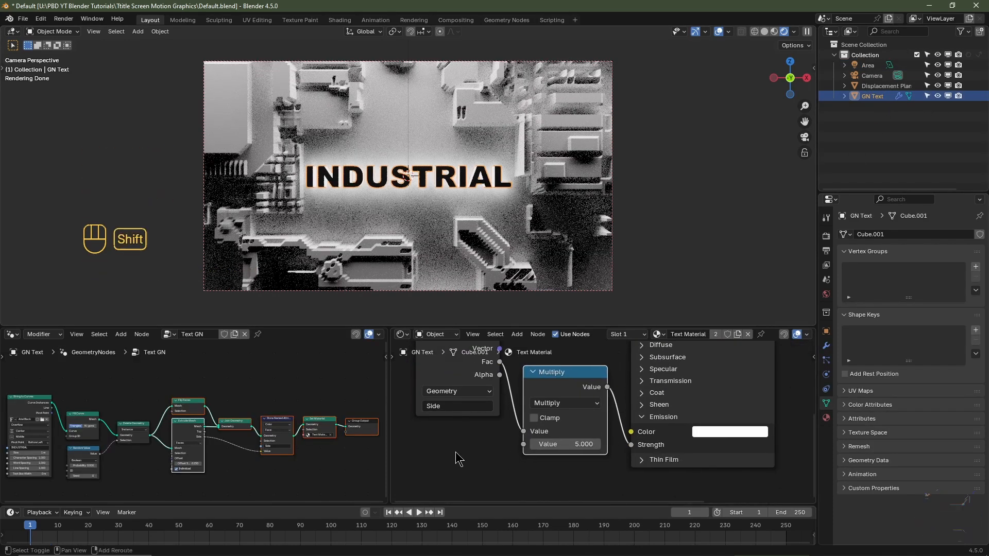
mouse_move(456, 451)
text(bl)
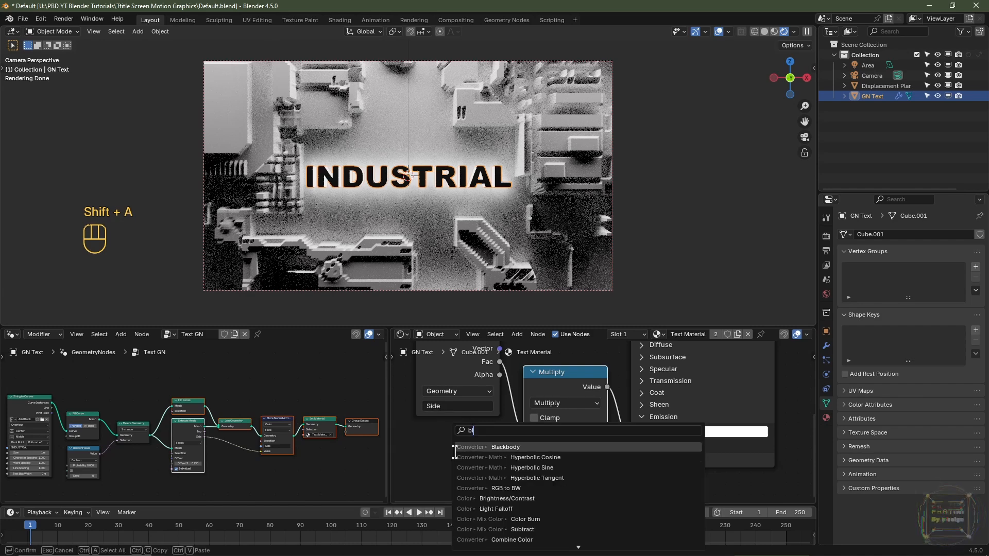
text(ackbo)
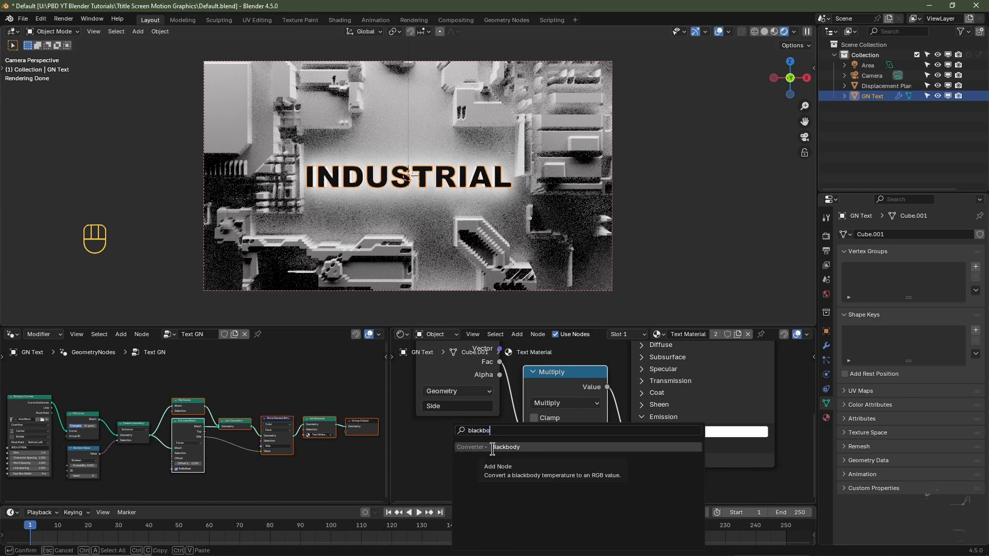
click(492, 447)
- Set the Blackbody temperature to 6400 K and connect its color to the Principled BSDF's emission color
click(453, 466)
click(454, 467)
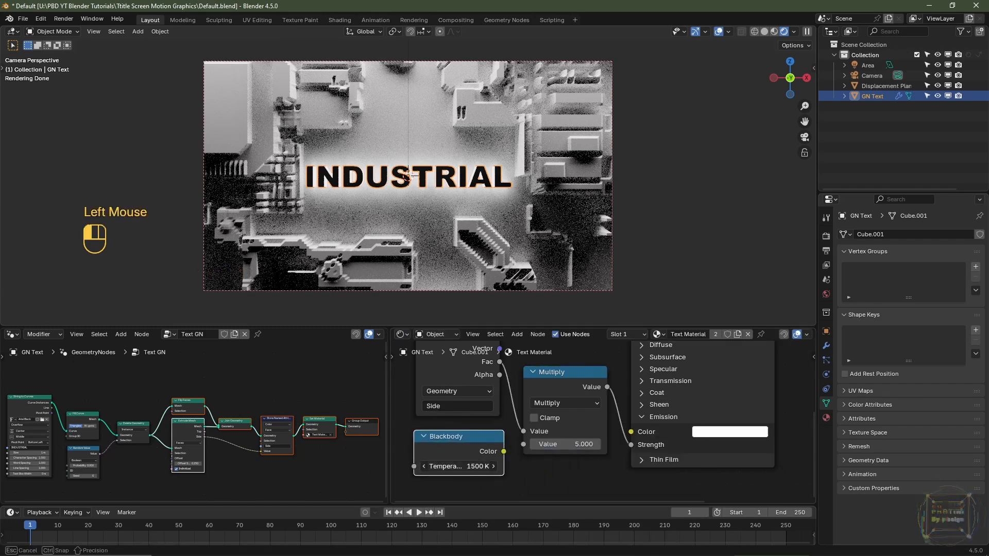
text(6400)
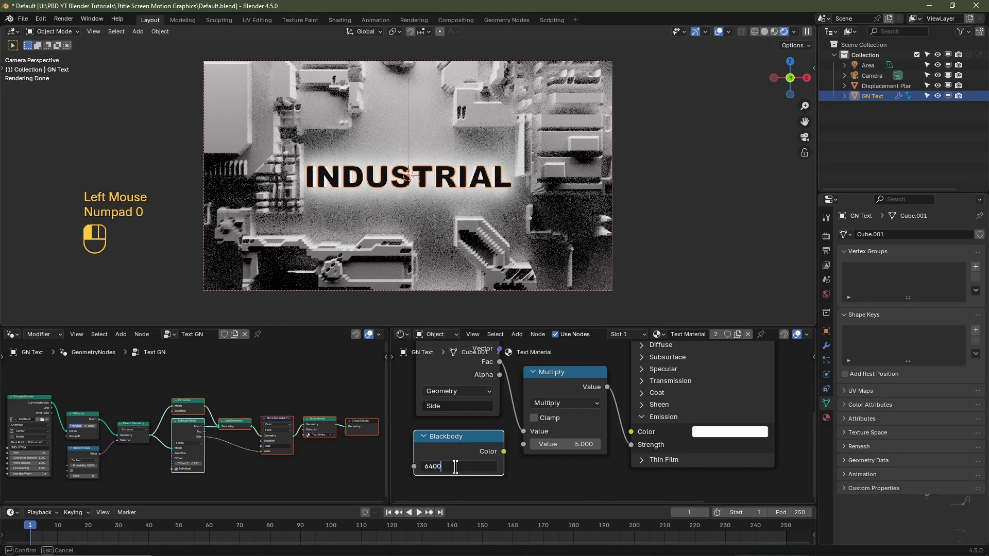
key(Return)
drag(504, 452, 632, 433)
- Select the area light and show the camera view in material preview shading with Scene Lights and Scene World enabled
middle_drag(407, 196, 412, 222)
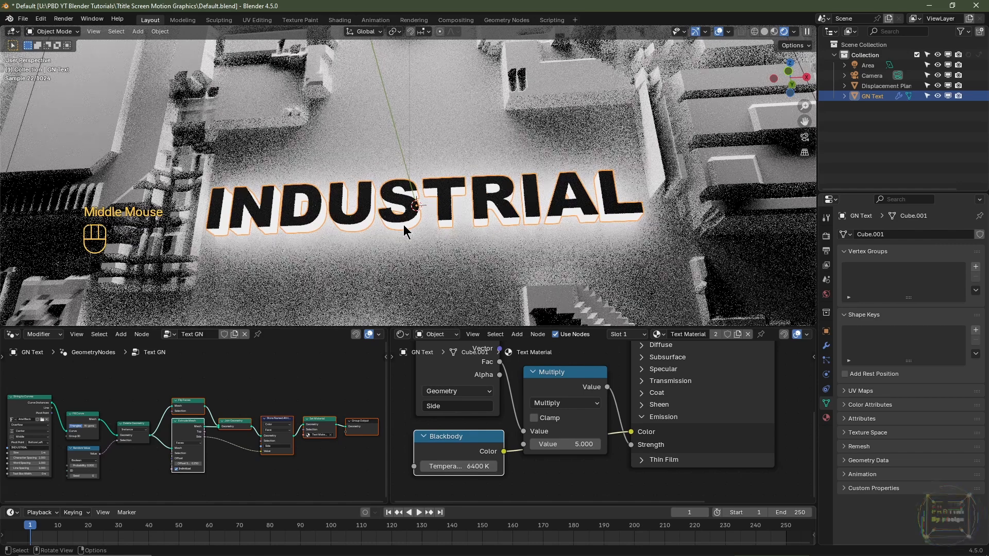
scroll(412, 221, down, 4)
click(868, 65)
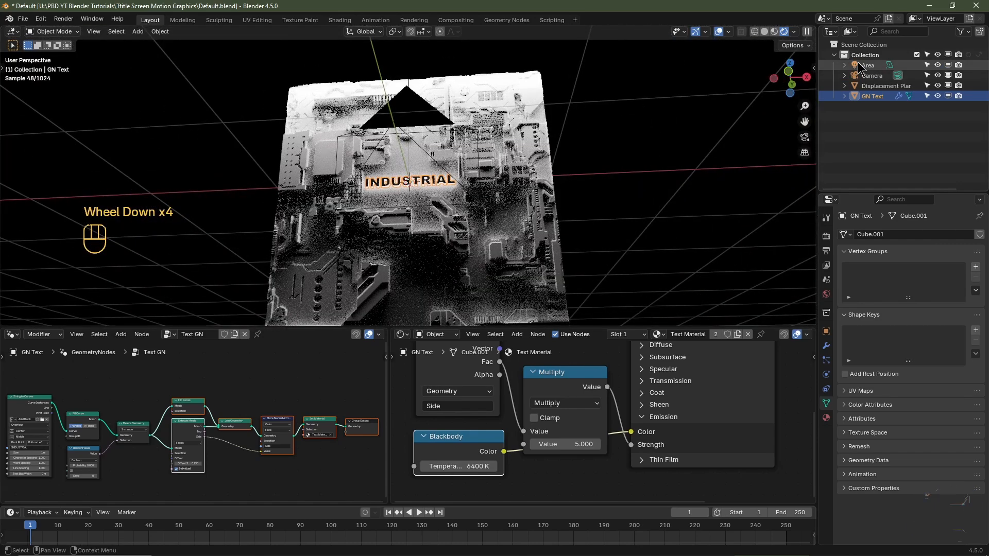
key(KP_0)
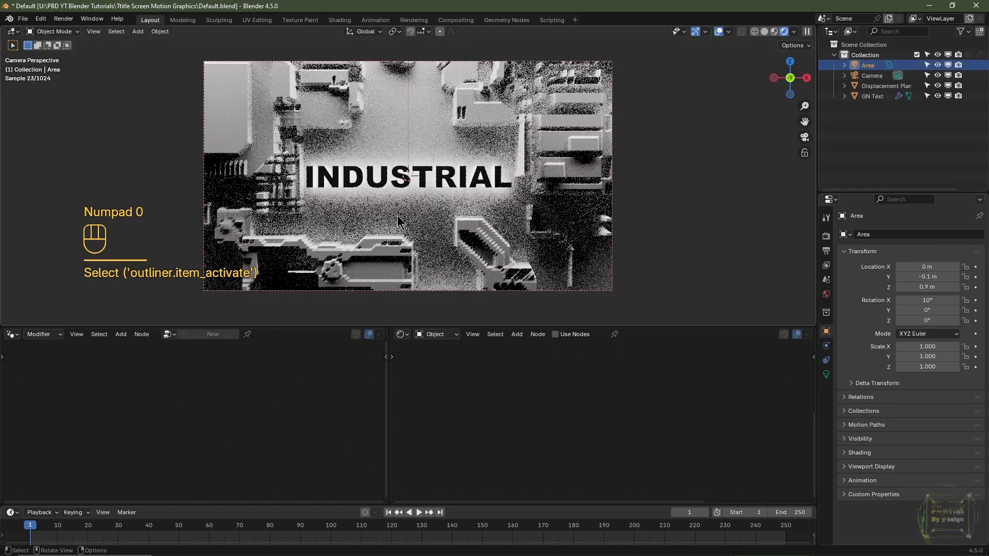
click(774, 32)
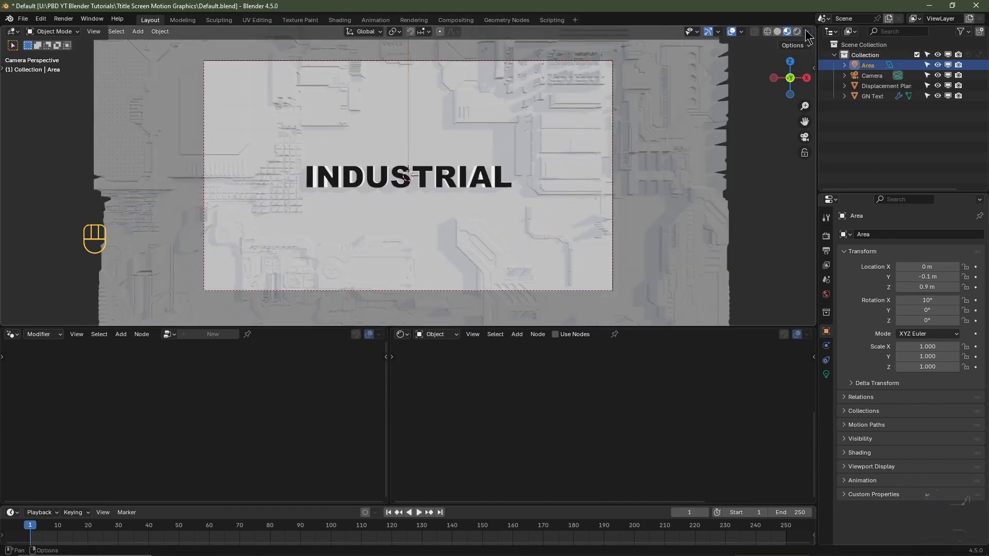
click(807, 34)
click(749, 83)
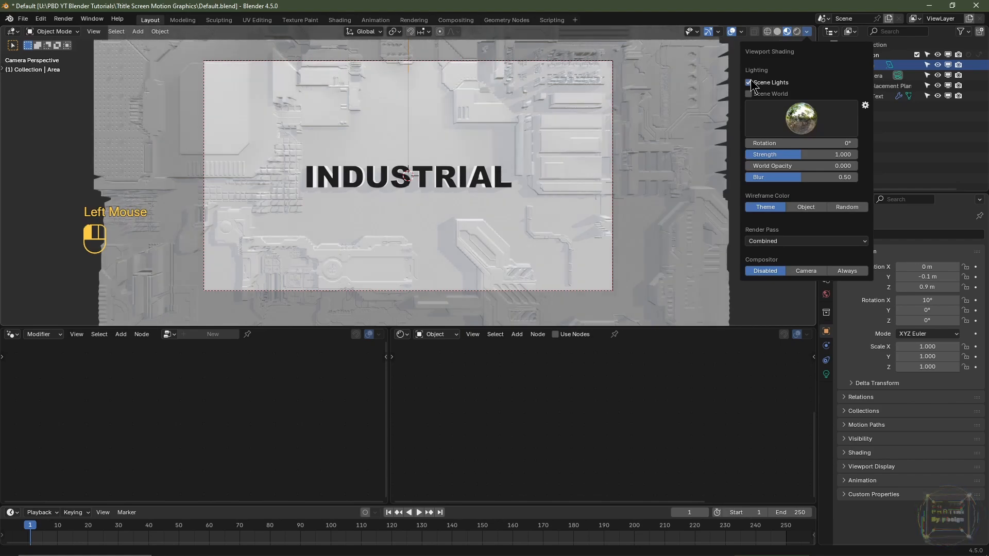
click(749, 94)
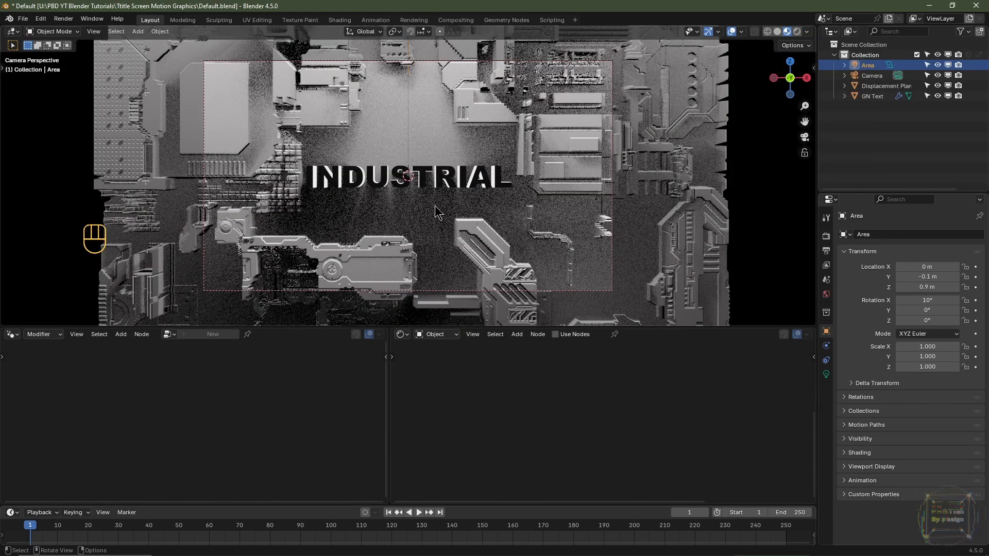
- Save the project as a new file named Like And Subscribe in the current folder
click(23, 18)
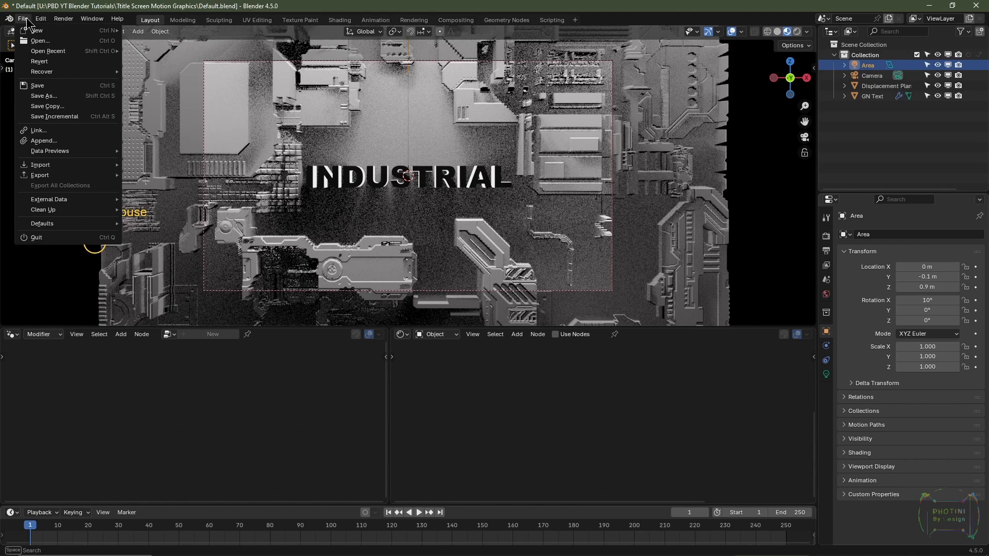
click(44, 96)
click(409, 429)
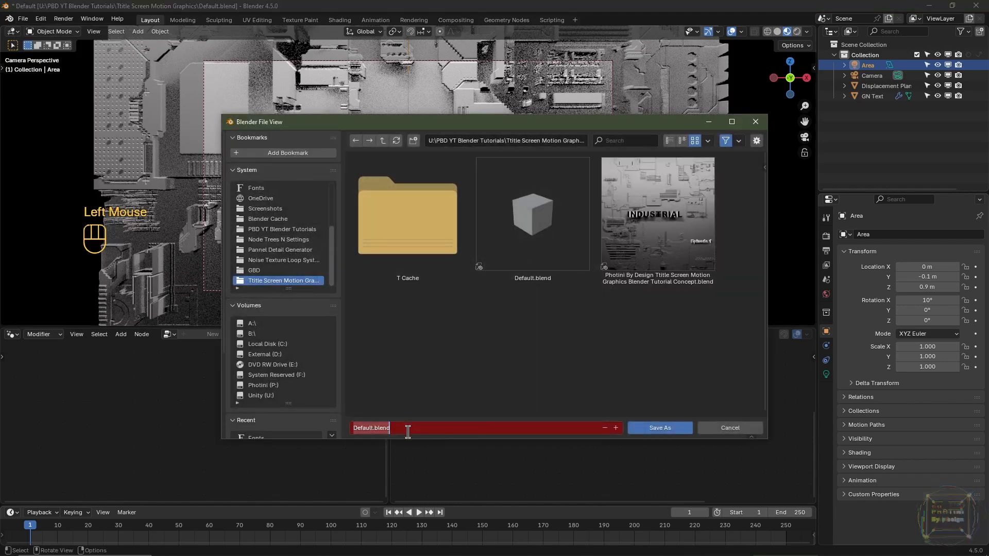
text(Like And Subscribe)
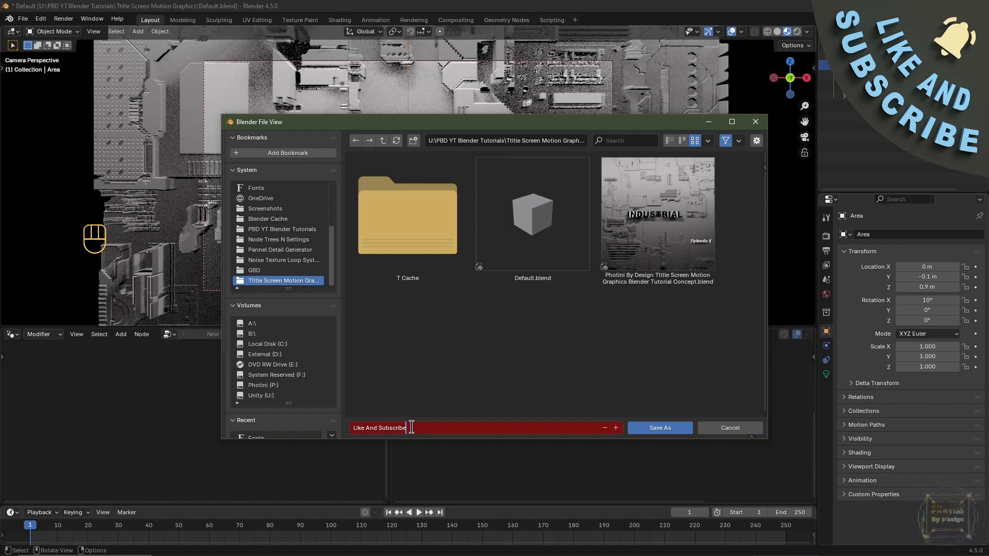
click(661, 428)
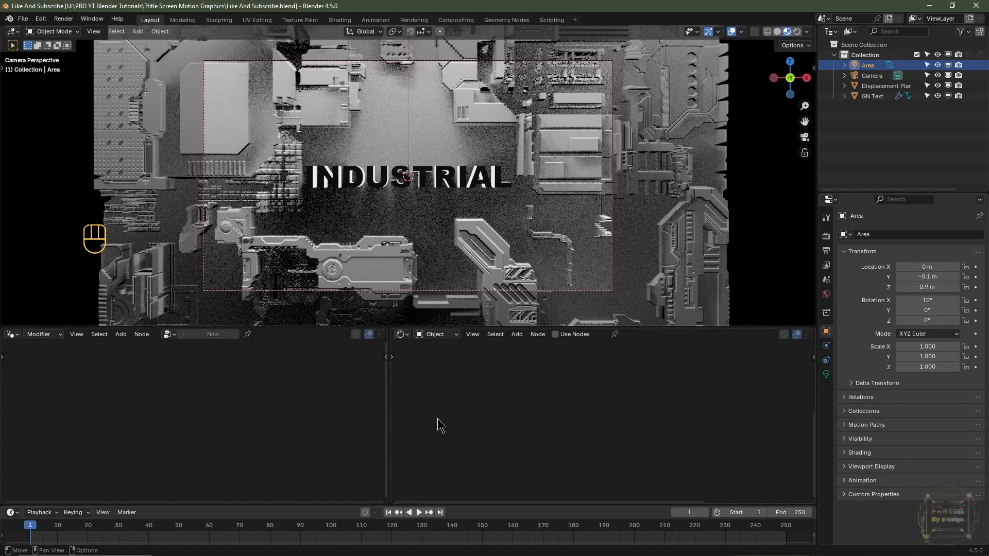
- Change the Shader Editor area to a Graph Editor and widen it across most of the lower workspace
click(402, 336)
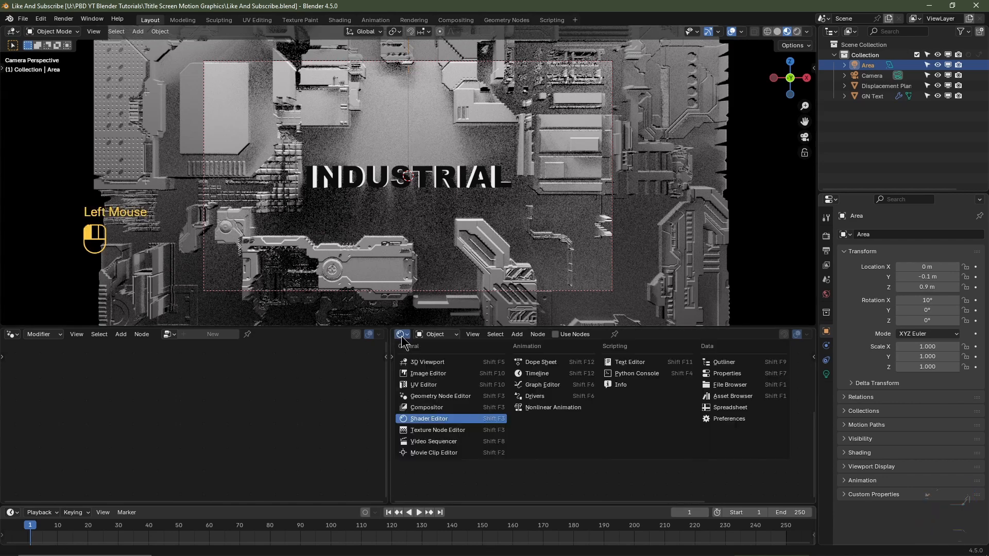
click(557, 385)
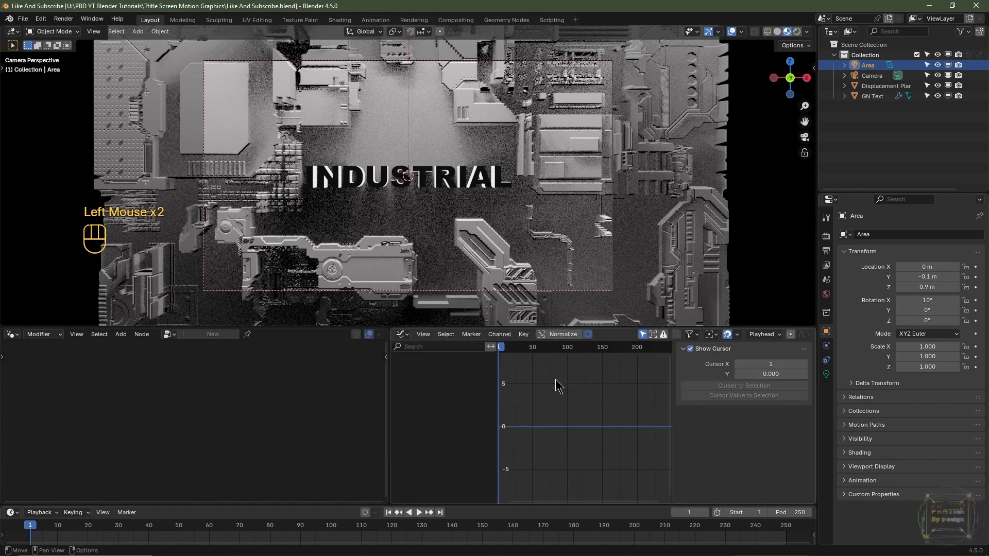
drag(389, 386, 156, 392)
scroll(515, 396, down, 5)
scroll(538, 394, up, 2)
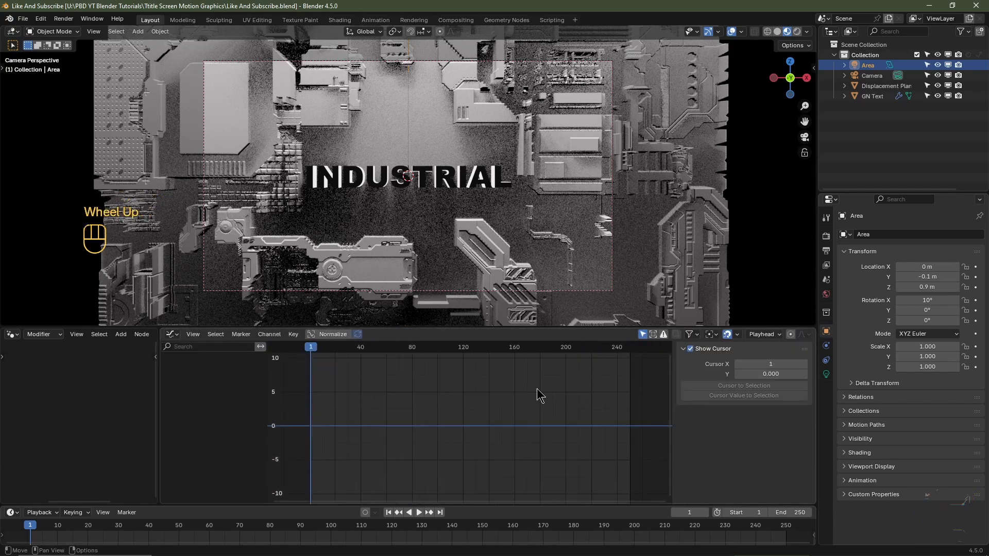
- Set the area light's power to 0 and keyframe it at frame 1
click(869, 68)
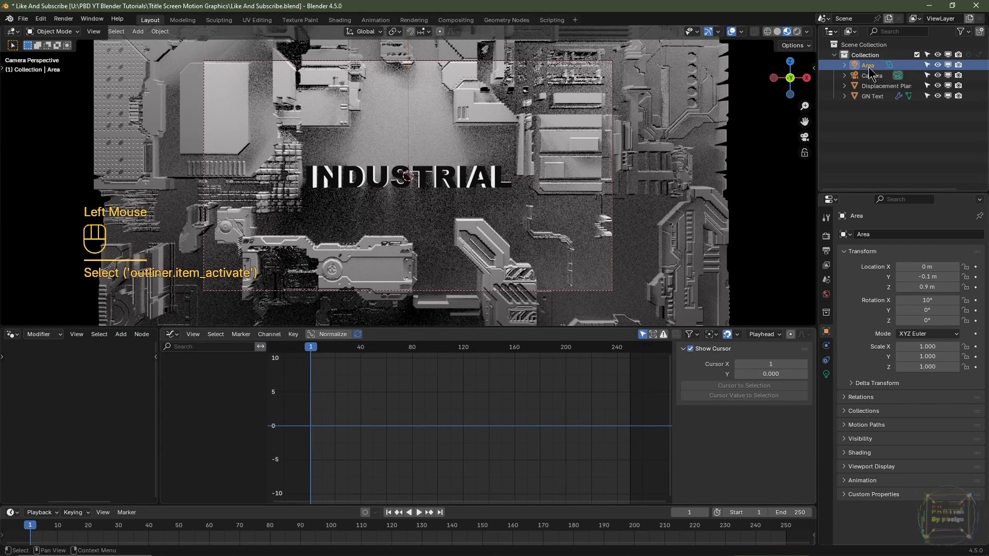
click(827, 375)
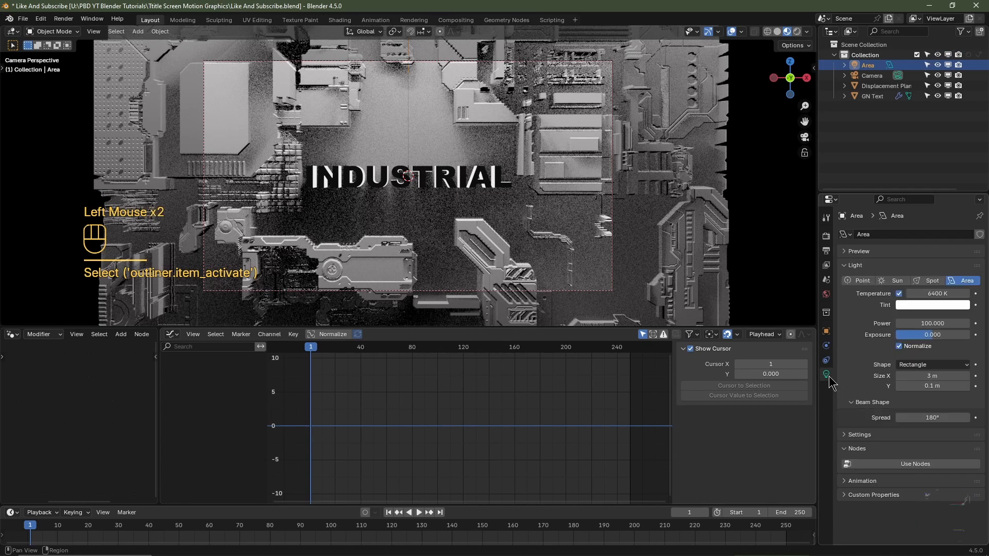
click(922, 324)
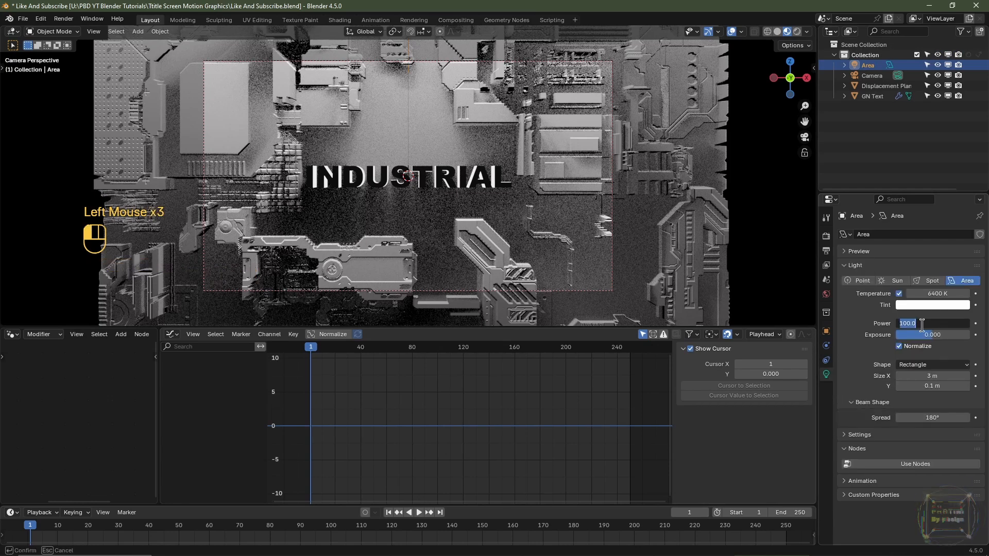
text(0)
key(Return)
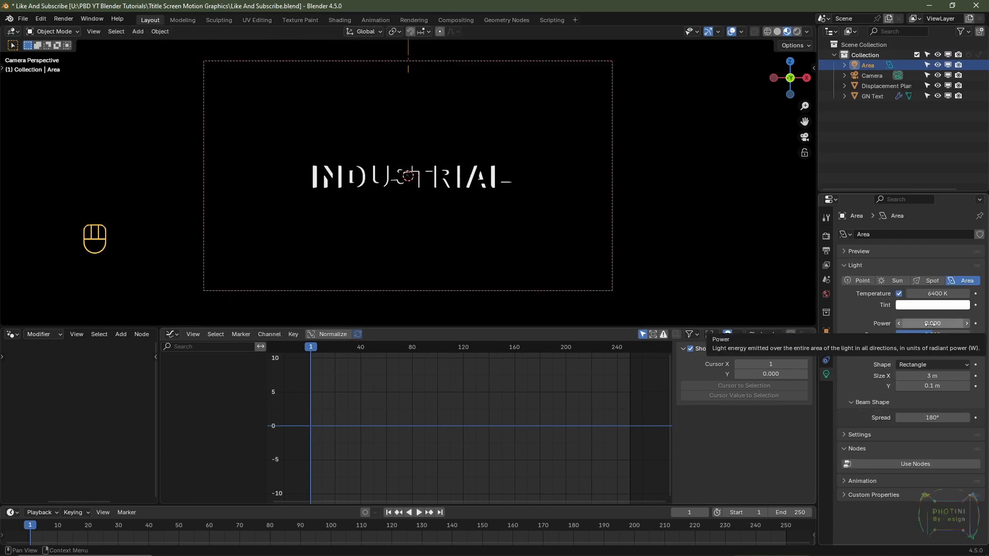
click(976, 323)
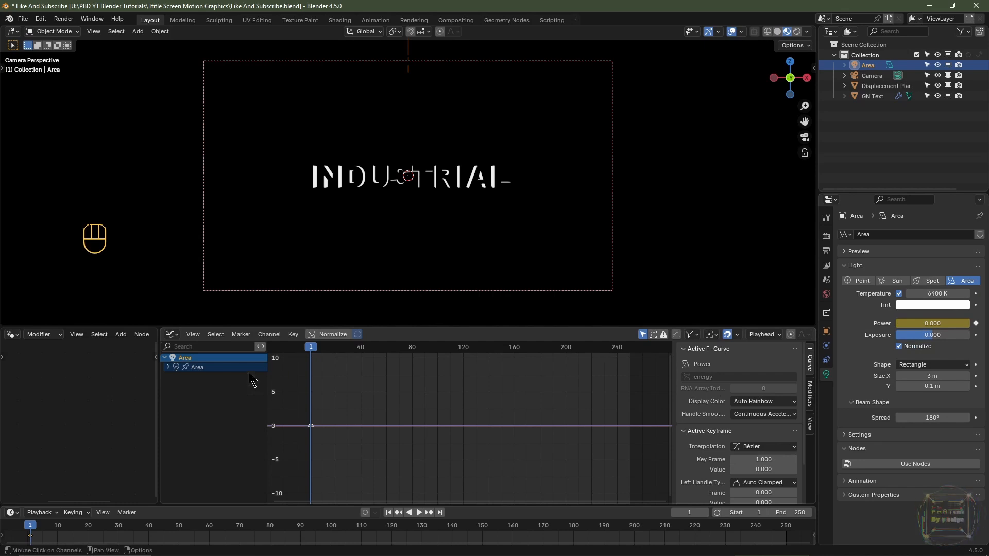
- Add a Noise F-Curve modifier to the area light's Power channel
click(168, 366)
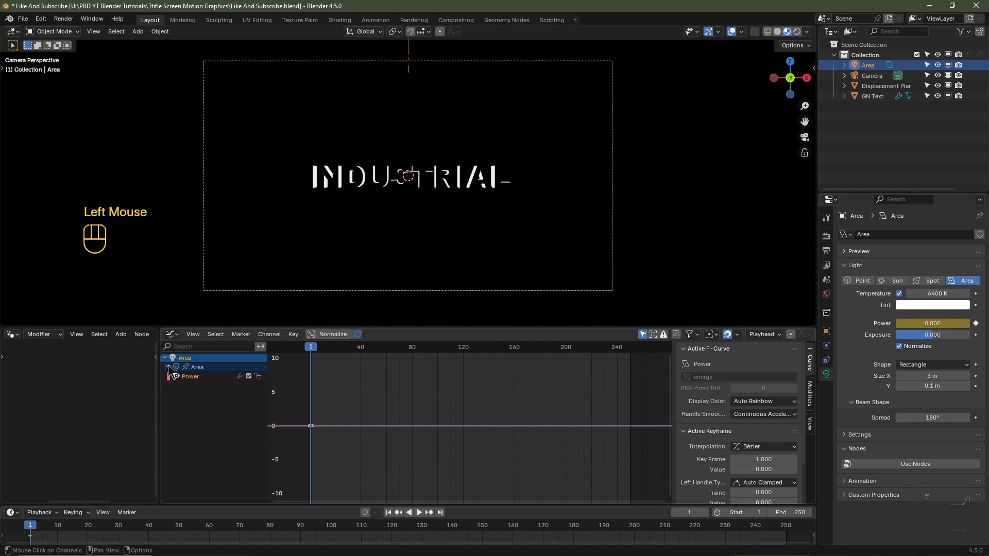
click(191, 379)
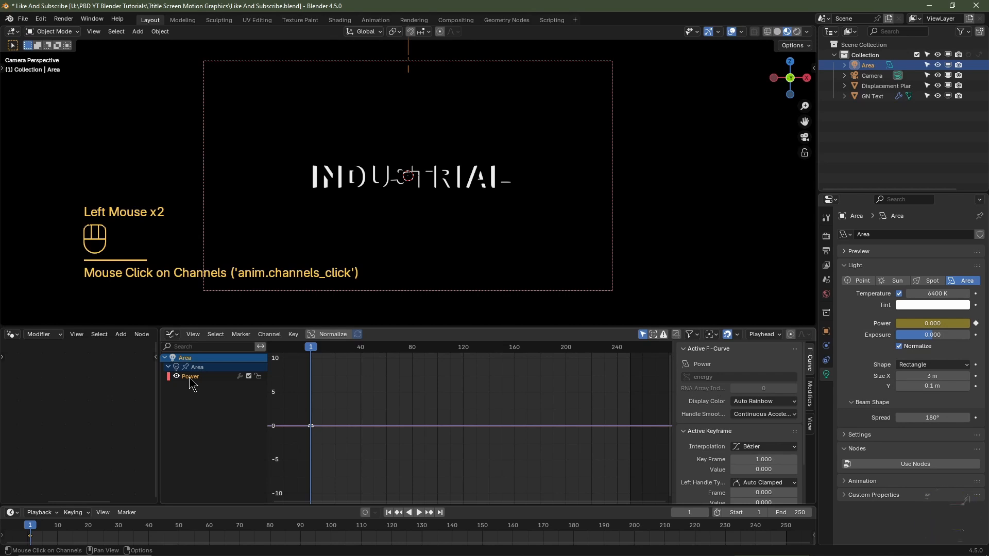
click(811, 396)
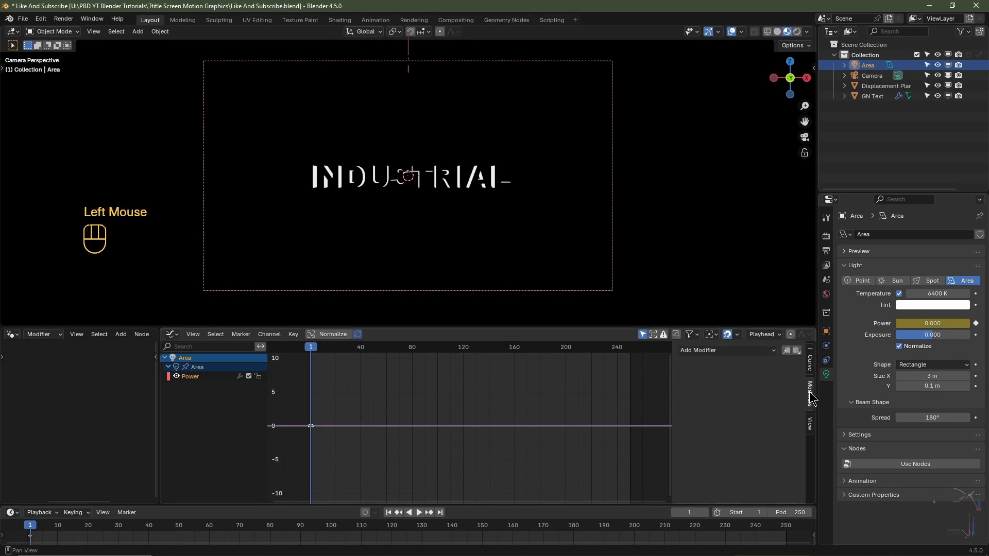
click(721, 351)
click(701, 407)
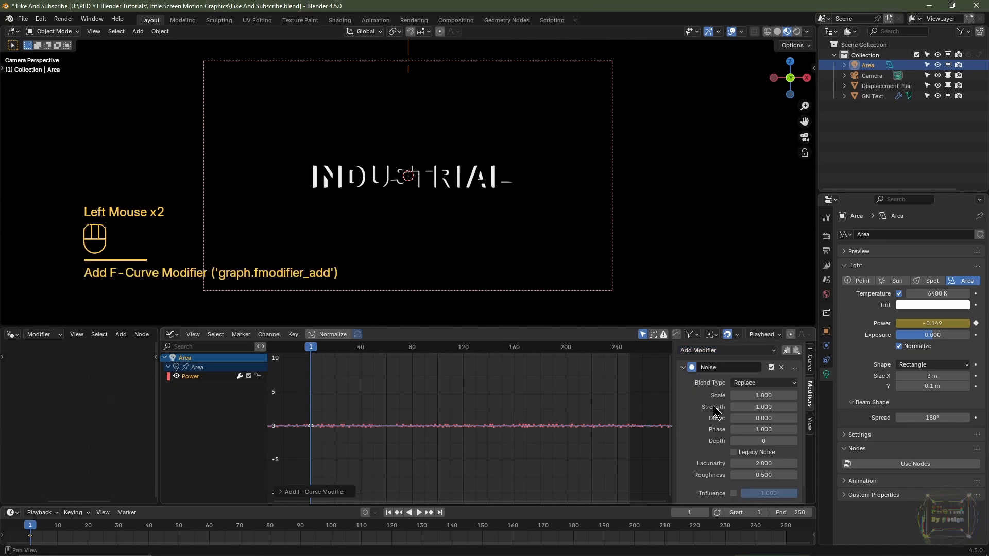
- Set the Noise modifier's scale to 15 and its strength to -25
click(755, 396)
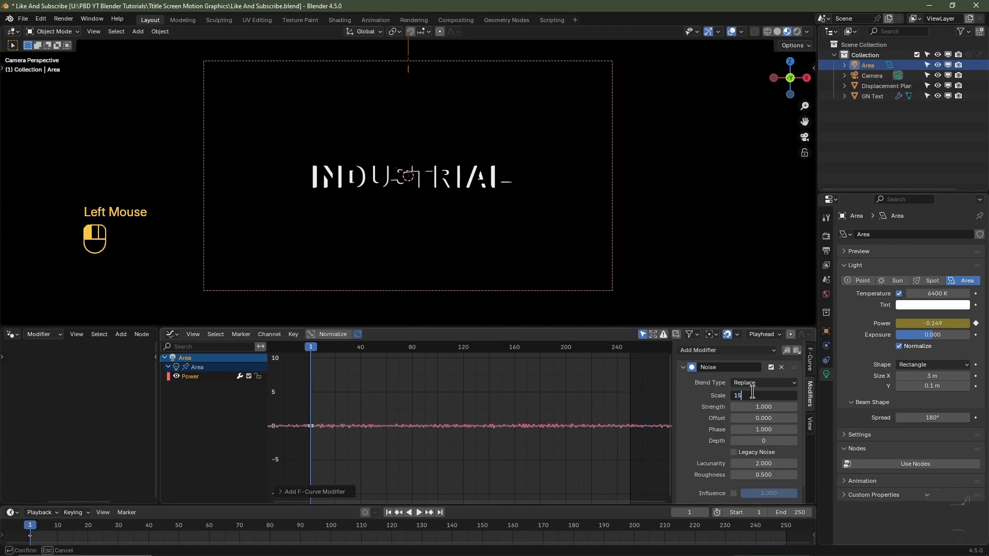
key(Tab)
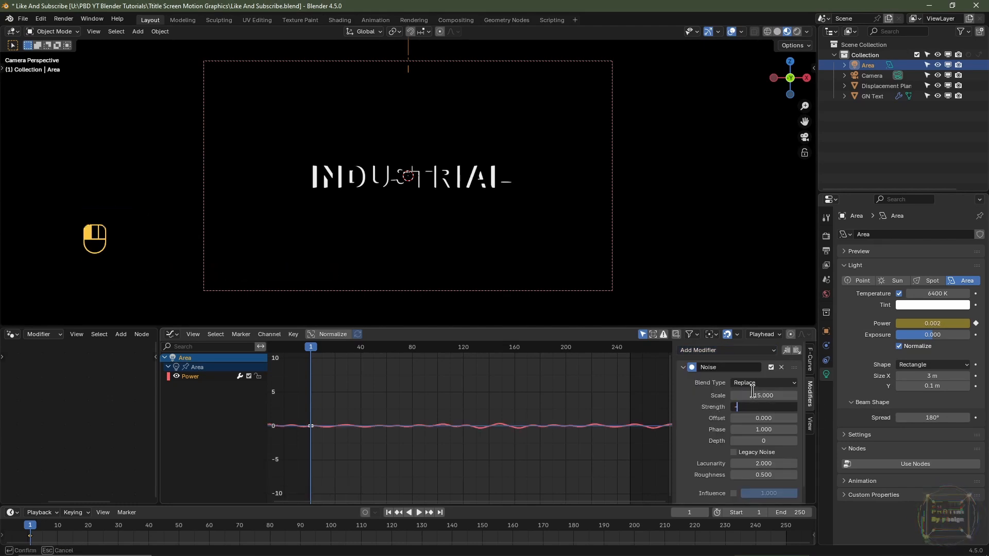
text(-25)
key(Return)
- Enable Restrict Frame Range on the Noise modifier and set the scene's end frame to 180
scroll(749, 402, down, 2)
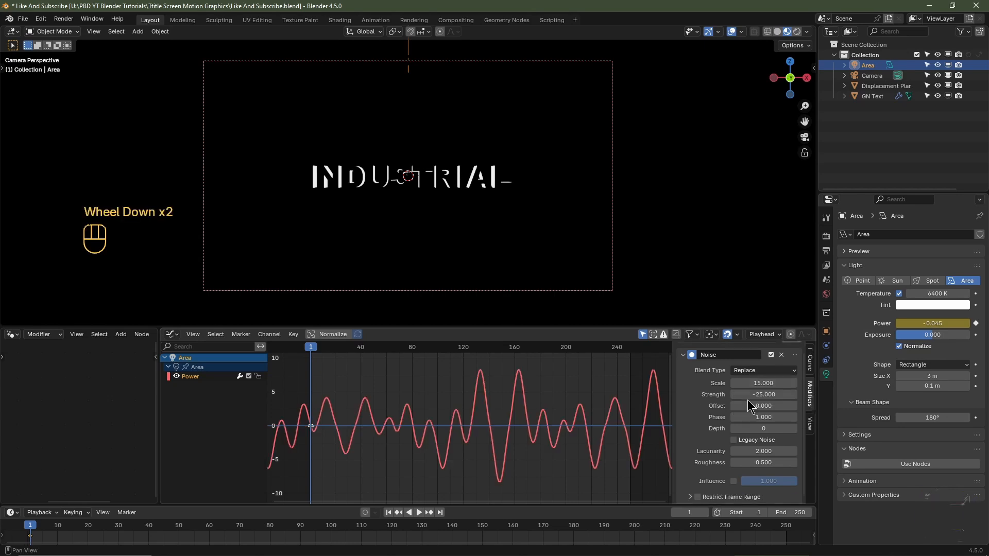
click(697, 497)
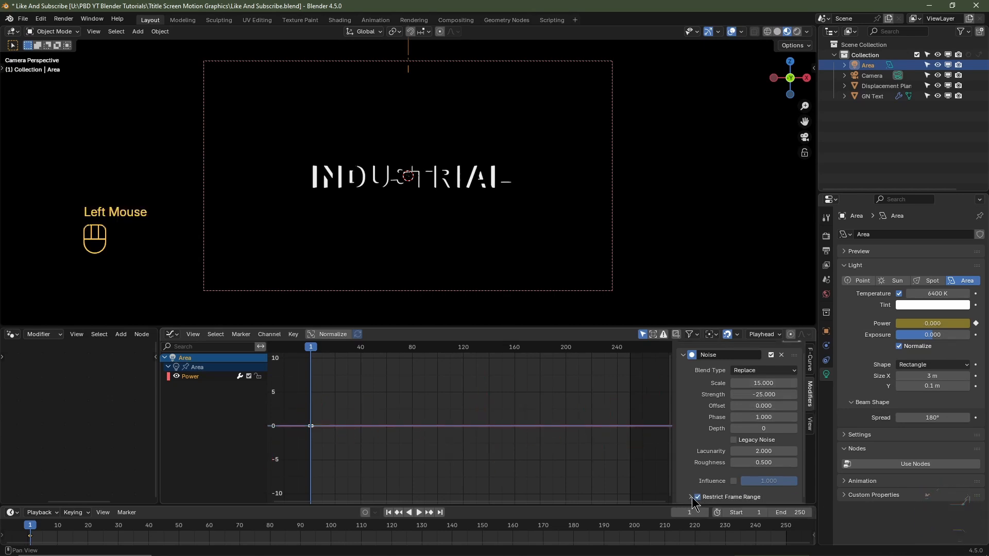
scroll(725, 467, down, 4)
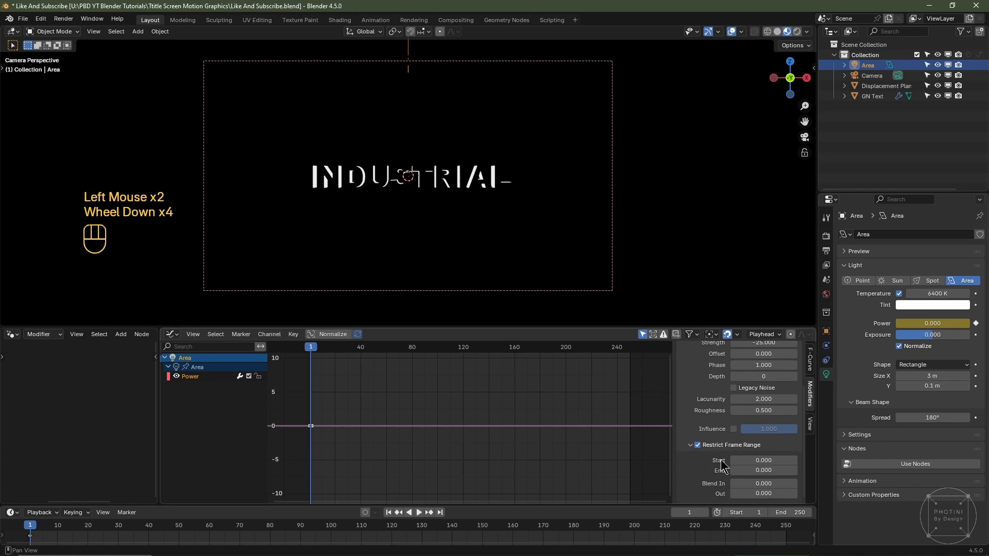
click(793, 514)
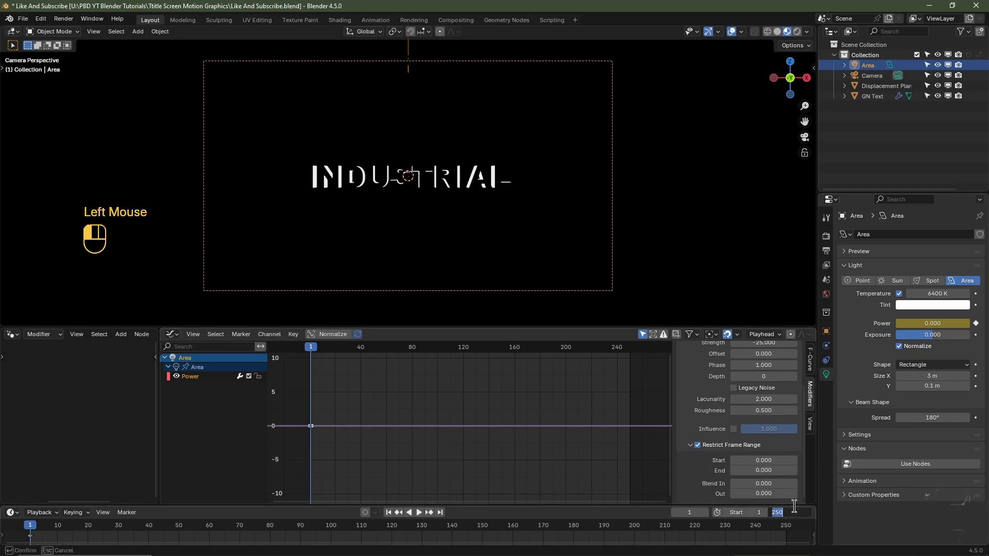
text(180)
key(Return)
- Restrict the Noise modifier to frames 1 through 180, with Blend In and Blend Out both at 15
click(760, 461)
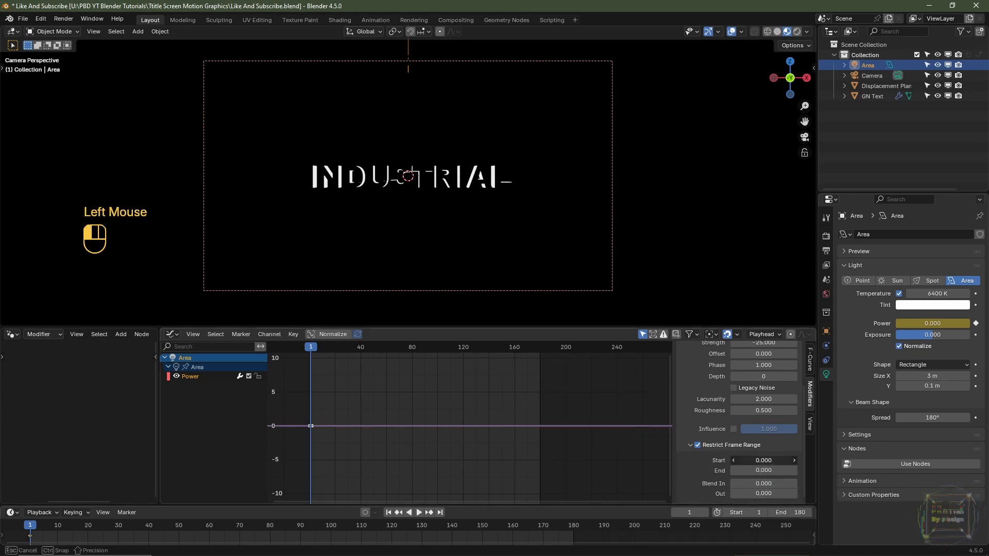
key(Tab)
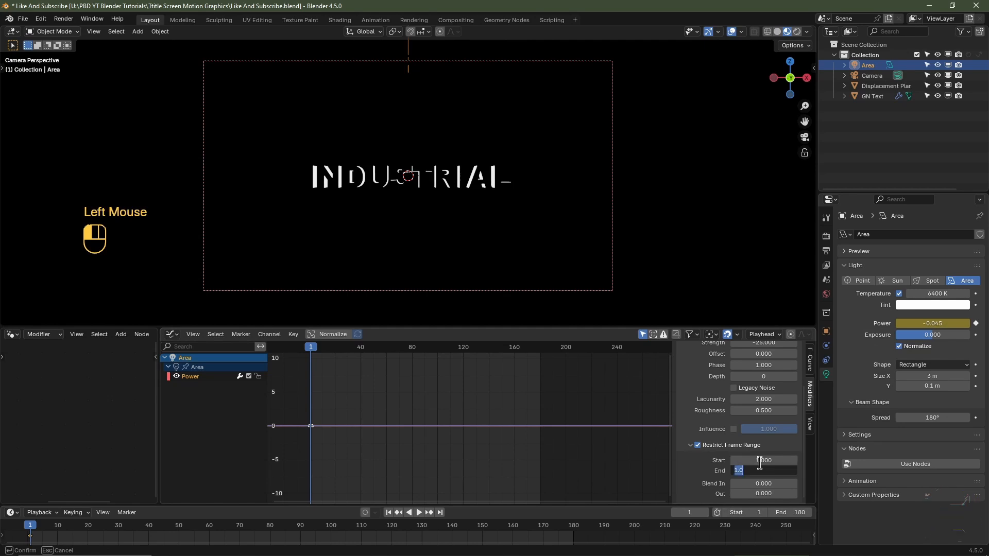
text(180)
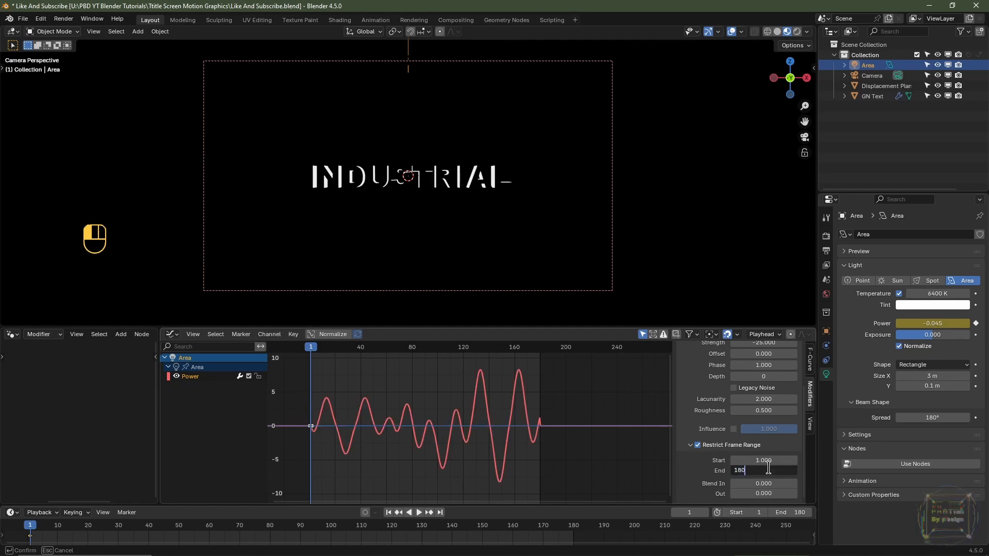
key(Tab)
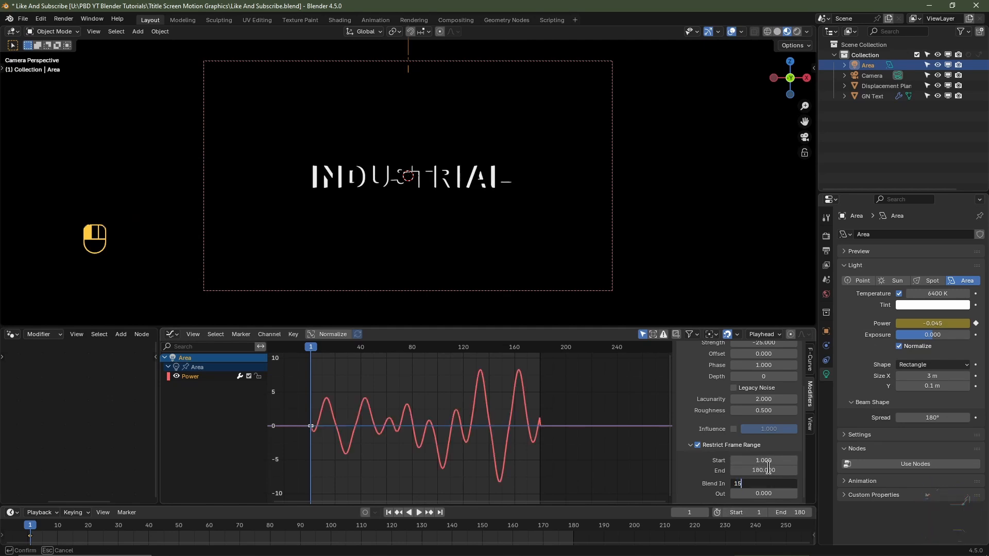
text(15)
key(Tab)
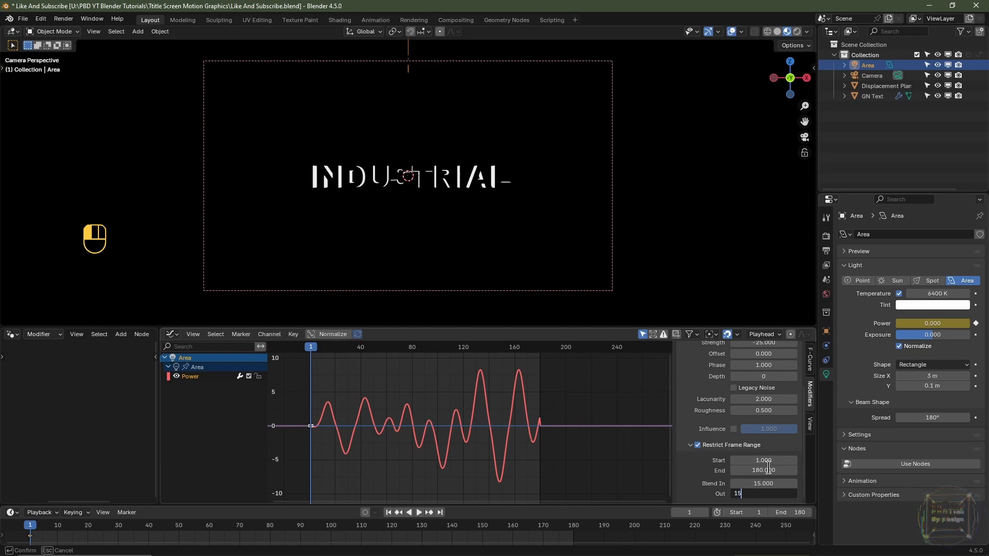
text(15)
key(Return)
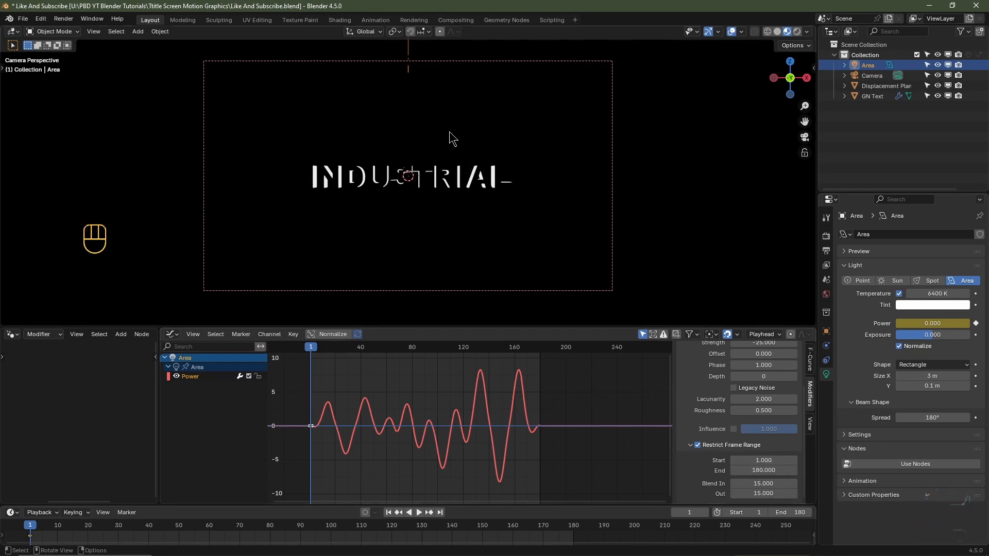
- Play back the light flicker and set the Noise modifier's offset to 1000
key(space)
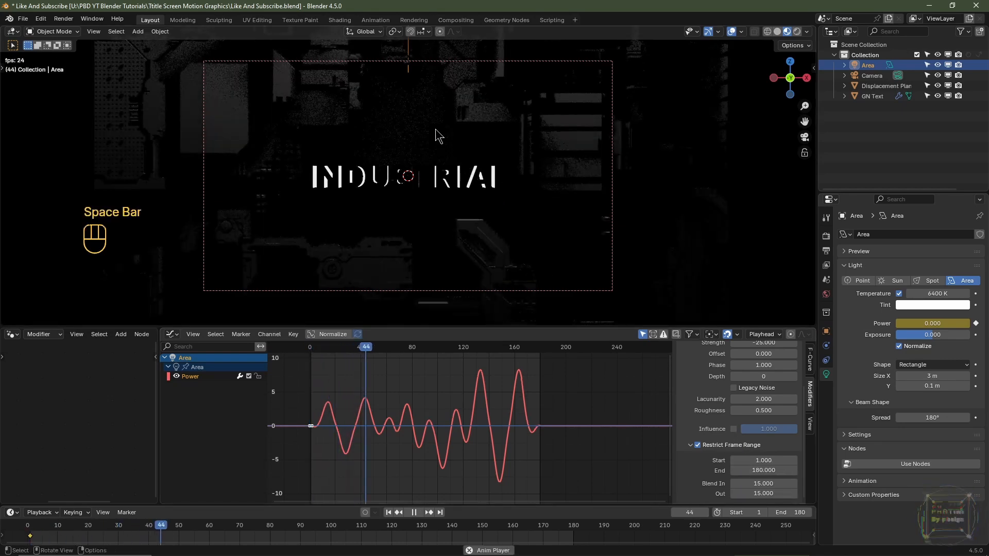
key(space)
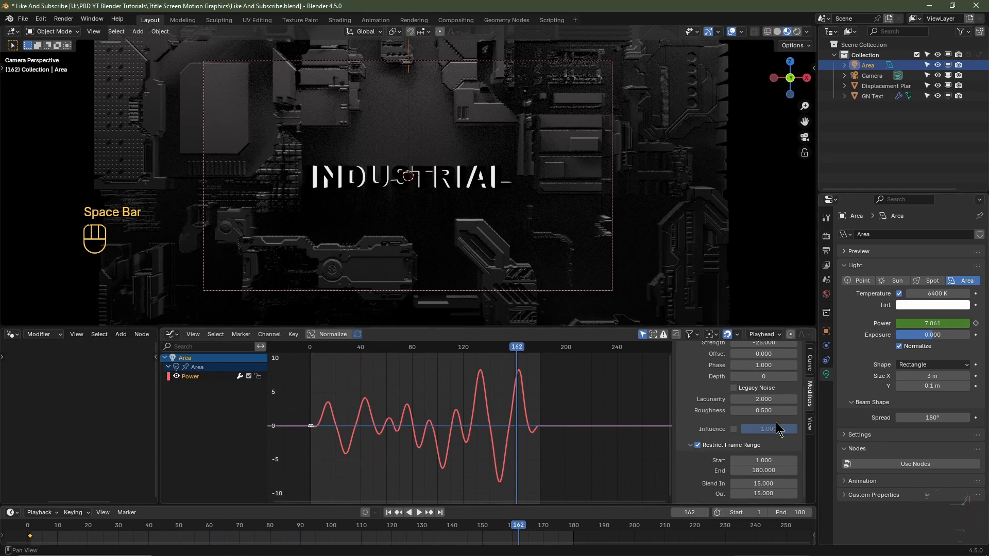
scroll(778, 430, up, 2)
click(757, 395)
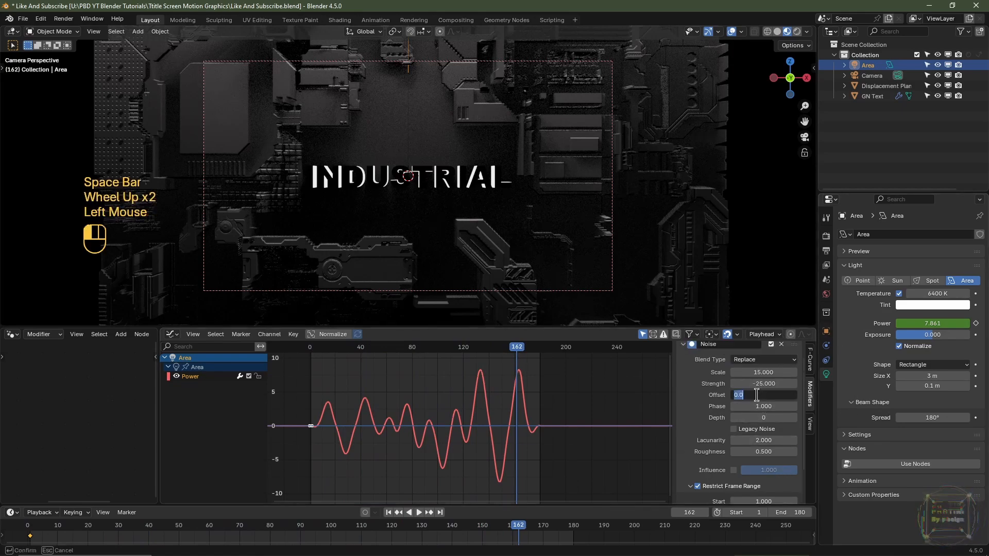
text(1000)
key(Return)
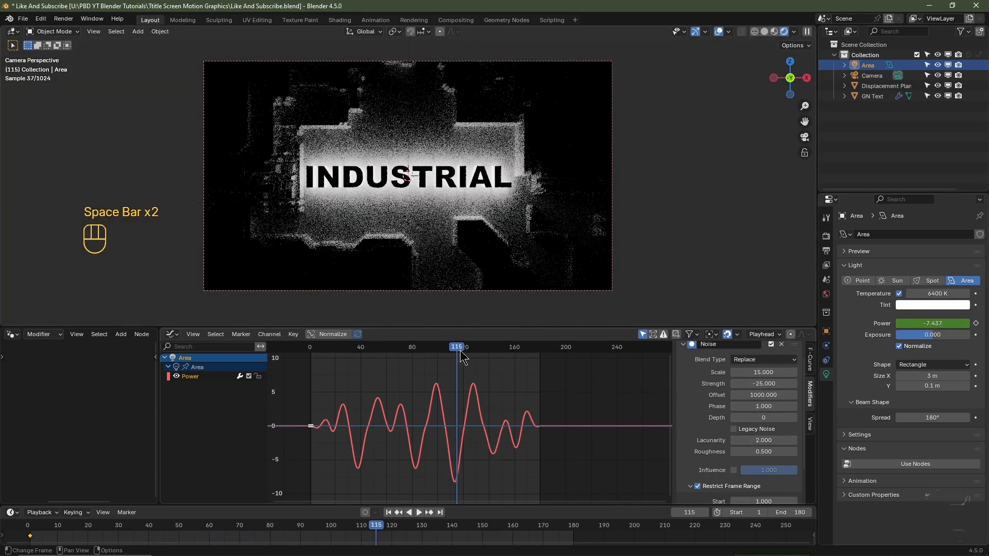
- Move the playhead to frame 99 and set the Noise modifier's strength to -50
drag(463, 357, 439, 364)
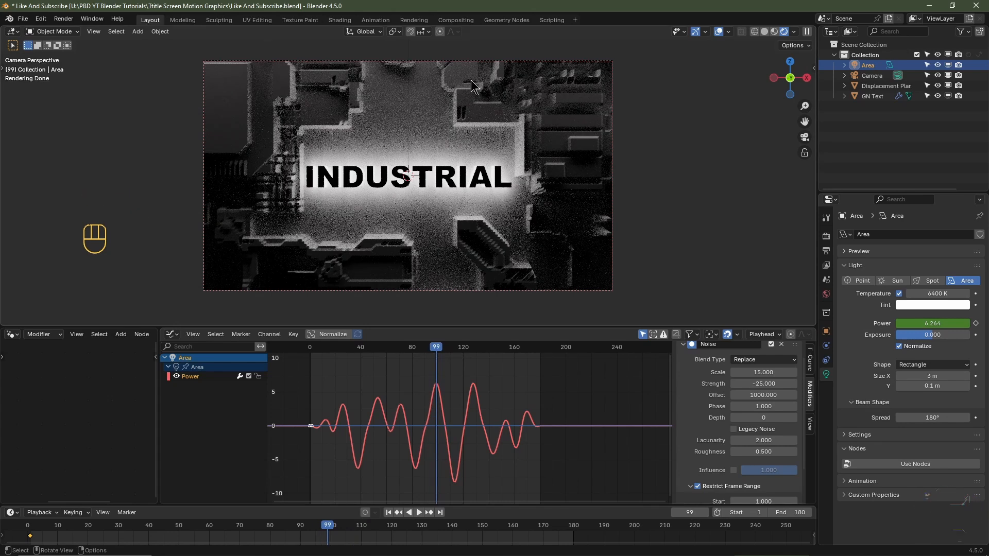
click(759, 384)
text(-)
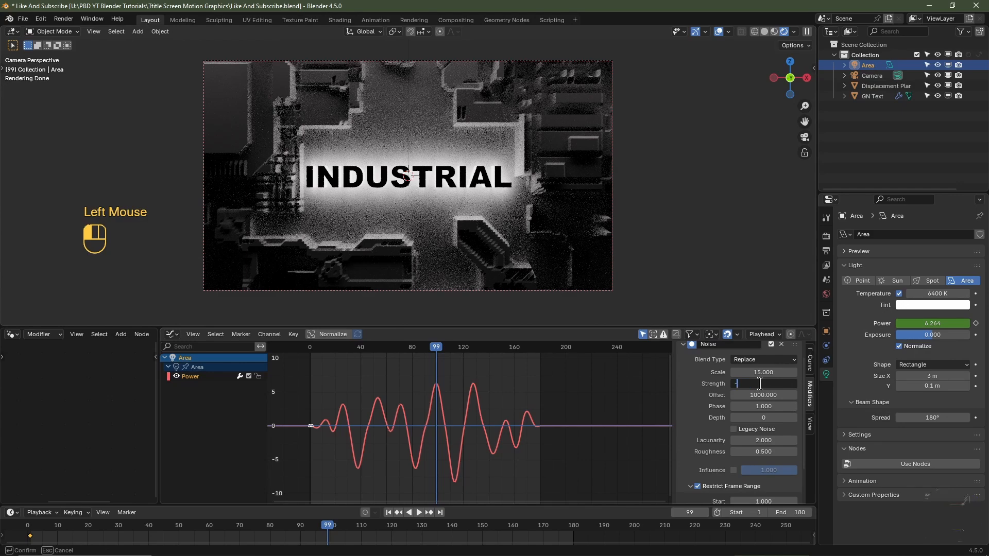
text(50)
key(Return)
- Set the Noise modifier's strength to -100
click(760, 383)
text(-)
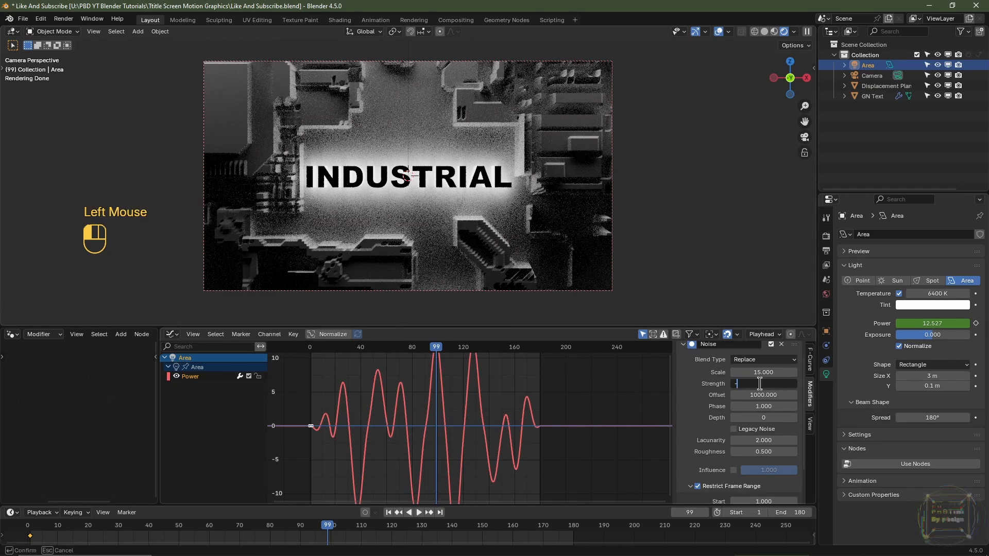
text(100)
key(Return)
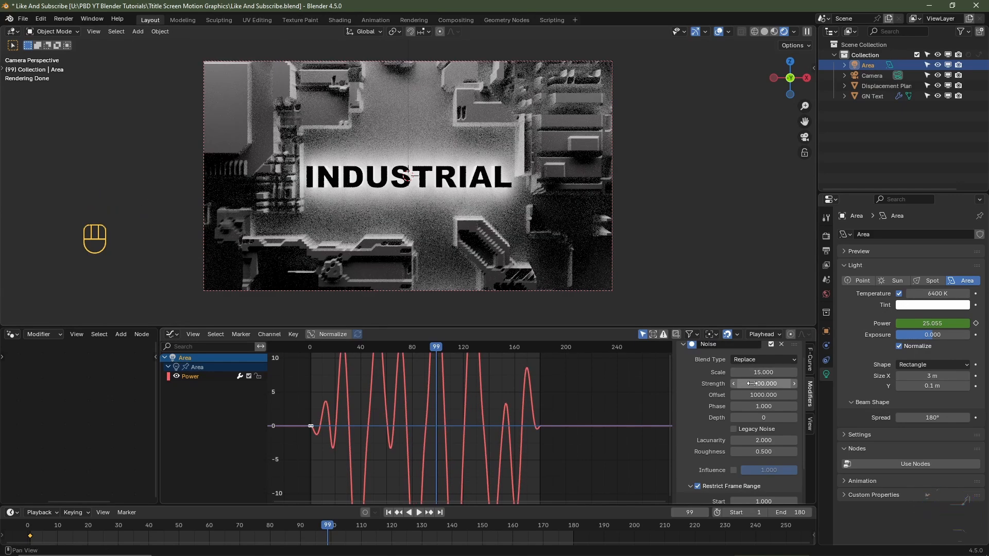
- Set the Noise modifier's strength to -2500 and fit the whole Power curve in an enlarged Graph Editor
click(753, 382)
text(-)
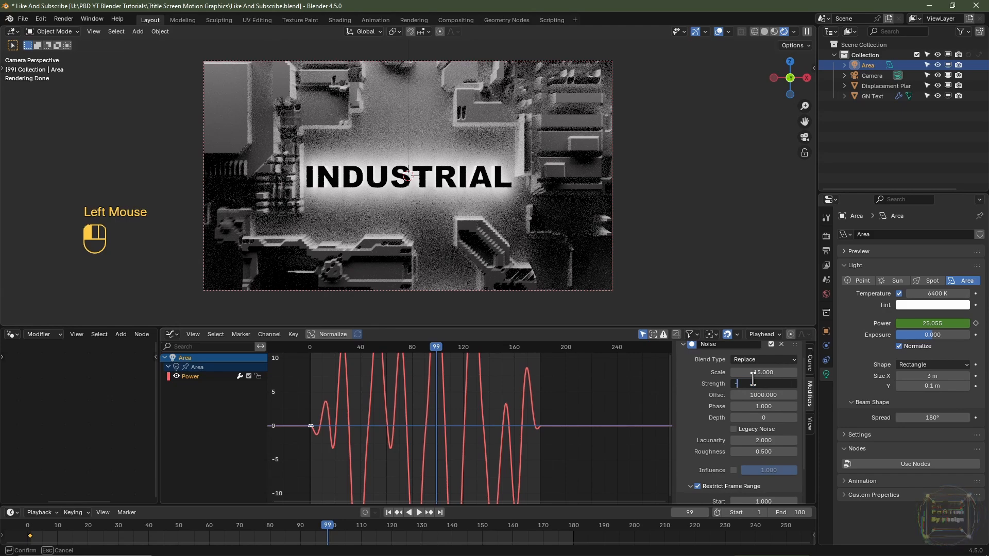
text(2500)
key(Return)
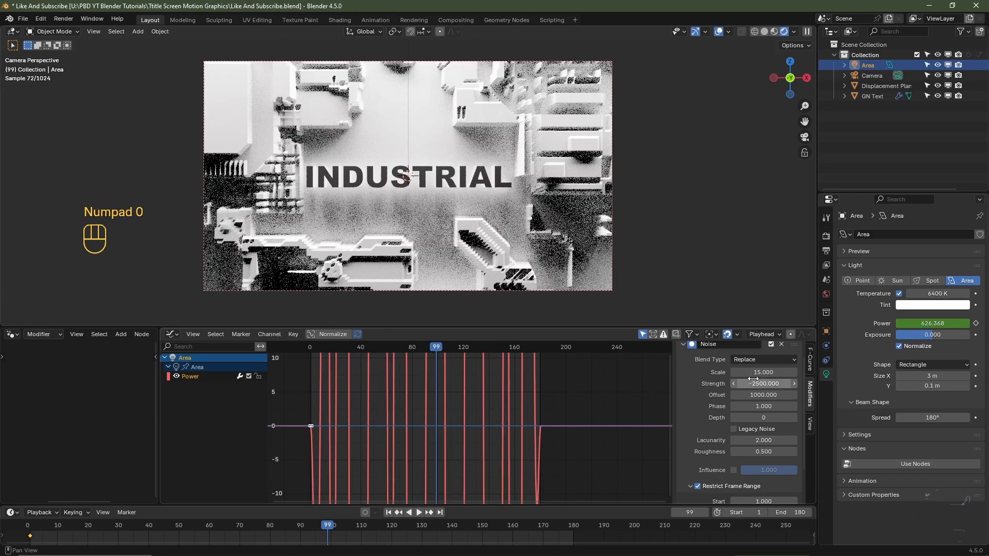
key(Home)
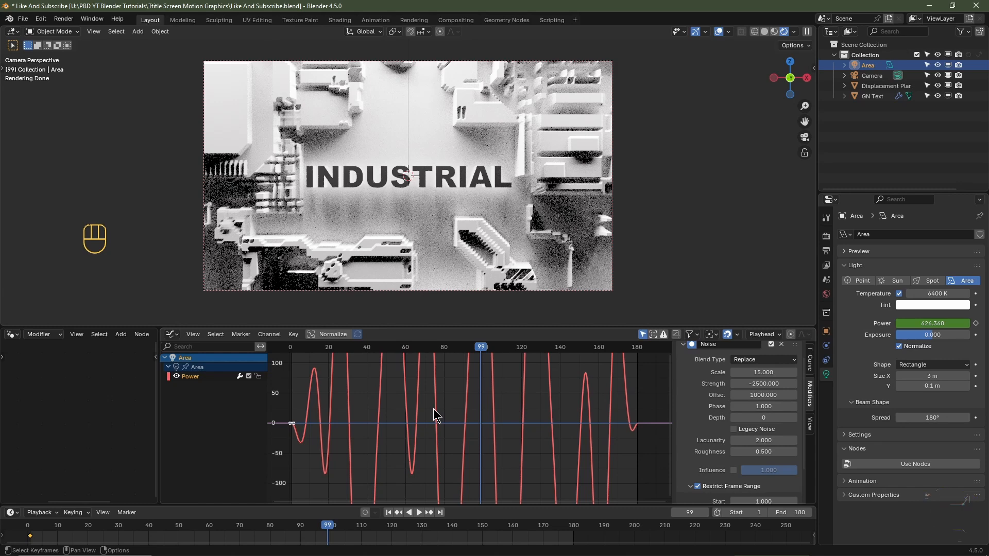
key(ctrl)
ctrl+middle_drag(434, 411, 432, 435)
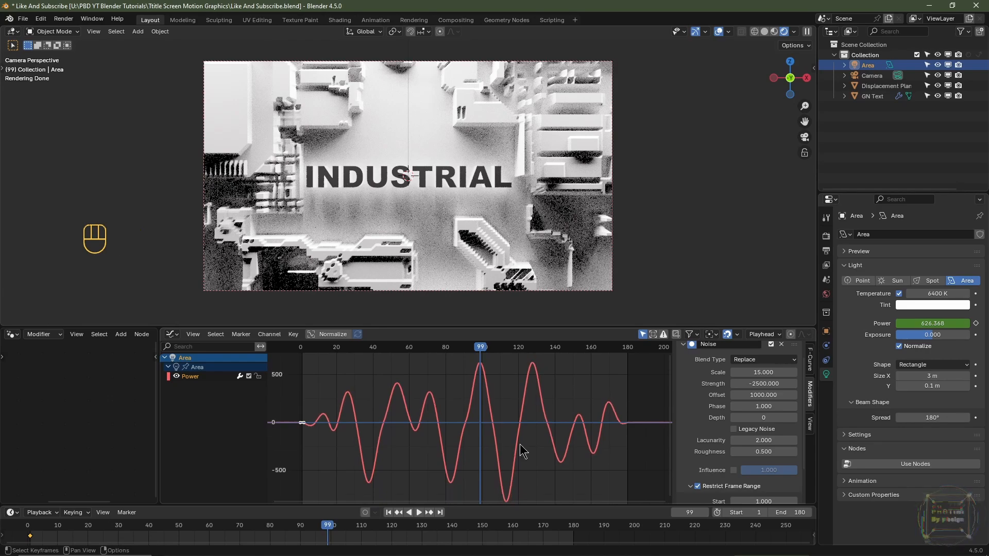
drag(591, 326, 591, 199)
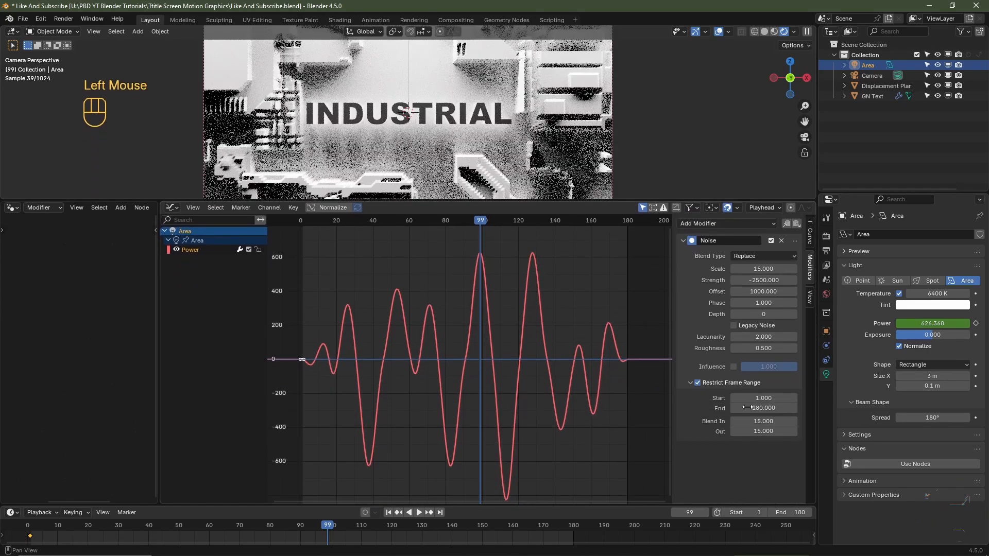
- Switch the viewport to Material Preview shading and play back the area light's flicker
scroll(670, 129, down, 2)
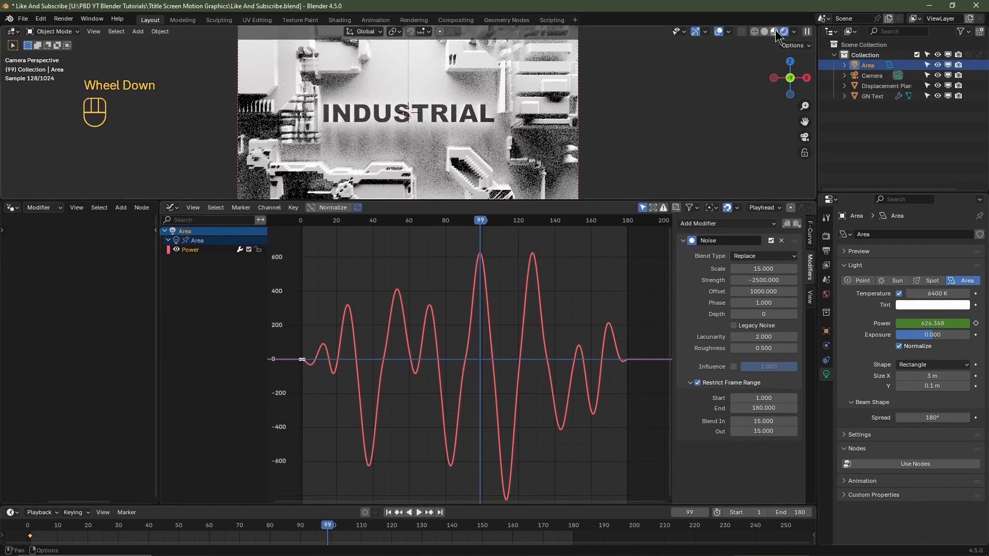
click(774, 31)
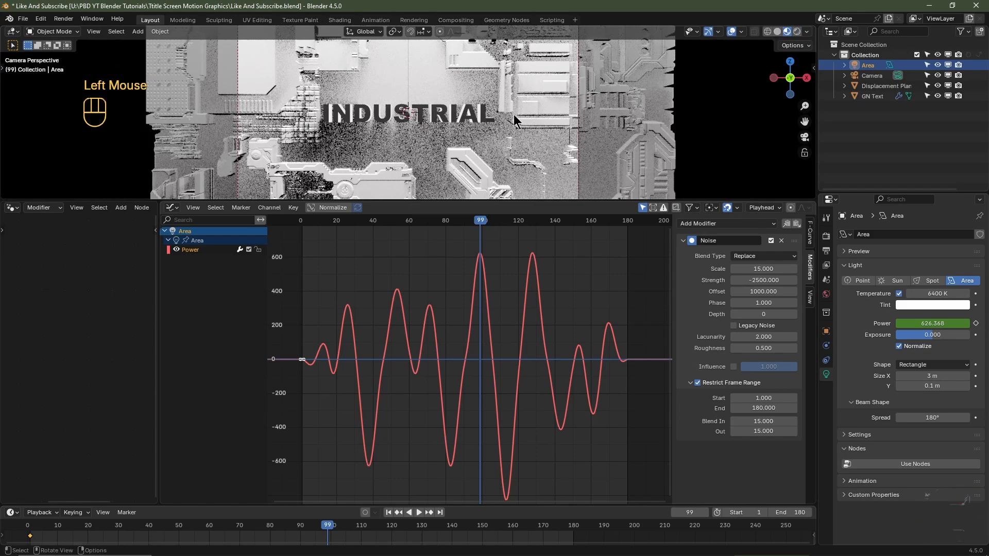
key(space)
key(space)
key(space)
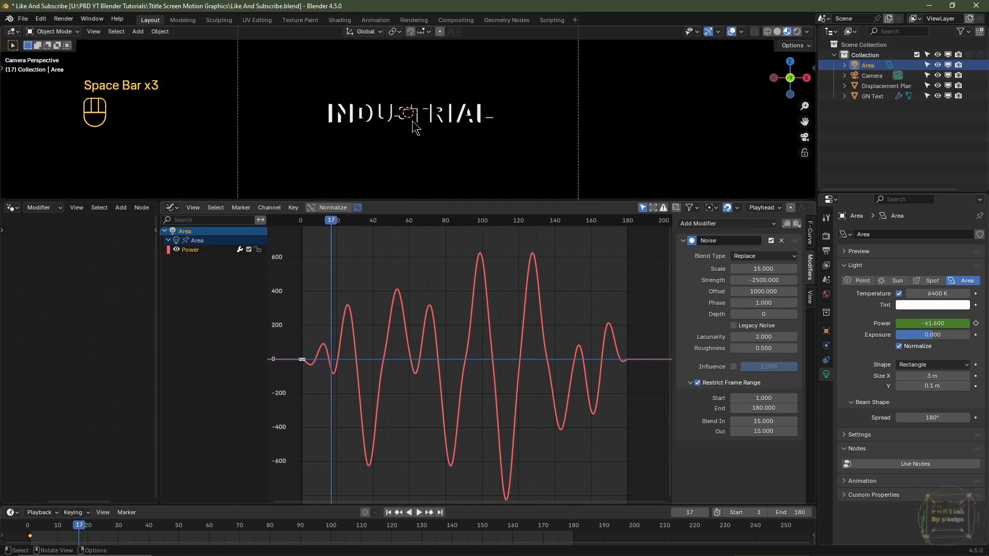
key(space)
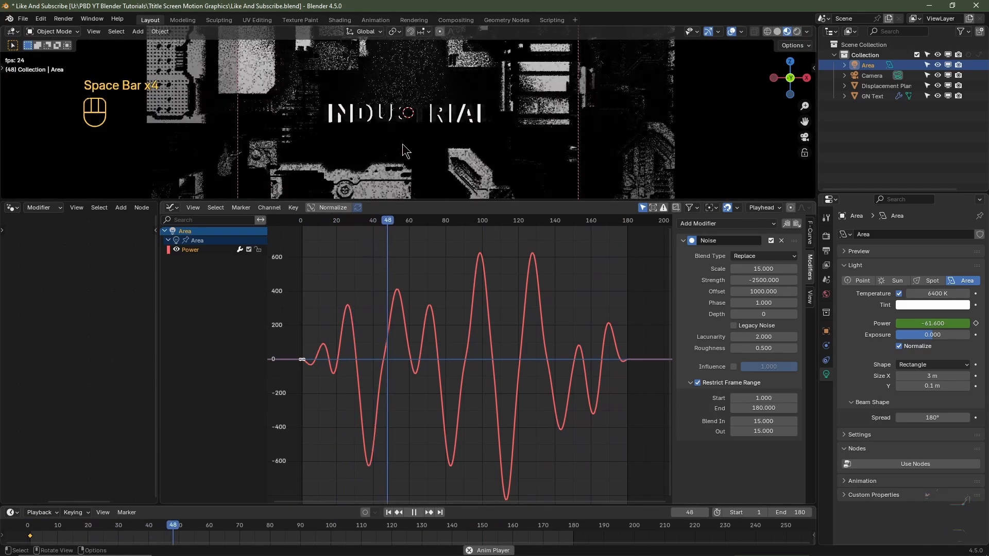
key(space)
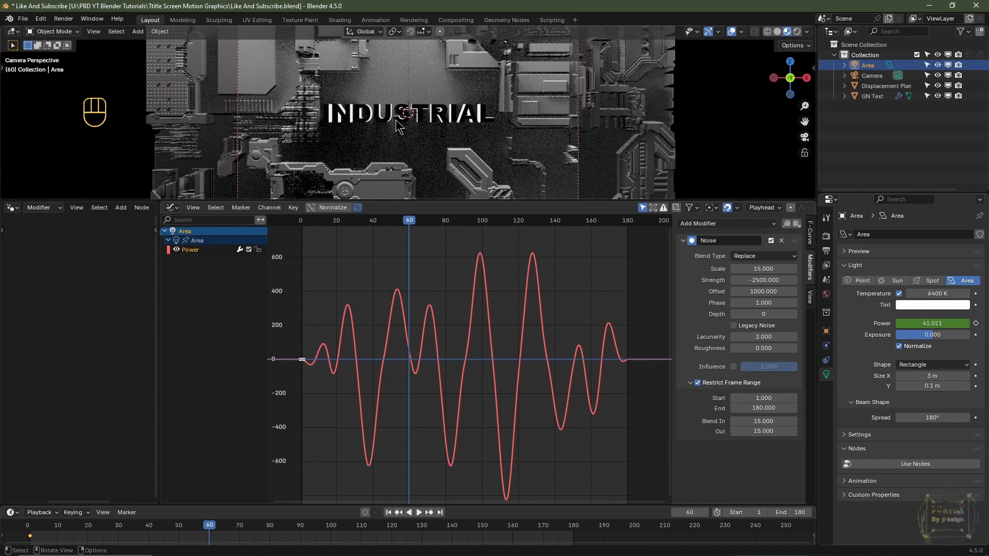
- Add a Stepped Interpolation modifier to the Power curve with a step size of 5 and play back the flicker
click(717, 223)
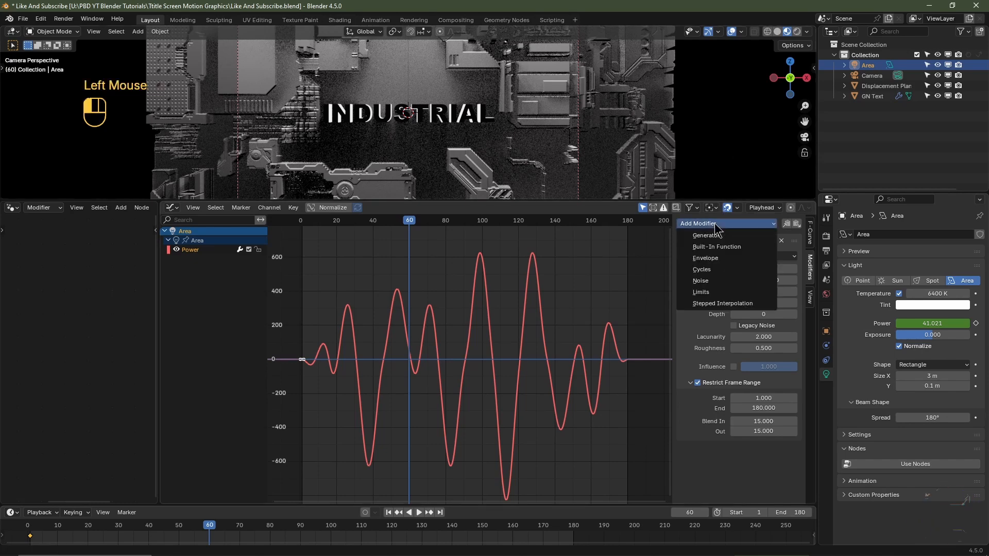
click(719, 308)
scroll(731, 366, down, 5)
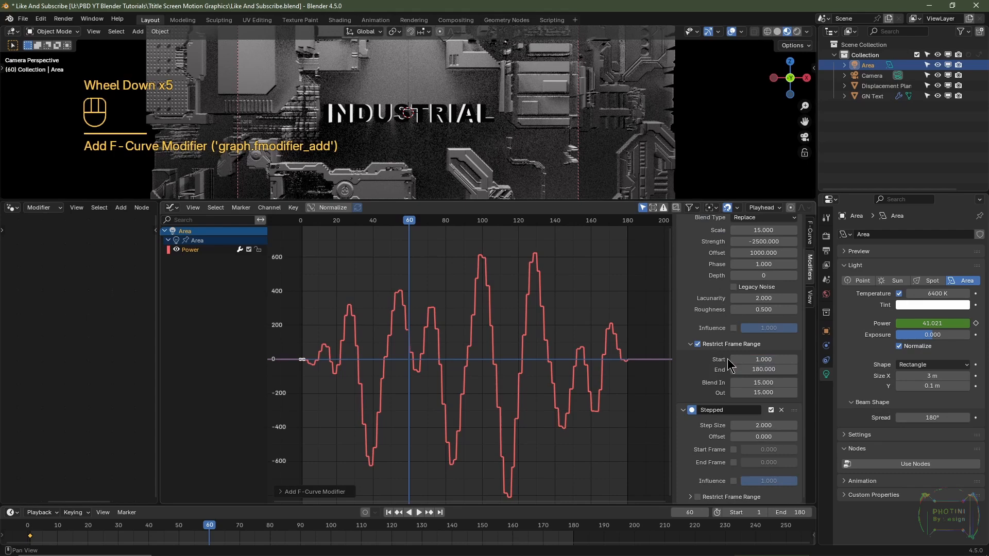
click(755, 425)
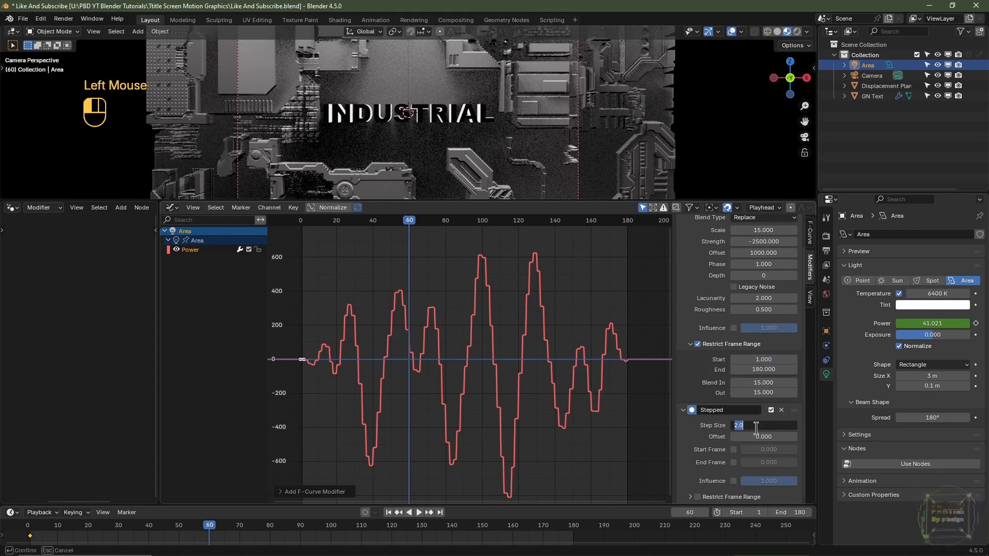
key(Return)
key(space)
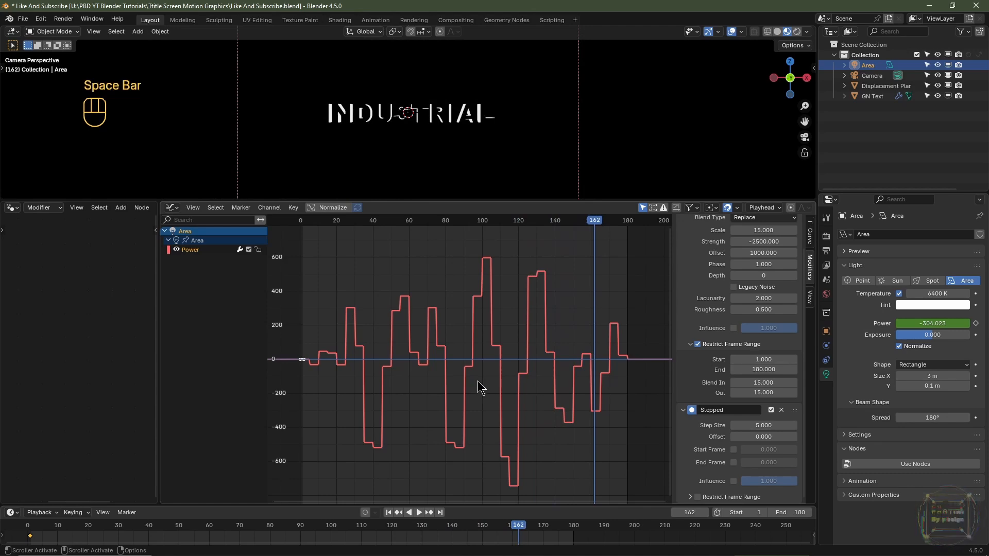
- Restrict the Stepped modifier to frames 1 through 180, with Blend In and Blend Out both at 15, and scrub to frame 117
click(698, 498)
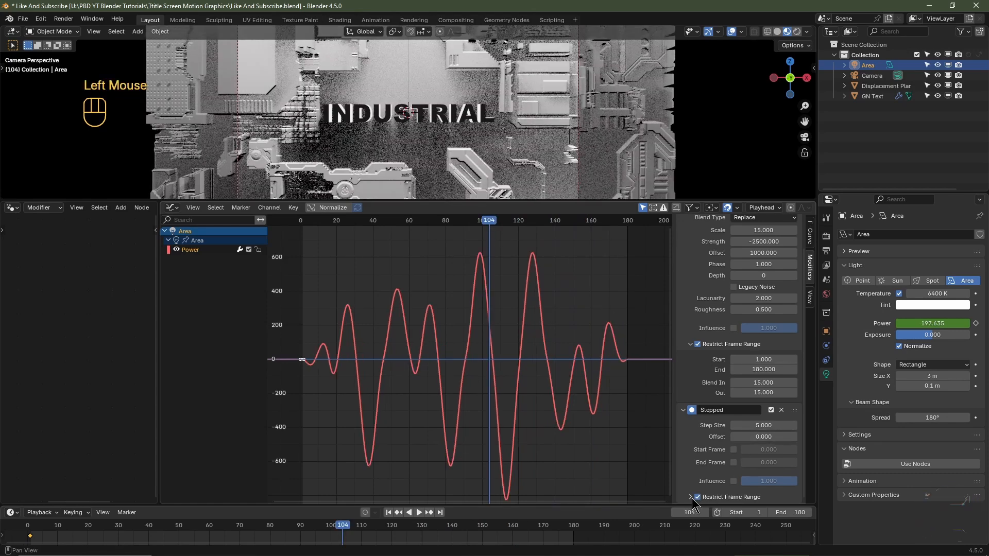
click(691, 497)
scroll(732, 479, down, 3)
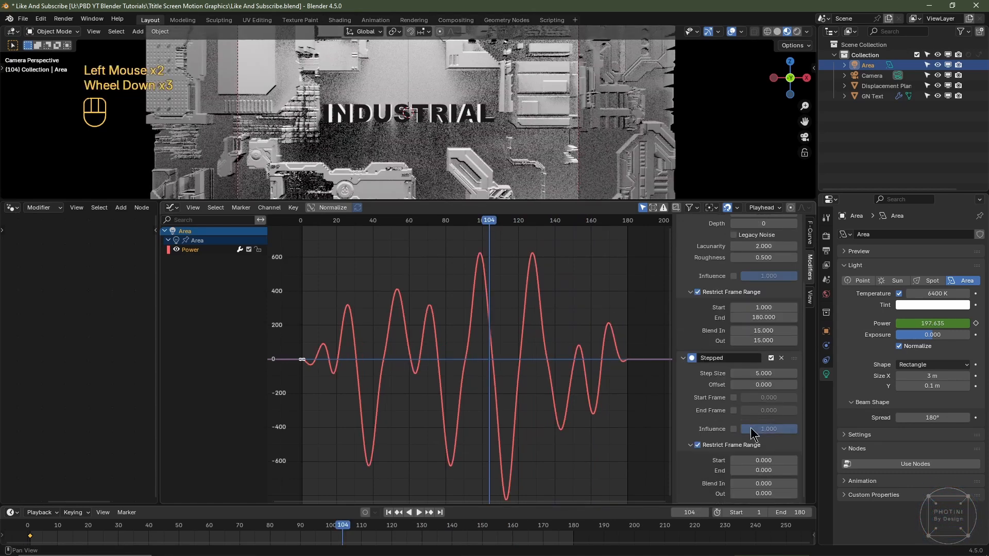
click(762, 459)
text(1)
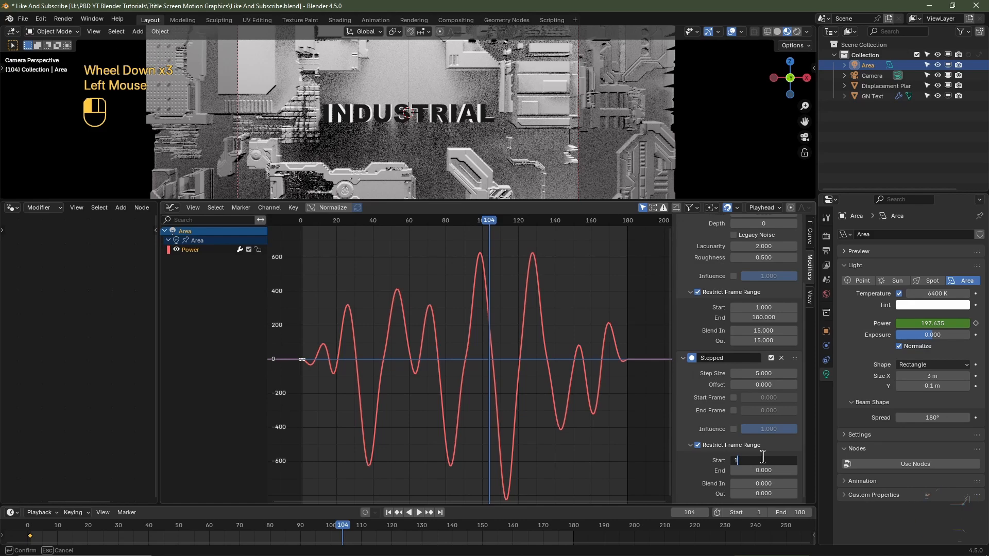
key(Tab)
text(1)
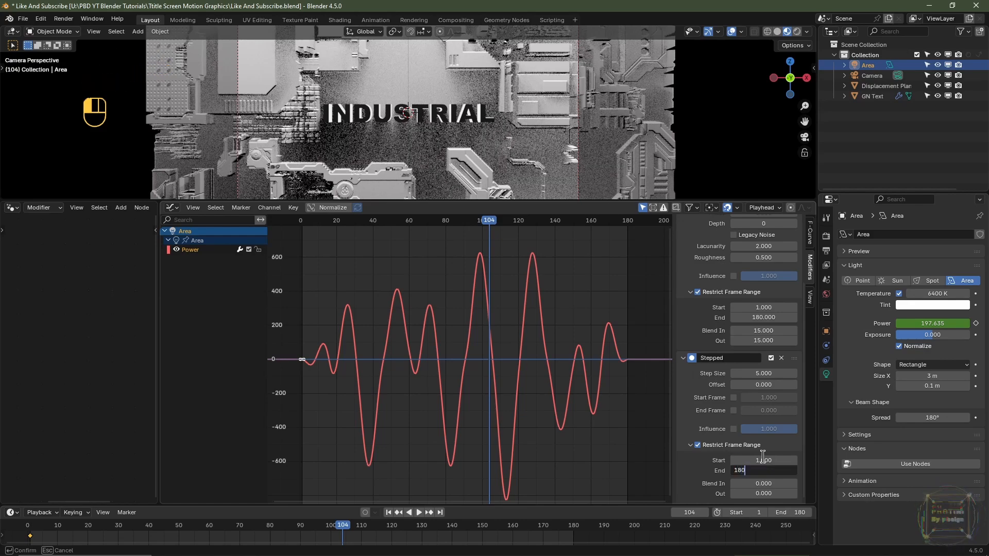
text(80)
key(Tab)
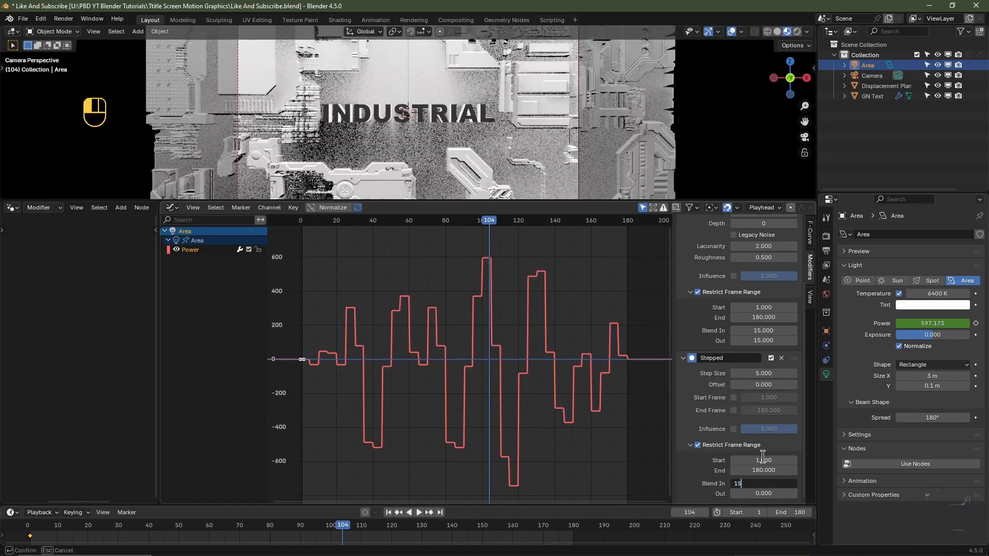
key(Tab)
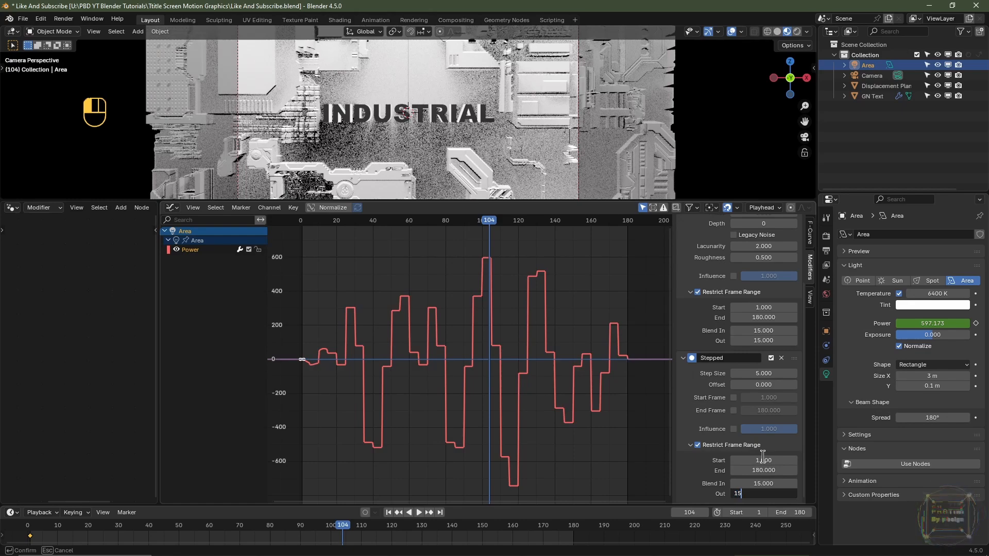
click(488, 228)
drag(490, 229, 515, 266)
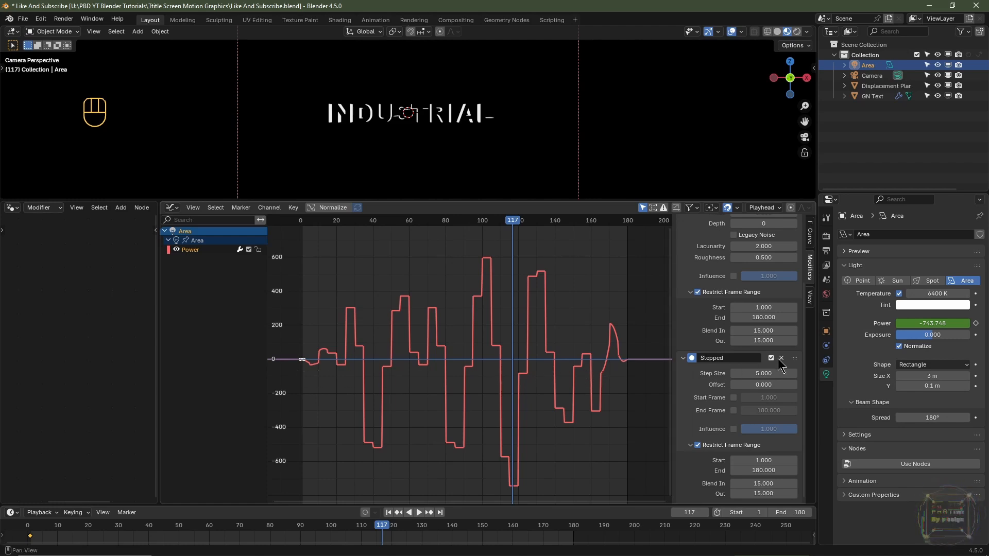
- Collapse the Noise and Stepped modifiers and add a Limits modifier with minimum Y at 0 and maximum Y at 517.6
click(684, 359)
scroll(686, 364, up, 2)
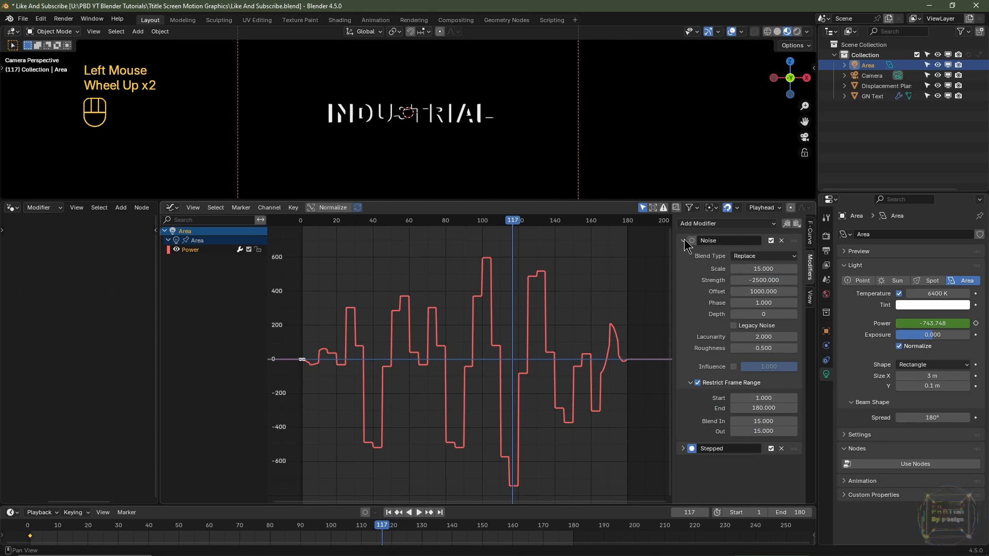
click(684, 241)
click(686, 224)
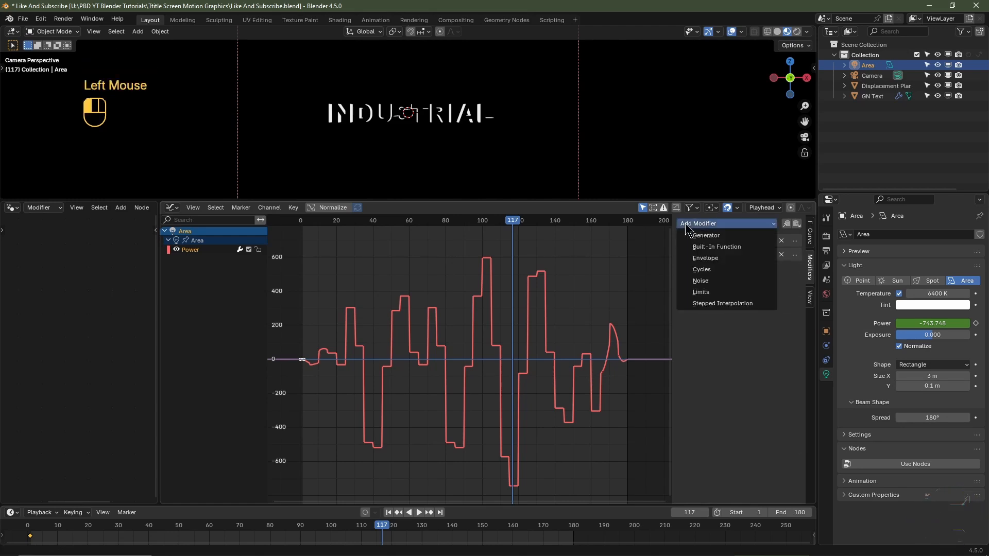
click(720, 292)
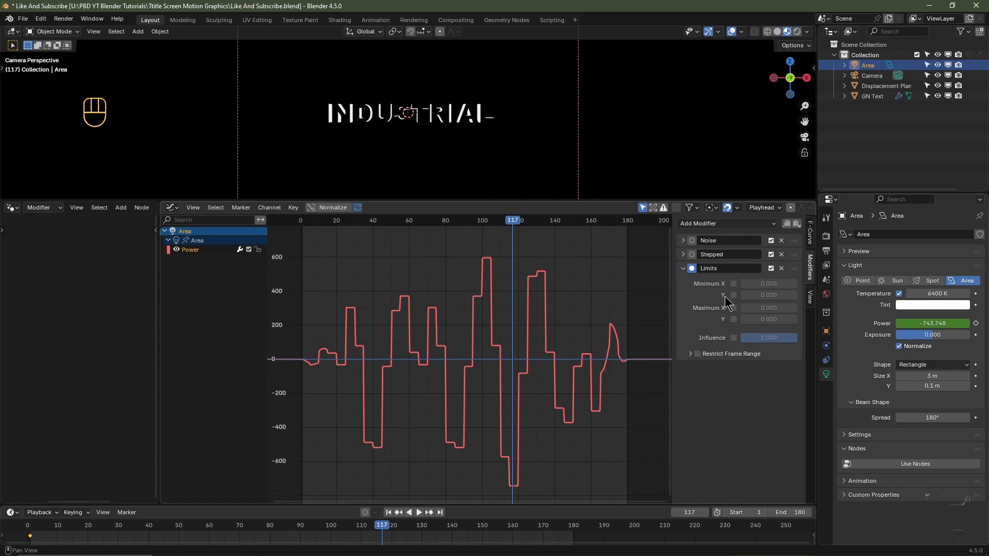
click(734, 295)
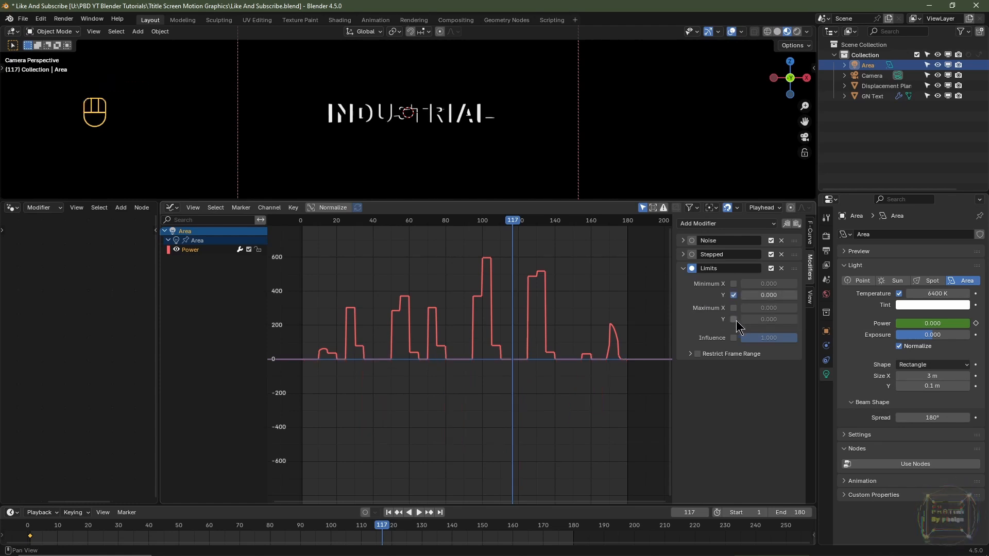
click(733, 319)
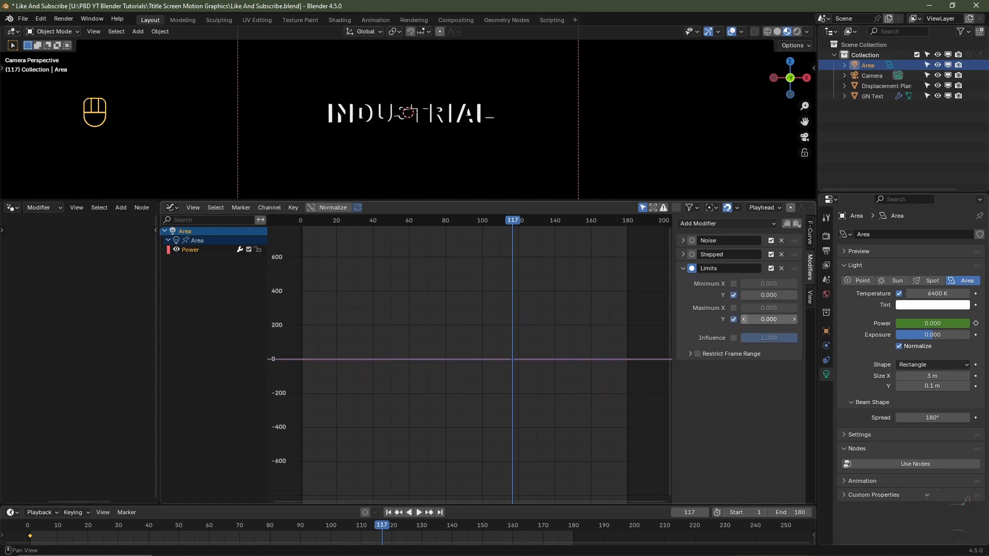
drag(748, 320, 882, 319)
click(486, 221)
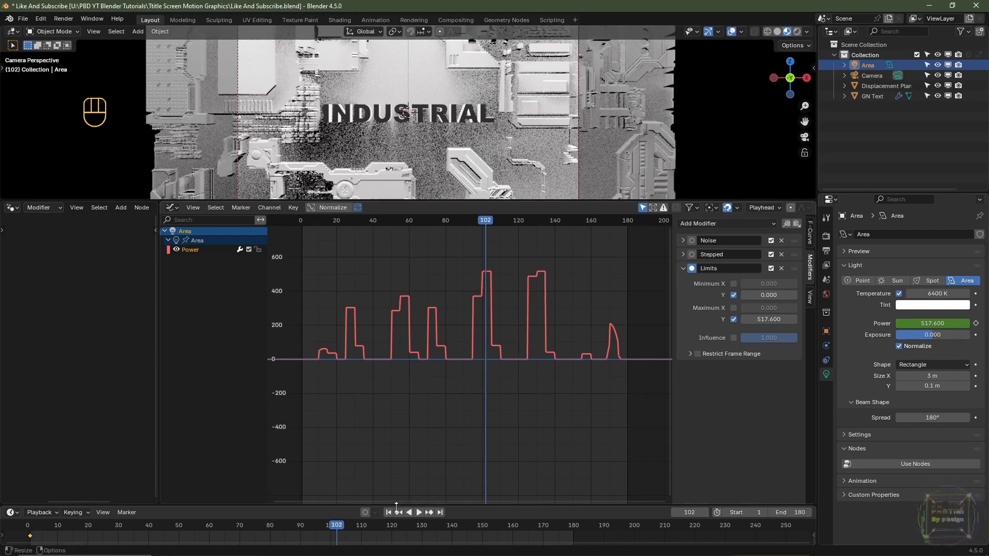
- Play back the limited light flicker from the first frame, then return to frame 1
click(388, 513)
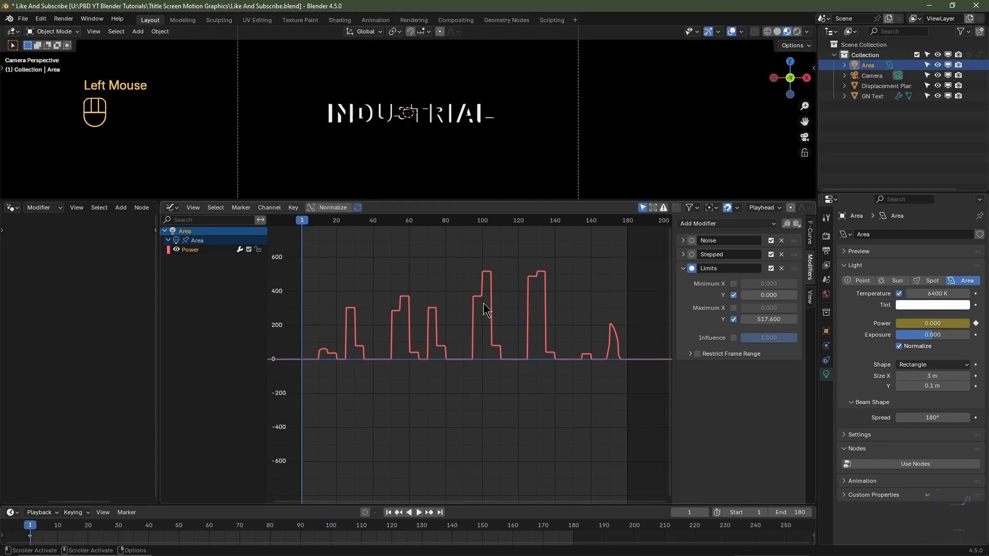
key(space)
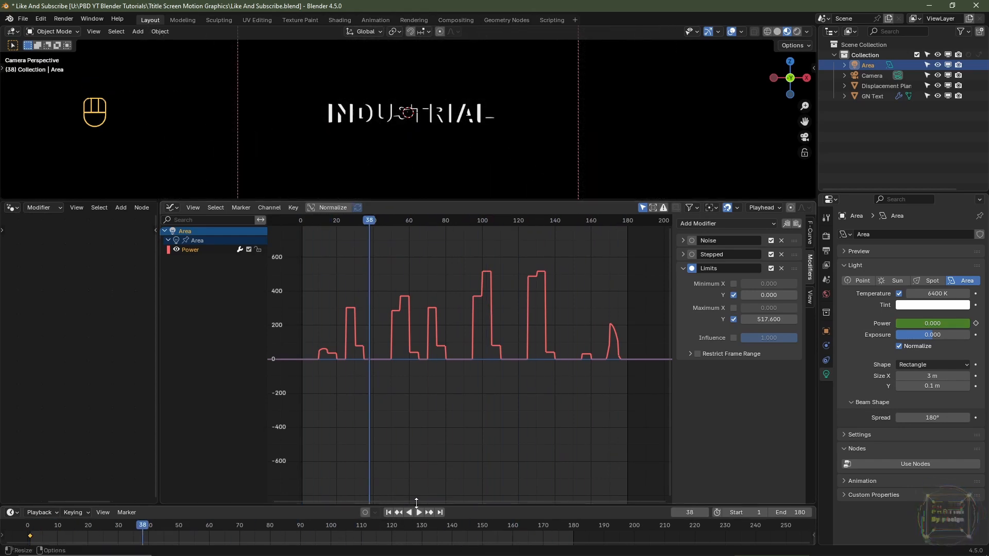
click(388, 513)
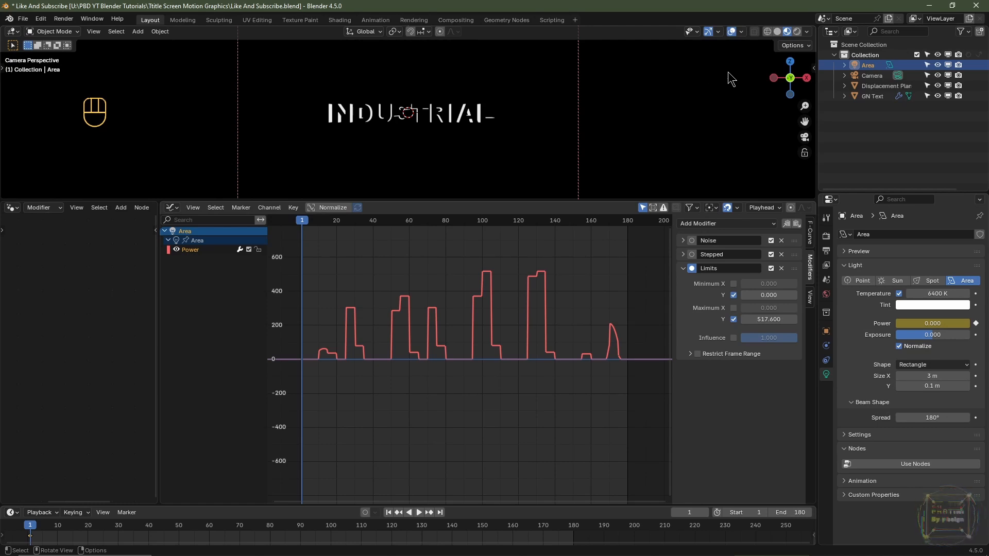
- Turn off Scene World lighting in the viewport shading options and select the GN Text object
click(807, 32)
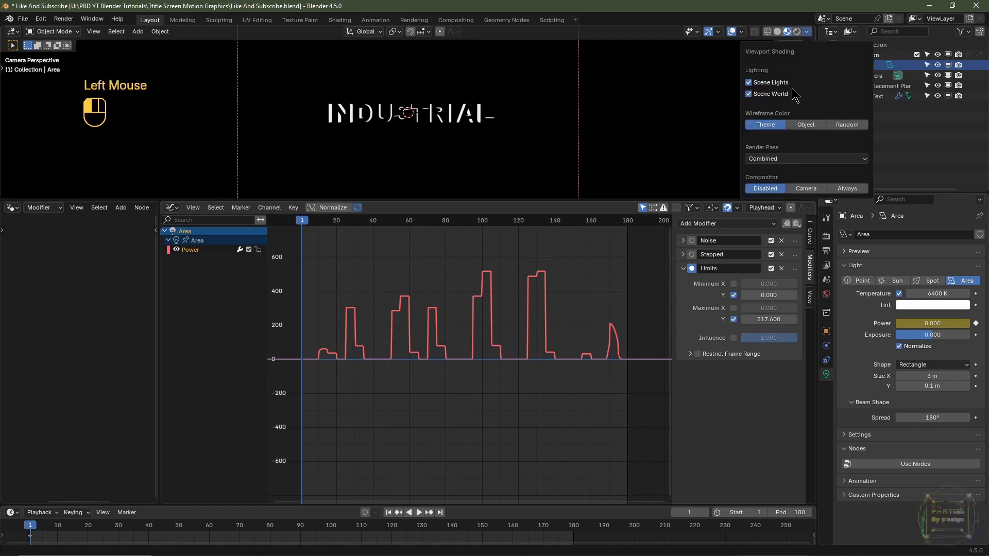
click(750, 94)
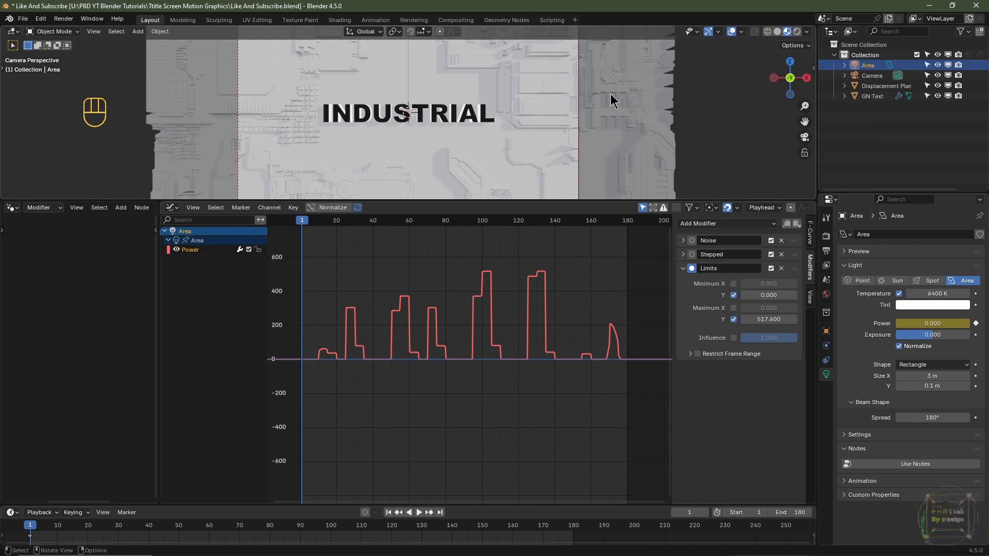
click(422, 106)
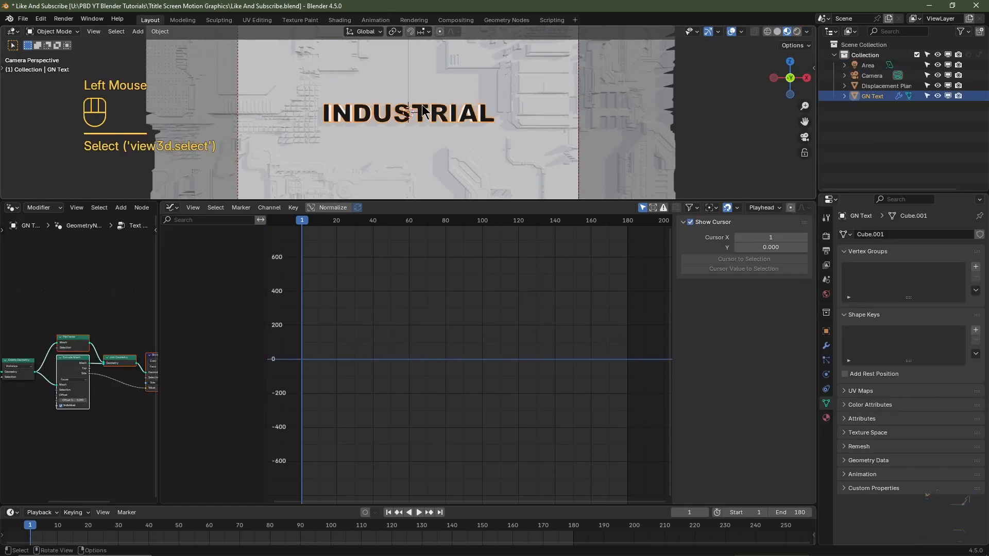
- At frame 1, move the INDUSTRIAL text along Y to about 0.034467 m, behind the plane's surface, and keyframe its Y location
click(389, 513)
middle_drag(620, 128, 481, 150)
key(g)
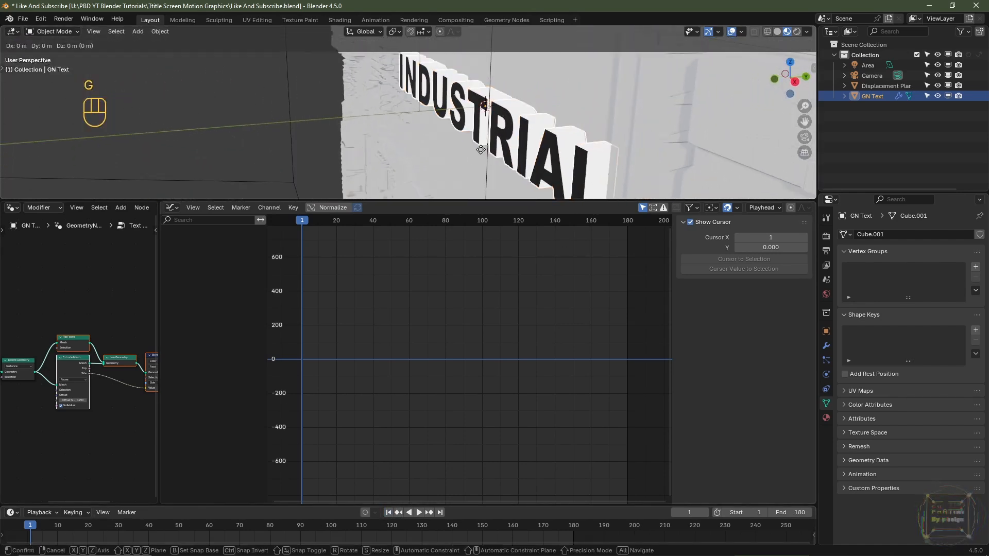
key(y)
key(shift)
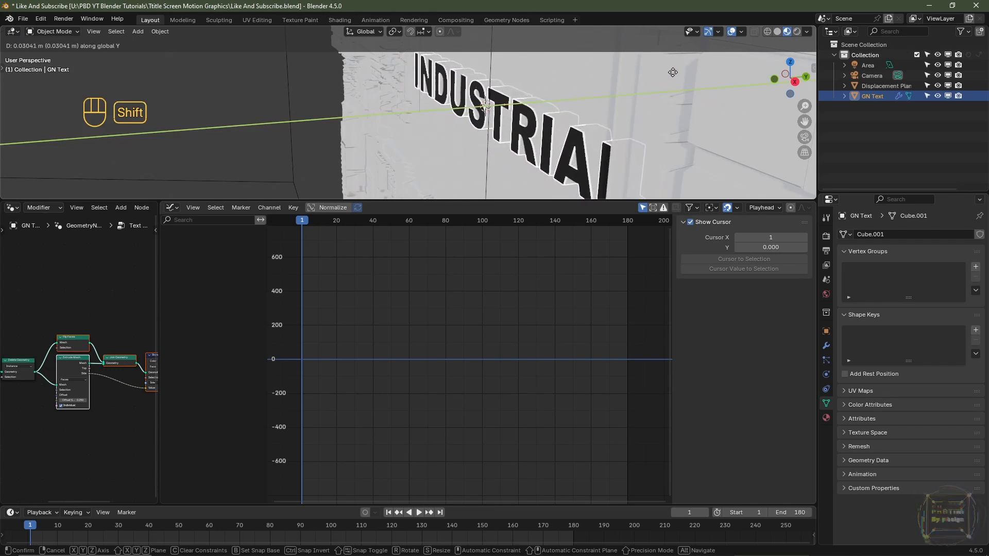
click(565, 127)
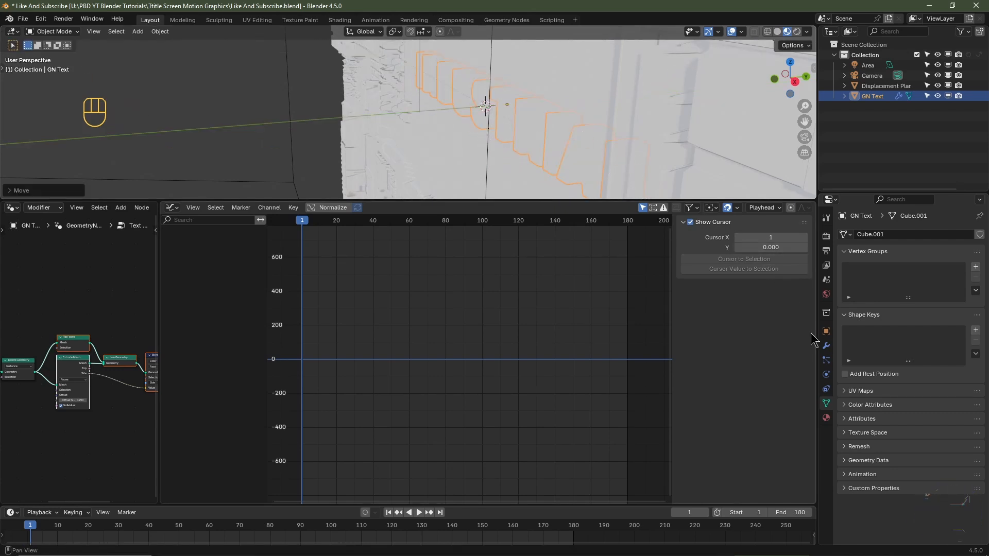
click(828, 331)
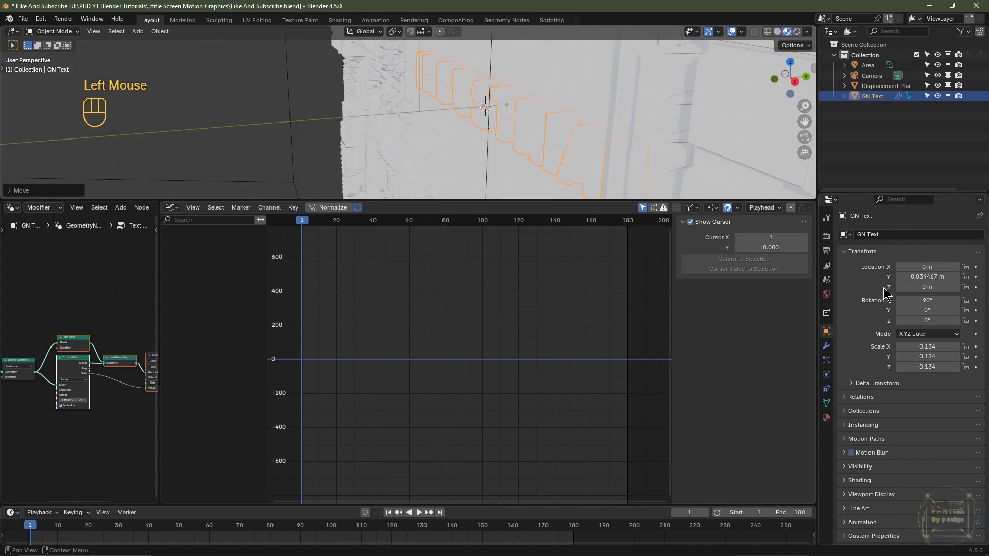
click(975, 277)
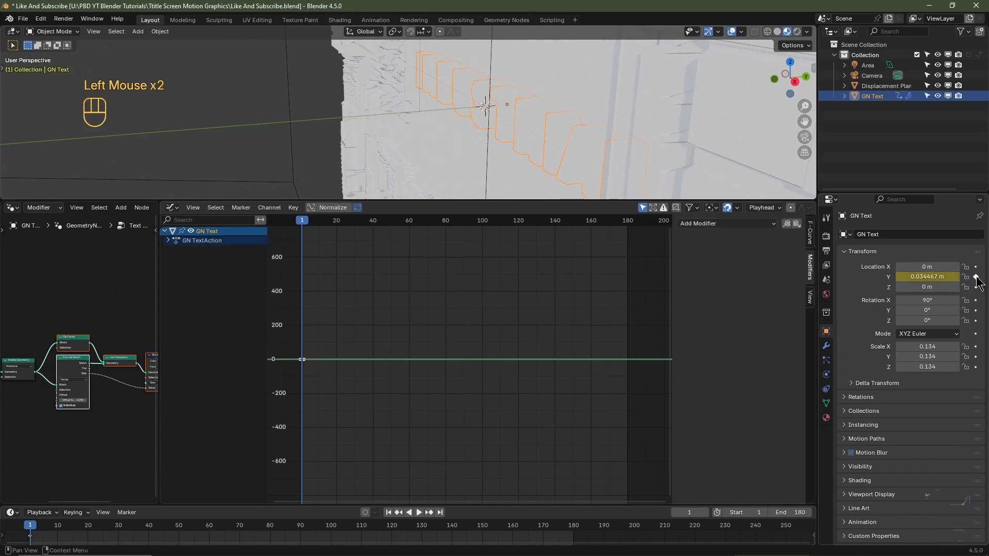
- At frame 15, move the text along Y out of the plane to about 0.000865 m and keyframe its Y location
click(697, 512)
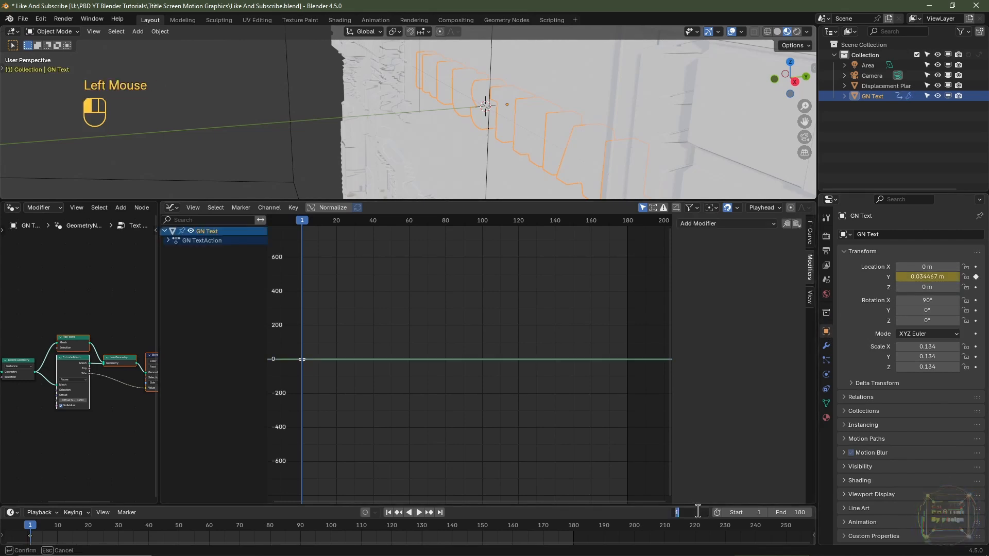
text(5)
key(Return)
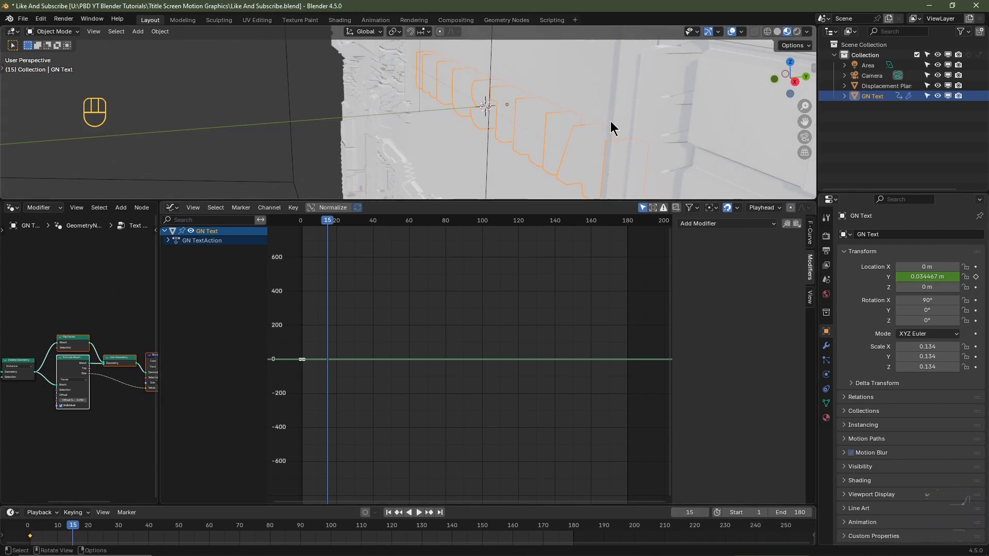
key(g)
key(y)
key(shift)
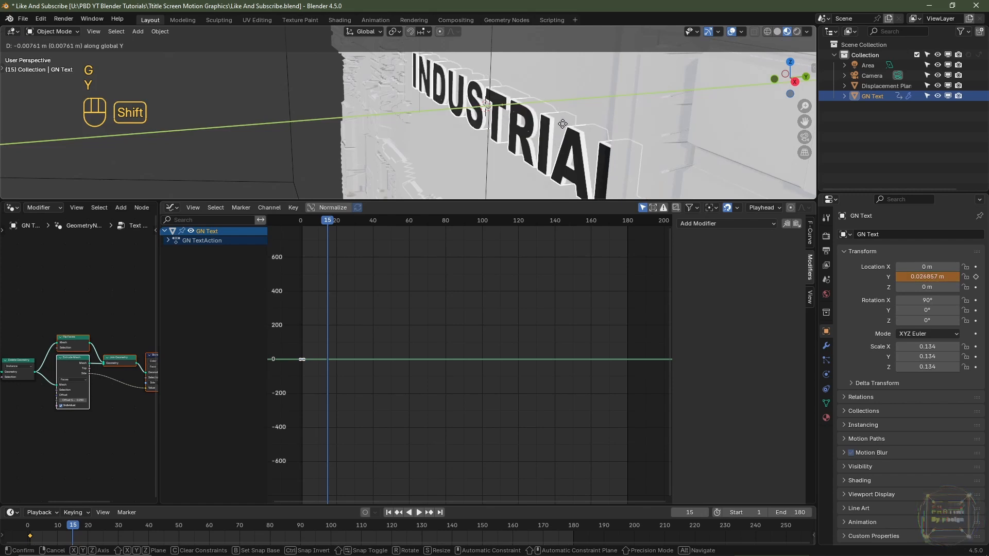
shift+click(400, 163)
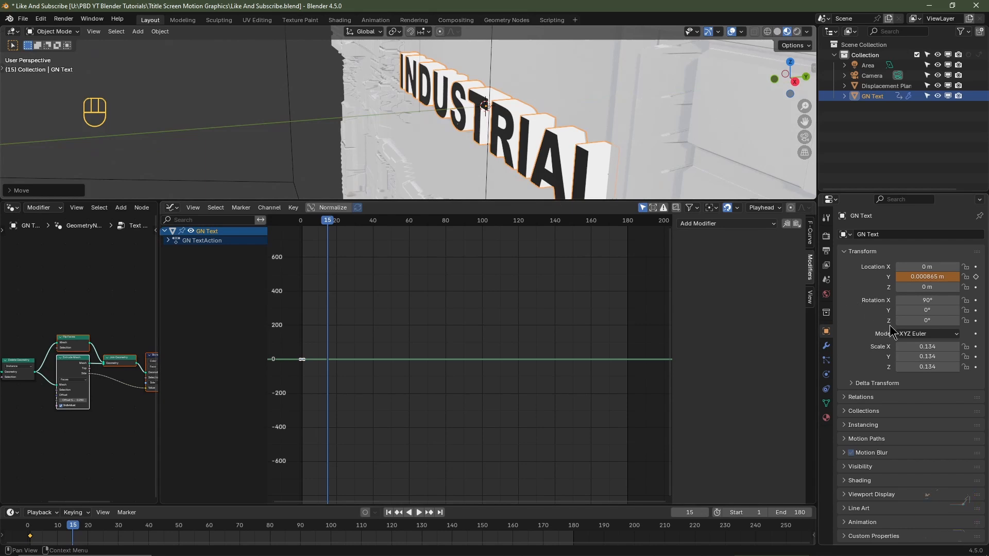
click(976, 278)
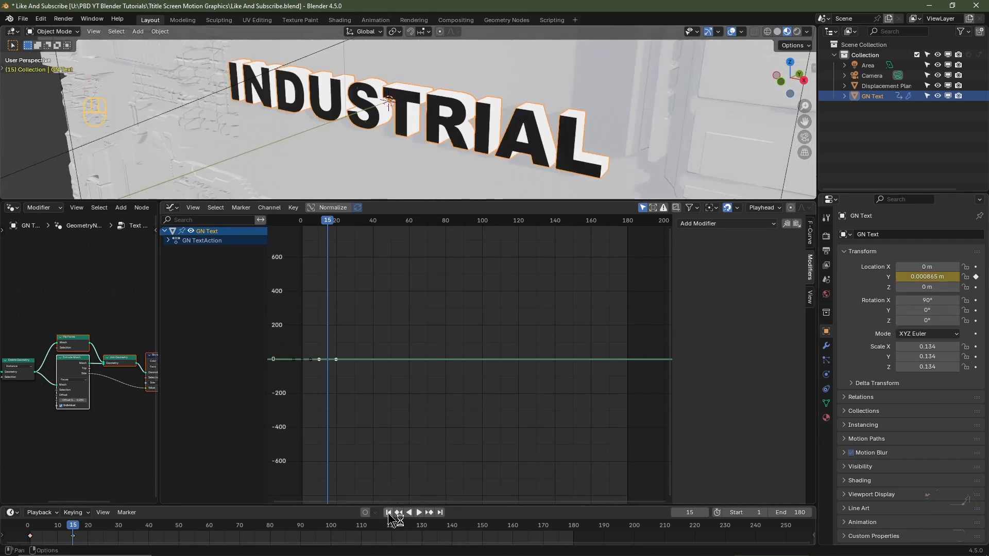
- Play back the text's emergence animation from the first frame and check the viewport shading options
click(389, 514)
key(space)
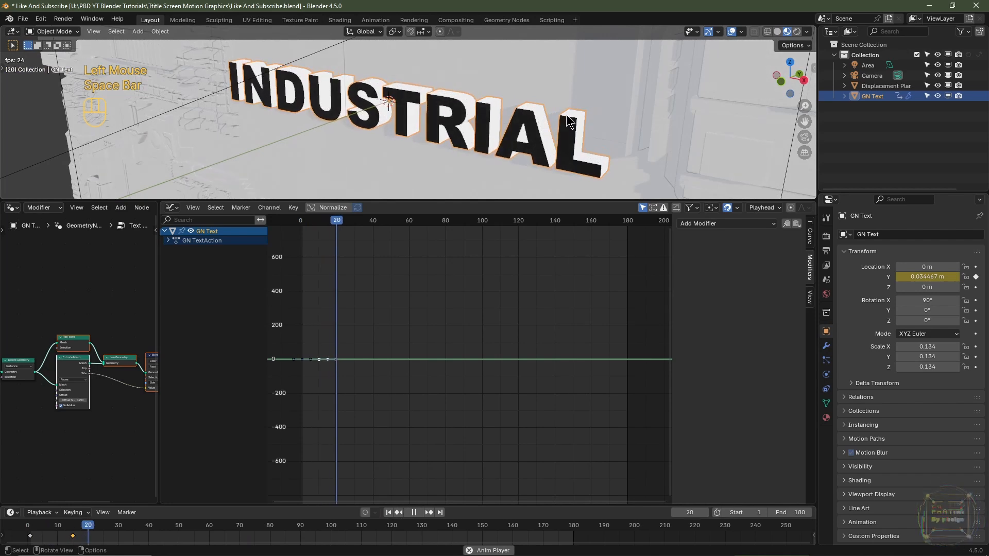
key(space)
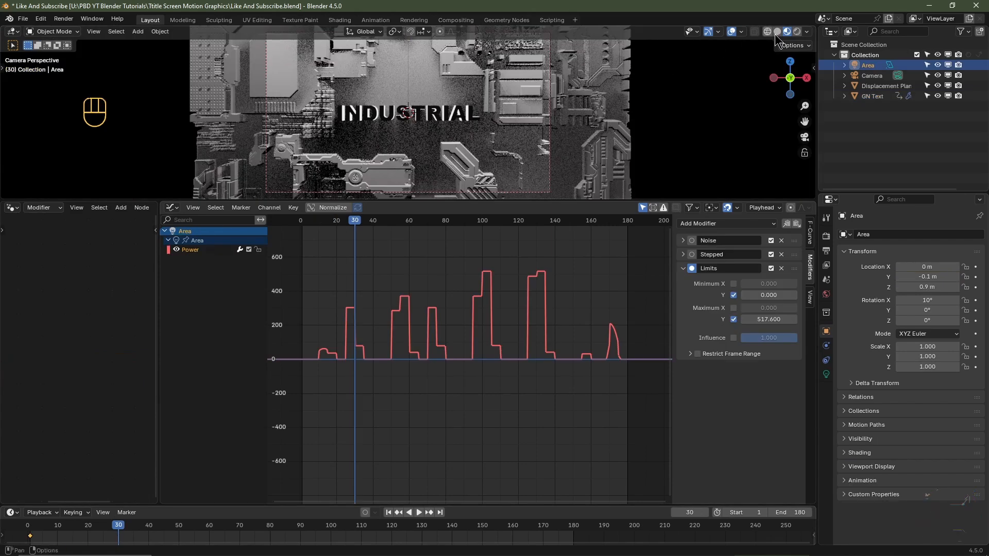
click(807, 31)
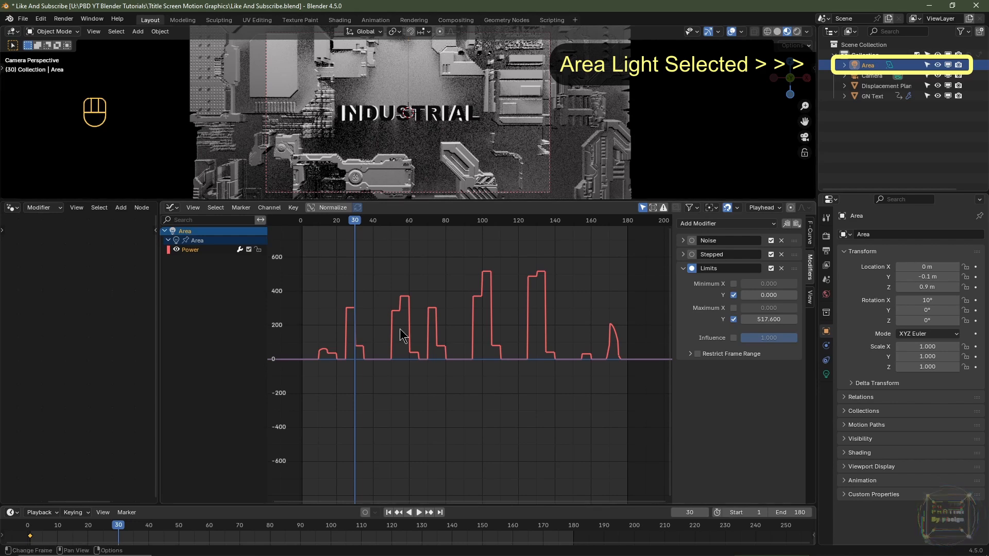
- Go to frame 15 and set the area light's Noise modifier to start at frame 15 with Blend In at 0
key(Left)
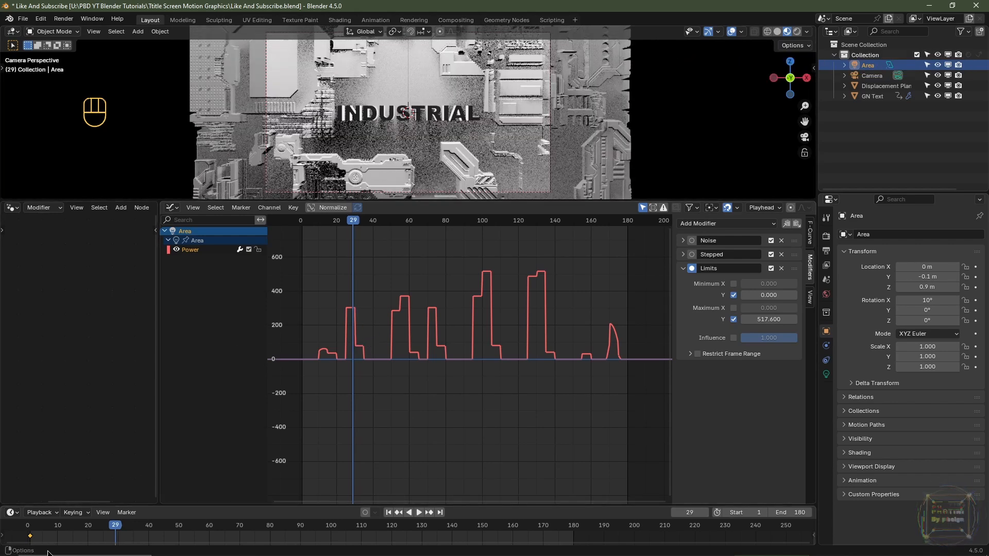
click(74, 532)
click(74, 532)
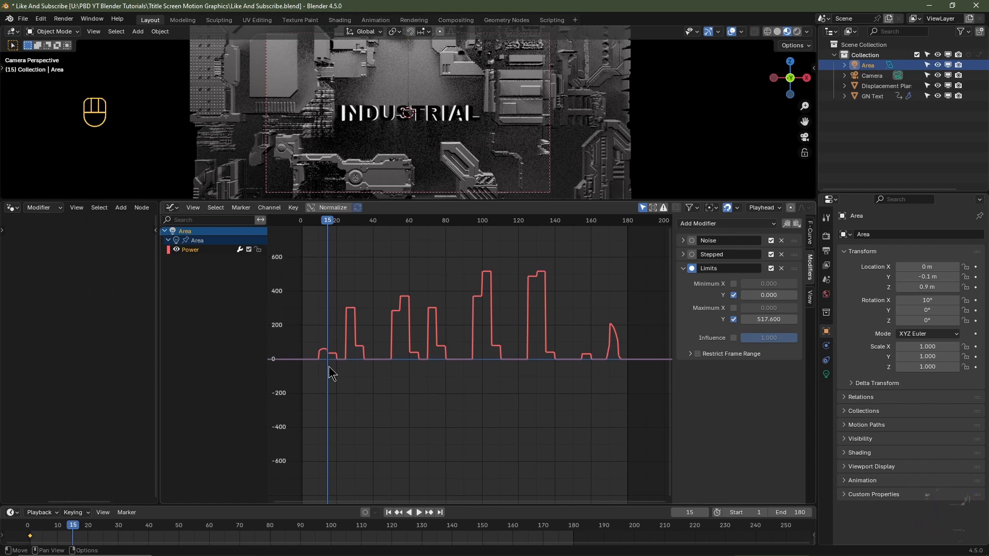
click(683, 241)
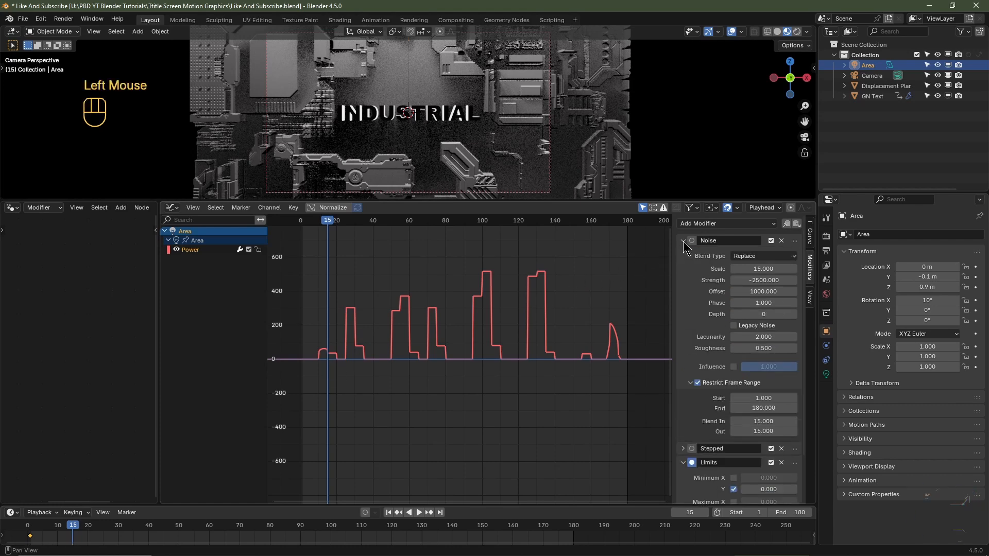
scroll(705, 363, down, 3)
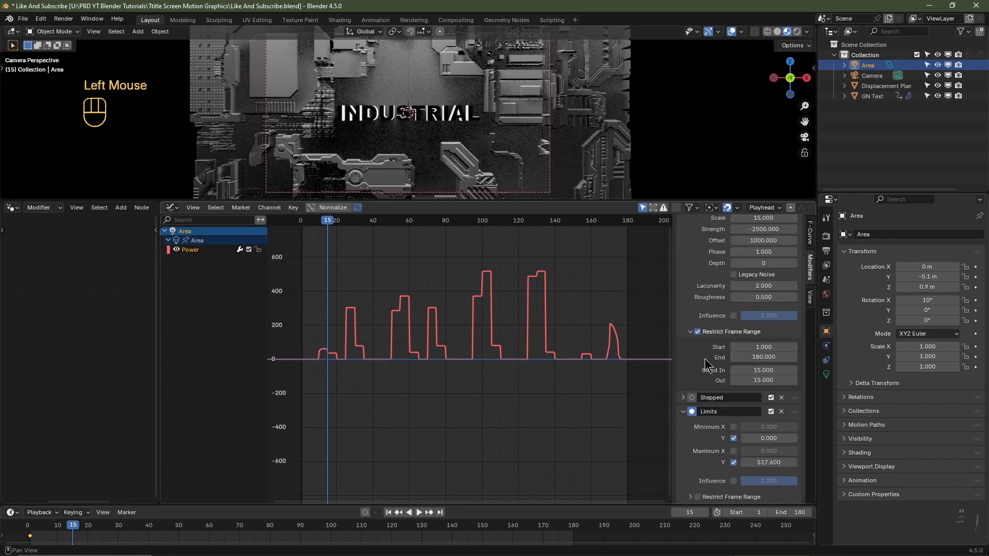
click(757, 347)
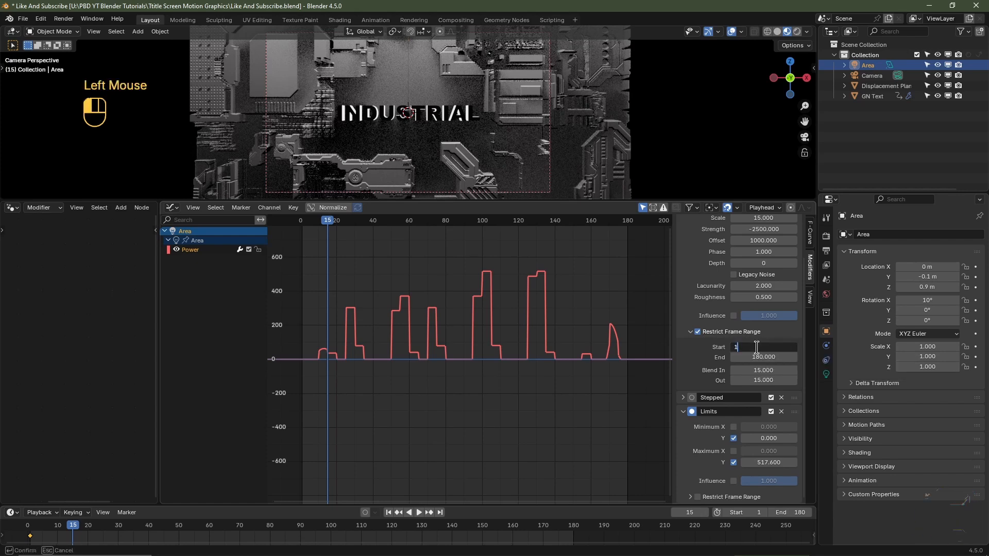
click(767, 370)
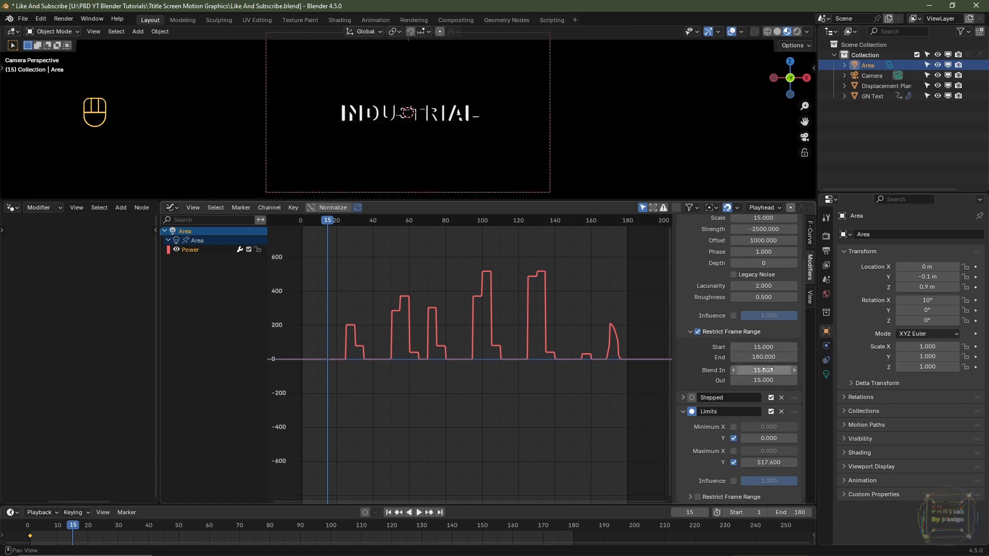
text(0)
key(Return)
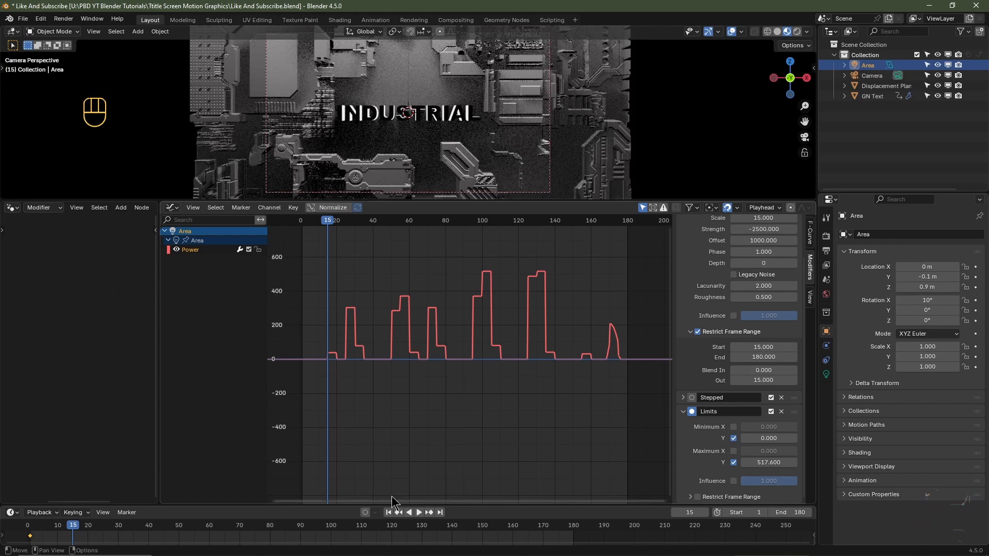
- Play back the delayed light flicker together with the text animation from the first frame
click(389, 512)
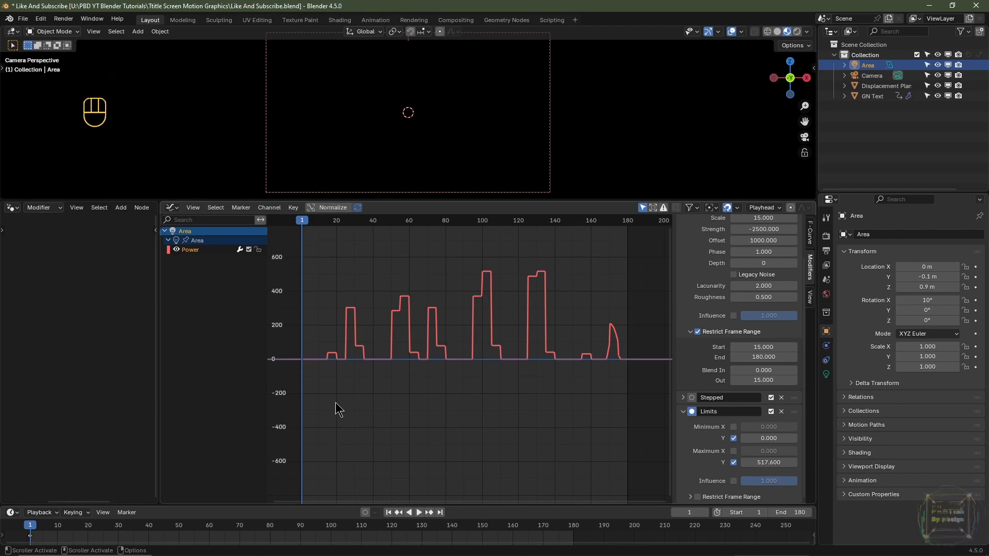
key(space)
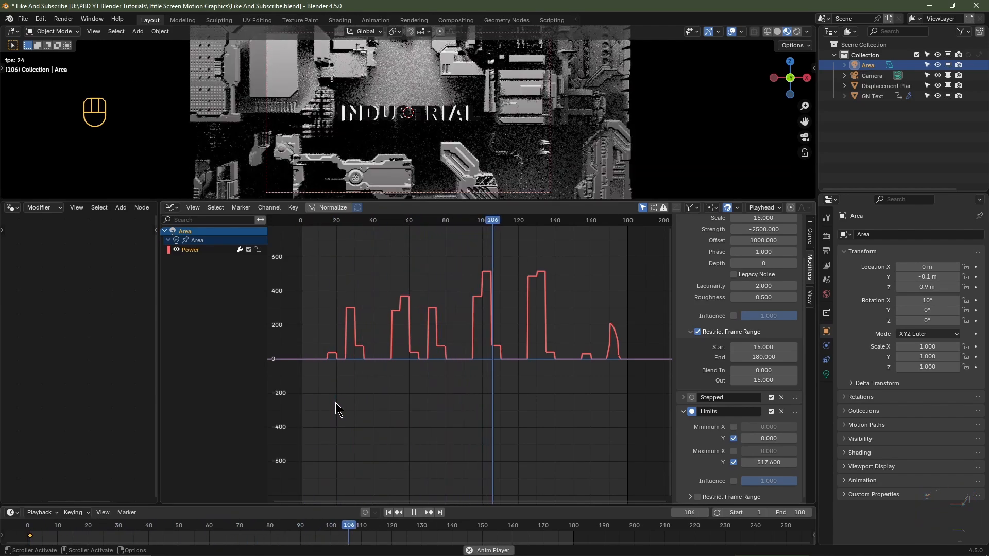
key(space)
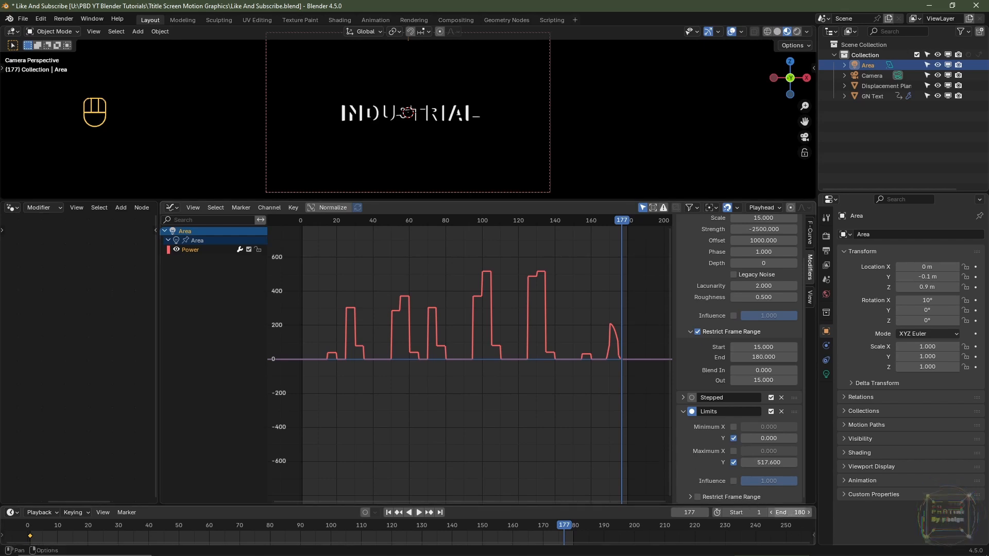
- Set the scene's end frame to 120 and the Noise modifier's restricted range to end at frame 120
click(791, 514)
text(120)
key(Return)
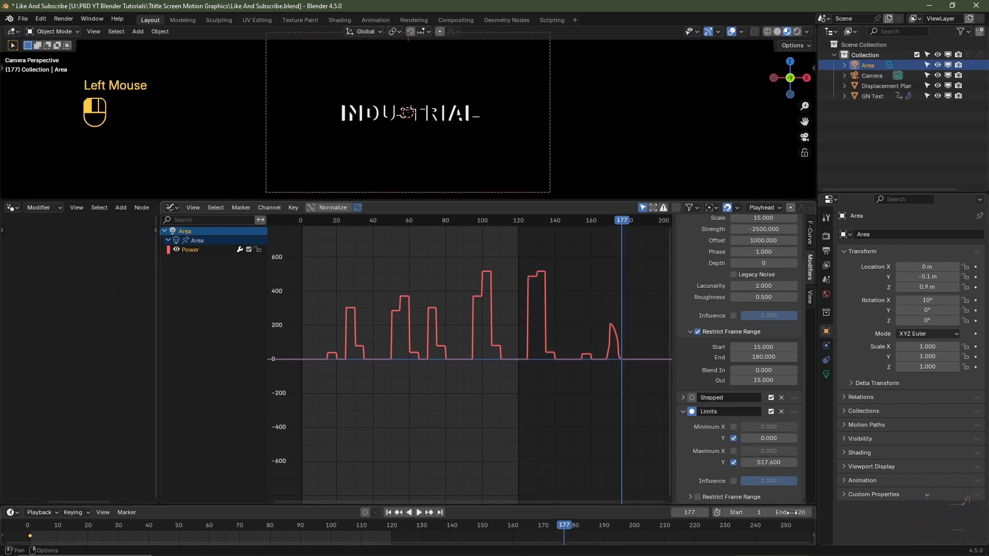
scroll(761, 315, up, 3)
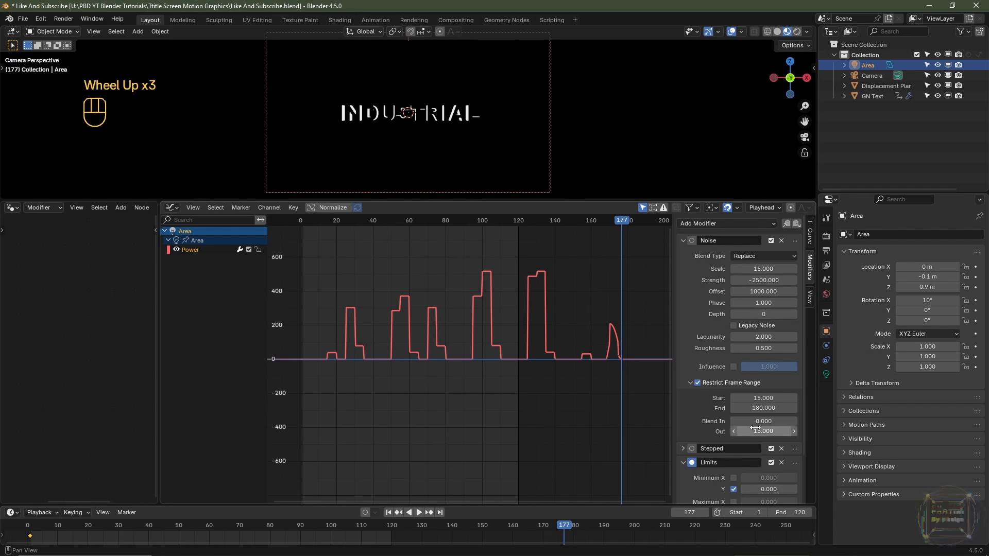
click(758, 408)
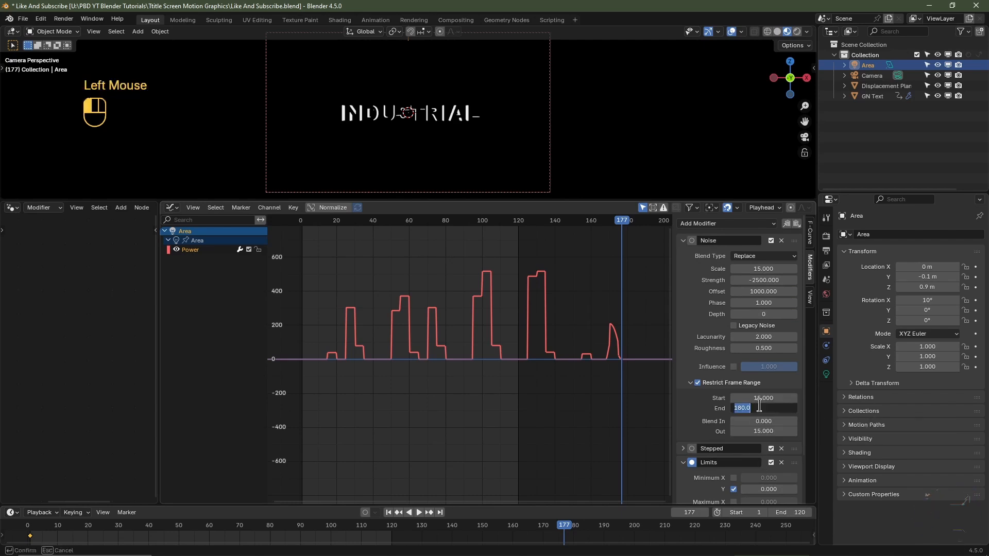
text(120)
key(Return)
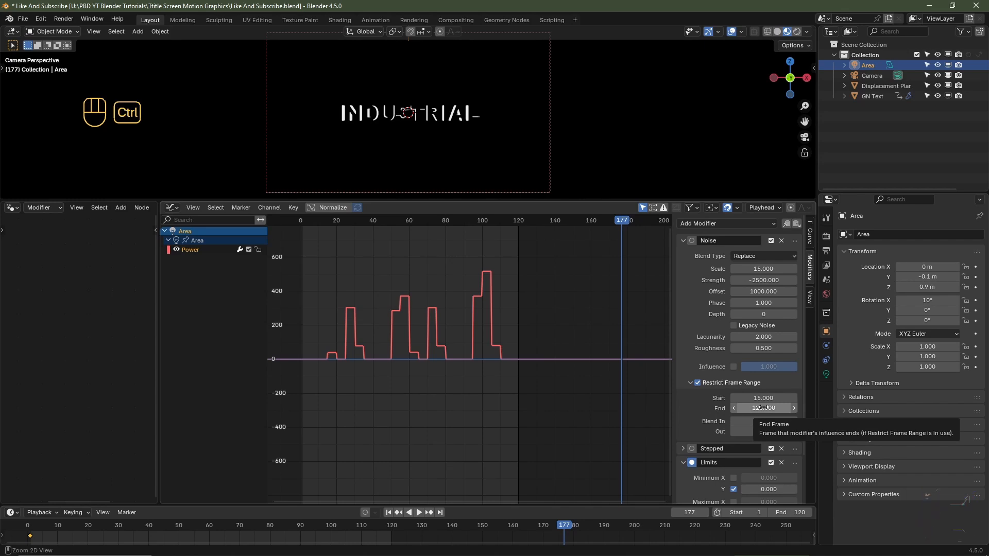
- Copy the Noise modifier's end frame of 120 to the Stepped modifier's restricted frame range
key(ctrl+c)
scroll(681, 405, down, 4)
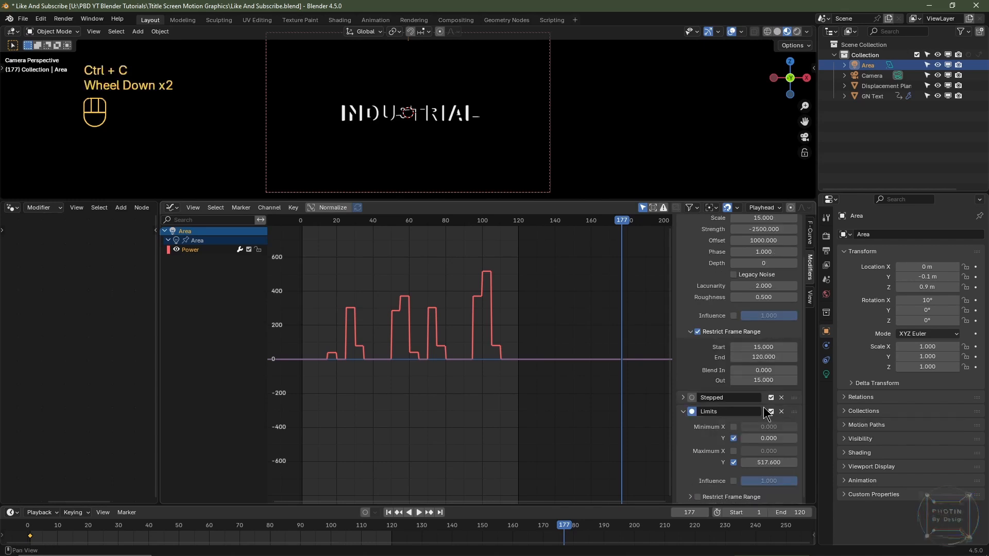
click(683, 398)
scroll(726, 389, down, 2)
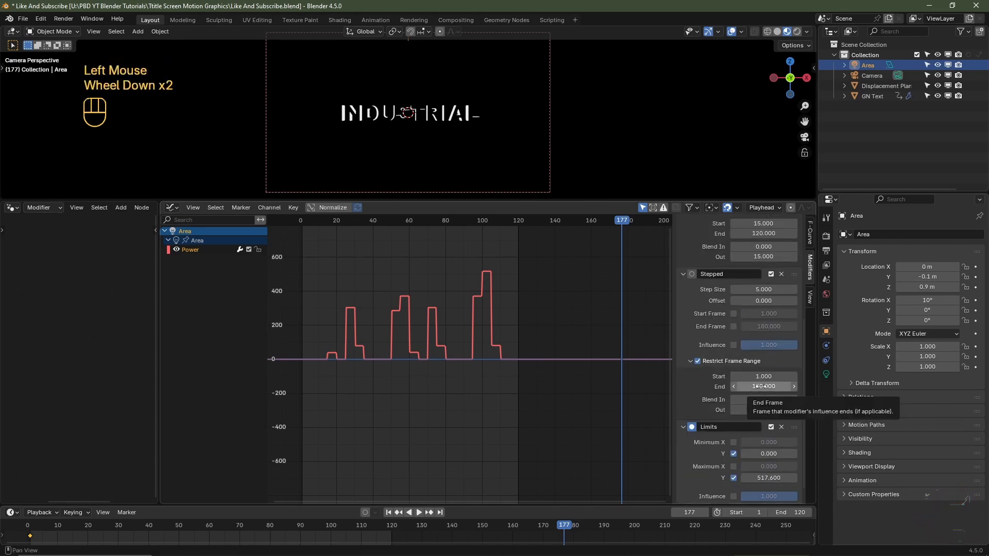
key(ctrl+v)
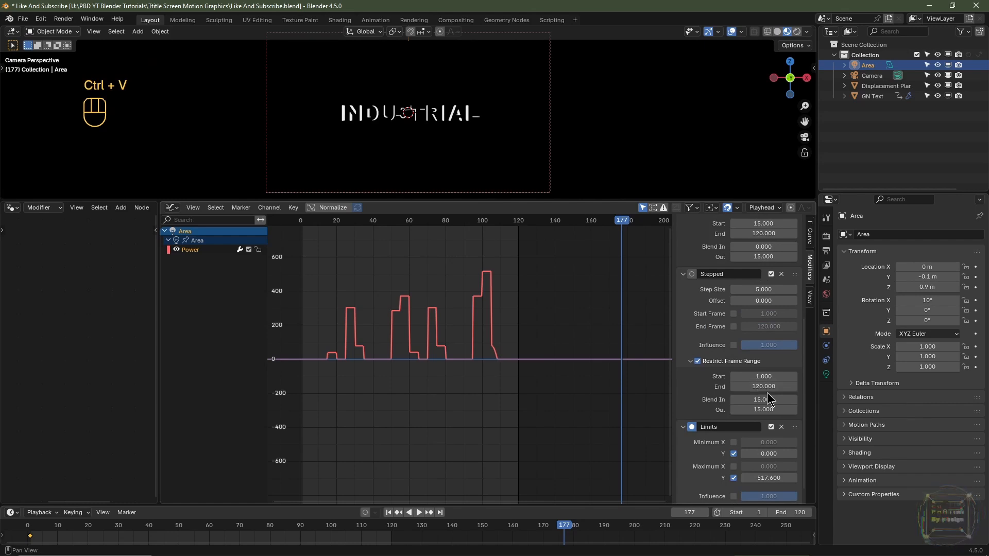
- Widen the node editor, select the GN Text object and bring the Random Value node's Probability setting into view
drag(159, 296, 505, 297)
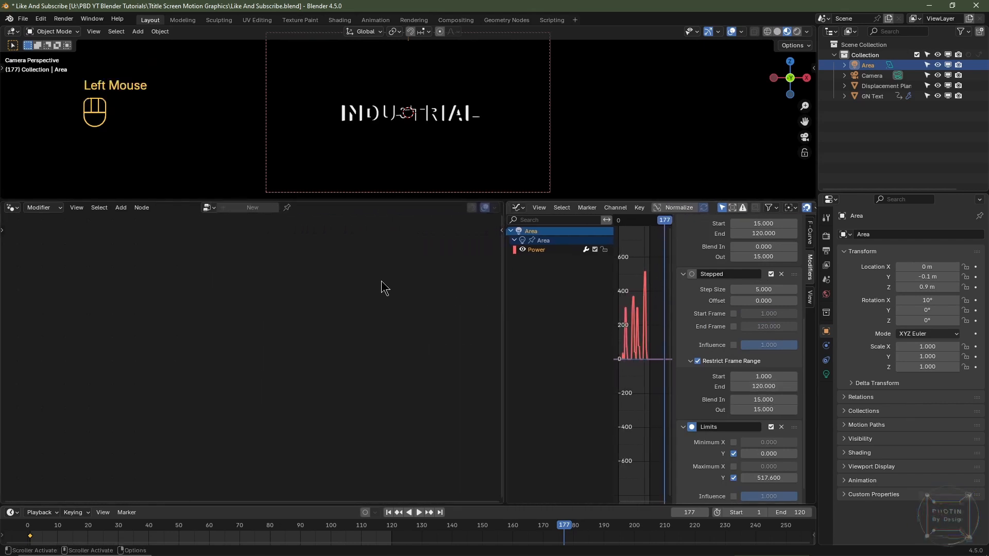
click(357, 120)
scroll(217, 334, up, 3)
middle_drag(216, 335, 185, 356)
scroll(186, 355, up, 2)
middle_drag(186, 355, 170, 363)
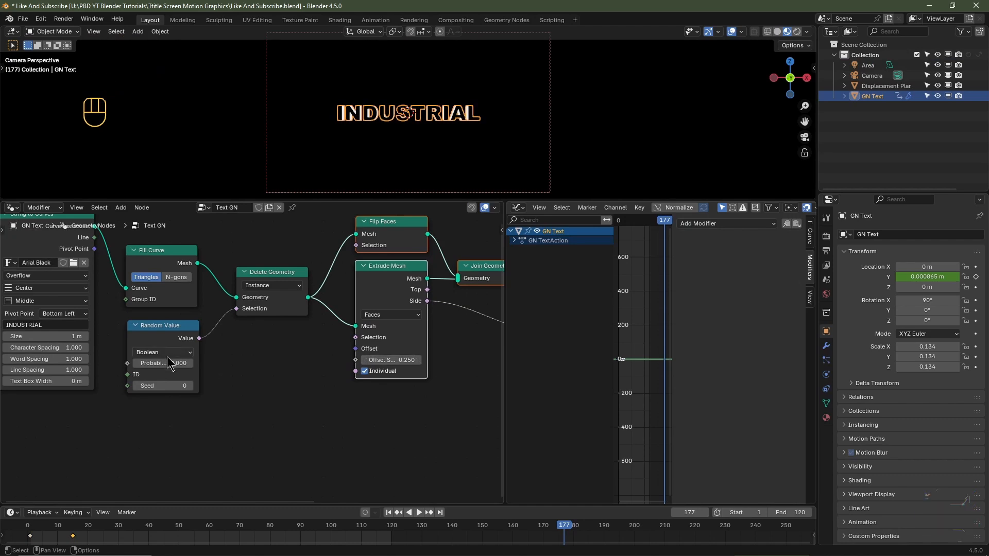
drag(170, 363, 194, 367)
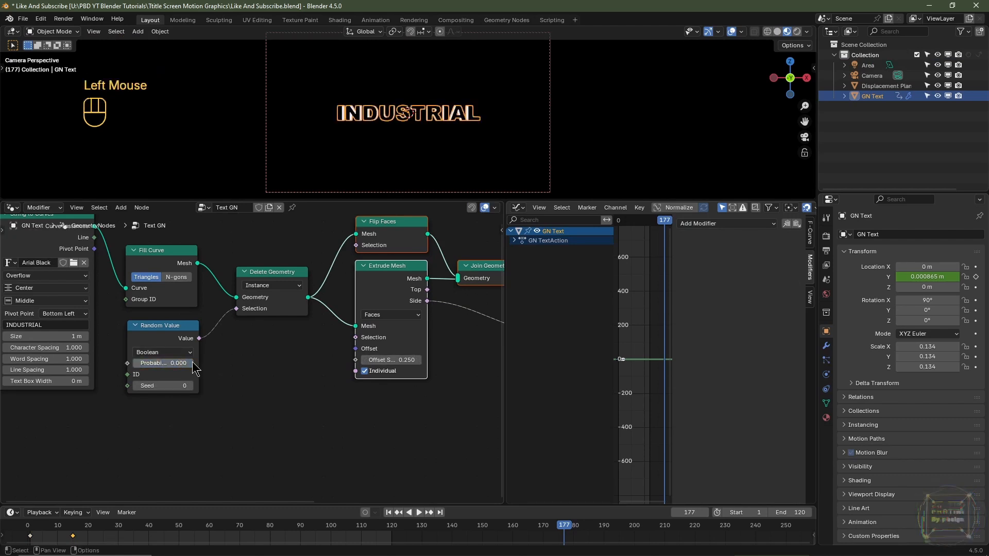
- Return to frame 1 and fit the timeline to the 1 to 120 frame range
click(388, 513)
click(389, 512)
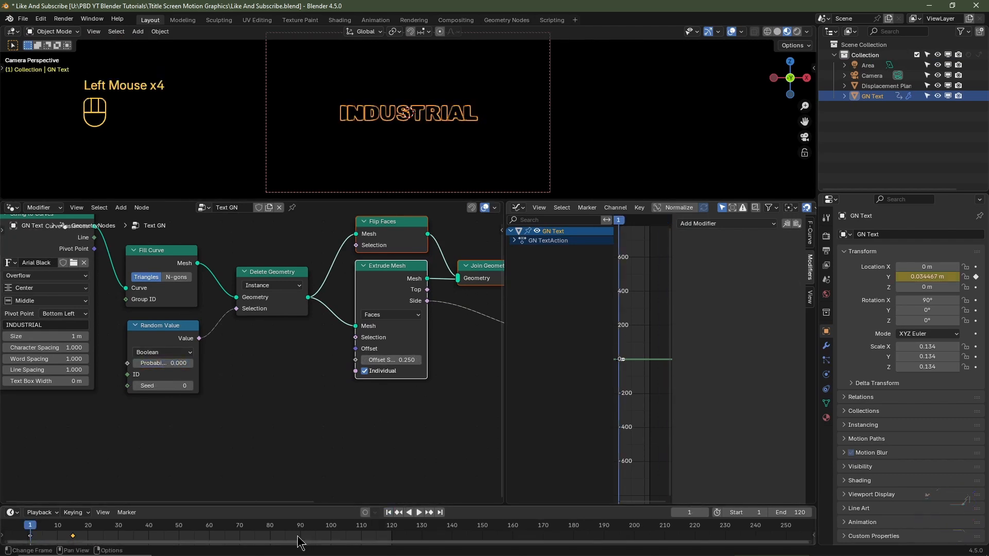
key(Home)
scroll(299, 538, down, 7)
middle_drag(306, 541, 318, 542)
scroll(317, 543, up, 4)
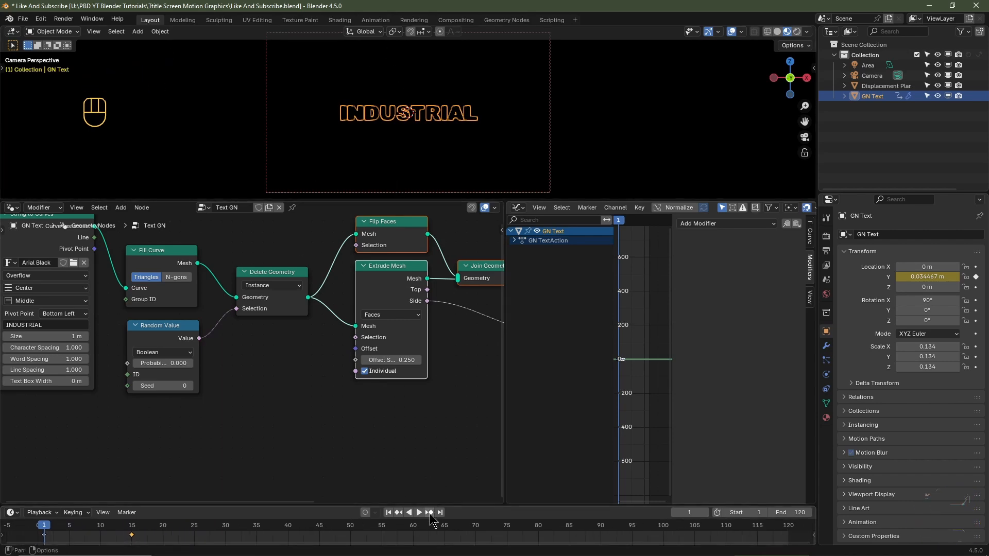
- Keyframe the Random Value node's Probability of 0 and Seed of 0 at frame 75
click(132, 533)
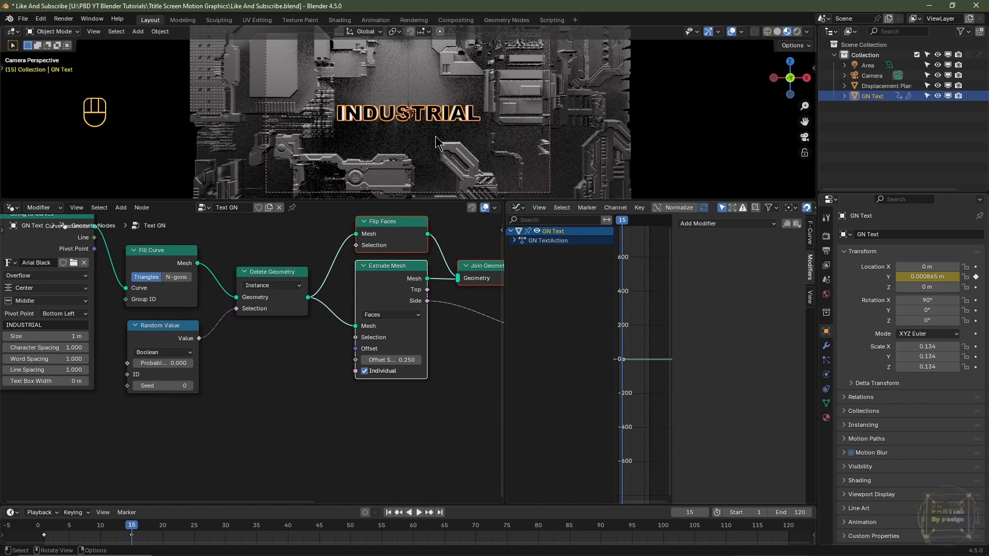
click(697, 513)
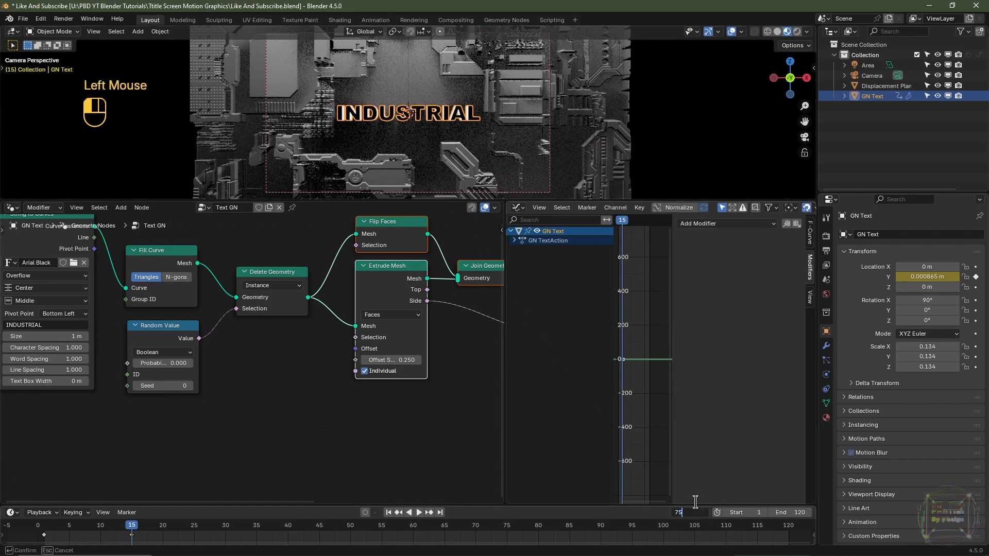
double_click(452, 458)
scroll(317, 439, up, 2)
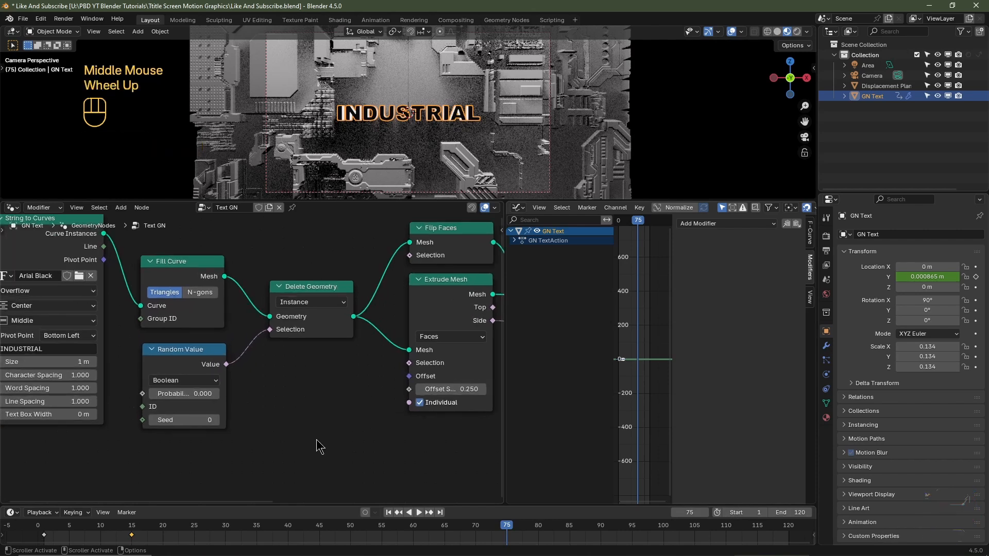
click(194, 384)
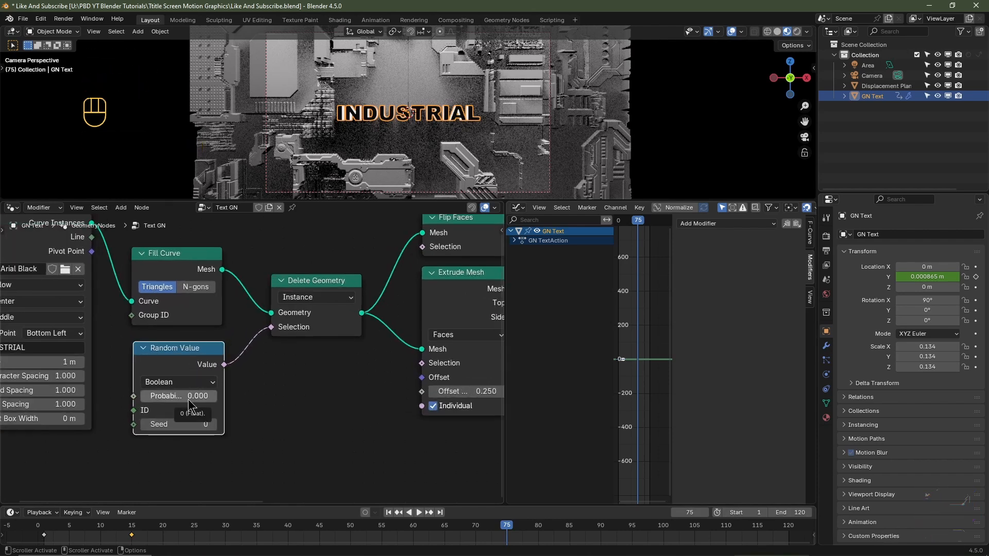
key(i)
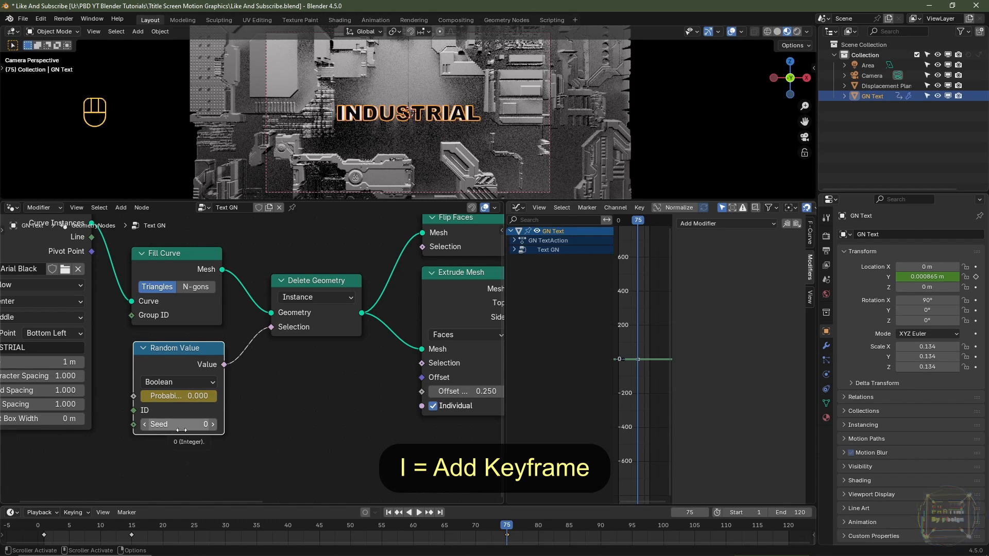
key(i)
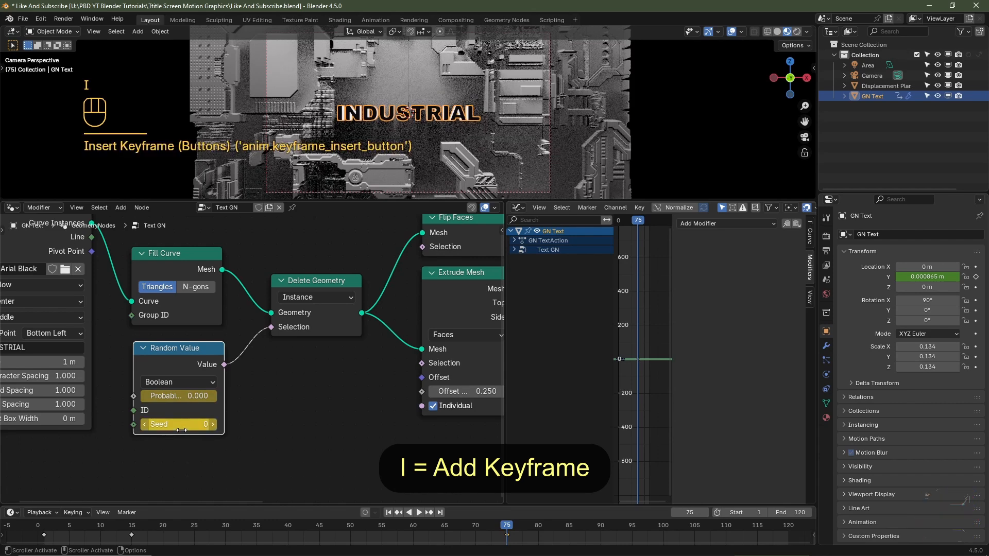
- At frame 120, set the Random Value node's Probability to 1 and Seed to 10, and keyframe both
click(440, 513)
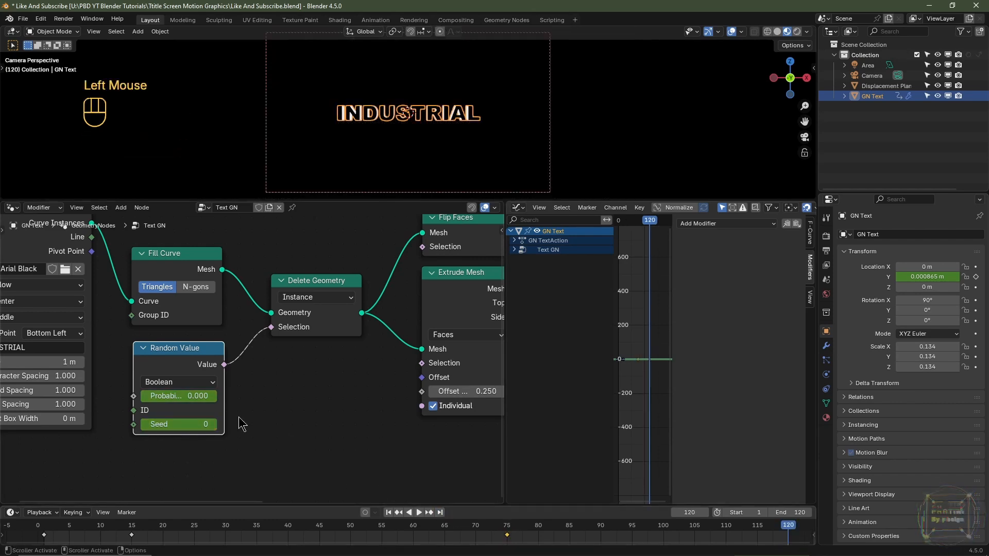
drag(162, 401, 206, 402)
double_click(178, 425)
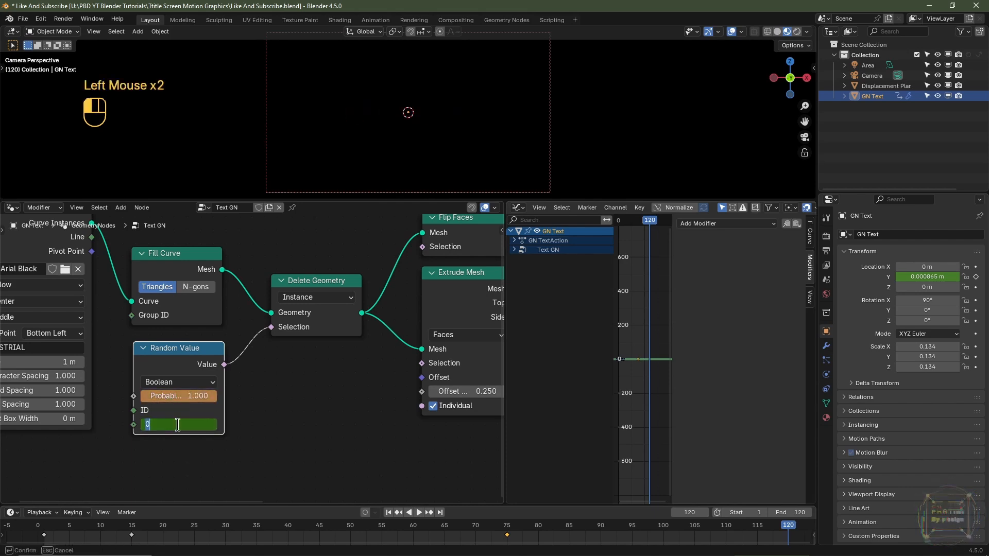
key(Return)
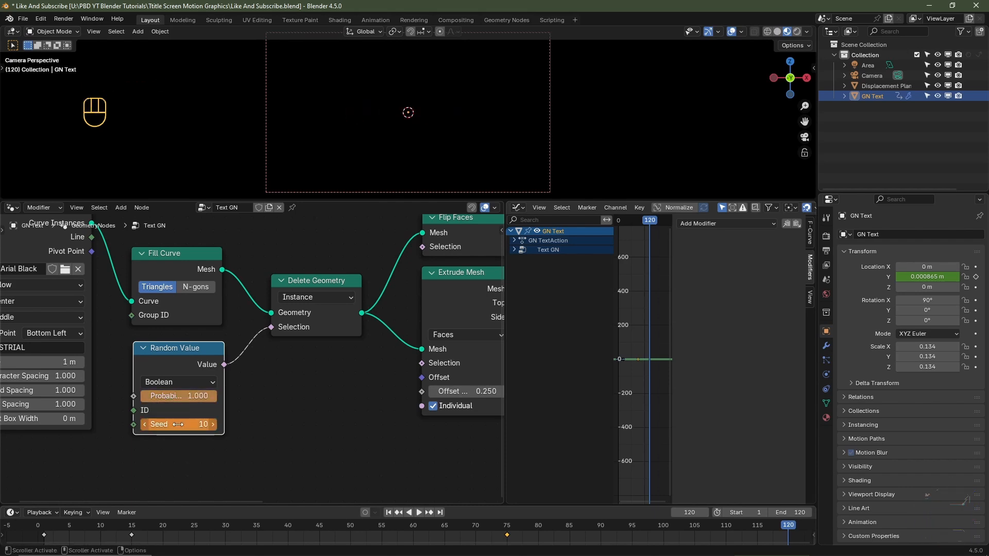
key(i)
key(i)
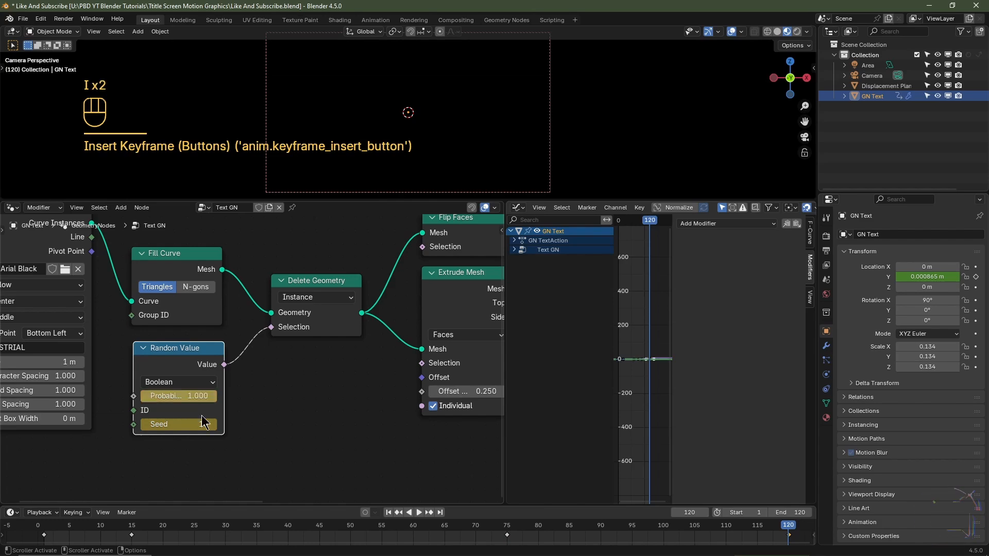
- Play the animation with the viewport overlays hidden
click(420, 515)
click(731, 32)
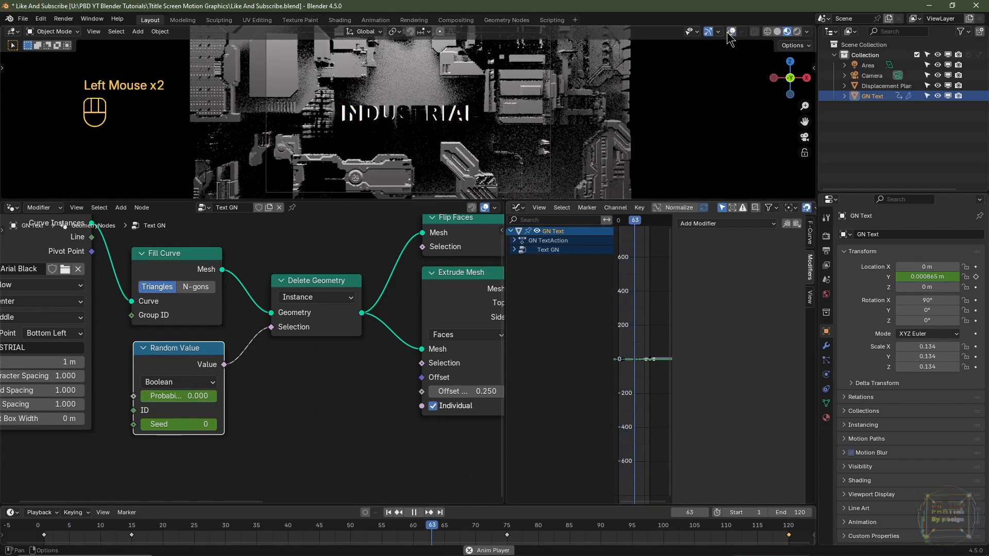
key(space)
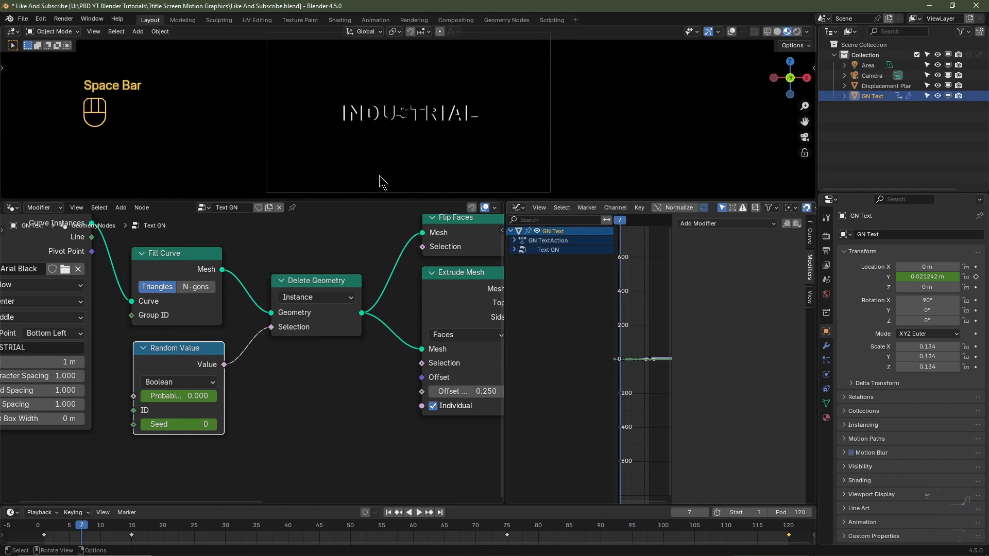
- Switch the viewport to Solid shading and play the letters' disappearance from frame 75
click(778, 31)
click(507, 530)
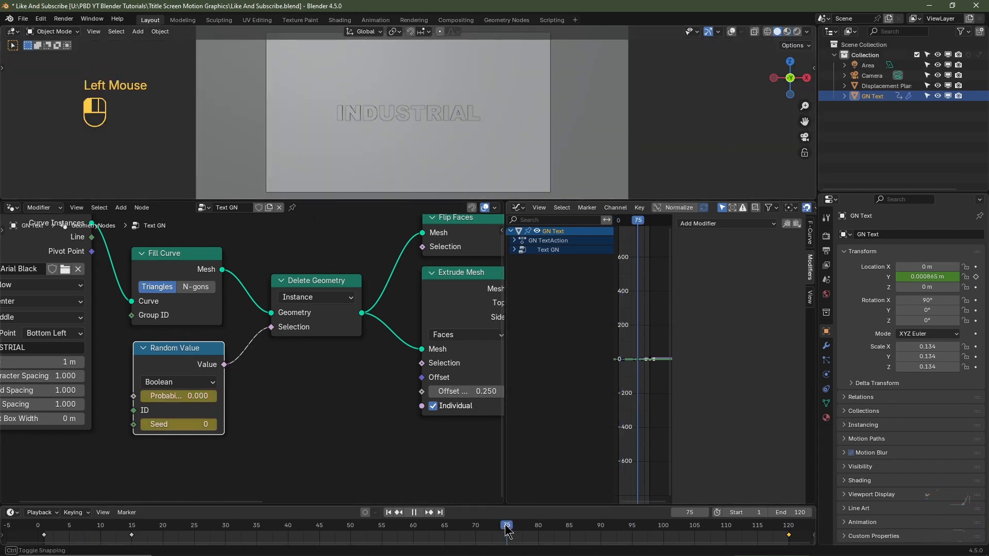
key(space)
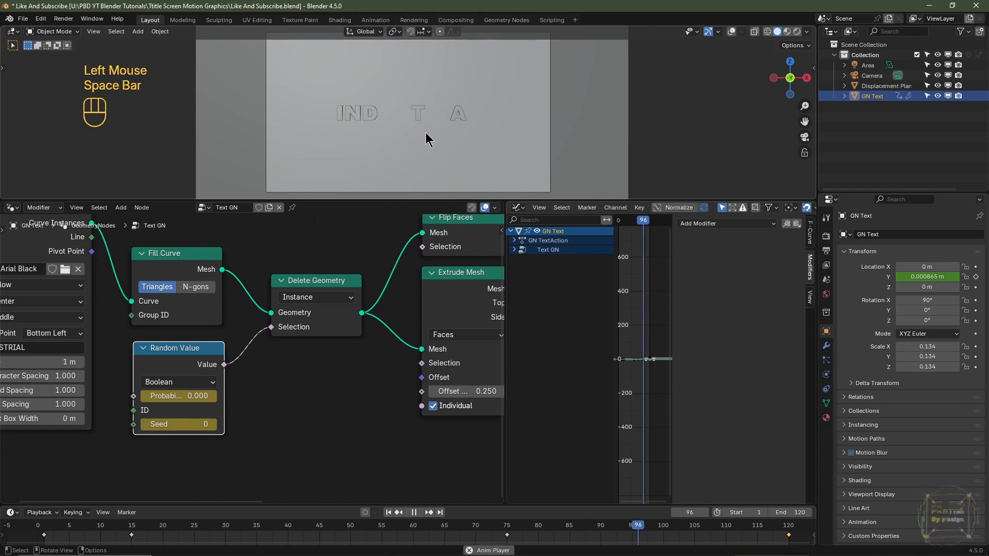
key(space)
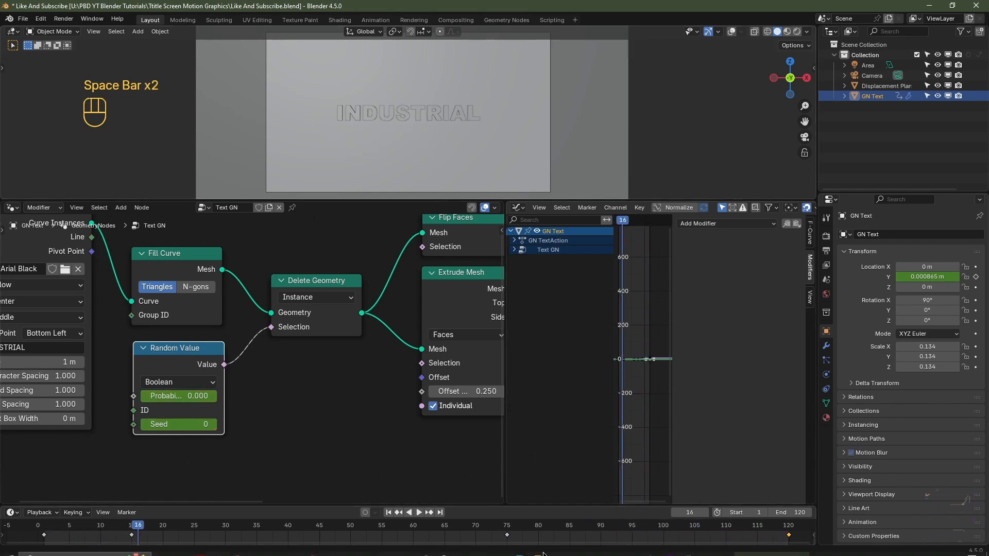
- Try a keyframed Seed of 20 at frame 120 on the Random Value node and play from frame 75
click(440, 513)
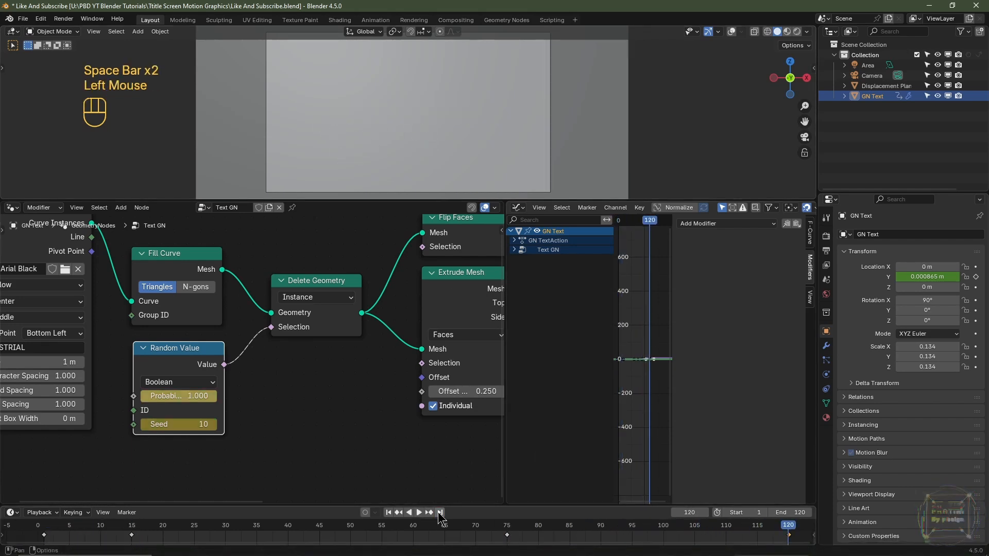
double_click(178, 424)
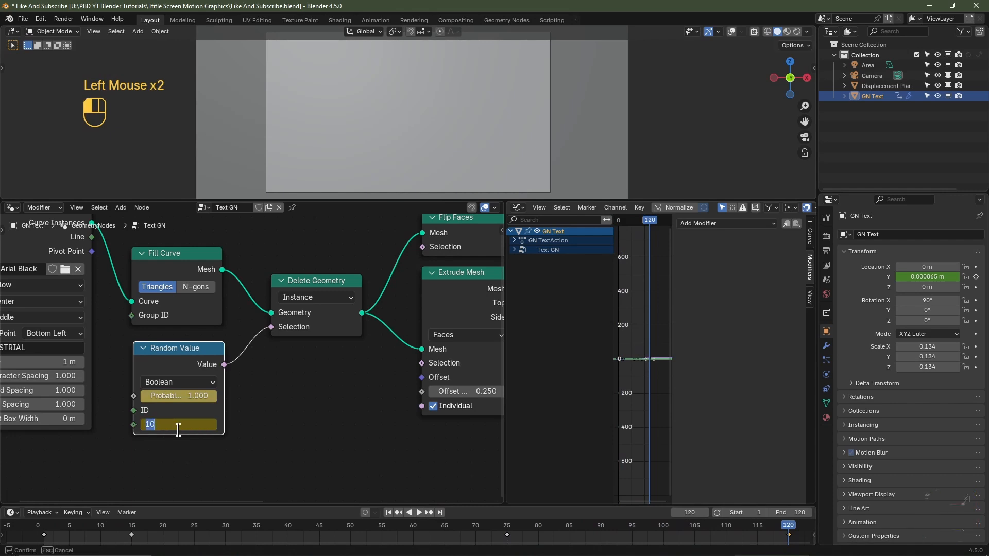
text(20)
key(Return)
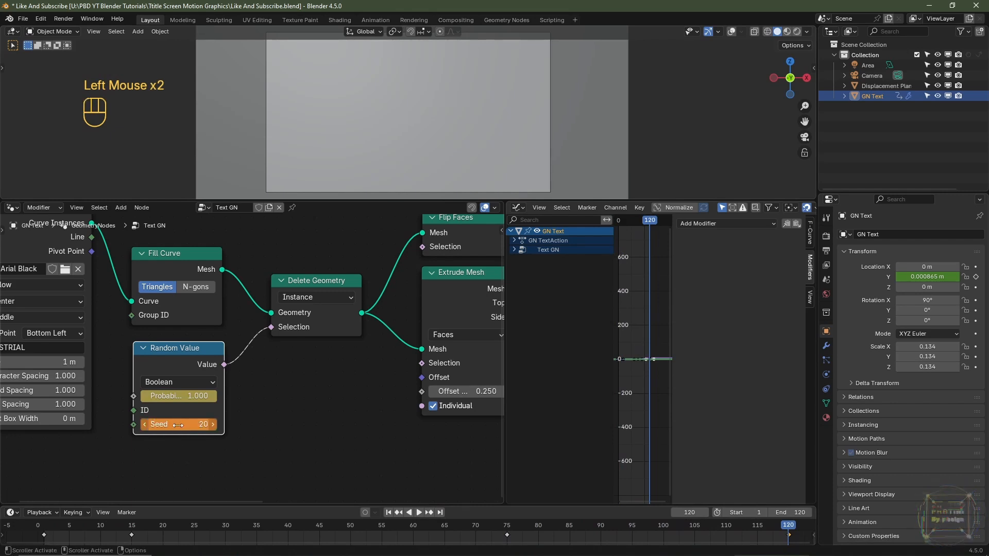
key(i)
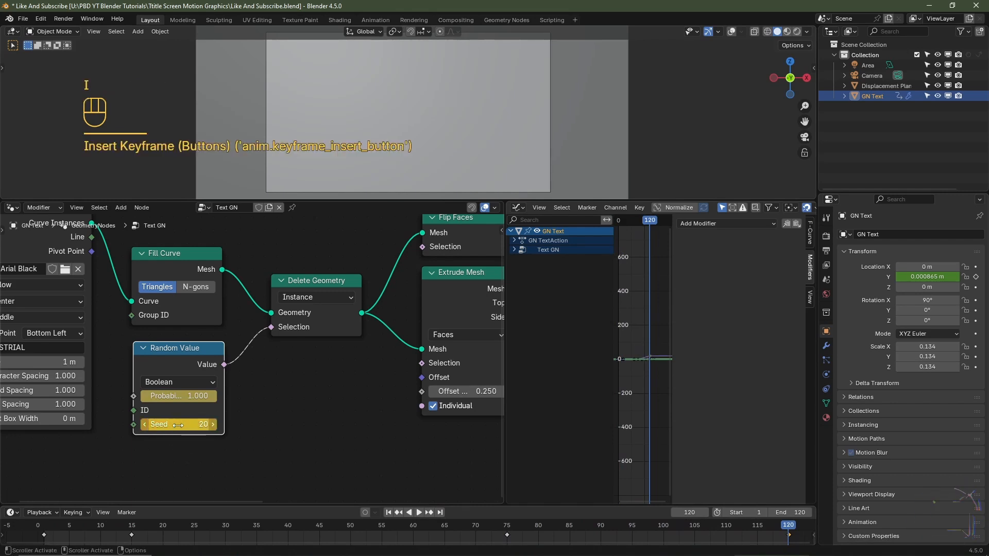
click(507, 532)
key(space)
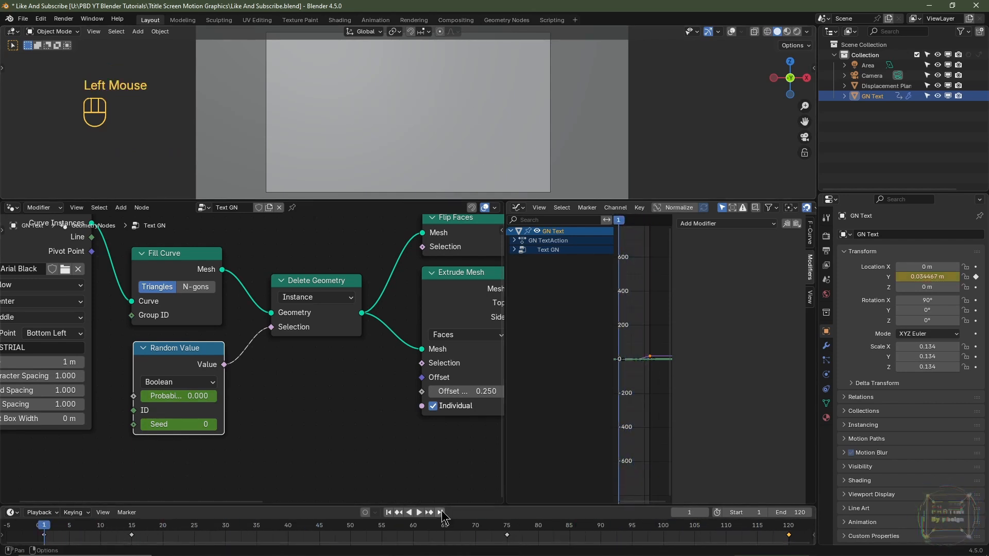
- Set the Random Value node's Seed to 15 at frame 120, keyframe it, and play from about frame 75
click(440, 513)
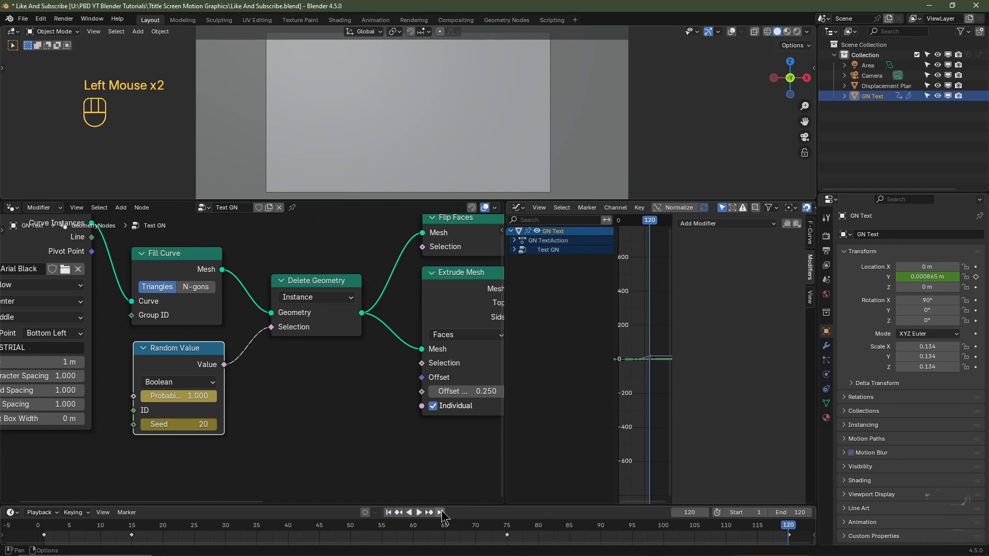
click(172, 425)
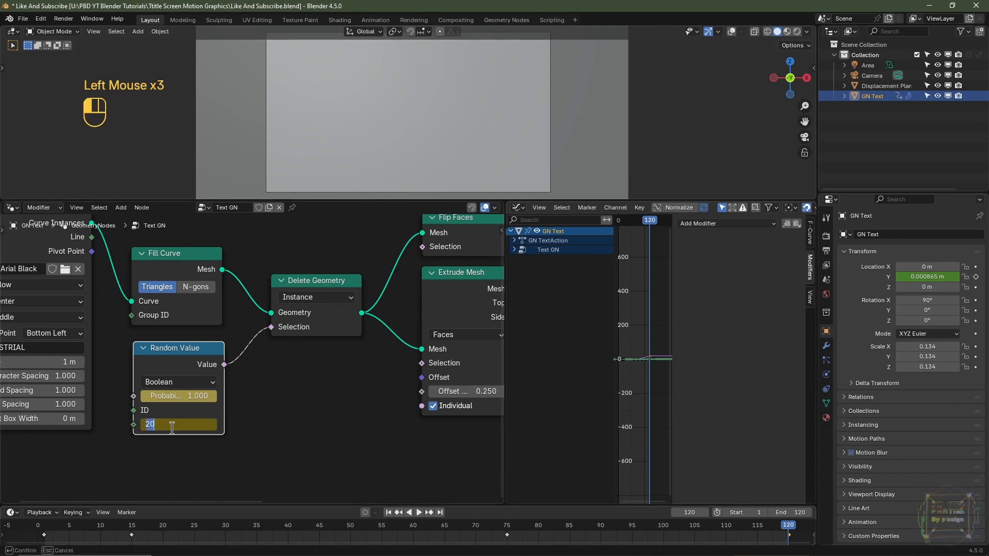
text(15)
key(Return)
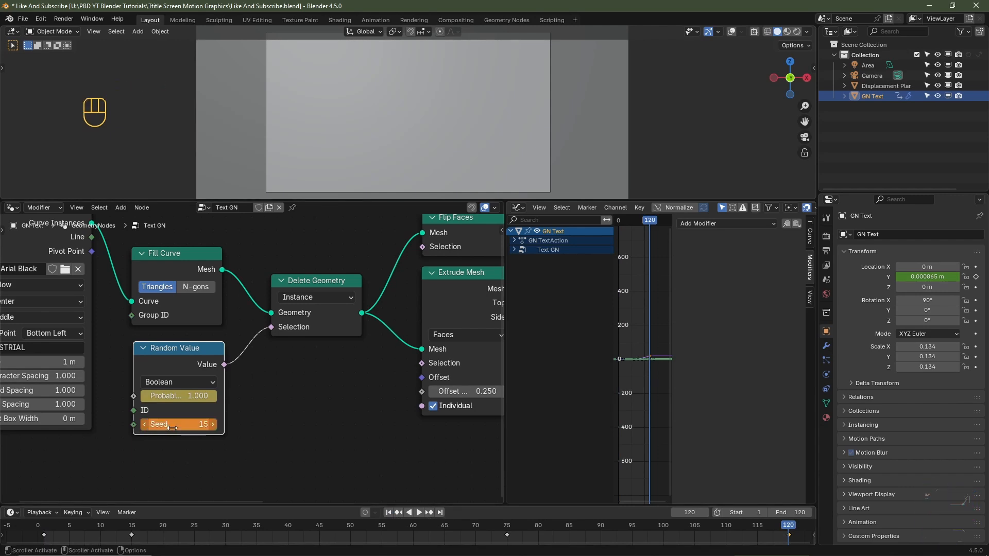
key(i)
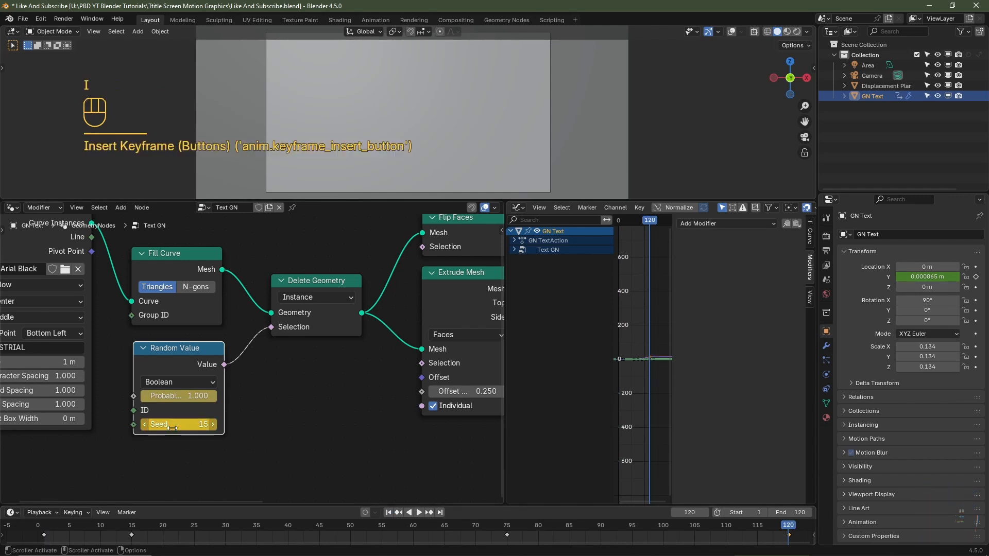
click(502, 528)
key(space)
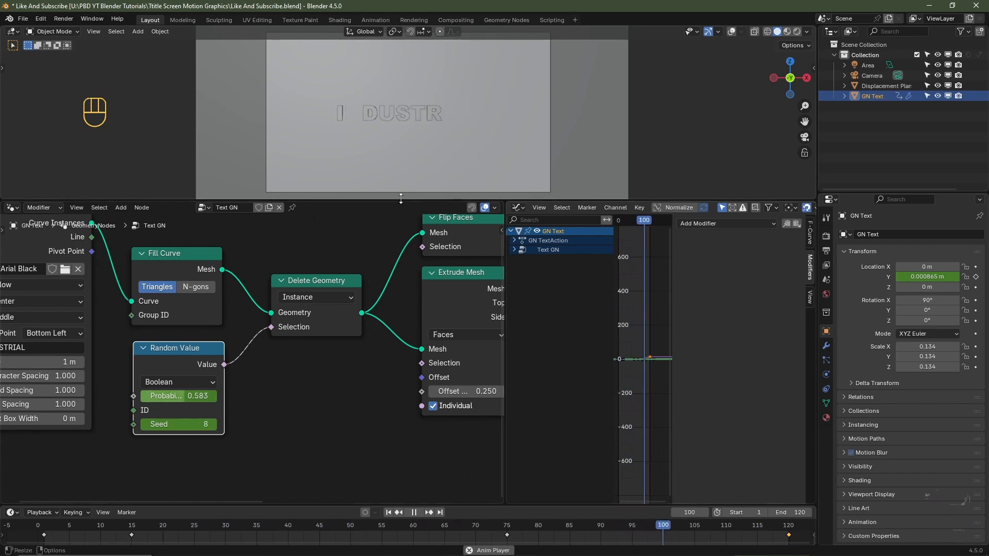
key(space)
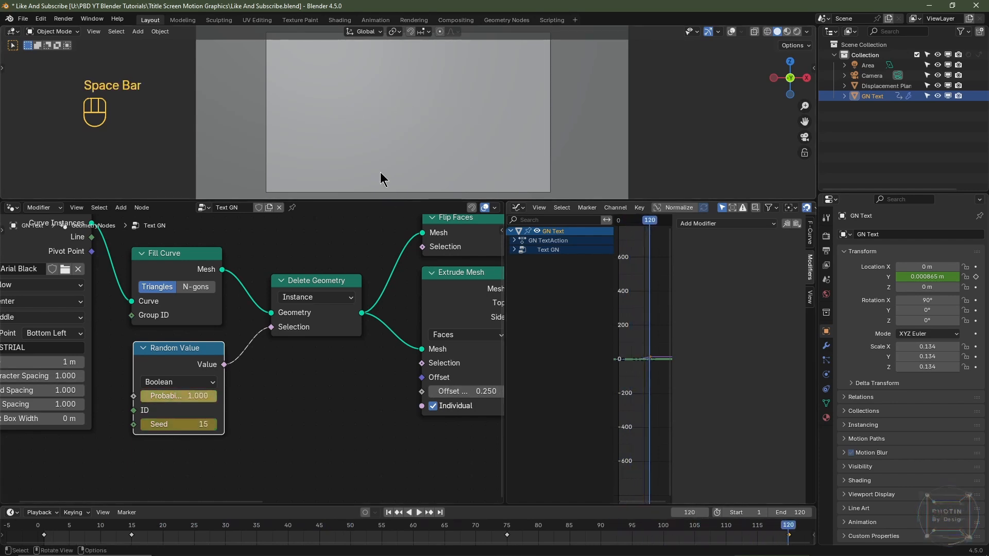
- At frame 75, hide the Graph Editor's sidebar and expand the Text GN channels to list the Probability and Seed curves
click(507, 530)
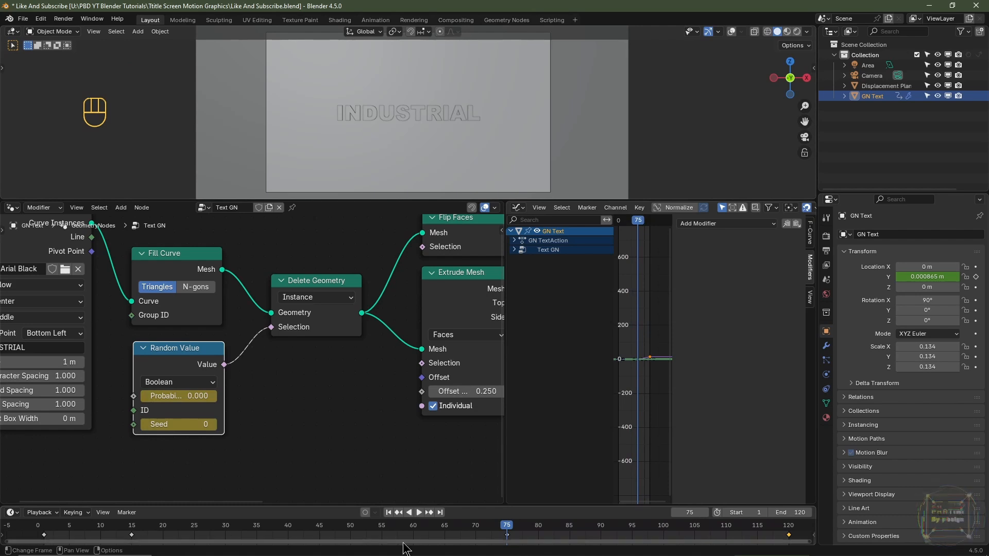
click(171, 362)
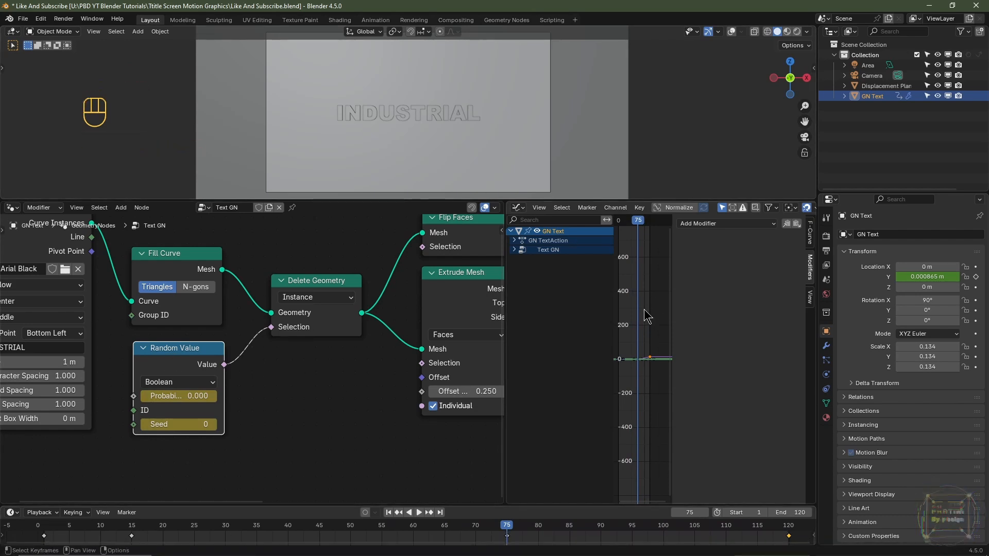
key(n)
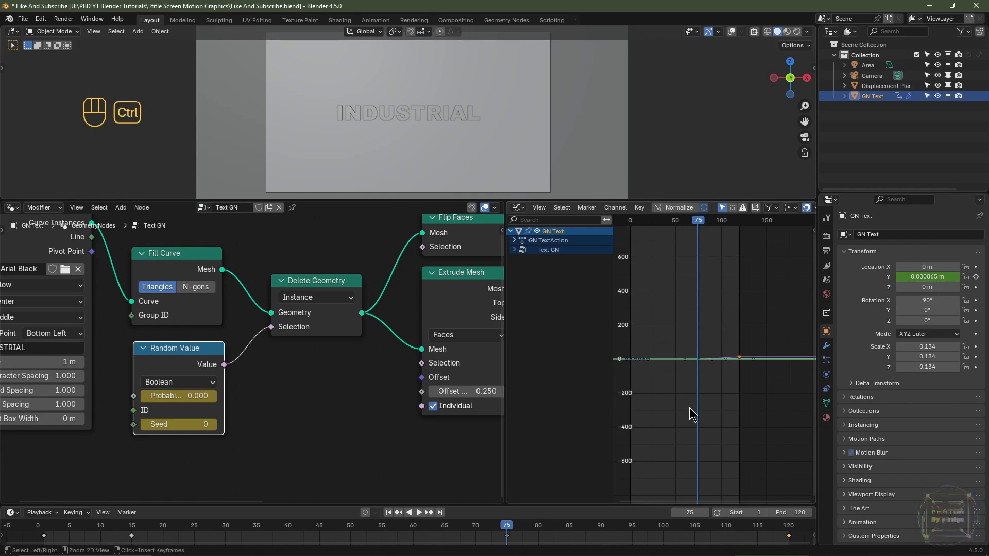
ctrl+middle_drag(693, 426, 694, 321)
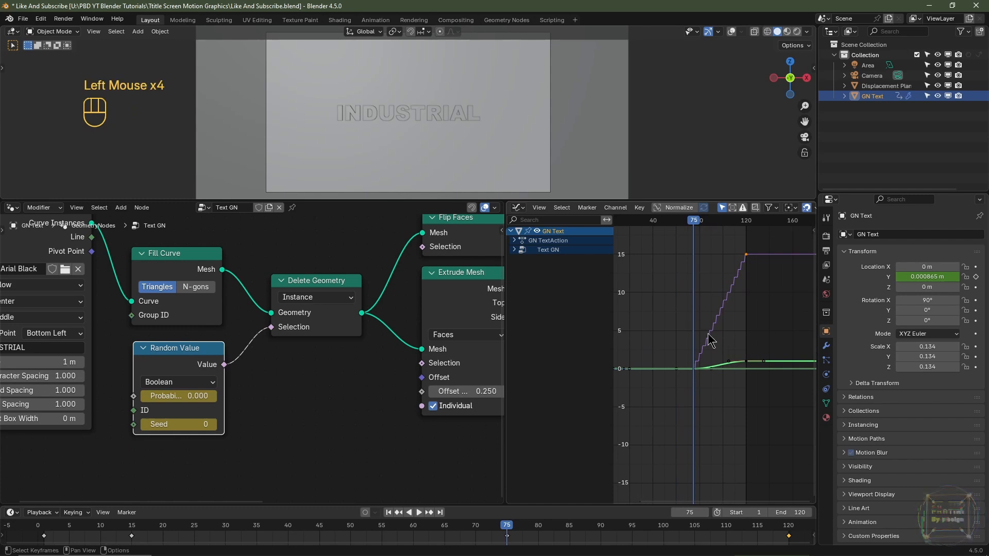
click(515, 250)
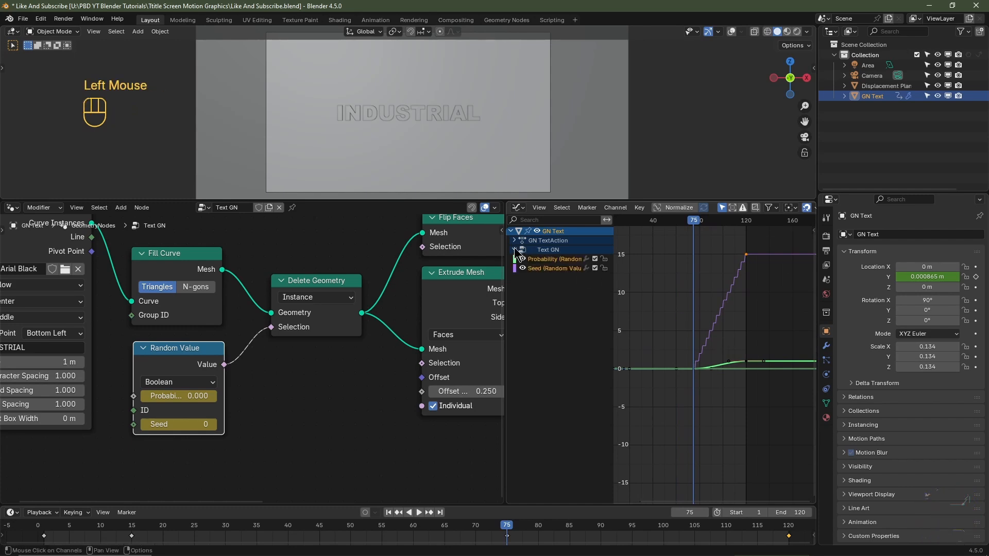
- Move the starting Probability and Seed keyframes 15 frames earlier to frame 60, and return to frame 1
shift+click(557, 292)
drag(704, 384, 683, 352)
key(g)
key(x)
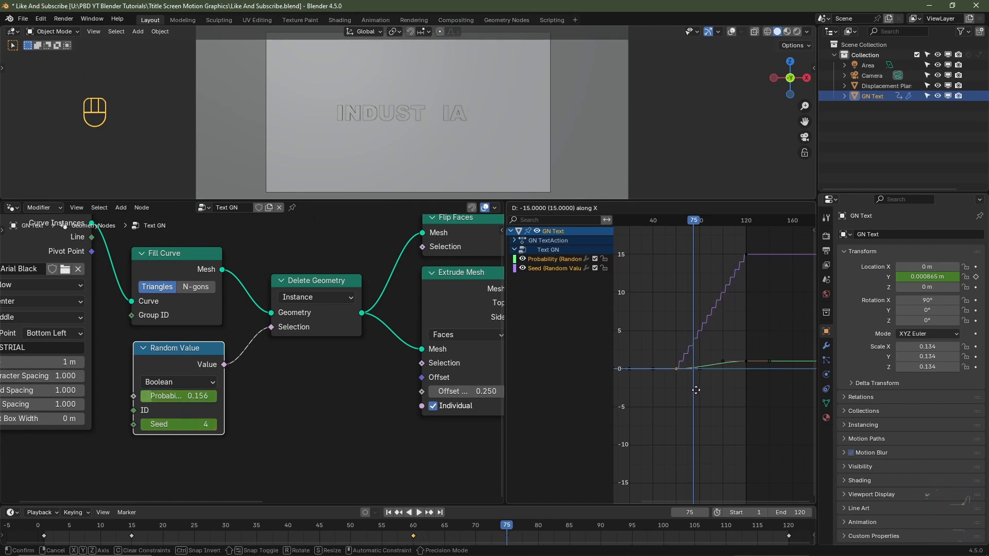
click(696, 391)
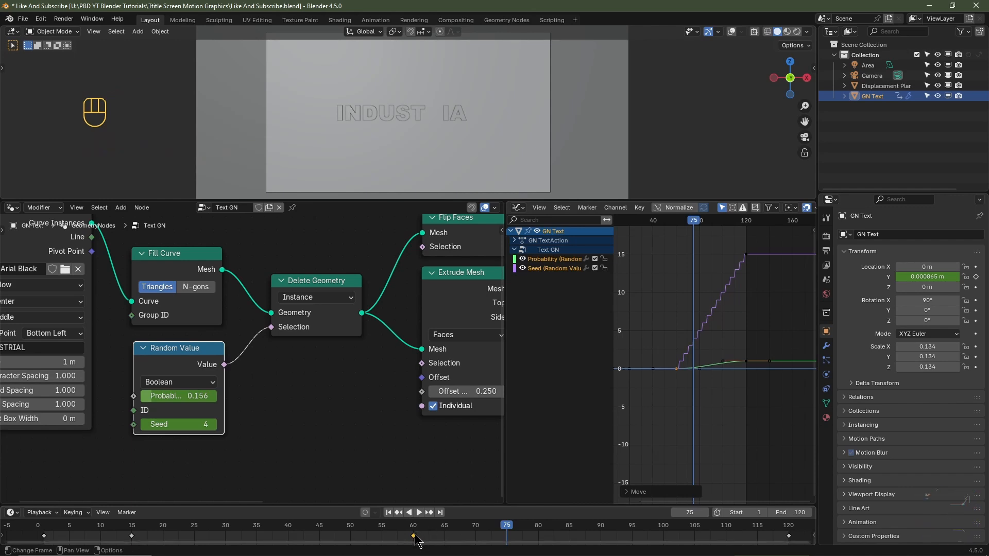
key(g)
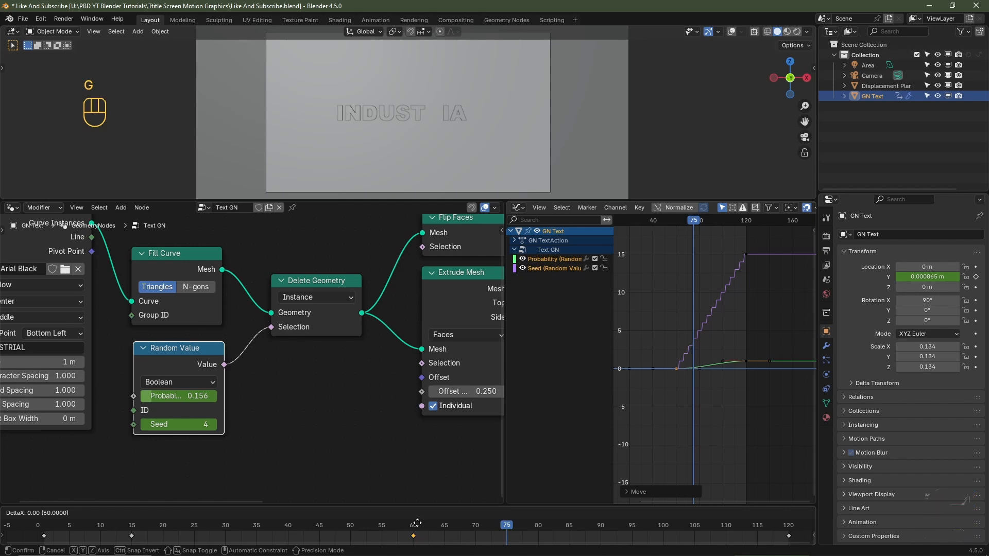
click(417, 524)
click(389, 513)
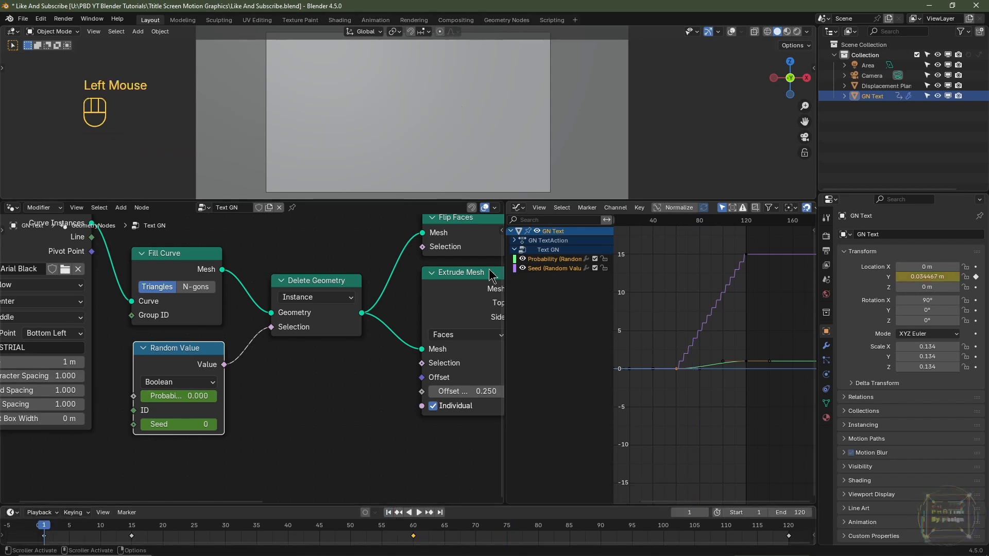
- Play the animation in Solid shading and again in Material Preview to review the text's emergence and light flicker
key(space)
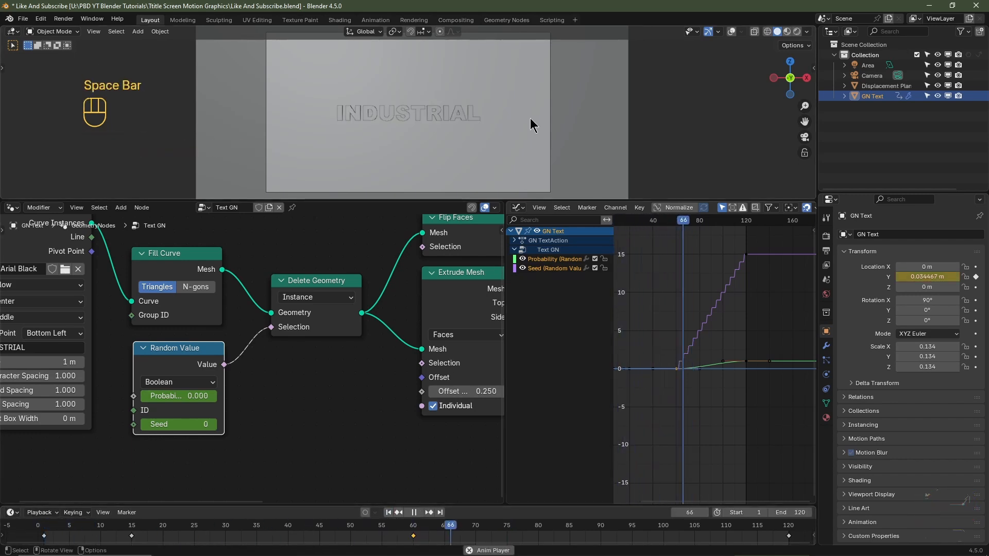
key(space)
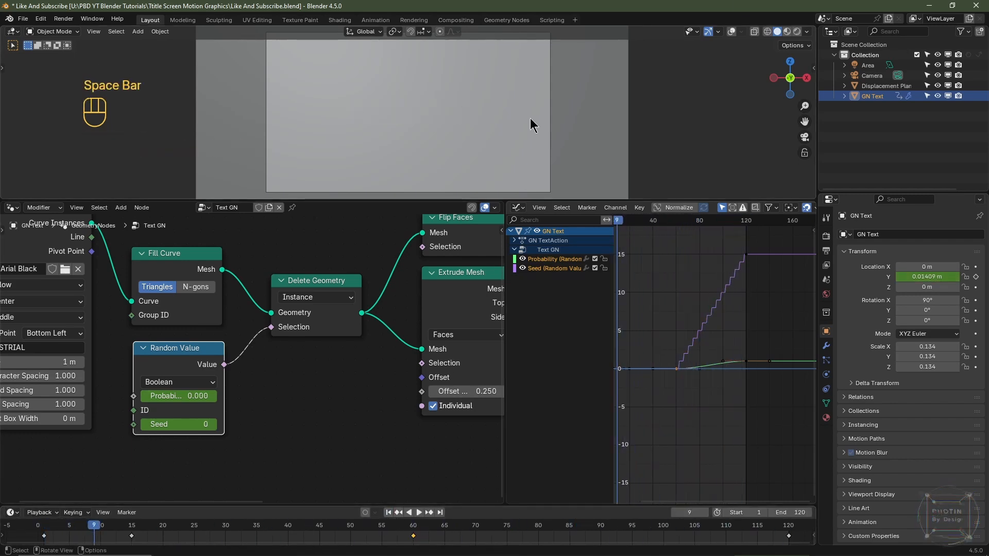
click(787, 32)
click(438, 92)
key(space)
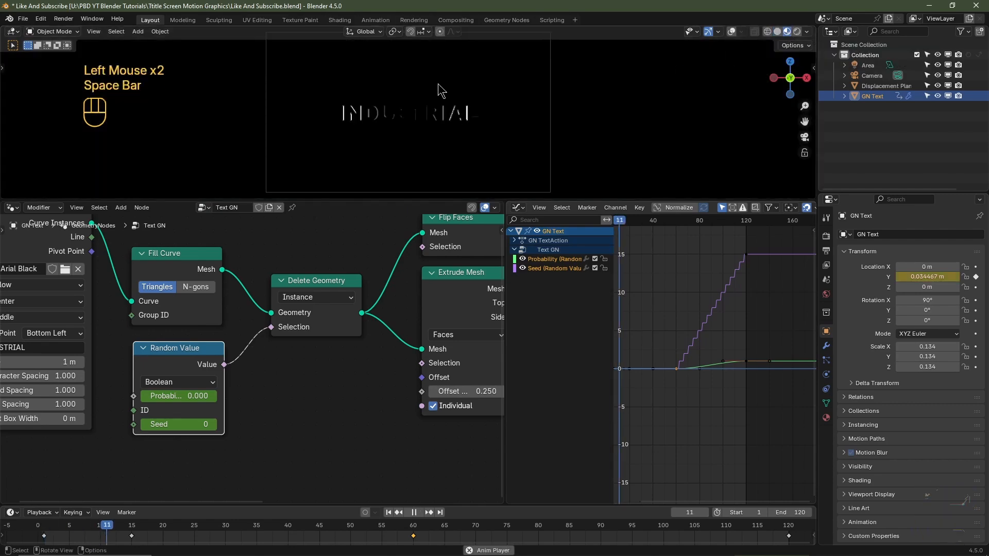
key(space)
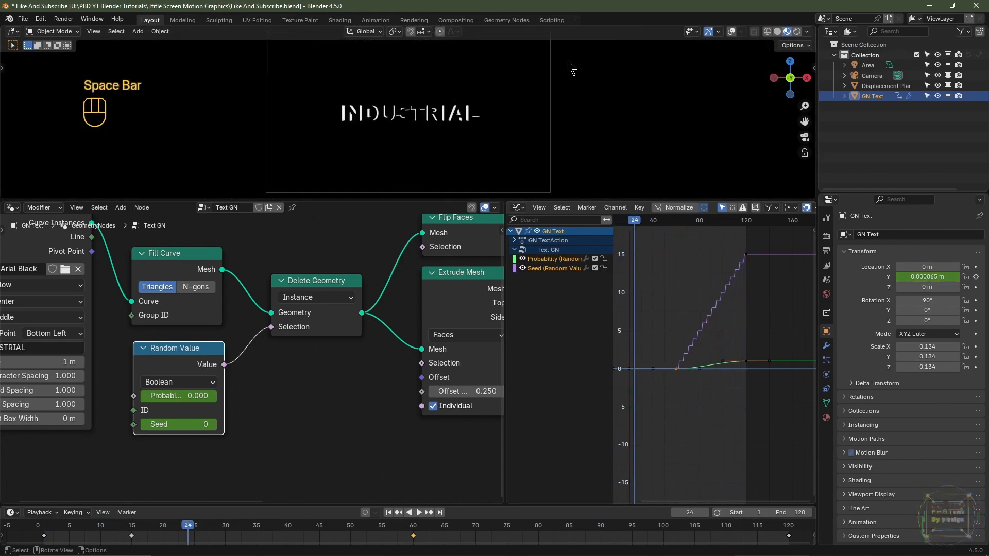
- Switch the viewport to Rendered shading, play a few frames, and save the Blender file
click(797, 32)
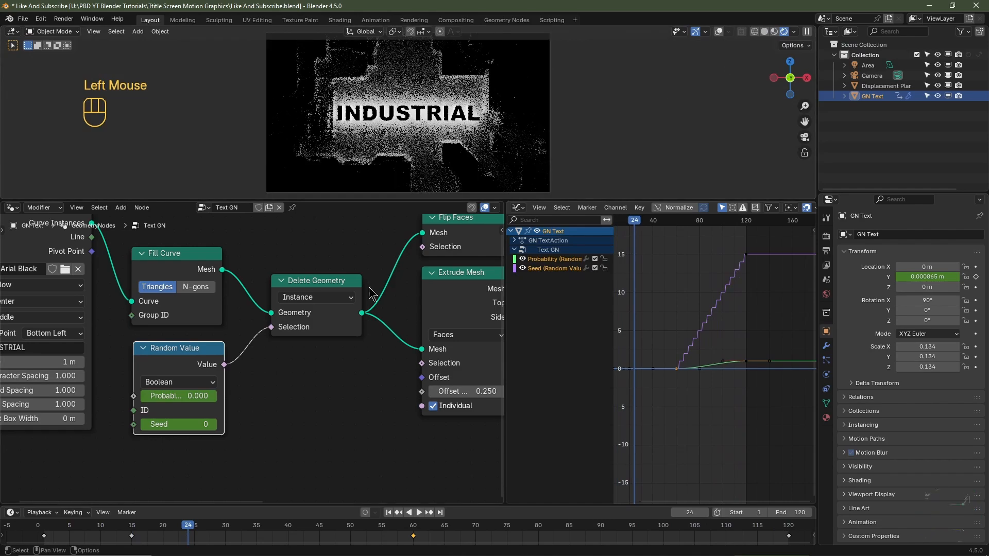
key(space)
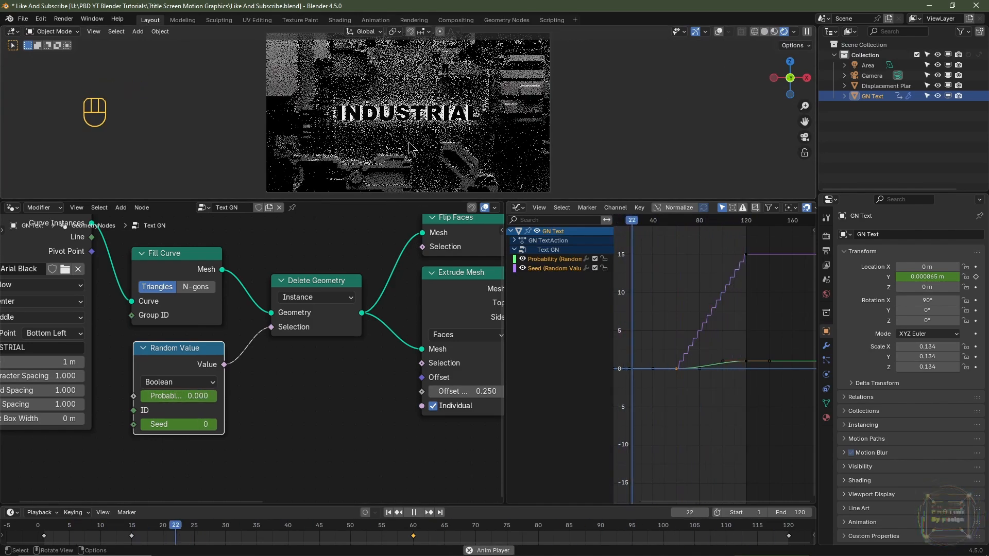
key(space)
key(ctrl+s)
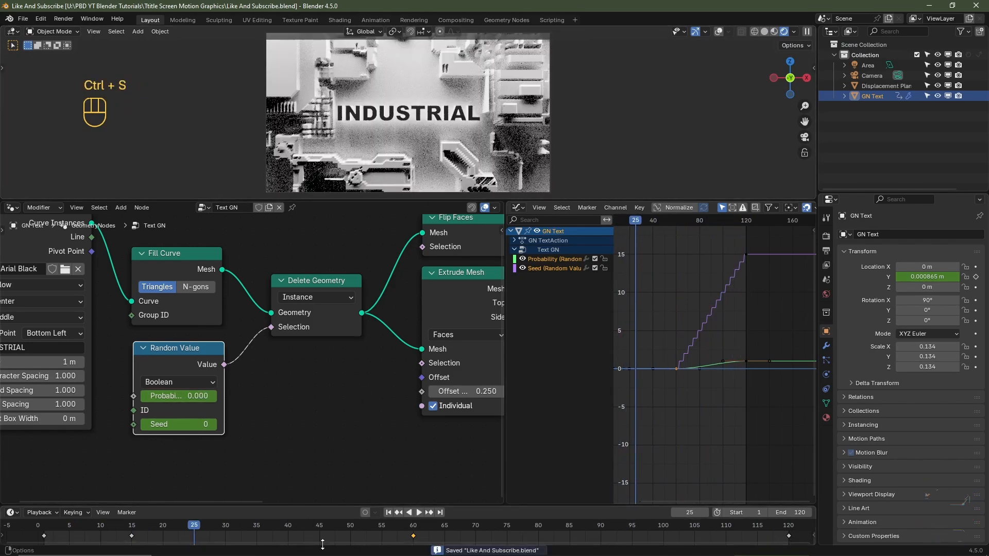
- Move the playhead to frame 48, where the backlight glows around the text
drag(291, 529, 346, 529)
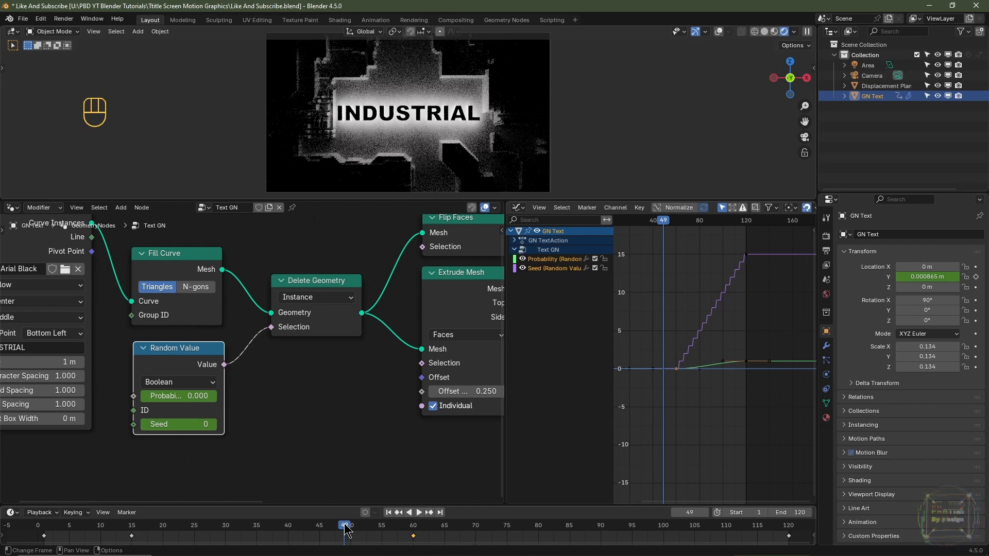
key(Right)
key(Left)
key(Left)
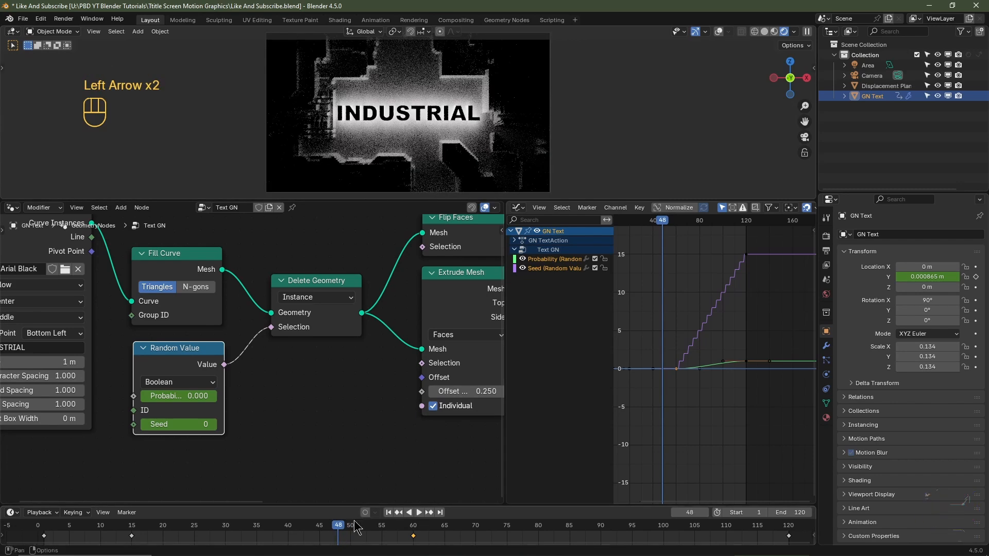
- Set the Cycles render Noise Threshold to 0.025 and Max Samples to 256
click(826, 237)
scroll(848, 366, up, 2)
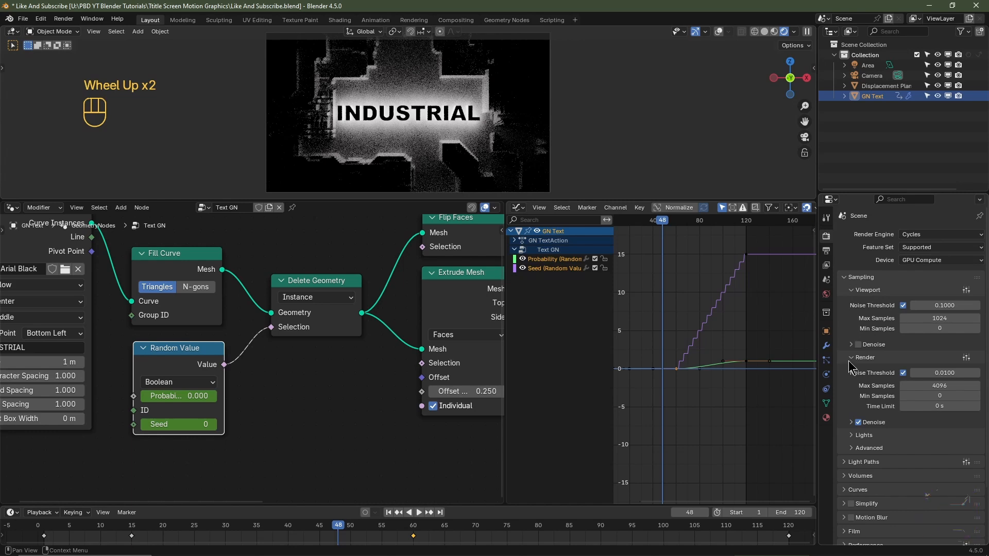
click(941, 371)
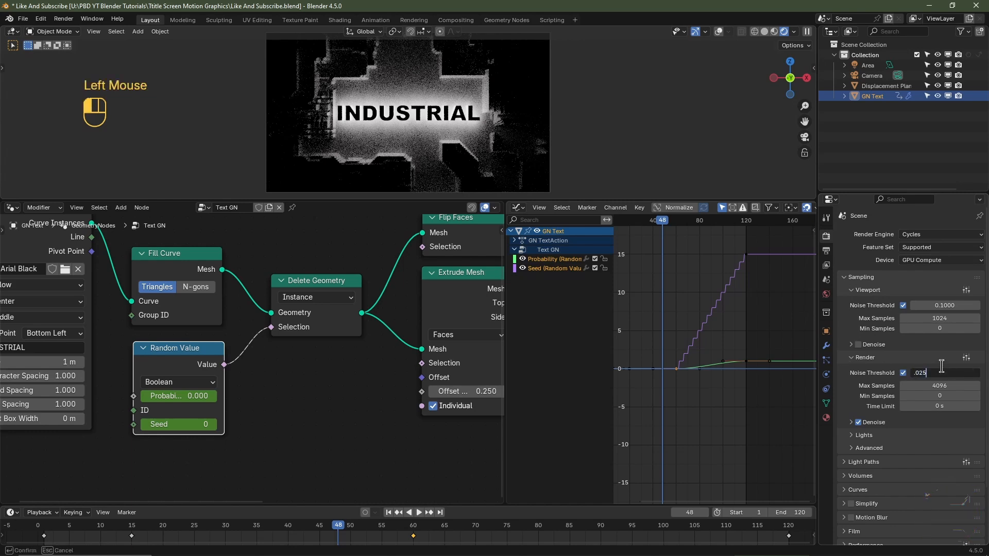
key(Tab)
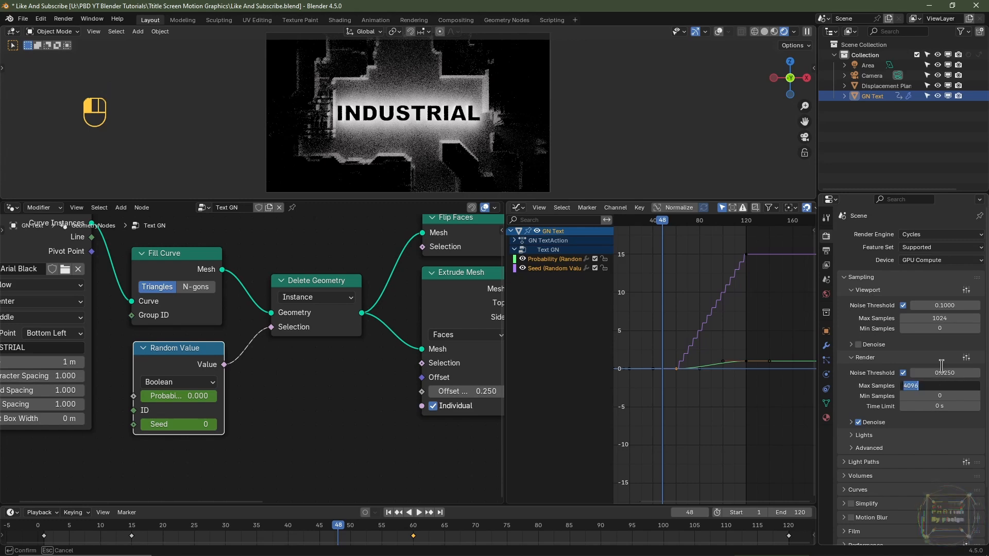
click(942, 366)
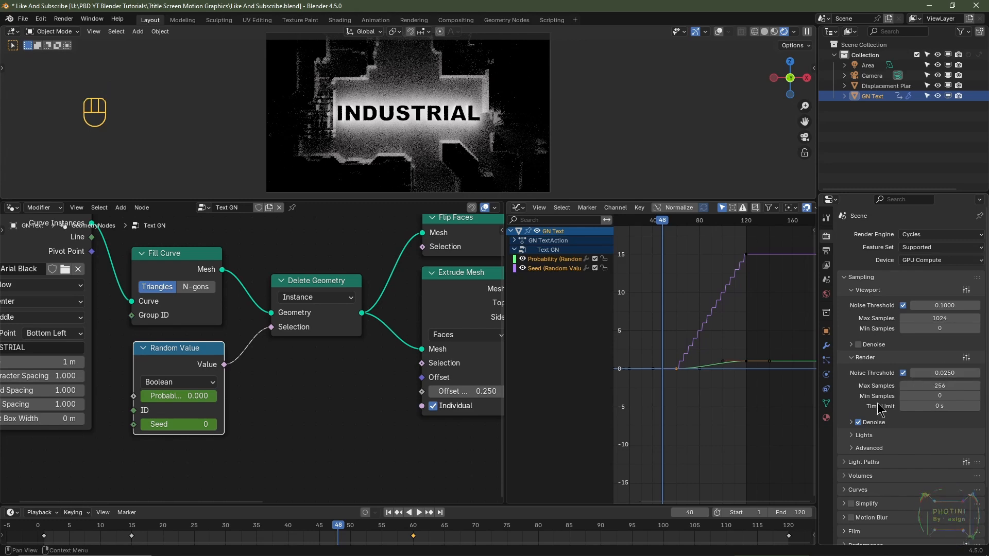
- Disable Light Tree sampling and turn off both Reflective and Refractive caustics in the render settings
click(851, 437)
scroll(904, 416, down, 2)
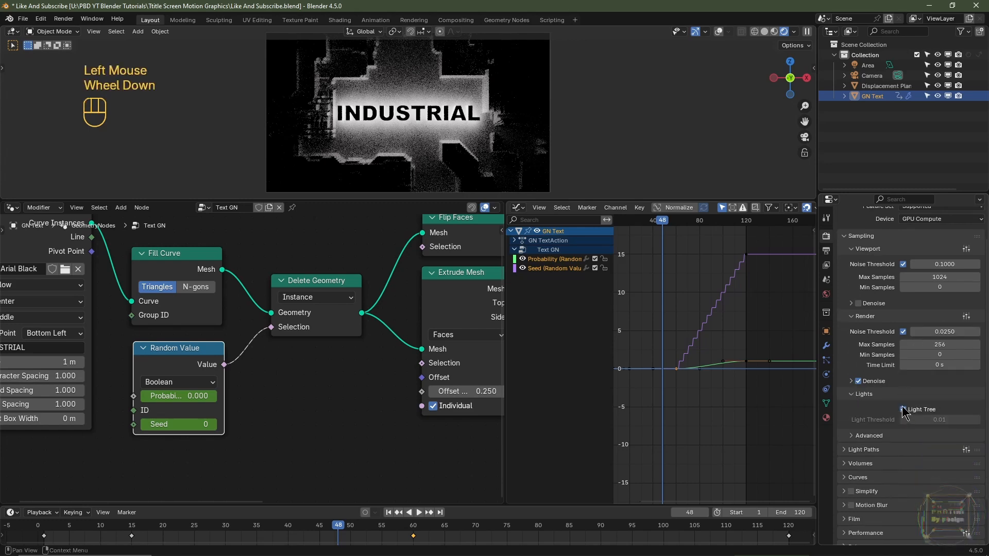
click(903, 410)
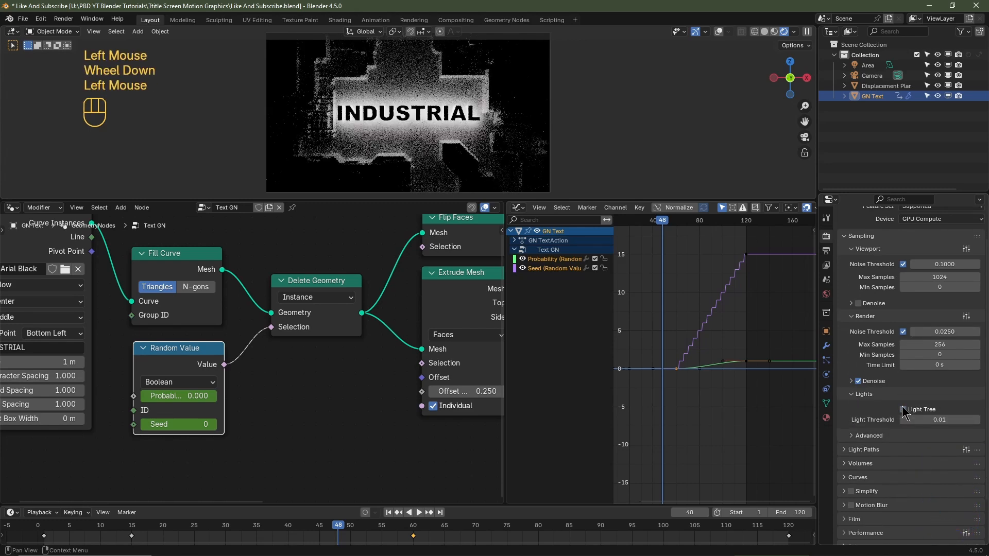
click(844, 451)
scroll(866, 435, down, 3)
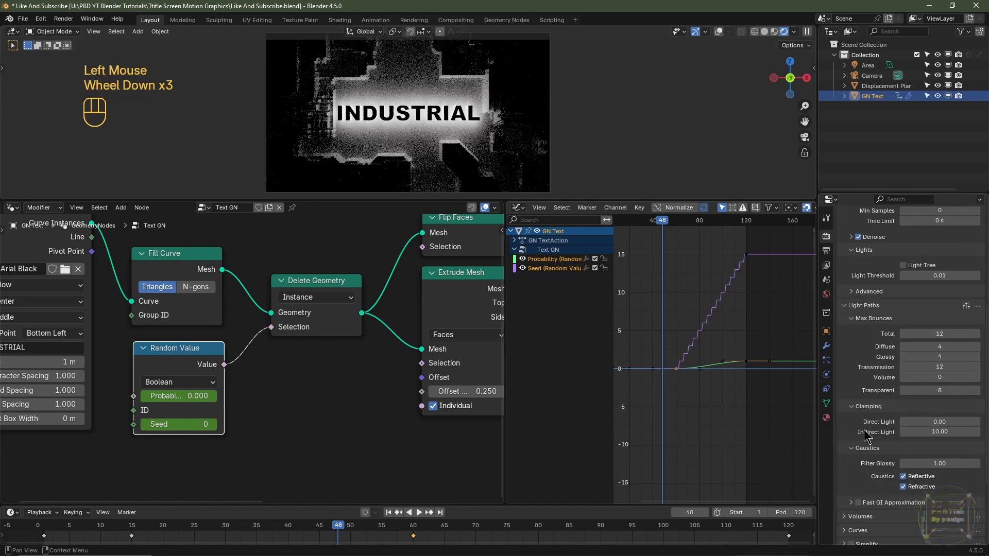
click(903, 476)
click(903, 487)
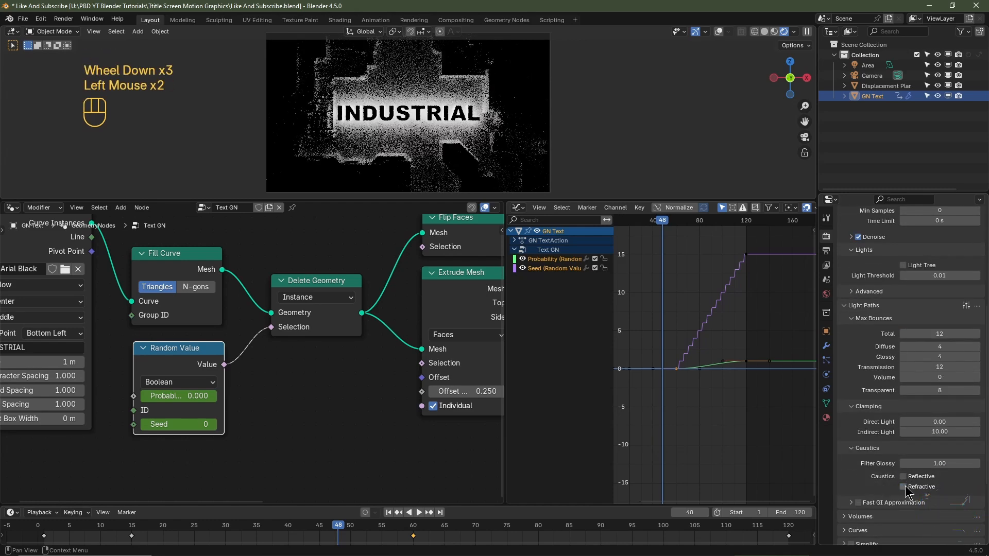
- Return the viewport to Solid shading, render frame 48 as a still, and close the render
click(764, 32)
key(F12)
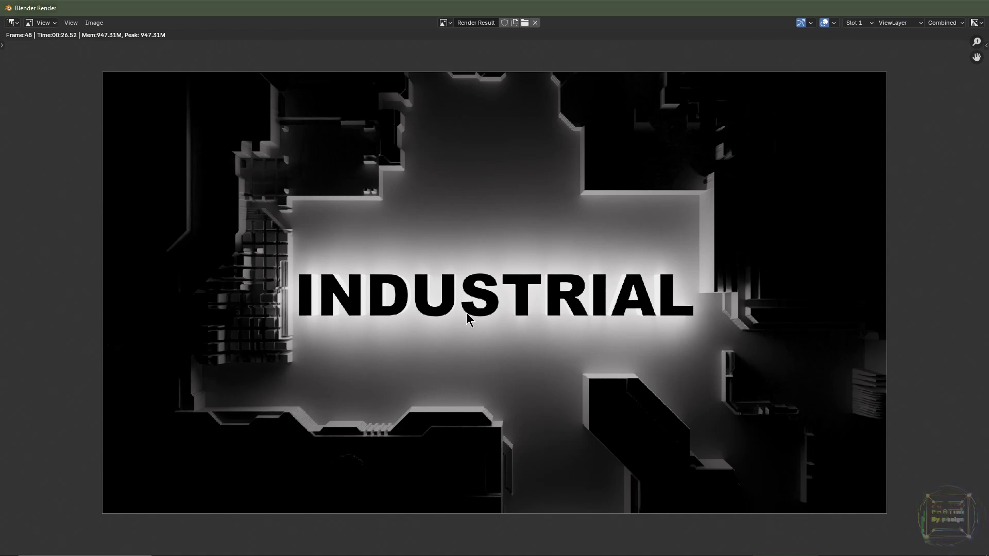
key(Escape)
- Select the displacement plane, turn viewport overlays back on, and change the Graph Editor area to the Shader Editor
click(497, 149)
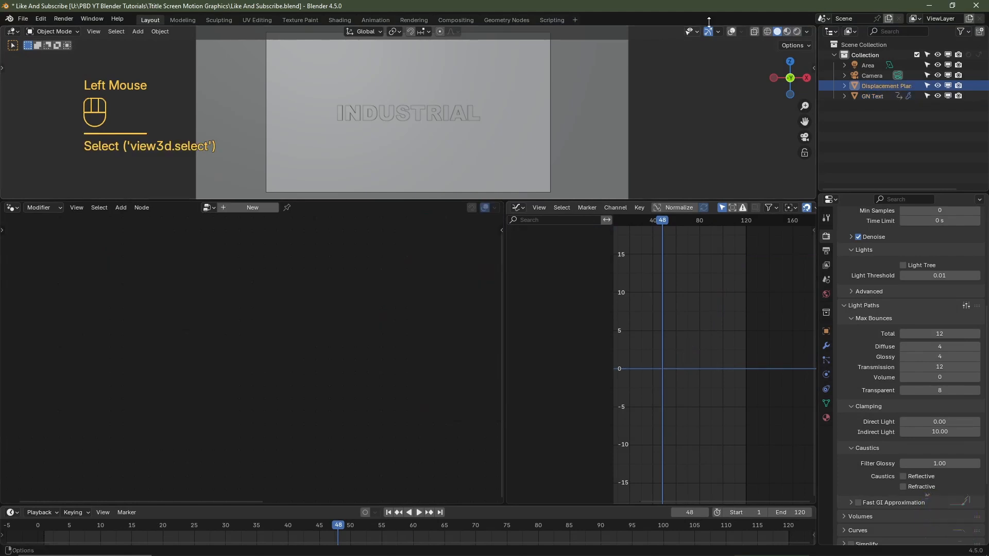
click(732, 31)
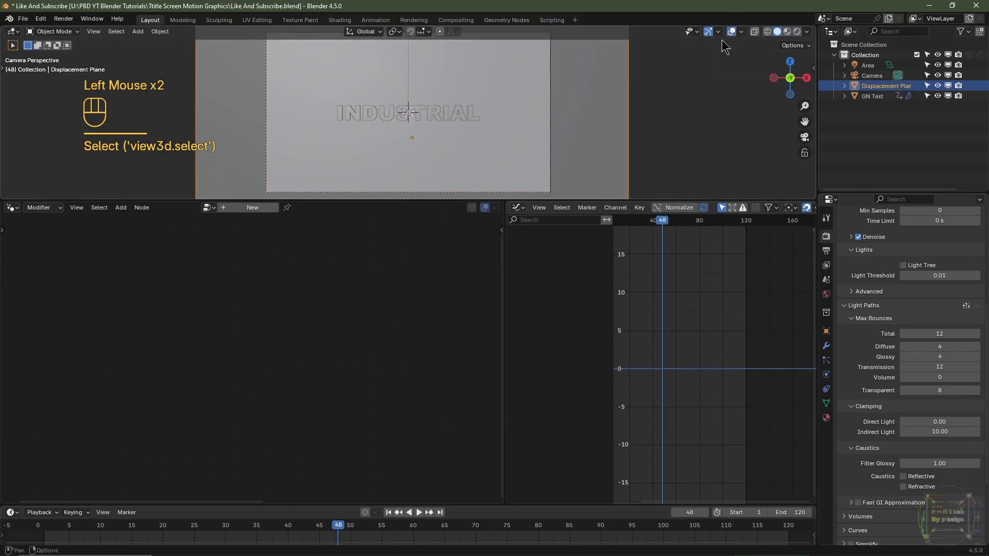
click(579, 127)
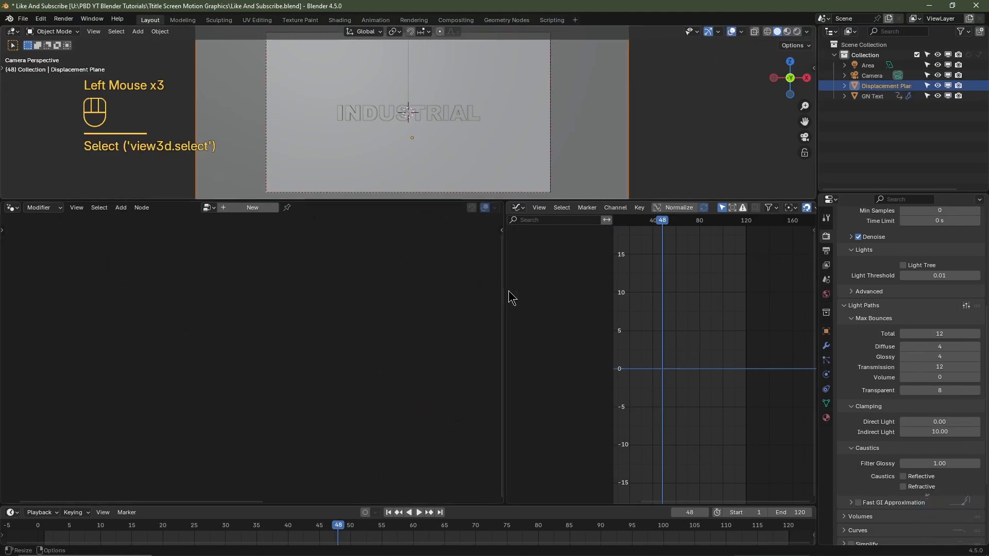
click(517, 208)
click(546, 293)
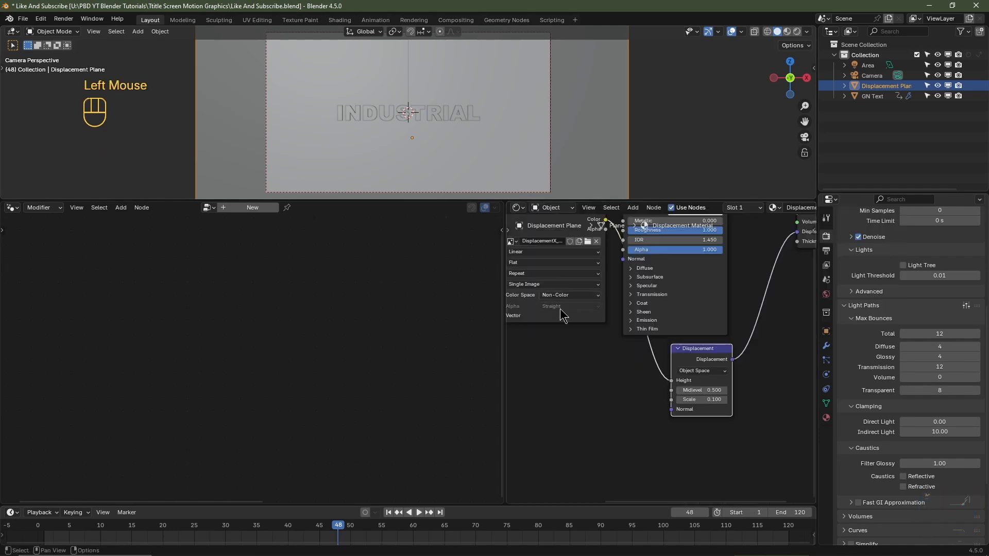
- Set the Displacement node's Scale to 0.05 in the plane's material and re-render frame 48
scroll(726, 420, up, 2)
middle_drag(742, 428, 648, 443)
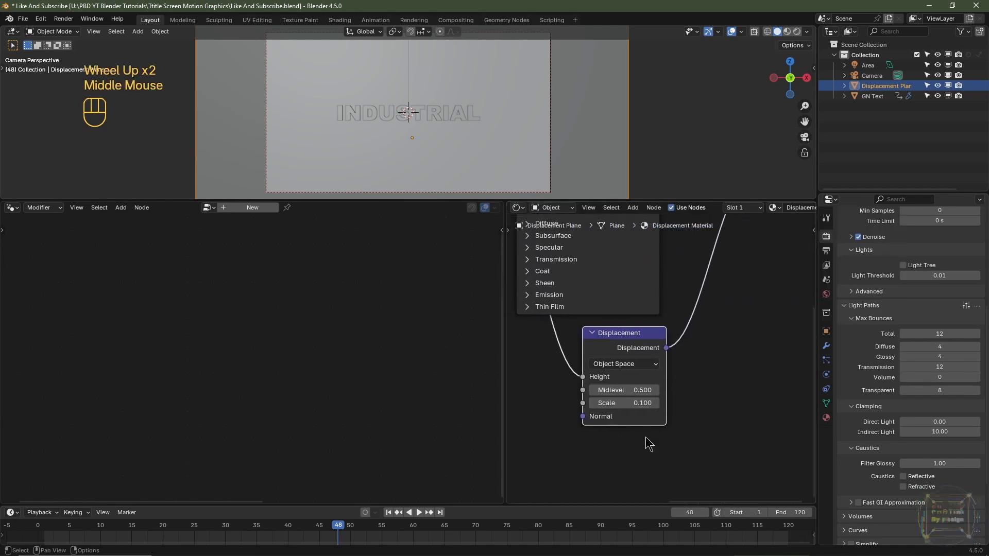
click(632, 403)
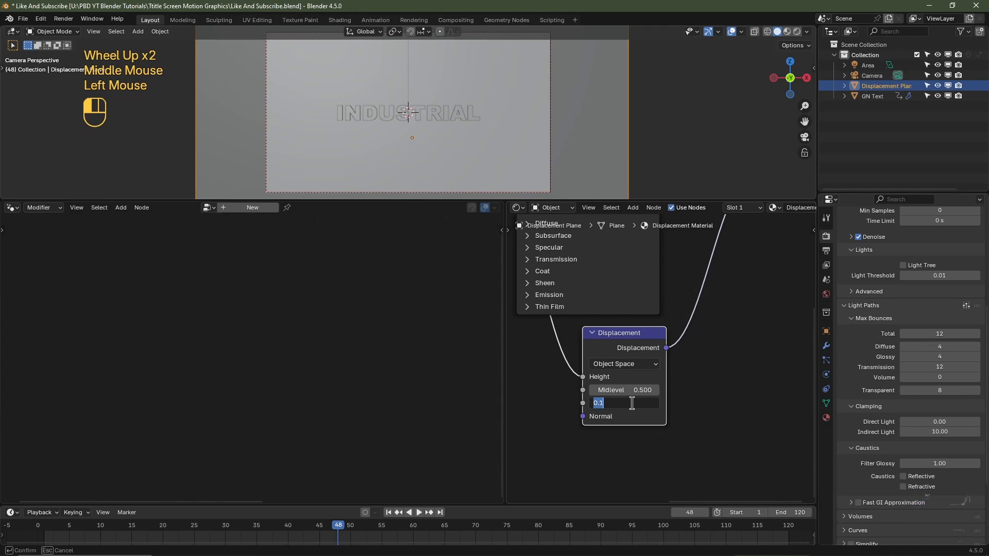
text(0.05)
key(Return)
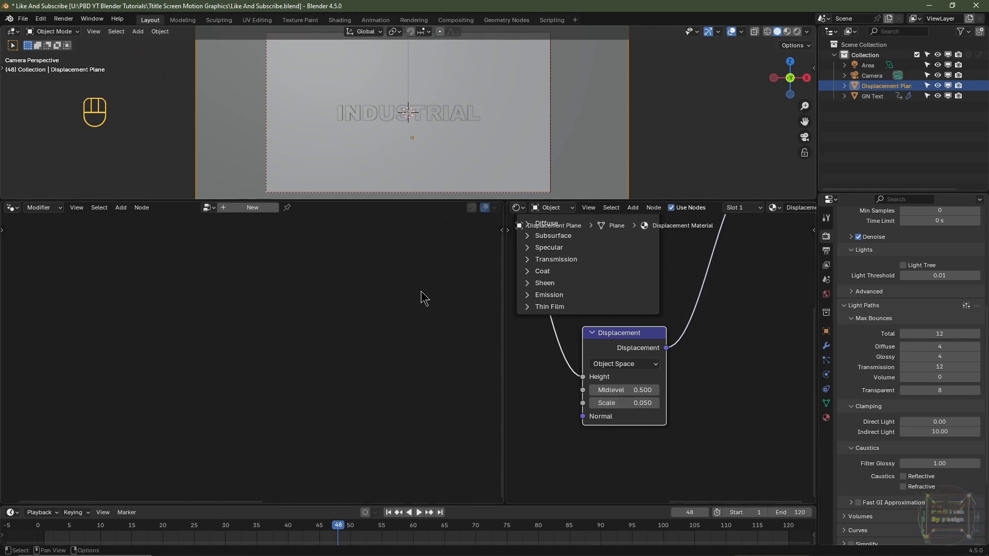
key(F12)
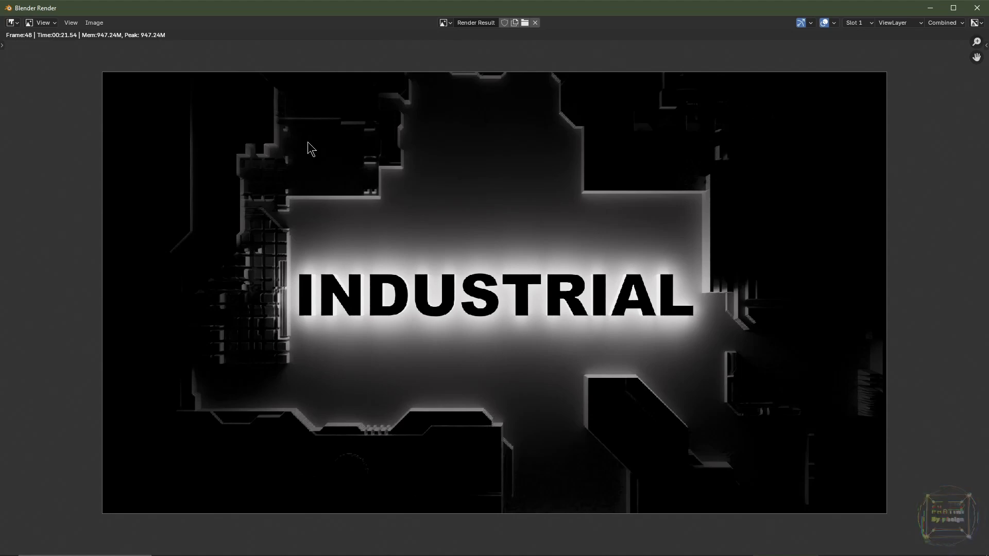
key(Escape)
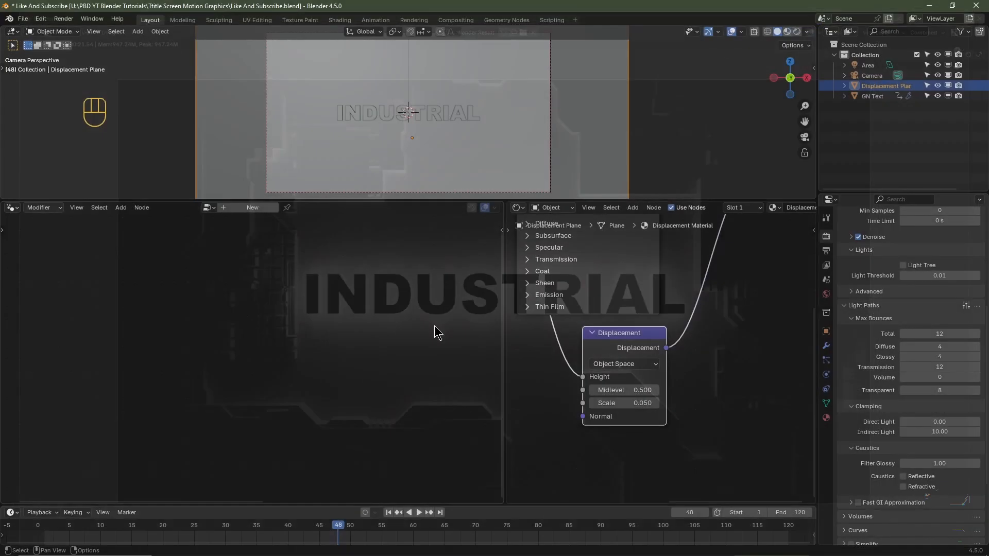
- Show Material Preview shading, enlarge the 3D viewport downward, and advance to frame 50
click(787, 33)
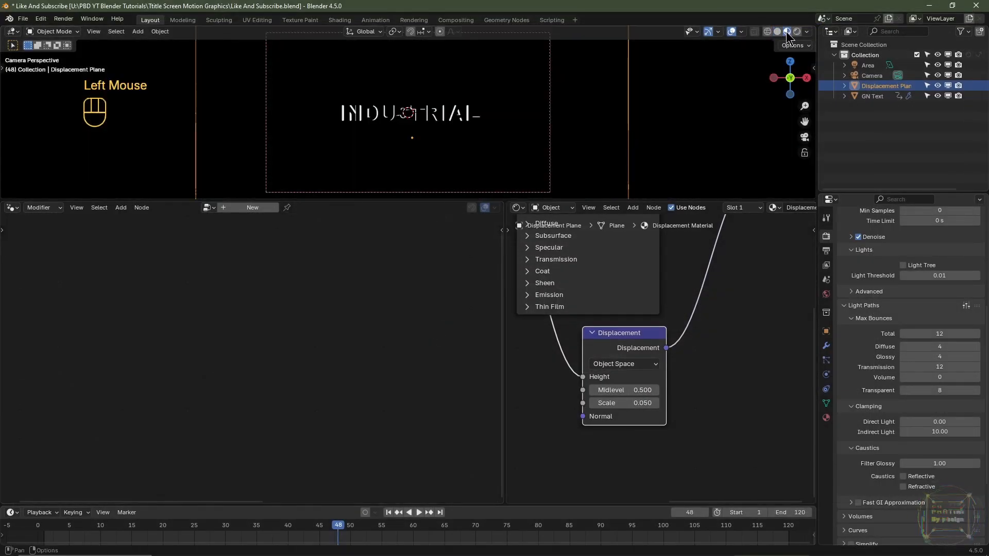
drag(479, 200, 485, 344)
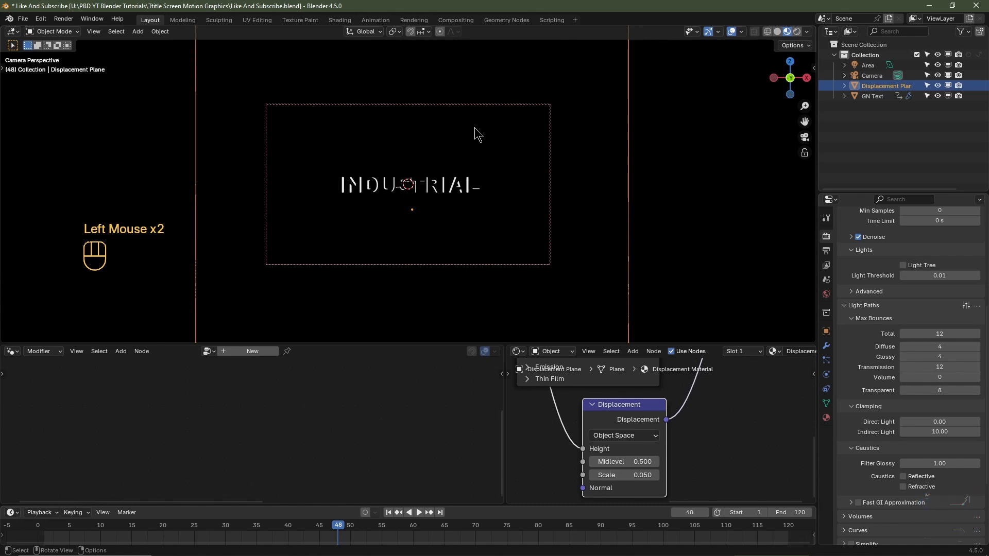
key(Right)
key(Right)
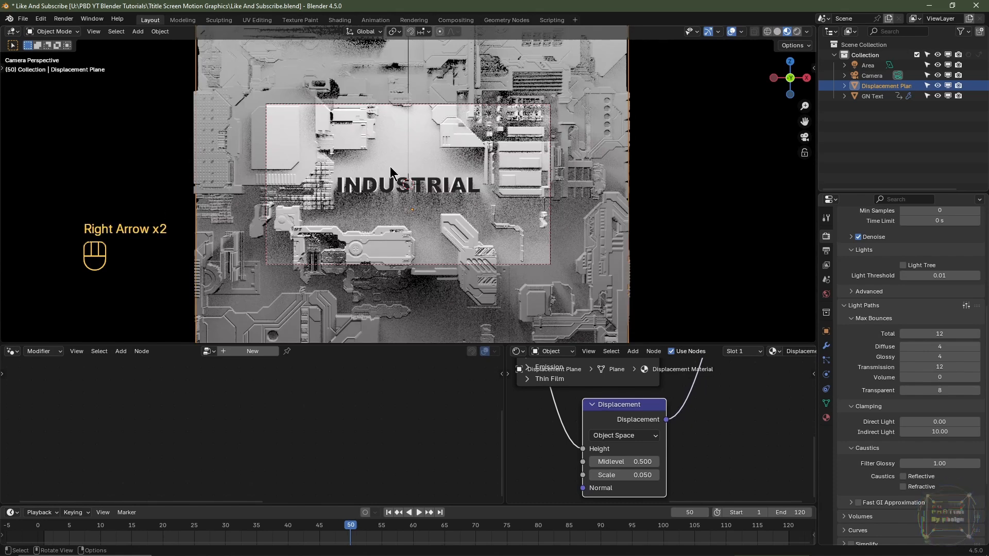
- Render frame 50 and examine the displacement detail across the image up close before closing it
key(F12)
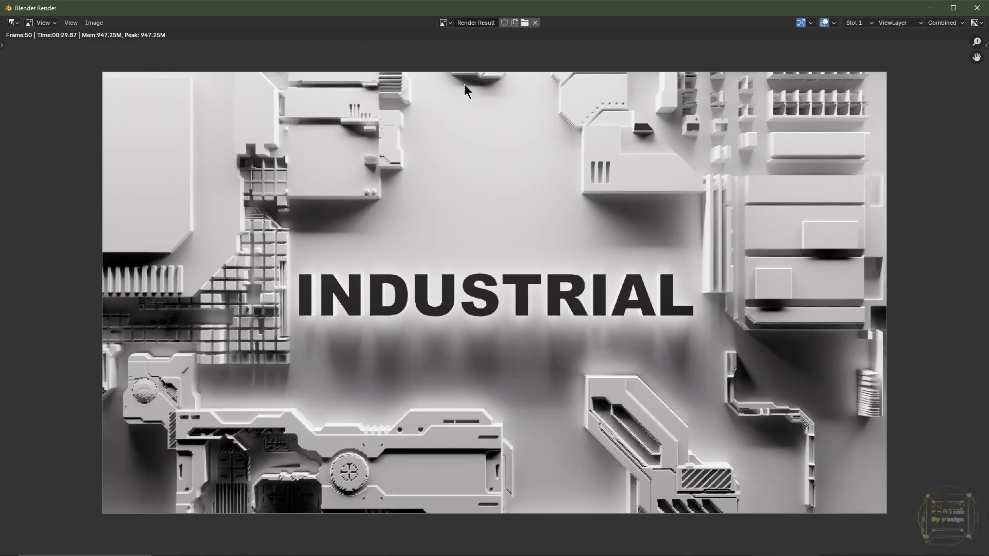
scroll(207, 262, up, 4)
middle_drag(141, 301, 645, 295)
scroll(316, 298, down, 4)
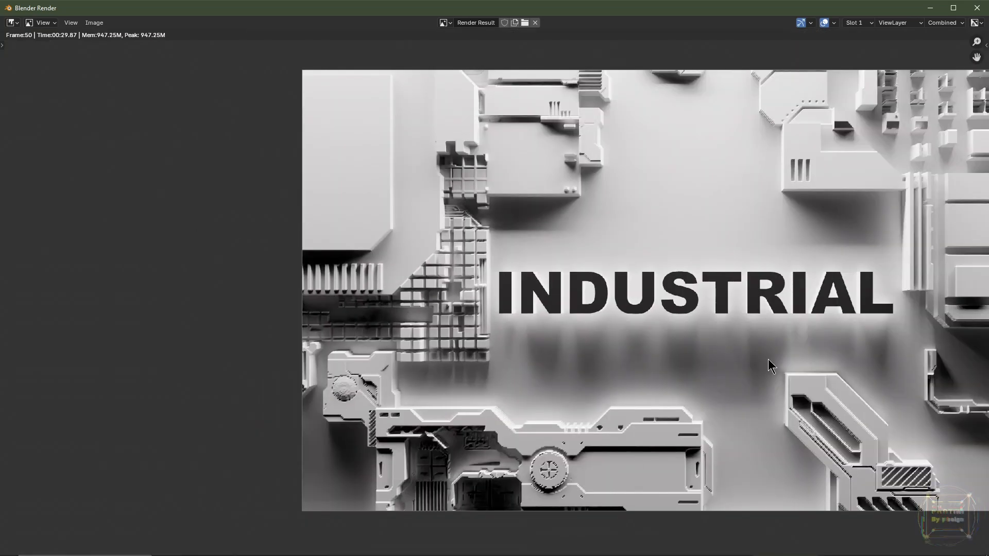
scroll(768, 359, down, 1)
middle_drag(712, 343, 572, 301)
scroll(572, 300, up, 2)
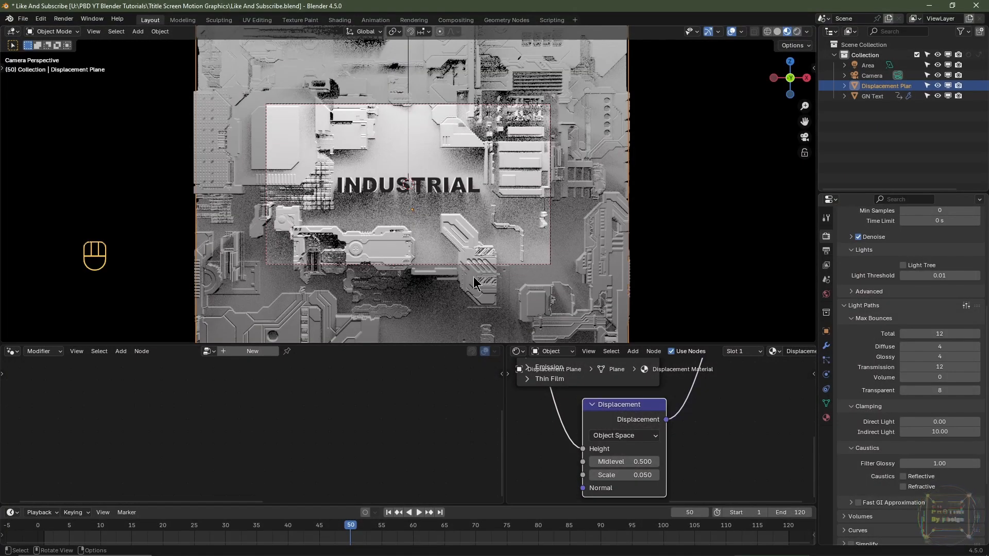
- Raise the plane's Subdivision render level to 6 and re-render frame 50 to check the displacement
click(826, 346)
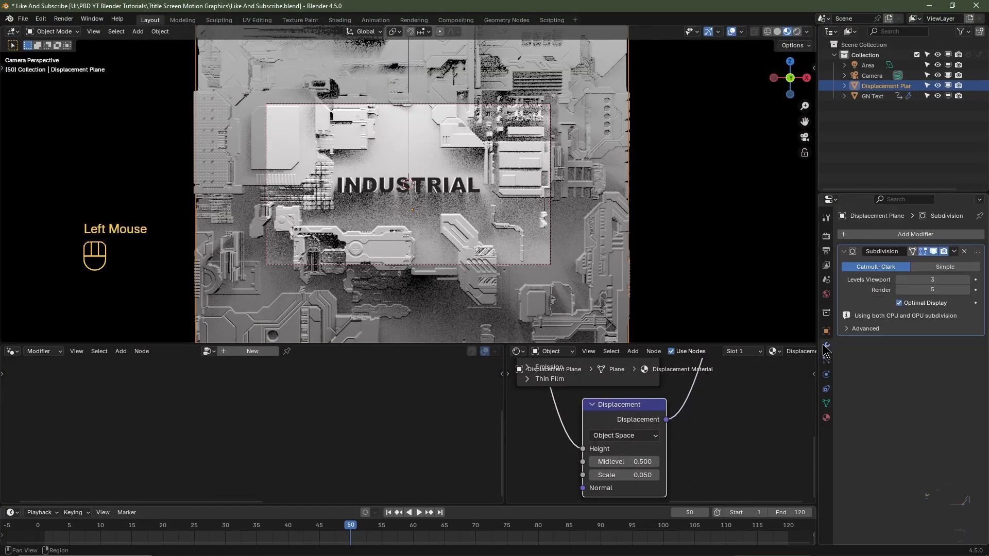
click(967, 290)
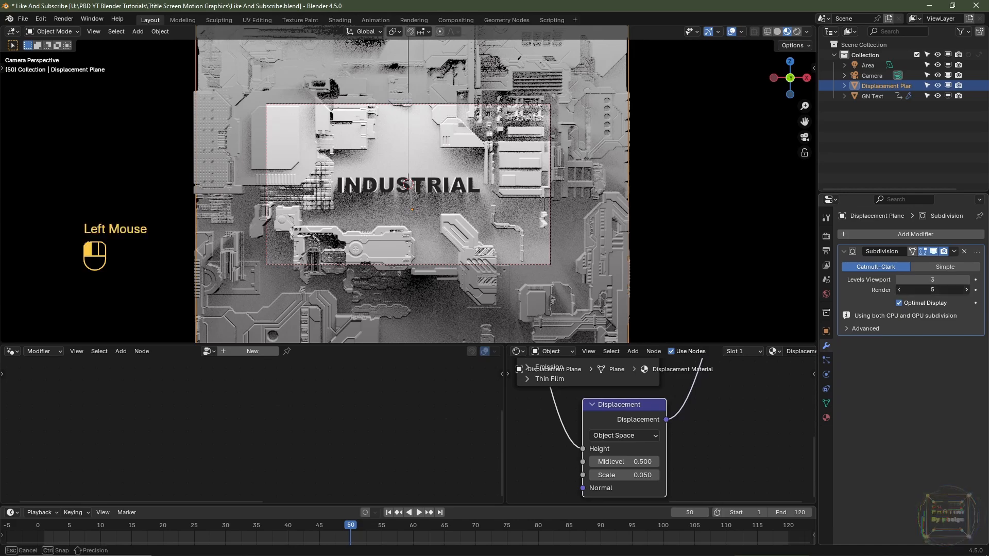
scroll(424, 236, up, 2)
key(F12)
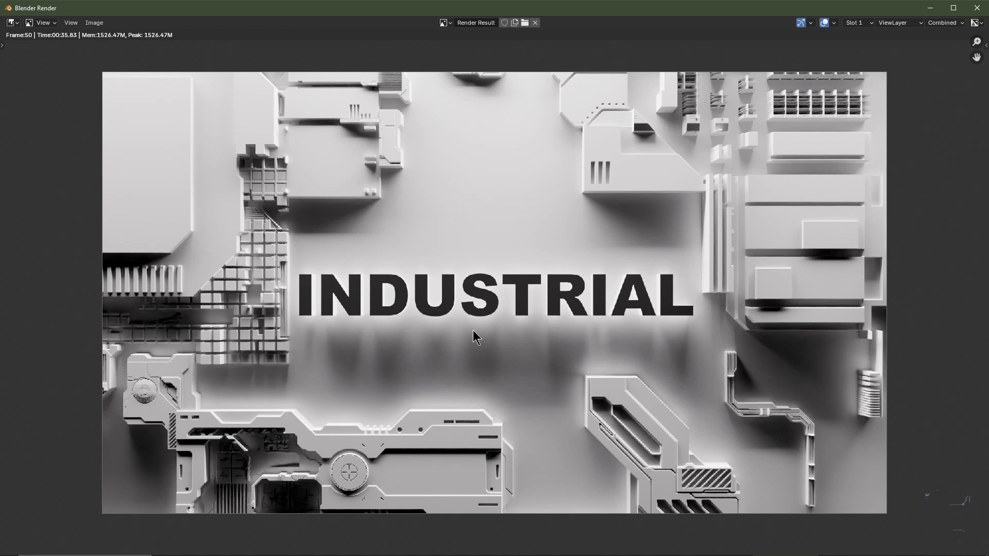
key(Escape)
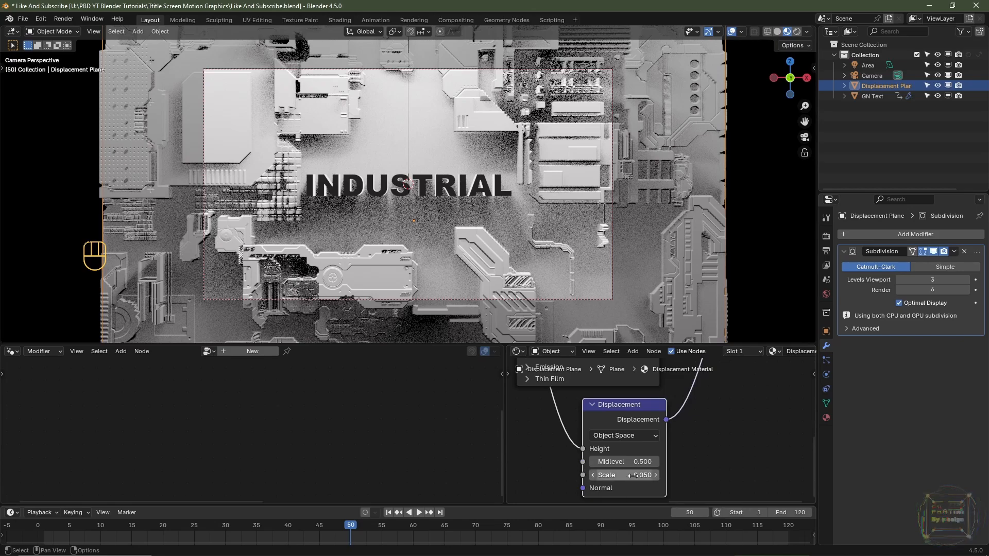
- Move the displacement plane about 0.01 m along the global Y axis, viewing the text from the side
middle_drag(515, 205, 457, 225)
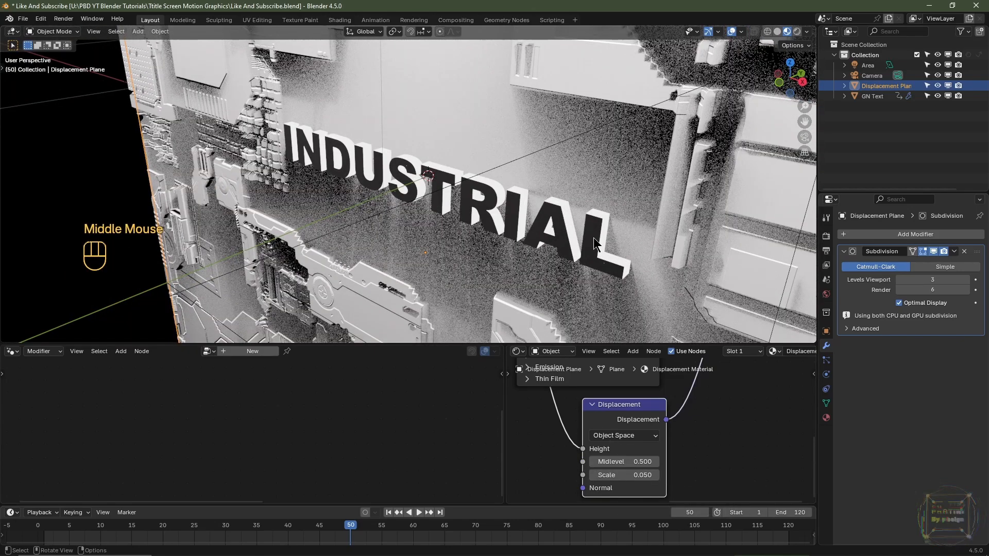
middle_drag(594, 237, 552, 193)
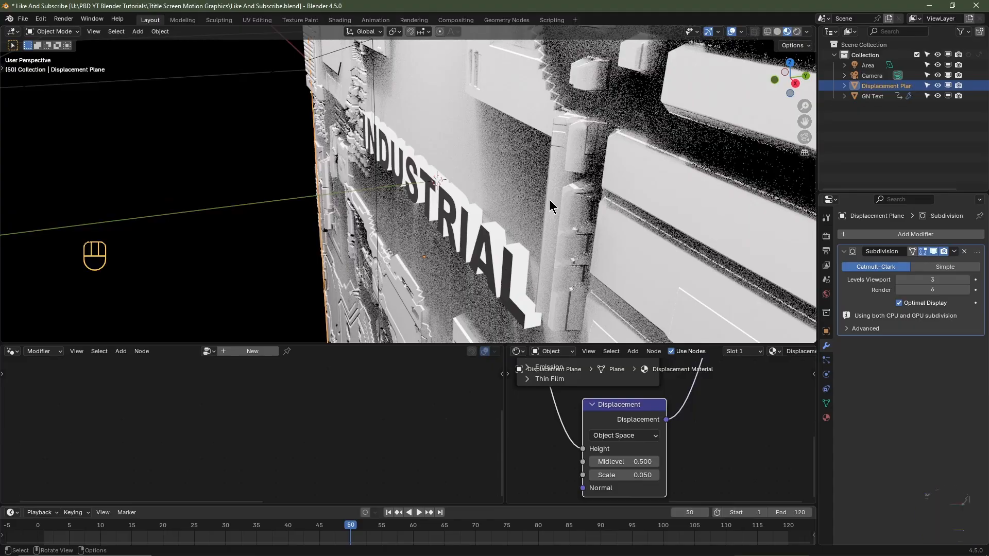
middle_drag(598, 237, 488, 246)
key(g)
key(y)
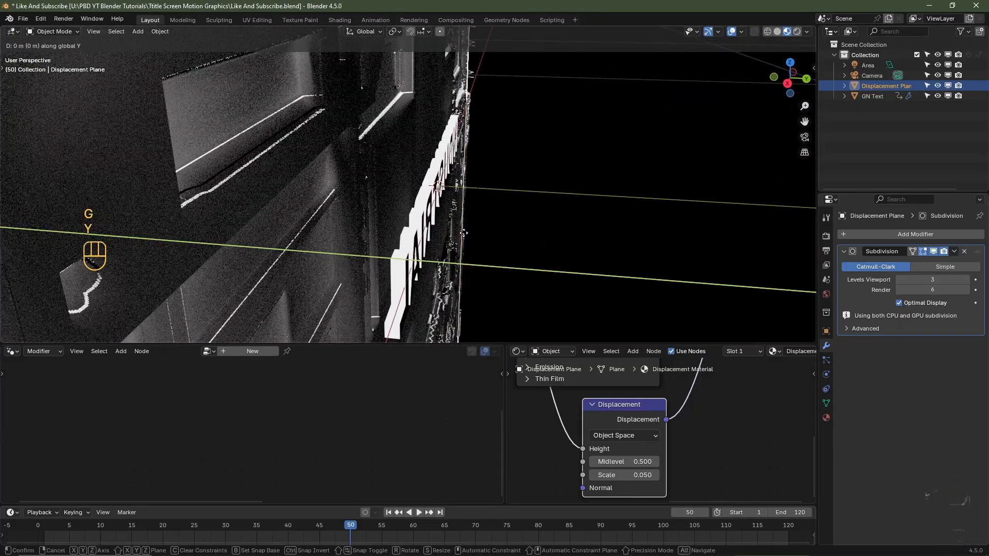
key(shift)
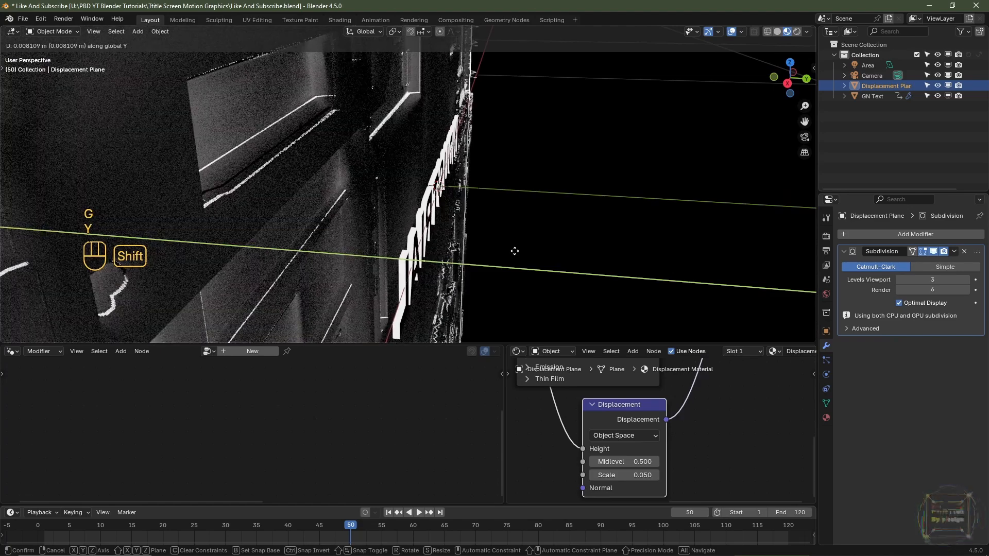
shift+click(536, 263)
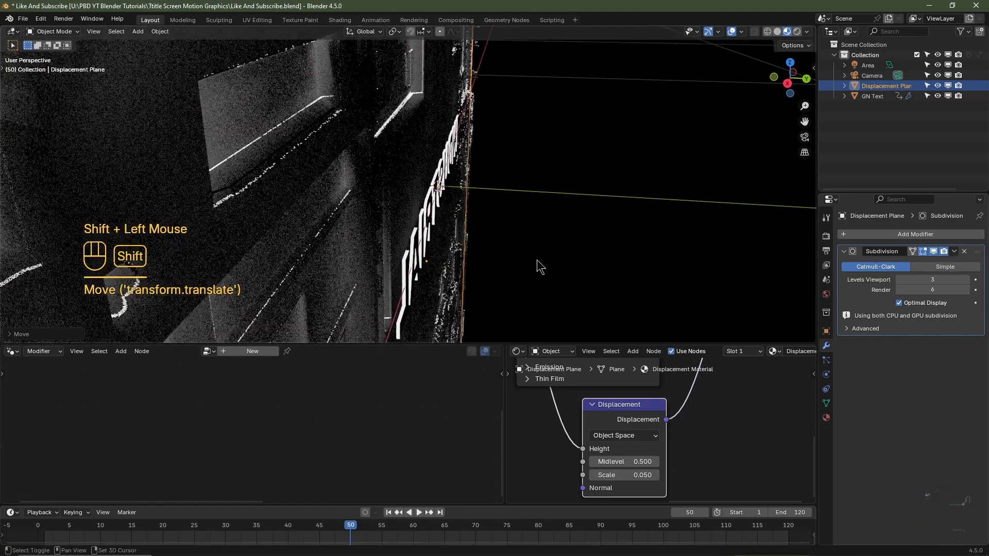
- At frame 1 in Solid shading, move the plane about 0.01 m farther along Y to cover the letters, and play the animation
click(389, 512)
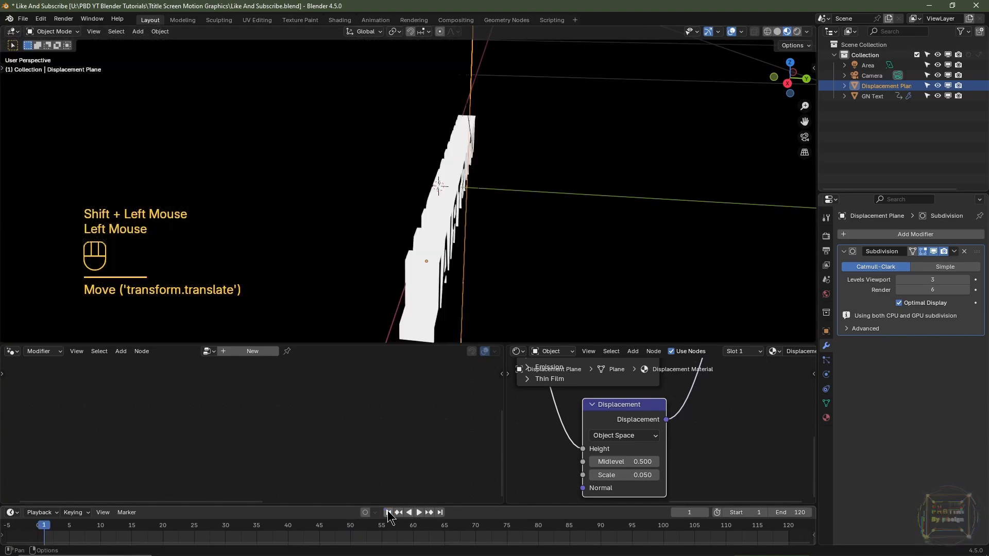
click(777, 31)
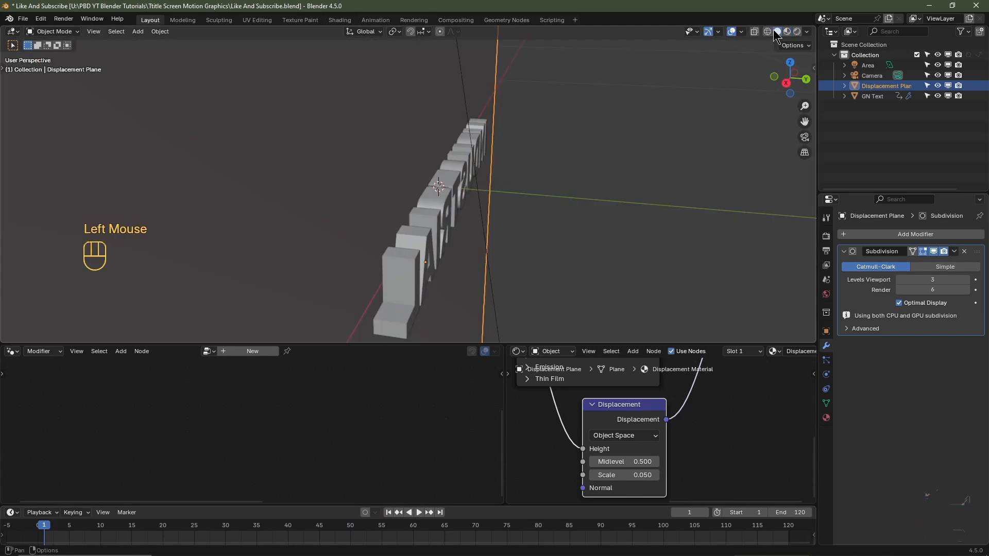
middle_drag(301, 250, 335, 254)
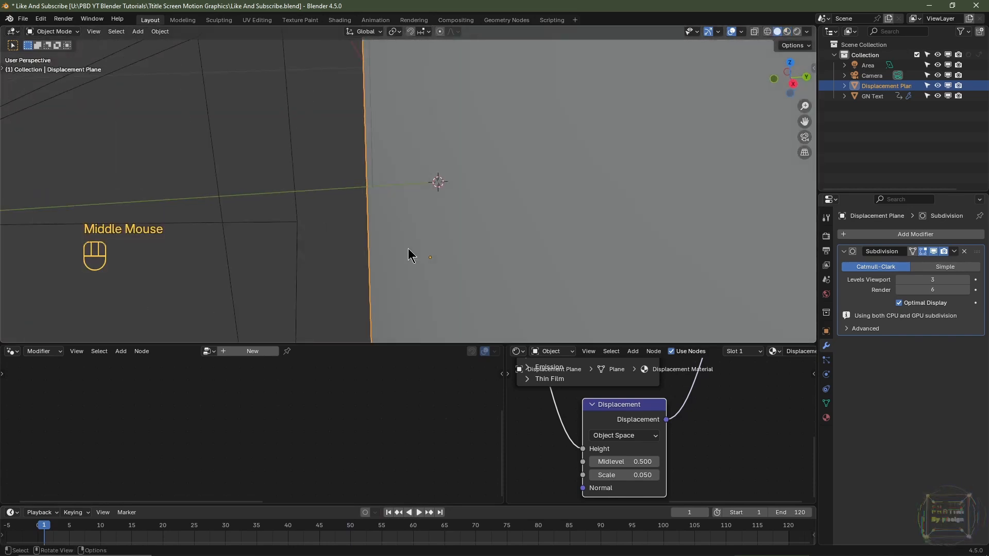
key(g)
key(y)
key(shift)
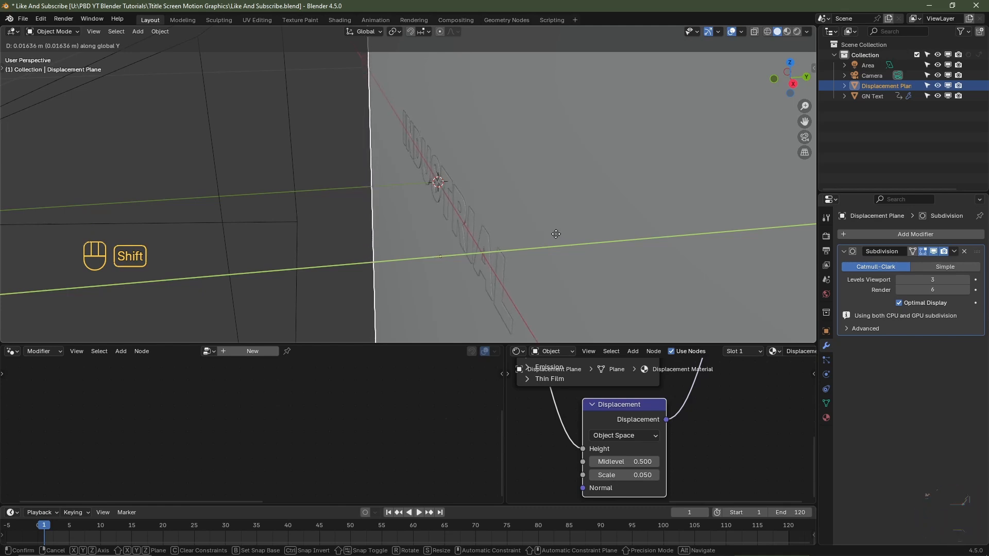
shift+click(525, 238)
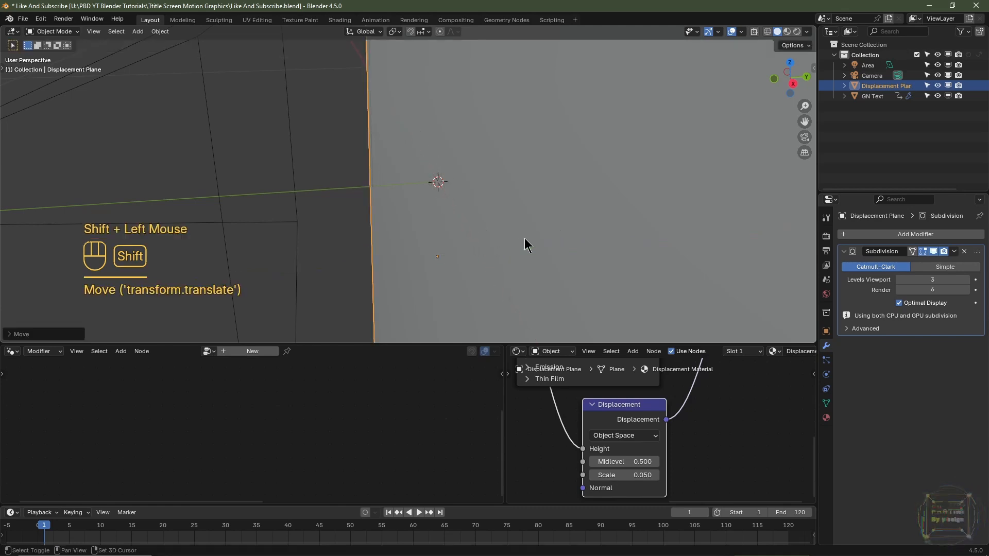
key(space)
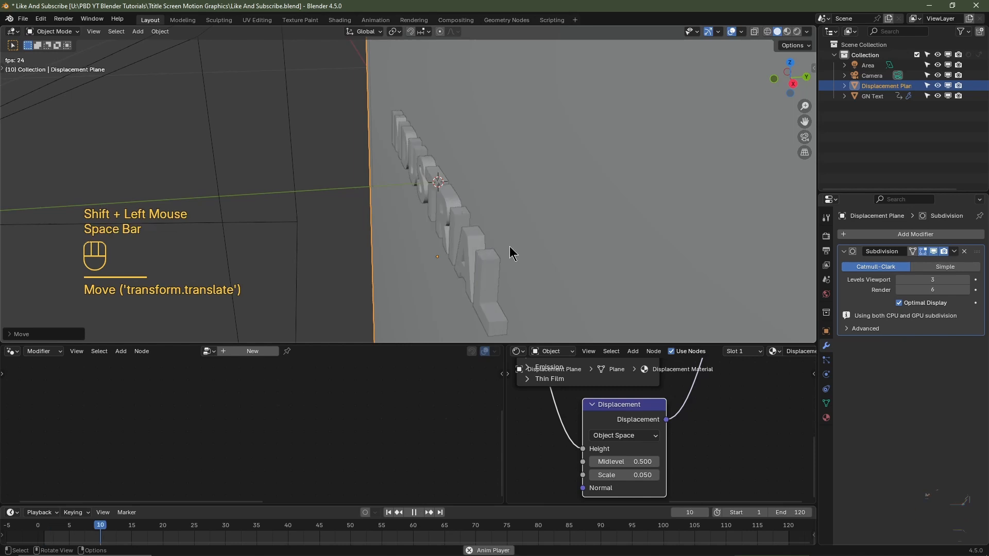
key(space)
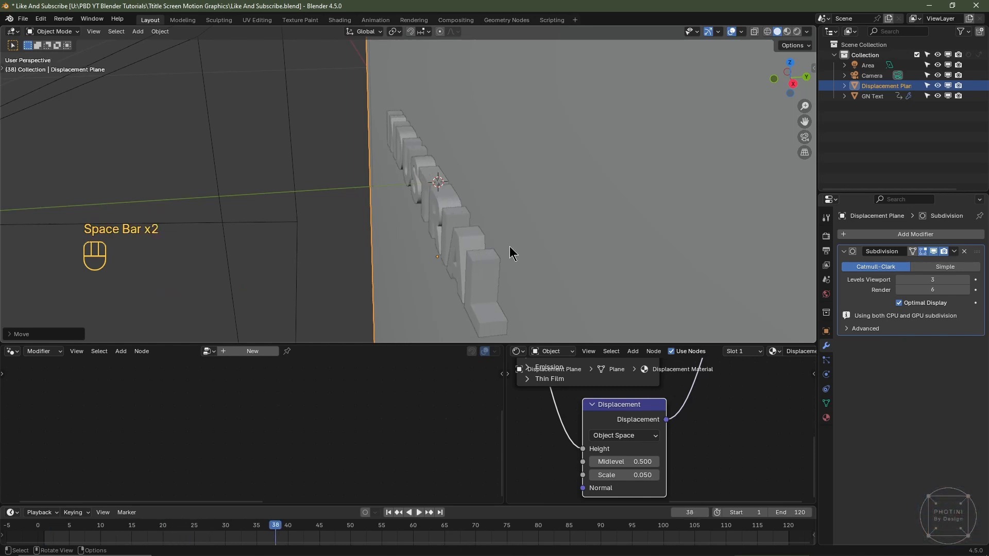
- At frame 1 in Material Preview, move the plane about -0.01 m along Y until the letters are hidden, and play the animation
click(787, 31)
middle_drag(629, 178, 621, 178)
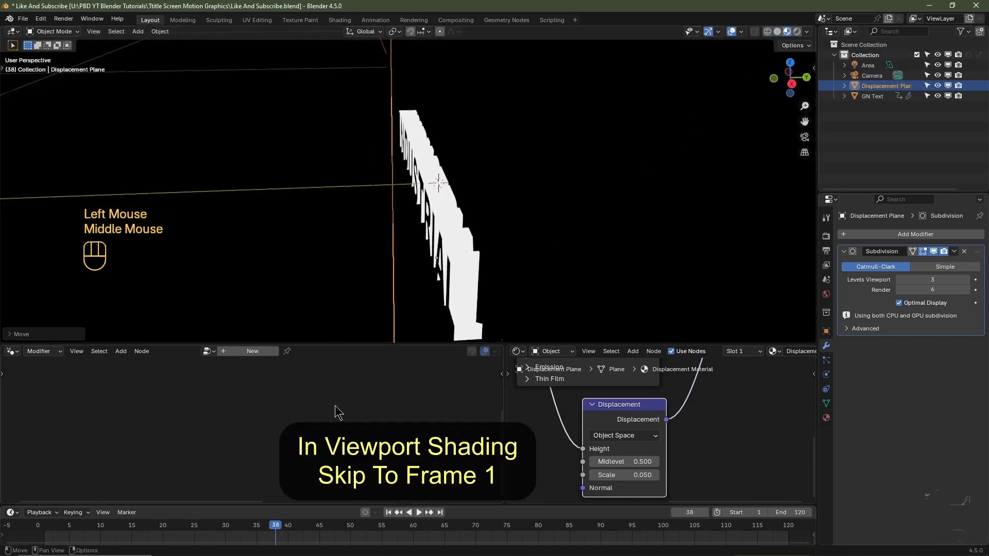
click(389, 513)
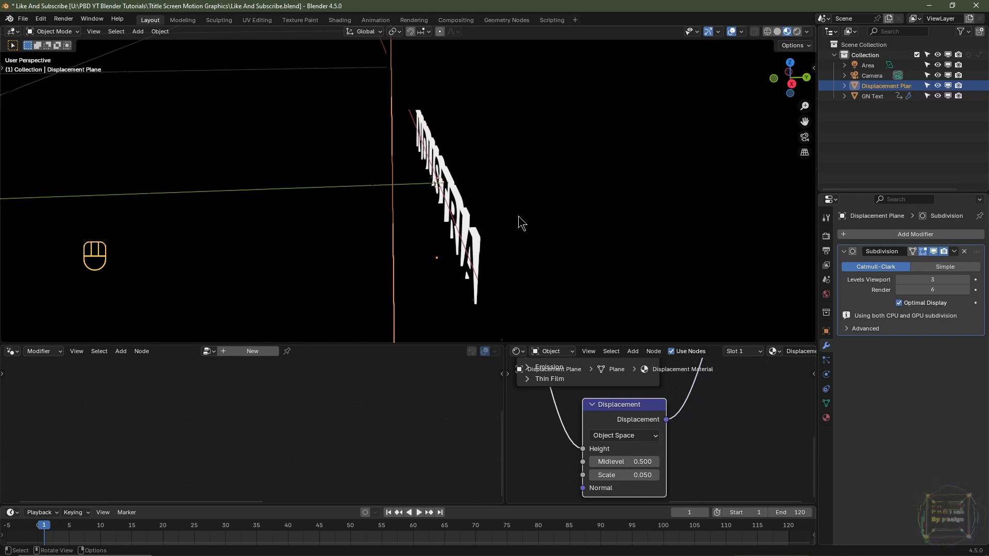
key(g)
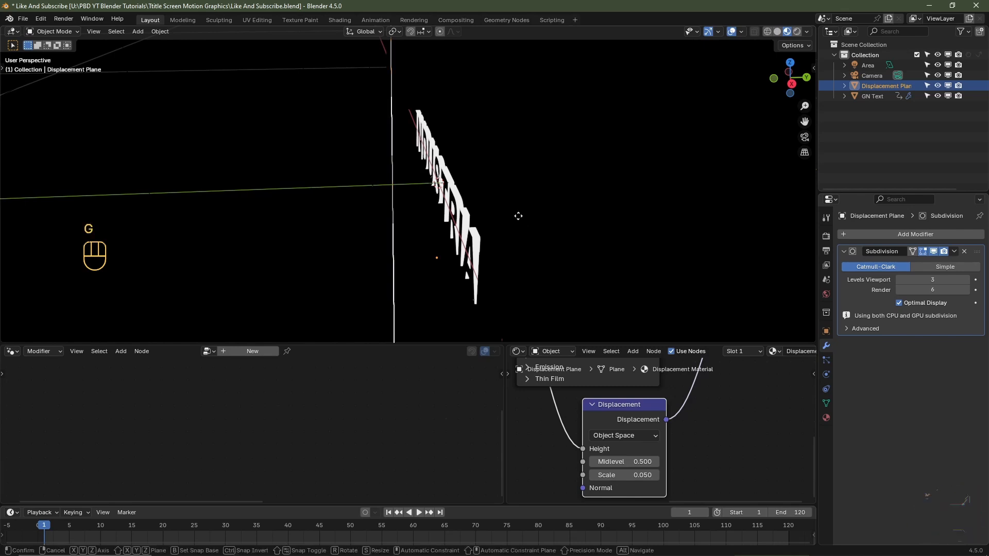
key(y)
key(shift)
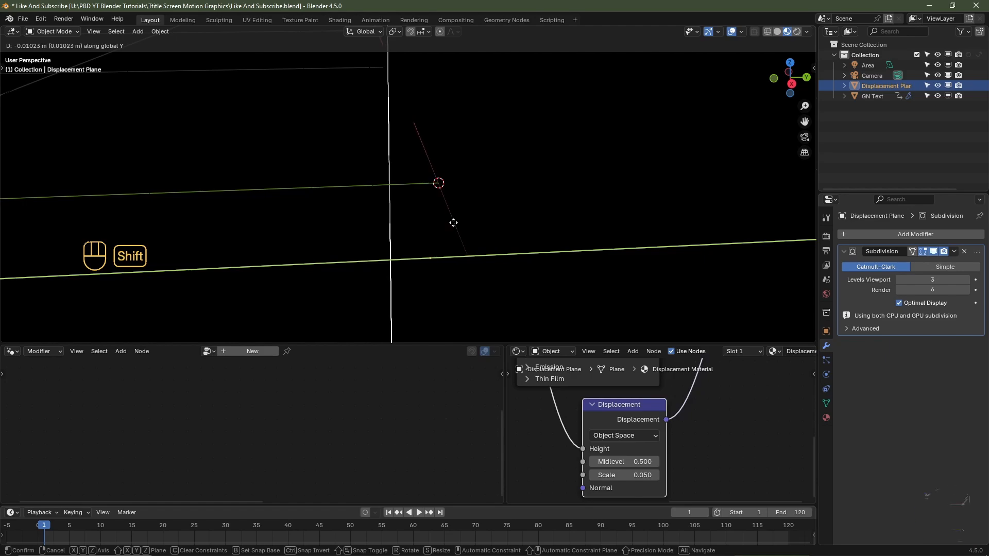
shift+click(454, 224)
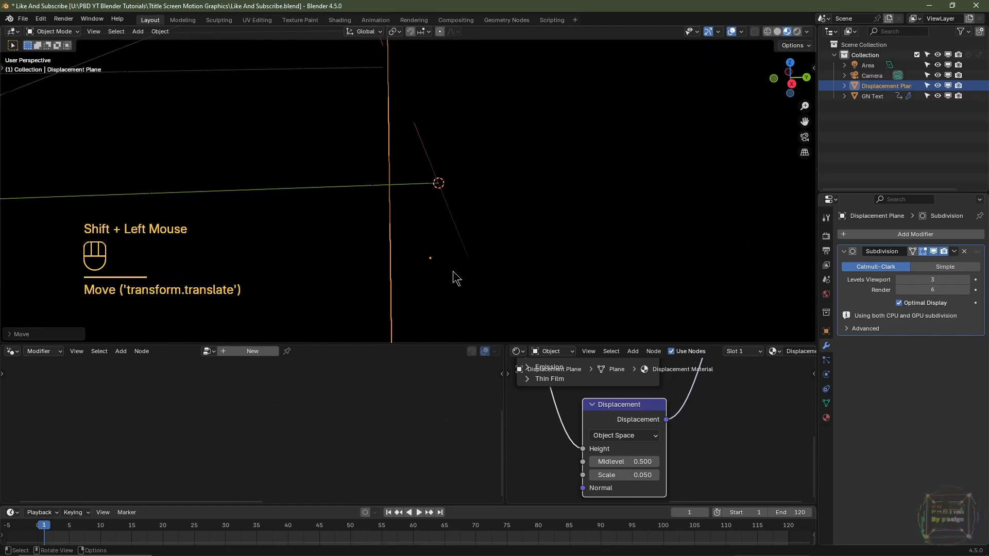
key(space)
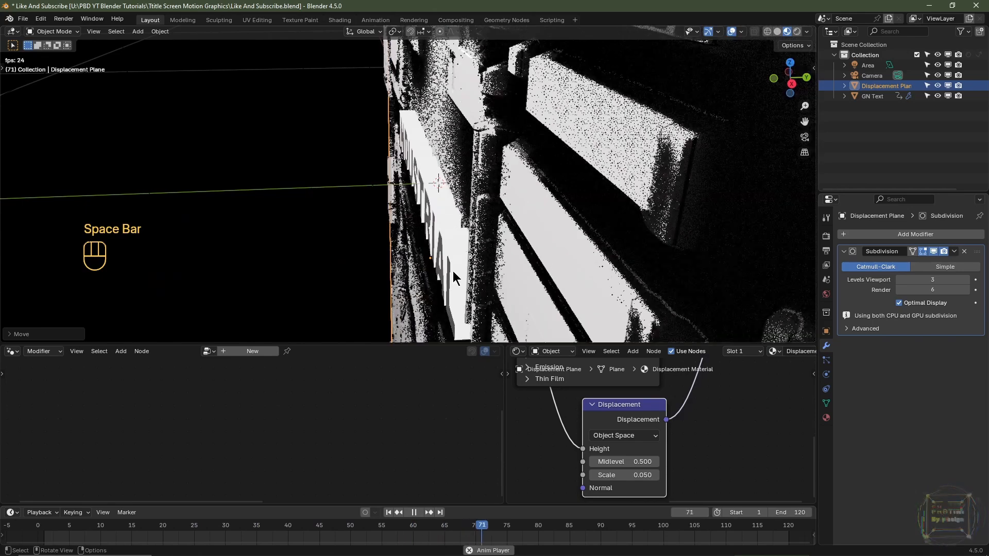
key(Escape)
- Return to the camera view, advance to frame 35, and render it to check the light around the text
key(KP_0)
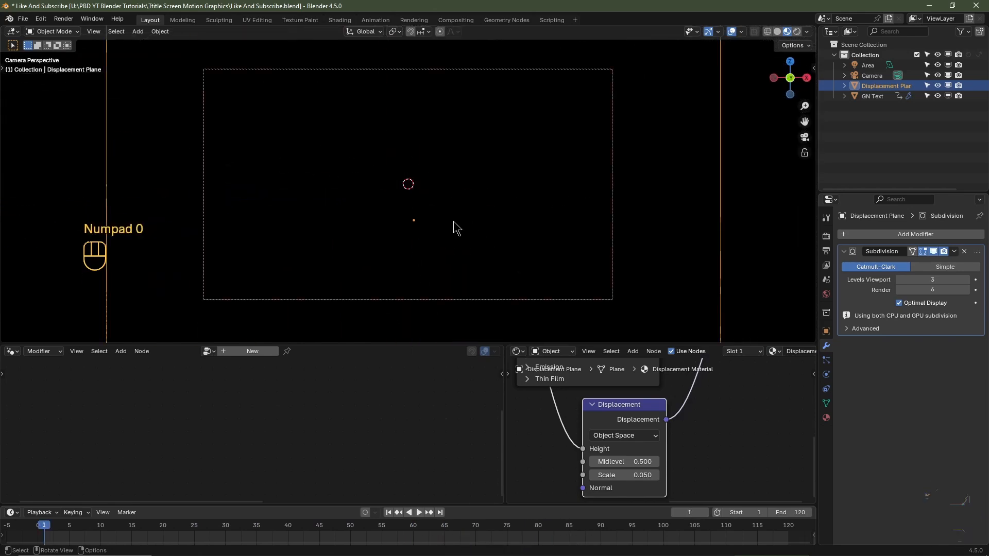
click(233, 526)
drag(232, 526, 260, 523)
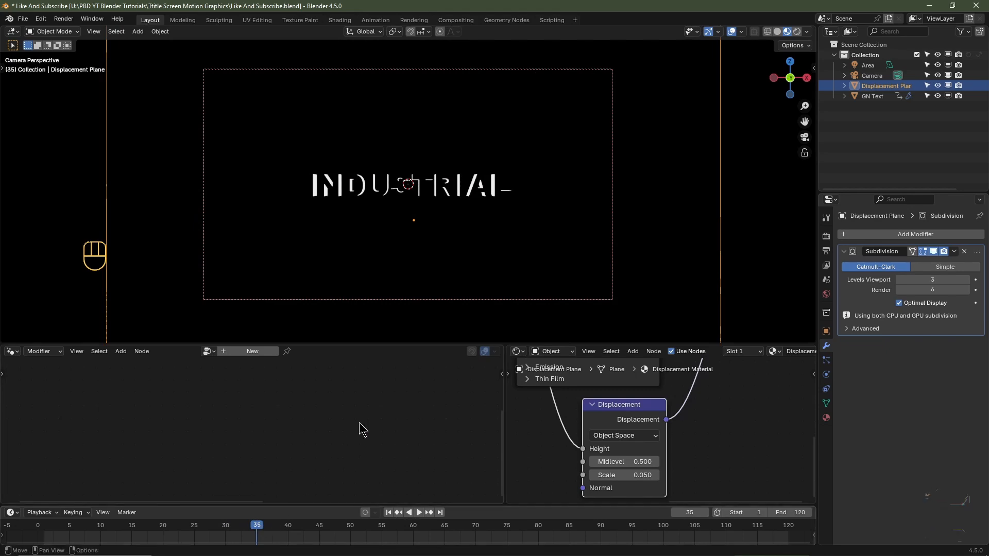
click(797, 32)
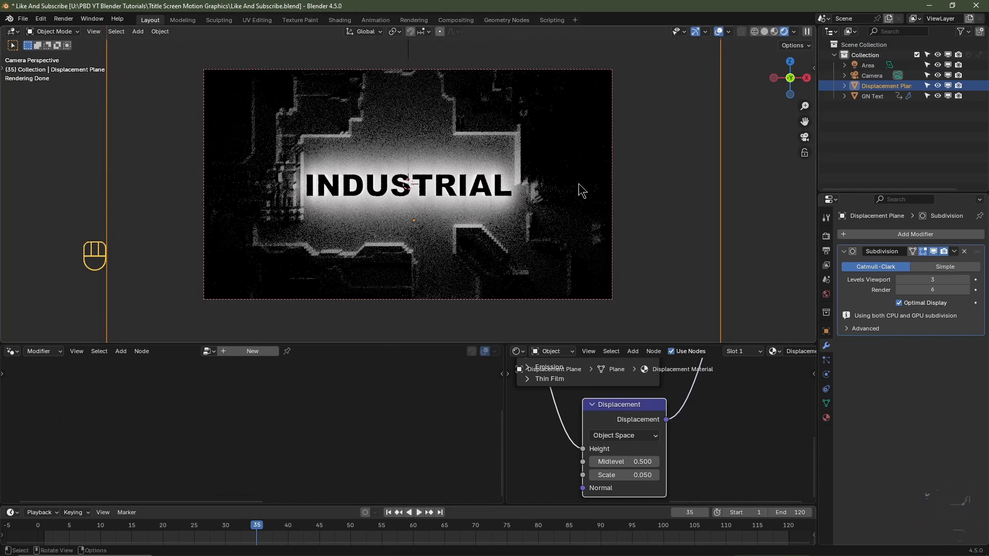
click(764, 30)
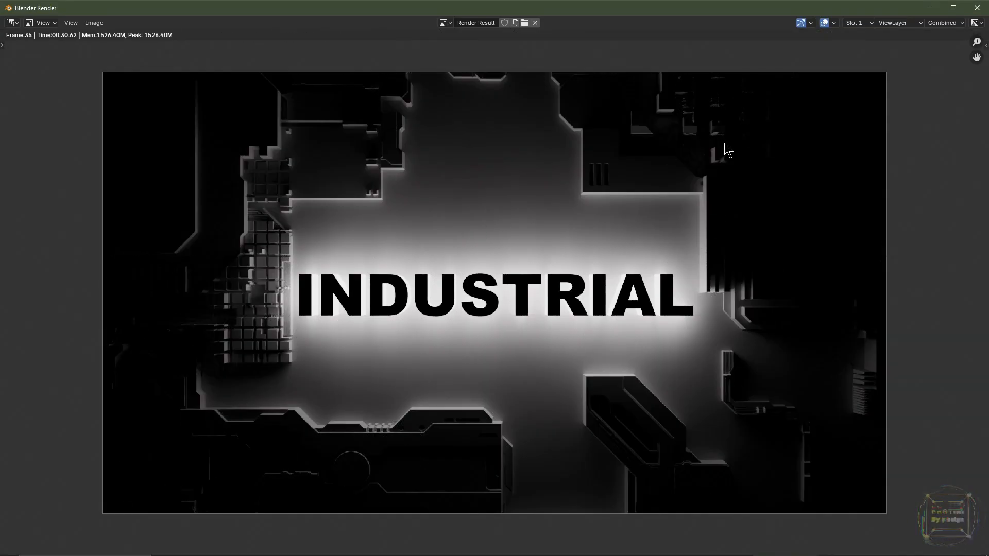
click(977, 7)
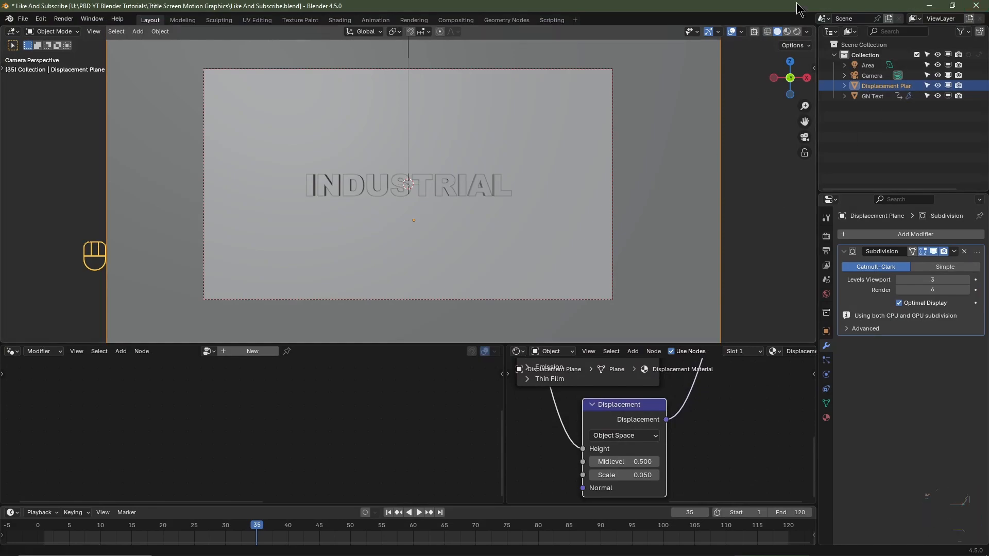
- Show Material Preview shading, step back to frame 32, and save the file
click(788, 31)
drag(256, 535, 238, 537)
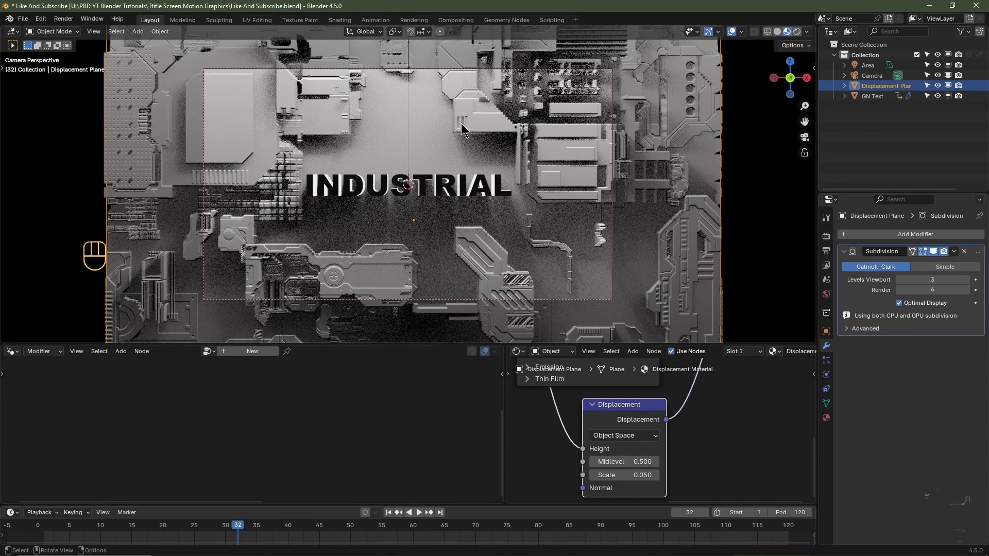
key(ctrl+s)
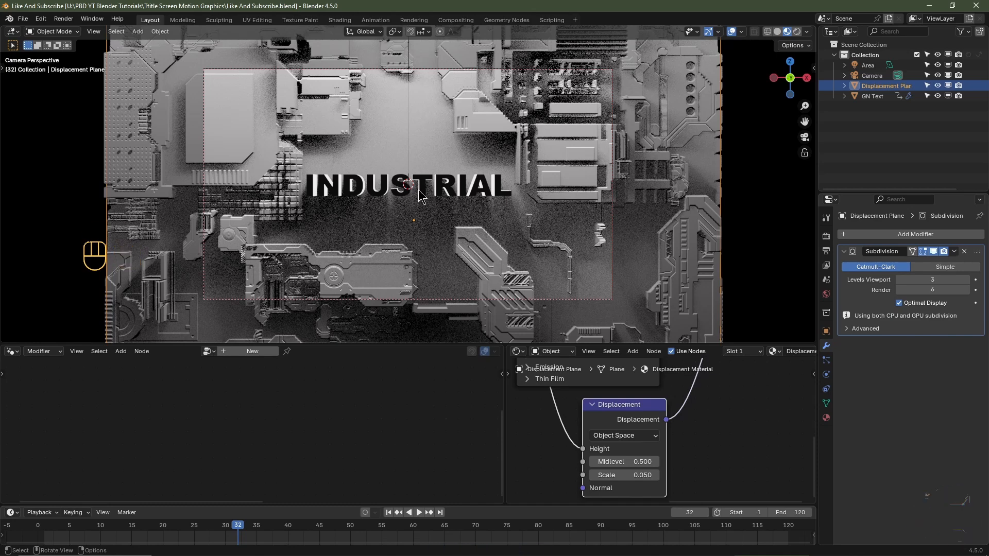
- Set the final render's Noise Threshold to 0.01 and Max Samples to 1024
click(827, 236)
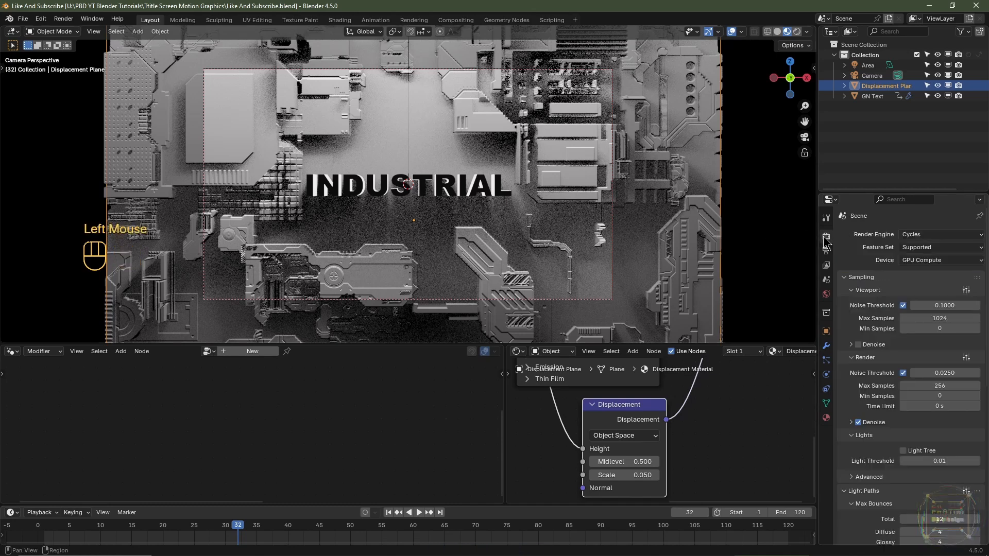
double_click(938, 373)
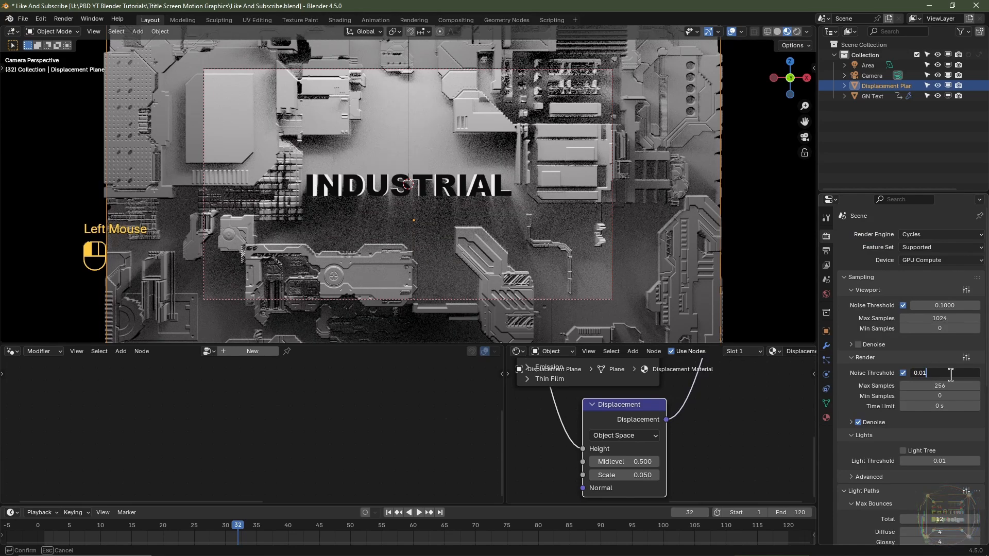
key(Tab)
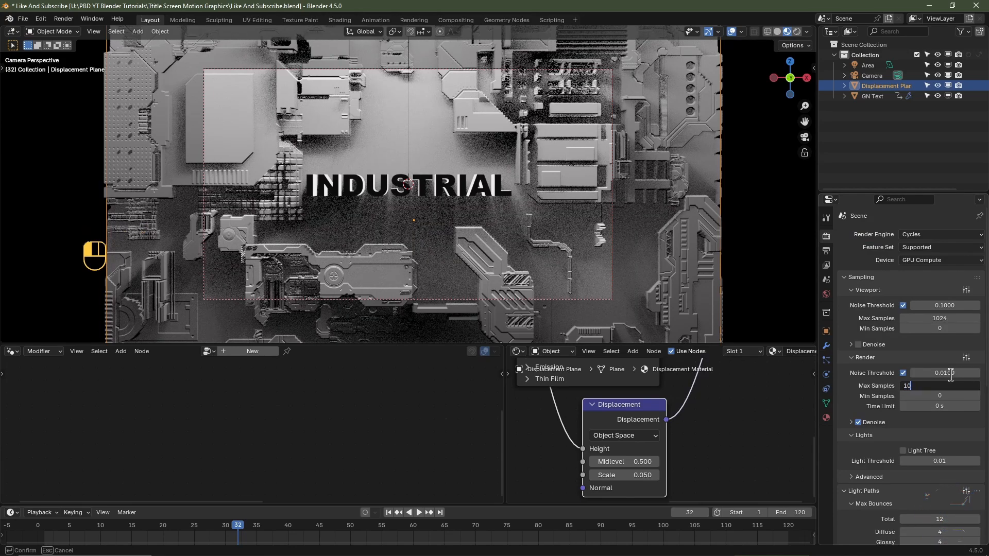
text(1024)
- Choose the T Cache folder as the output location for the rendered PNG sequence
scroll(951, 377, up, 6)
click(830, 254)
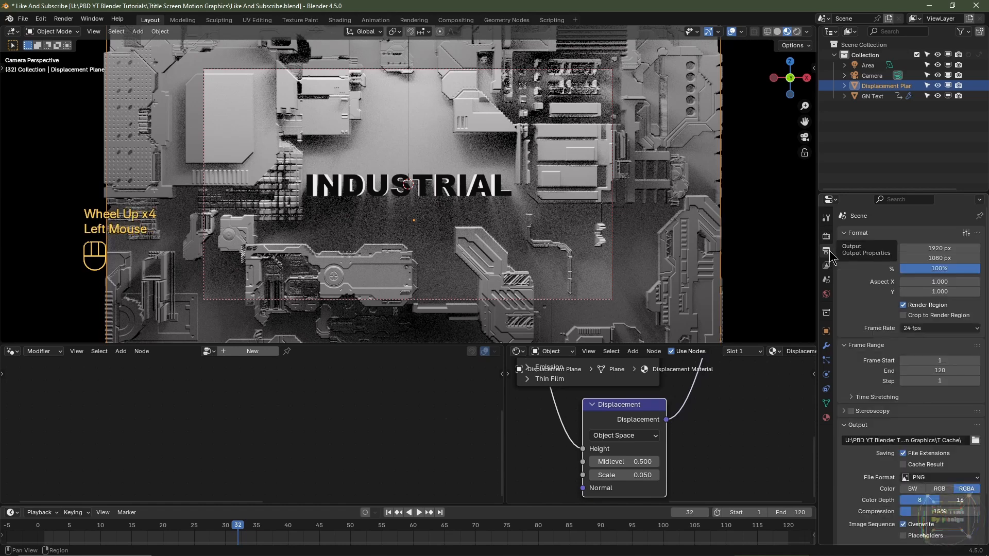
double_click(975, 440)
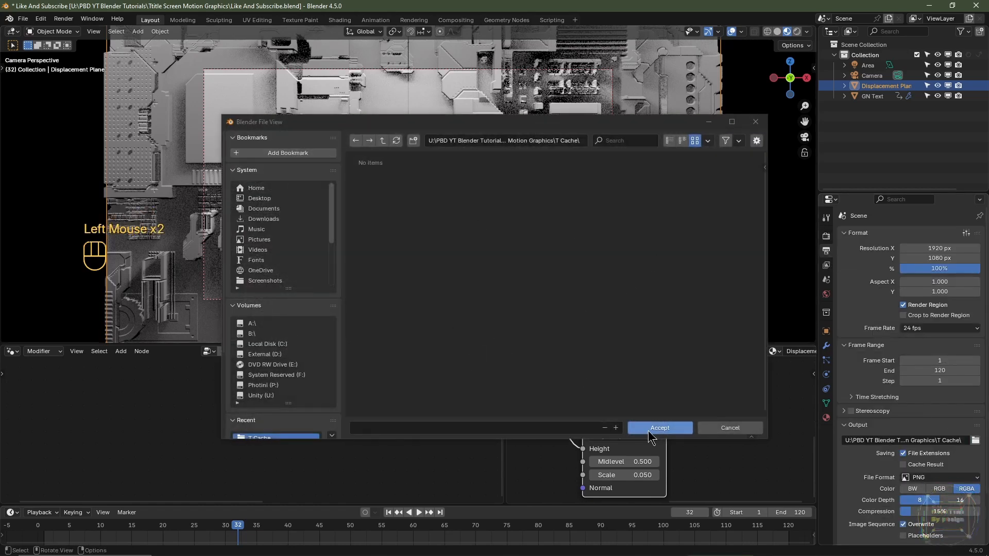
click(651, 435)
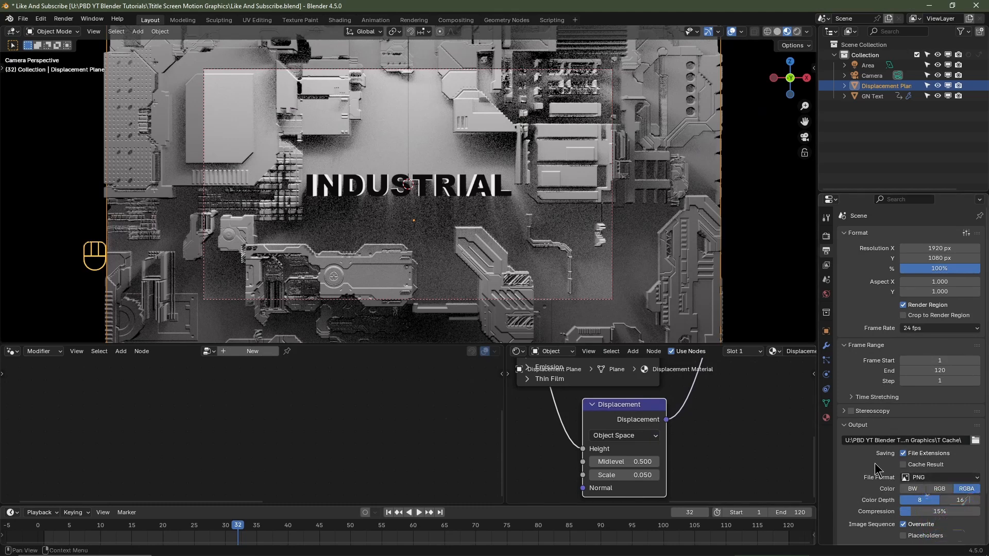
- Try OpenEXR as the render output file format with the DWAA (lossy) codec
click(924, 478)
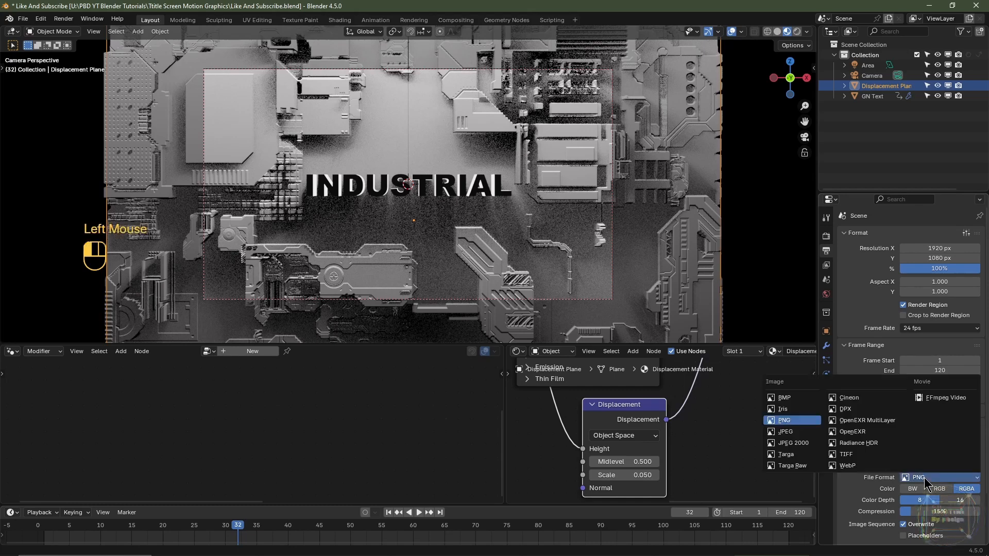
click(877, 433)
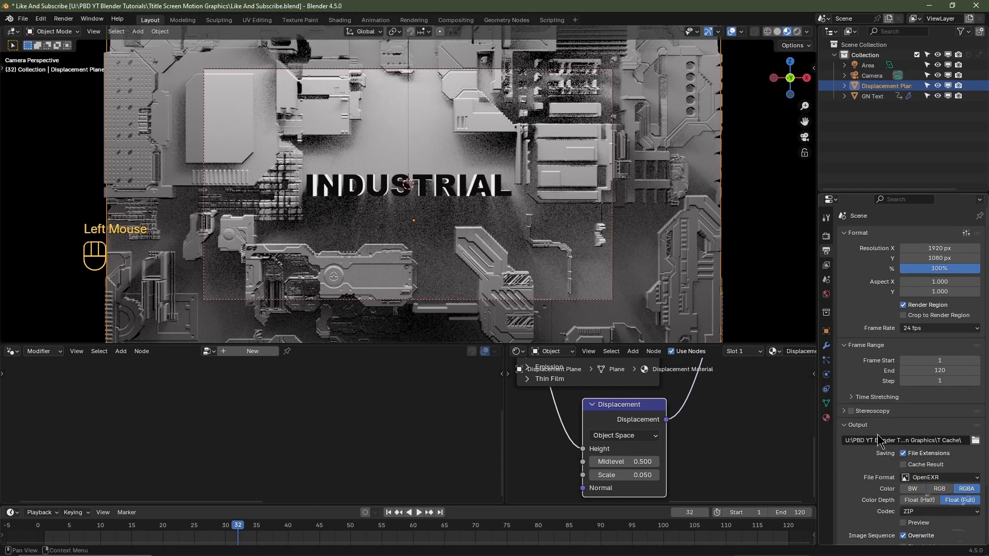
click(930, 511)
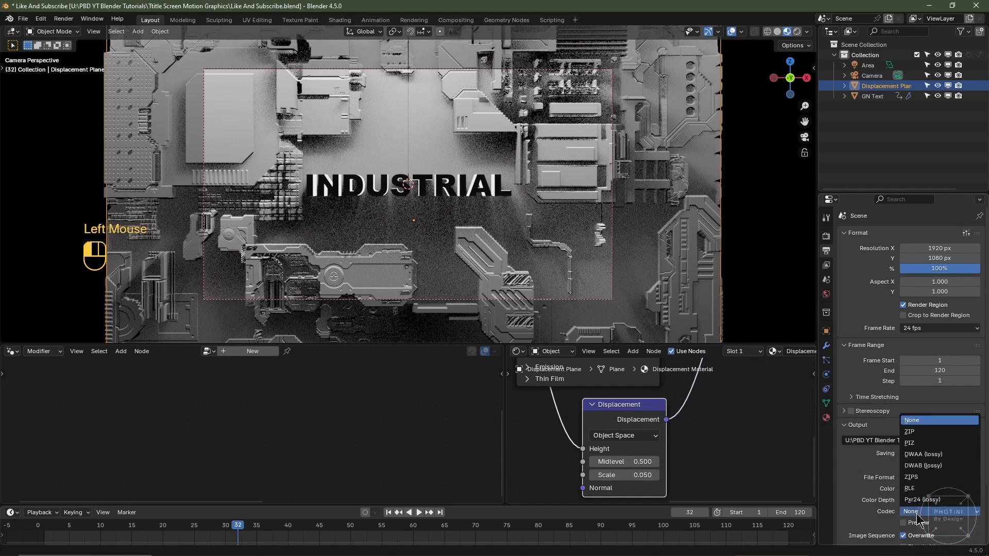
click(921, 456)
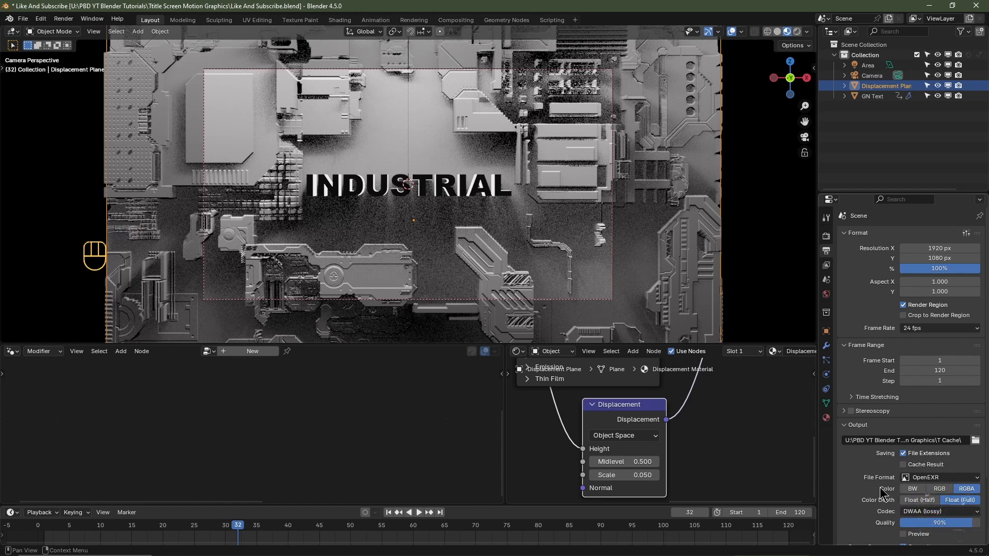
- Set the render output file format back to PNG and save the file
click(914, 479)
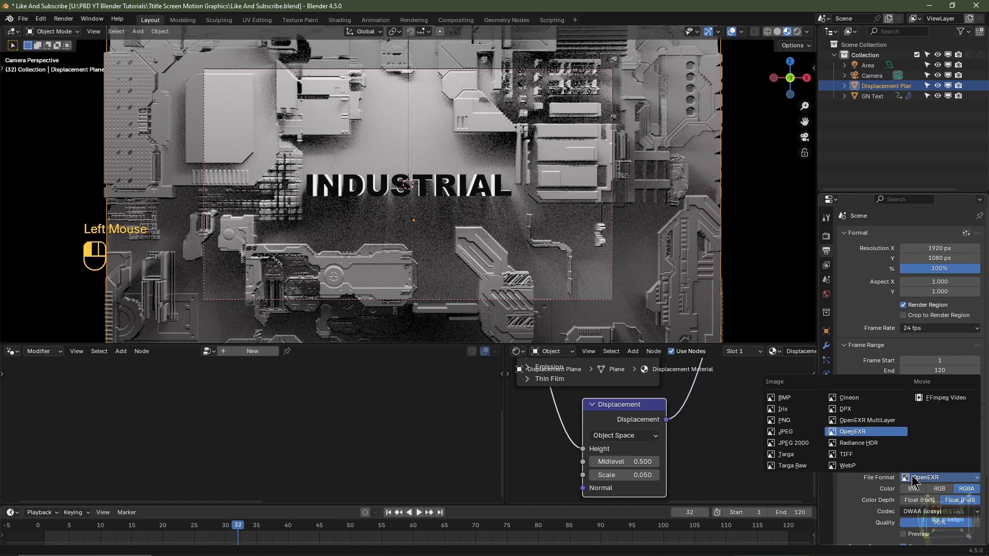
click(785, 421)
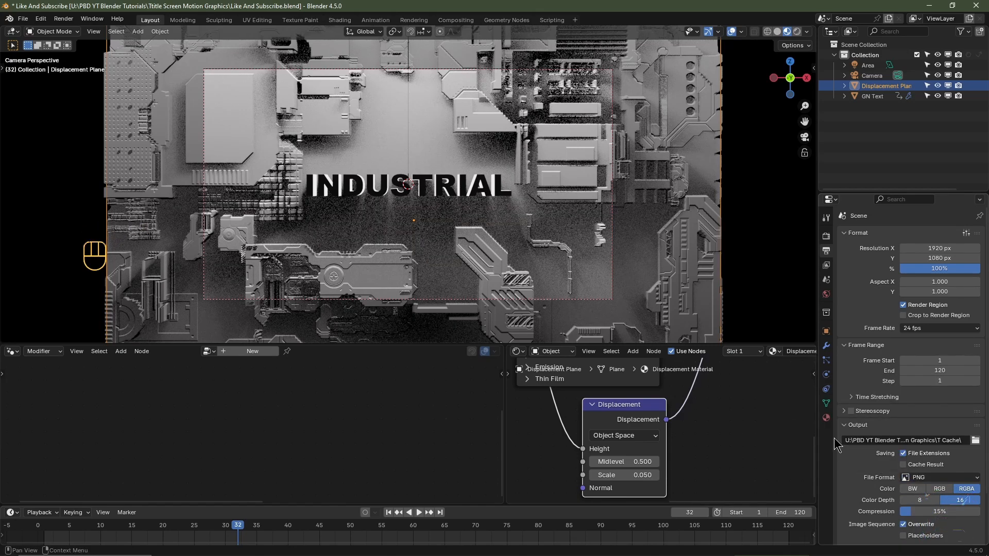
key(ctrl+s)
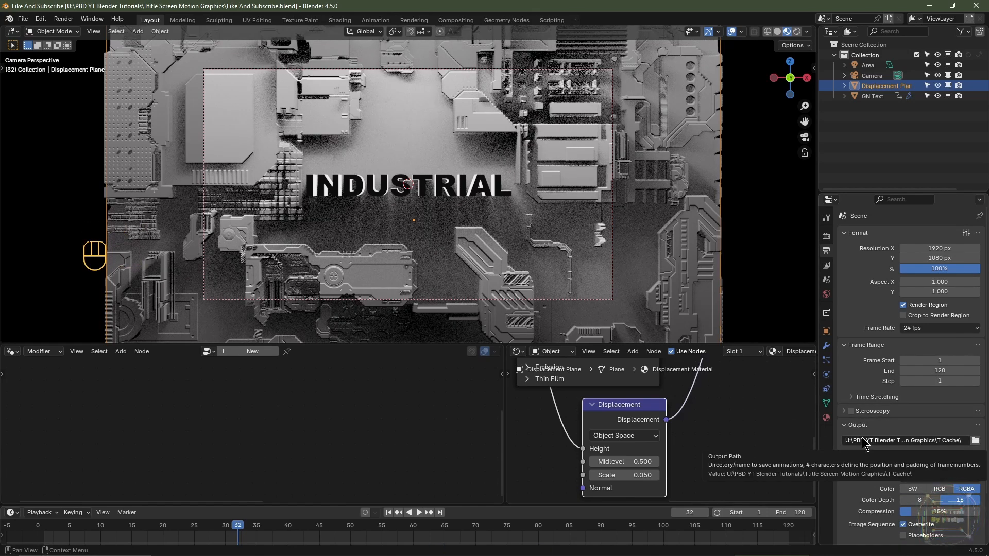